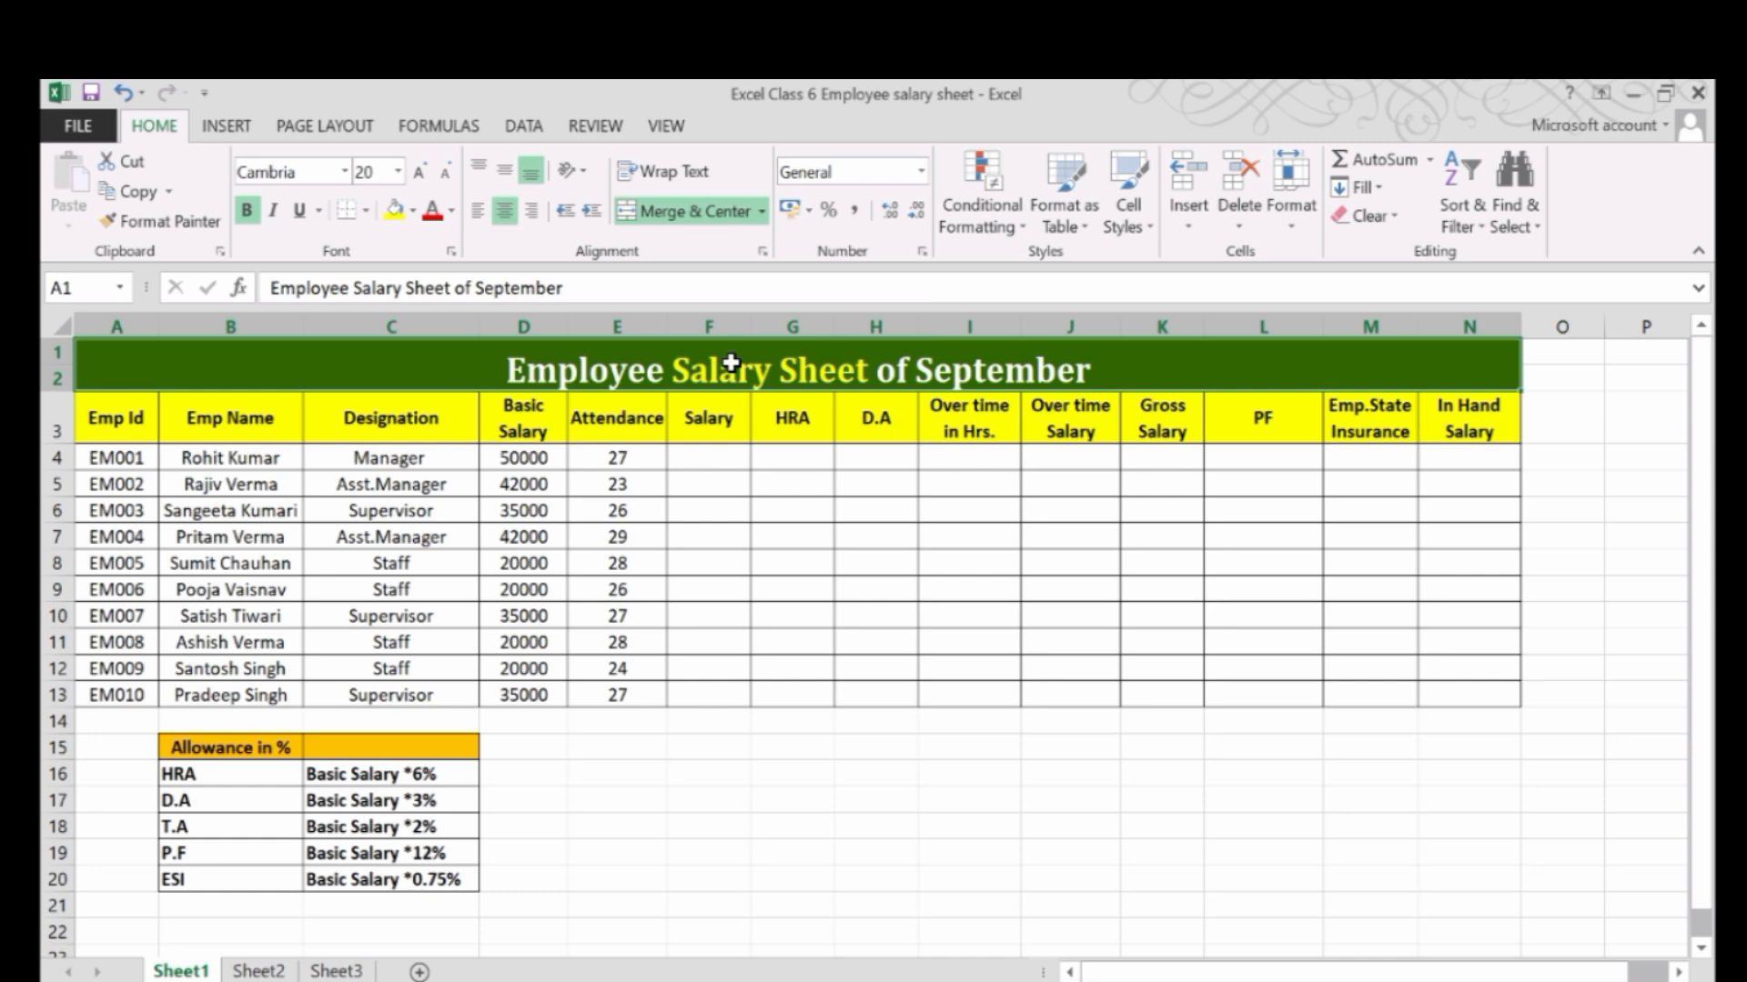
Examine the salary sheet's layout, the allowance percentage table below it, and the employee ID, name and designation columns.
{"action": "left_click_drag", "start_coordinate": [183, 355], "coordinate": [569, 698]}
{"action": "left_click", "coordinate": [590, 764]}
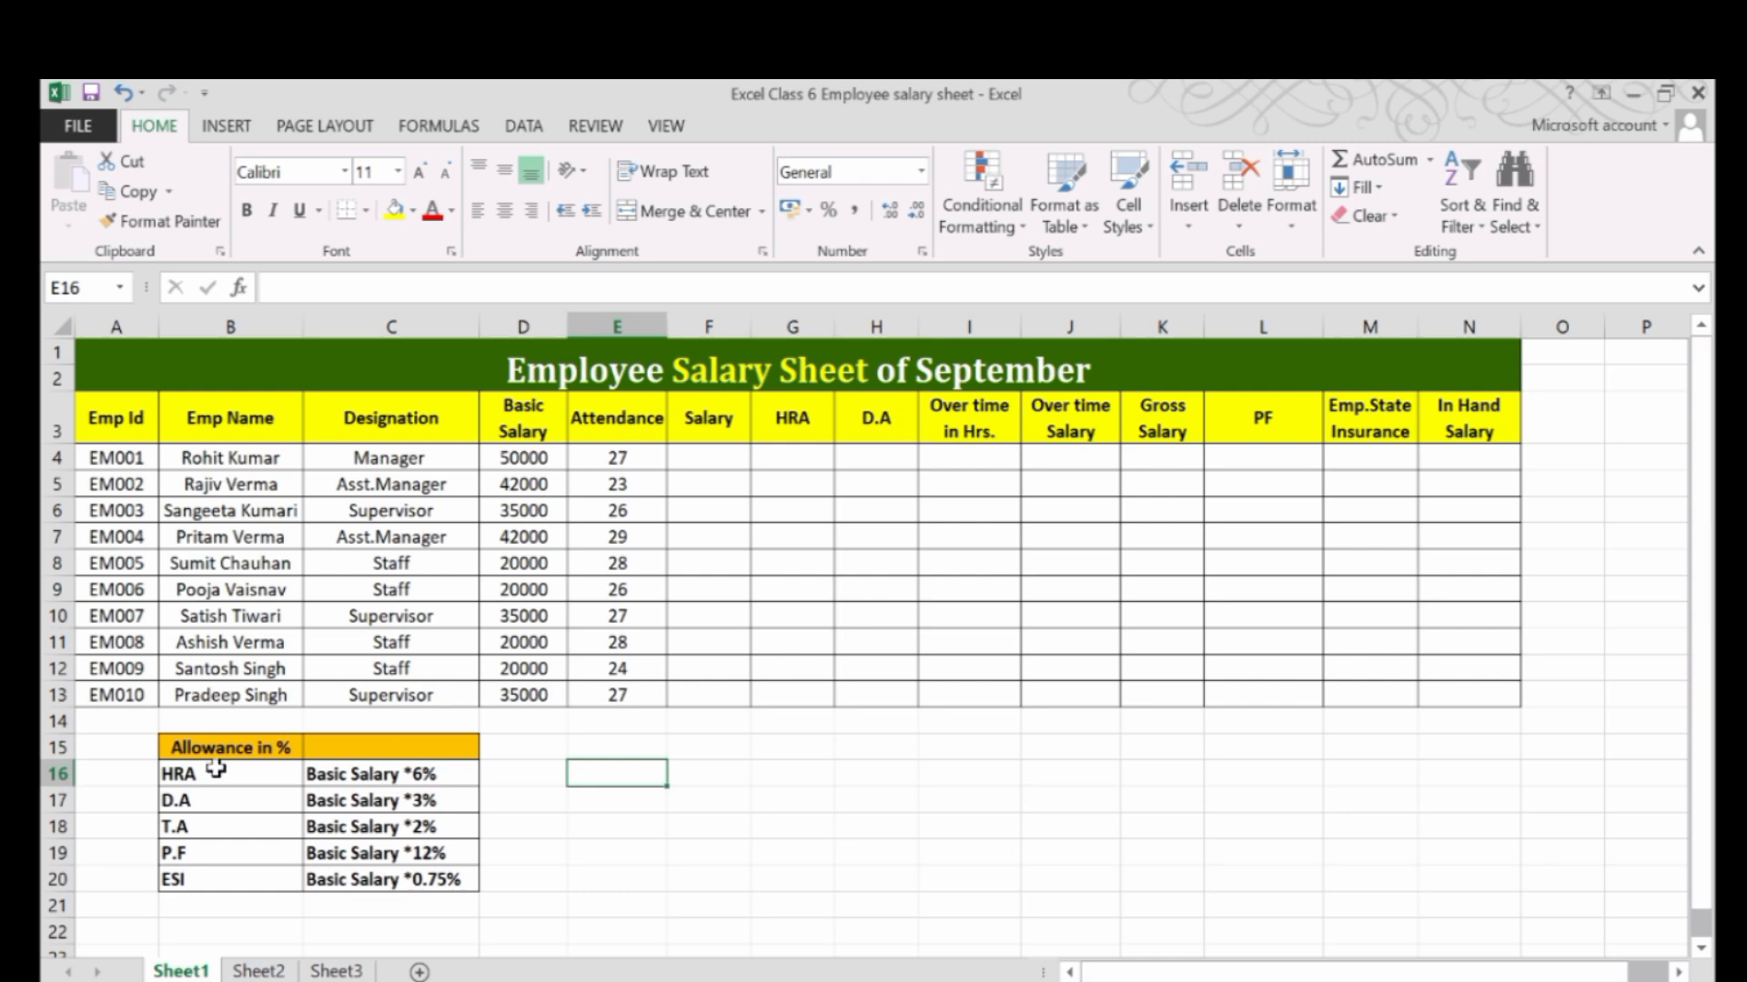
{"action": "left_click_drag", "start_coordinate": [202, 750], "coordinate": [363, 882]}
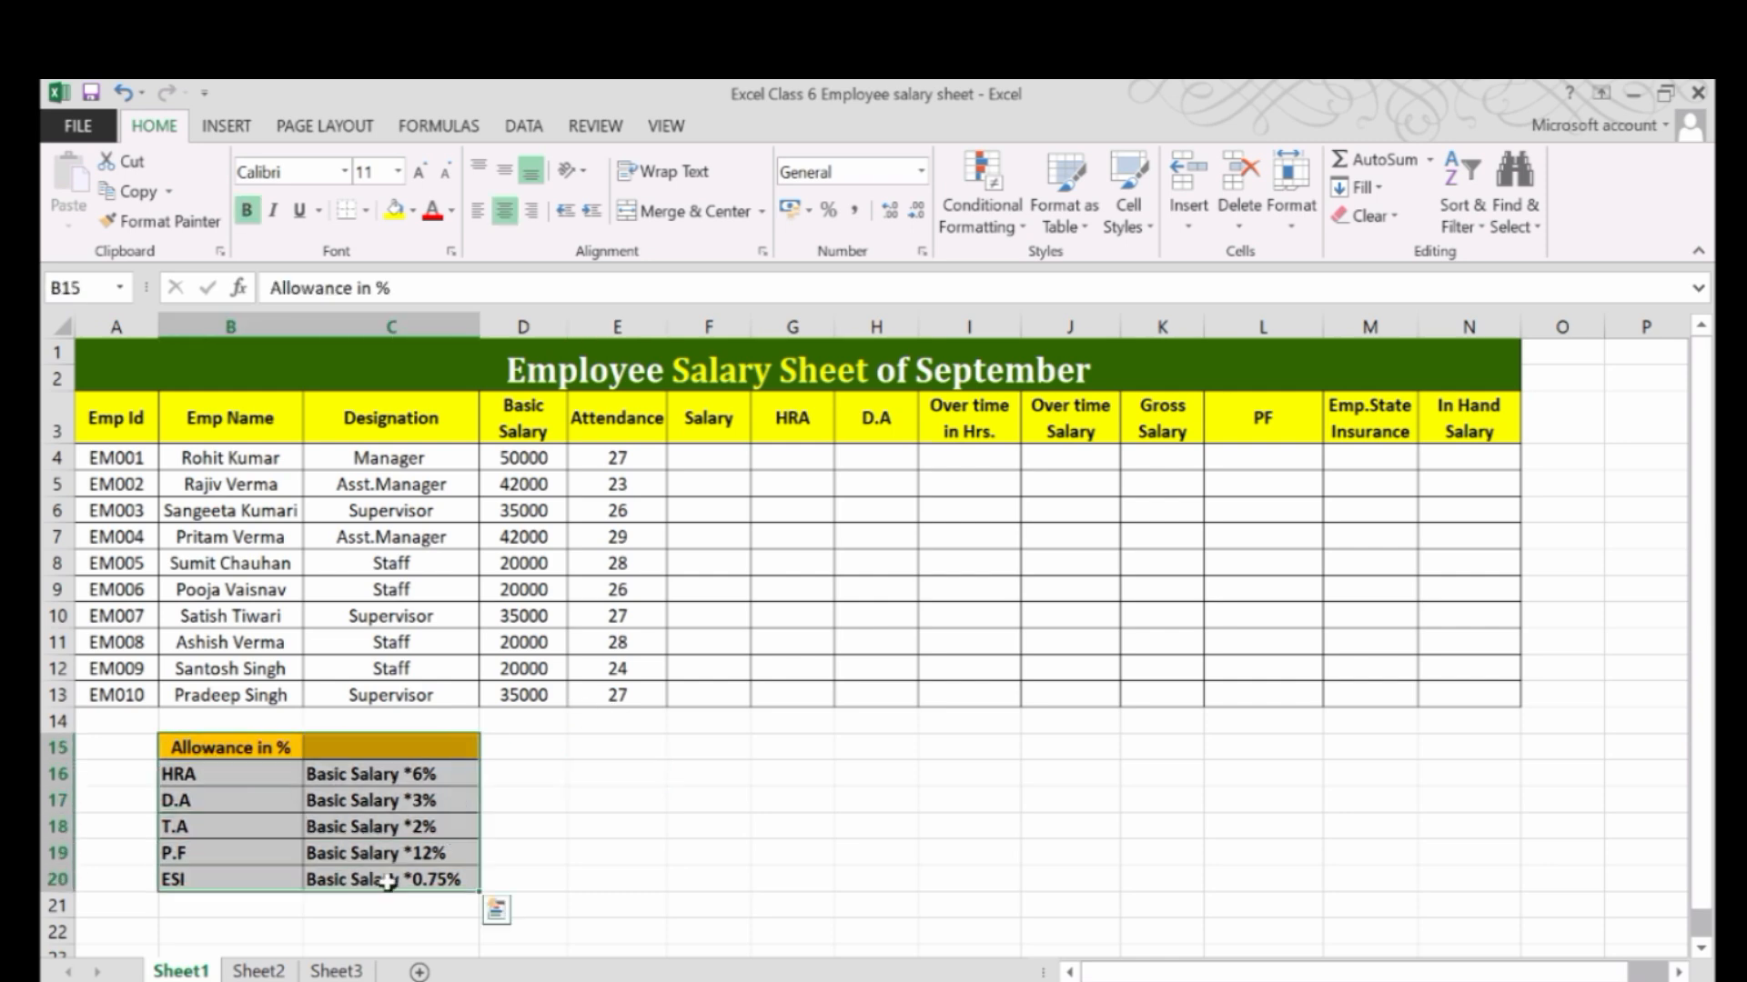
{"action": "left_click", "coordinate": [530, 825]}
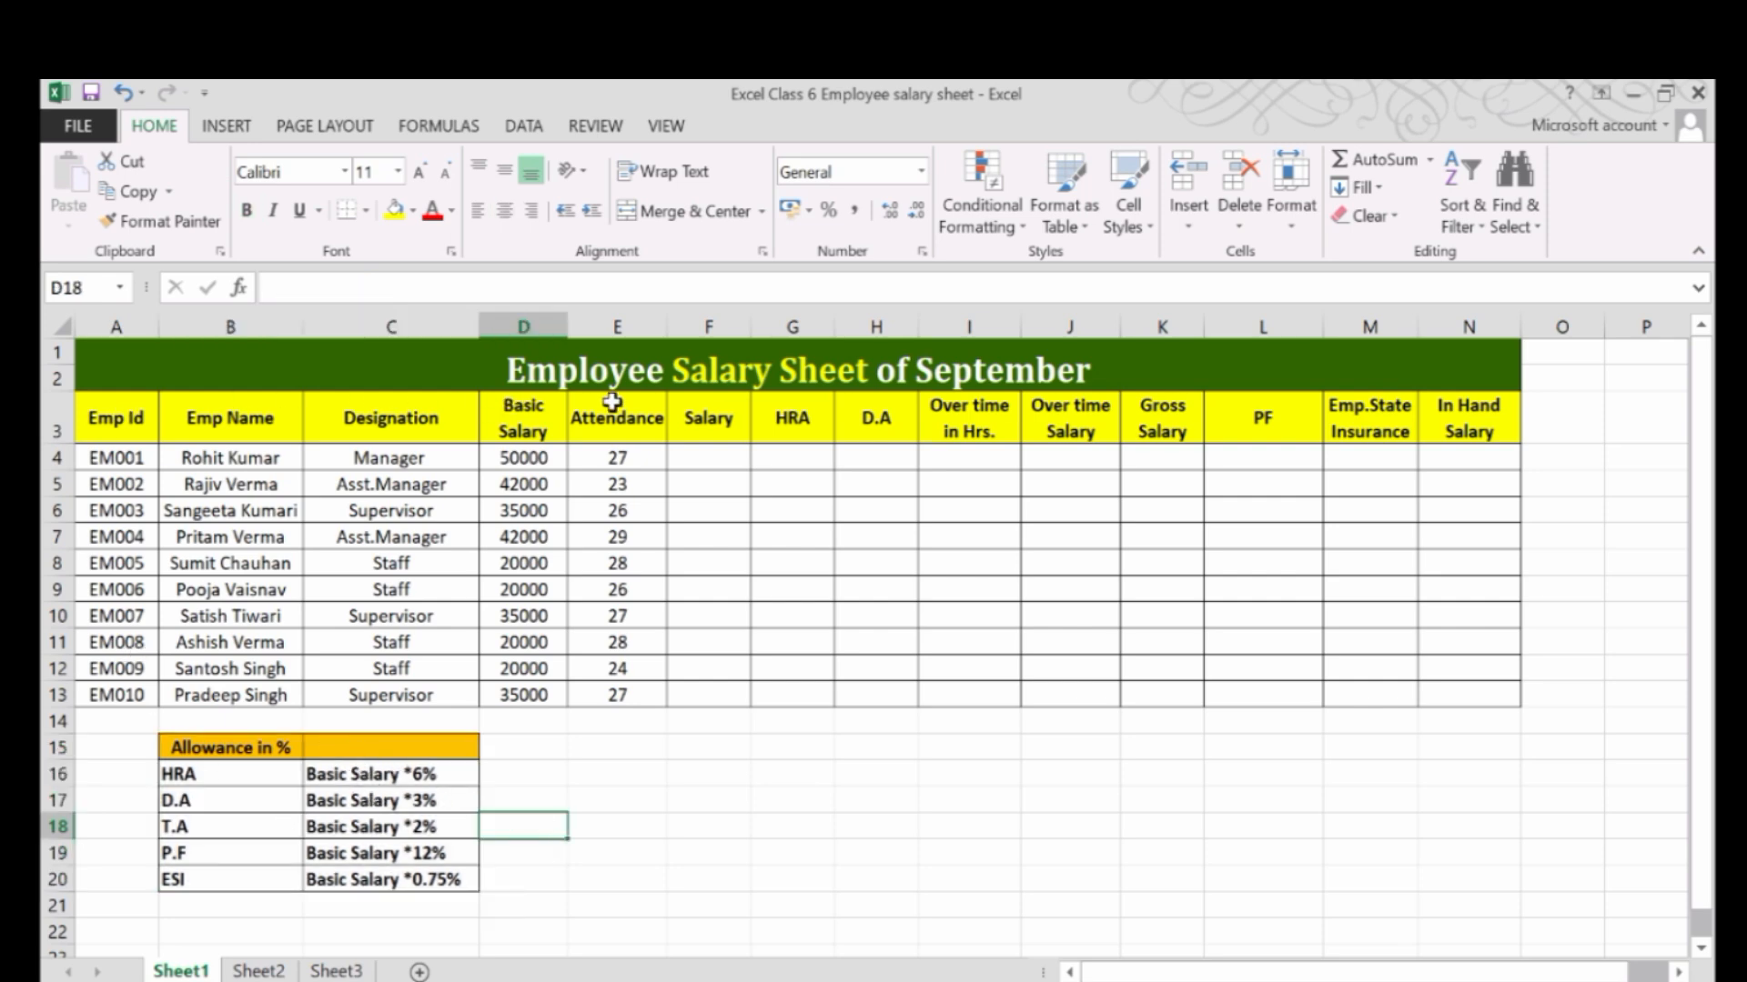
{"action": "left_click", "coordinate": [671, 366]}
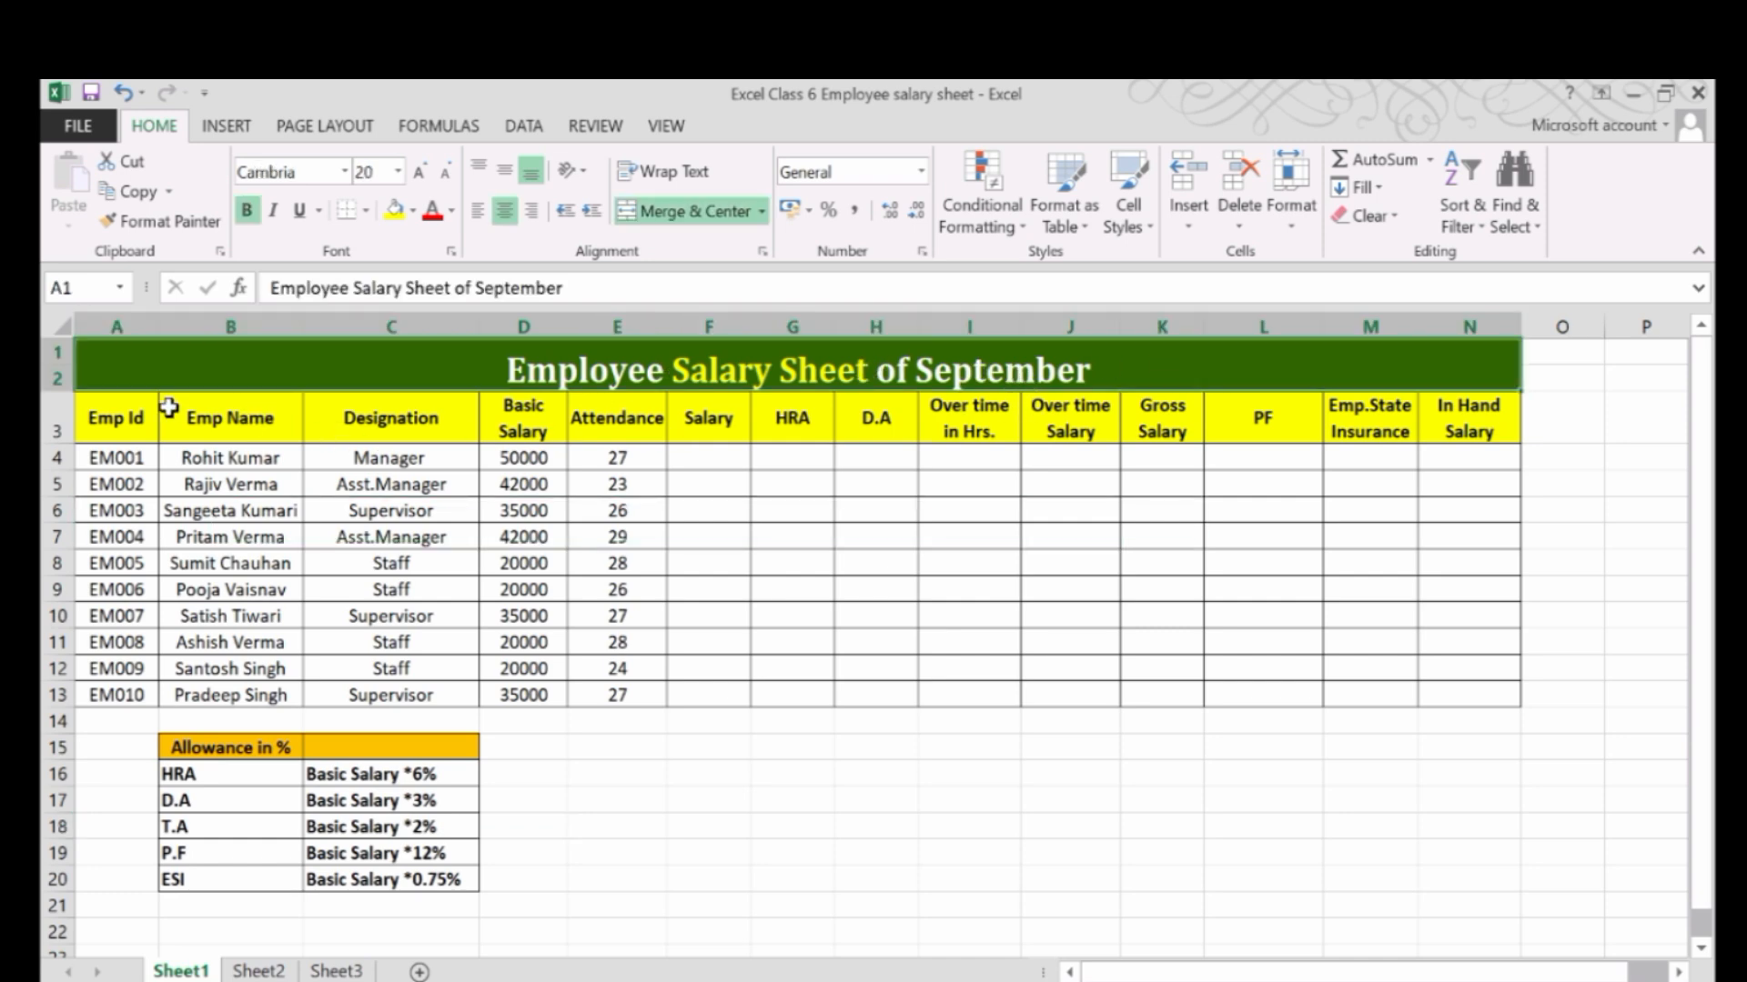
{"action": "left_click_drag", "start_coordinate": [138, 411], "coordinate": [118, 696]}
{"action": "left_click_drag", "start_coordinate": [244, 420], "coordinate": [292, 670]}
{"action": "left_click_drag", "start_coordinate": [396, 421], "coordinate": [452, 654]}
{"action": "left_click", "coordinate": [424, 455]}
{"action": "left_click", "coordinate": [428, 485]}
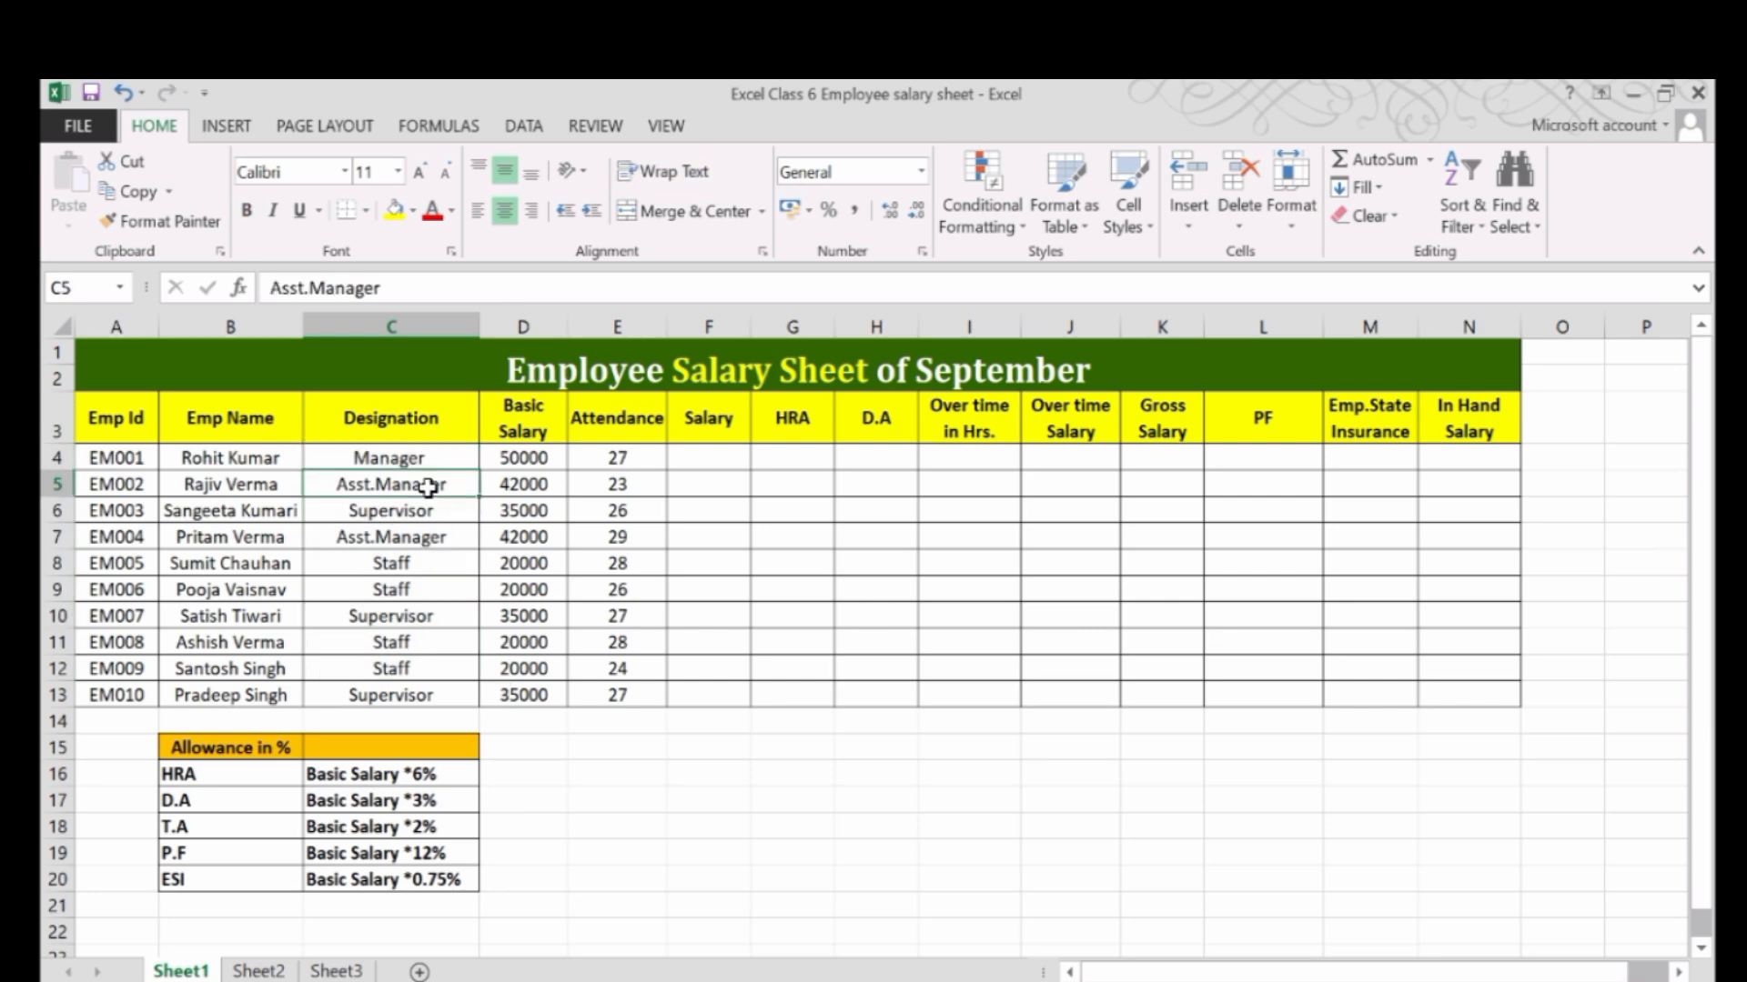
{"action": "left_click", "coordinate": [427, 527]}
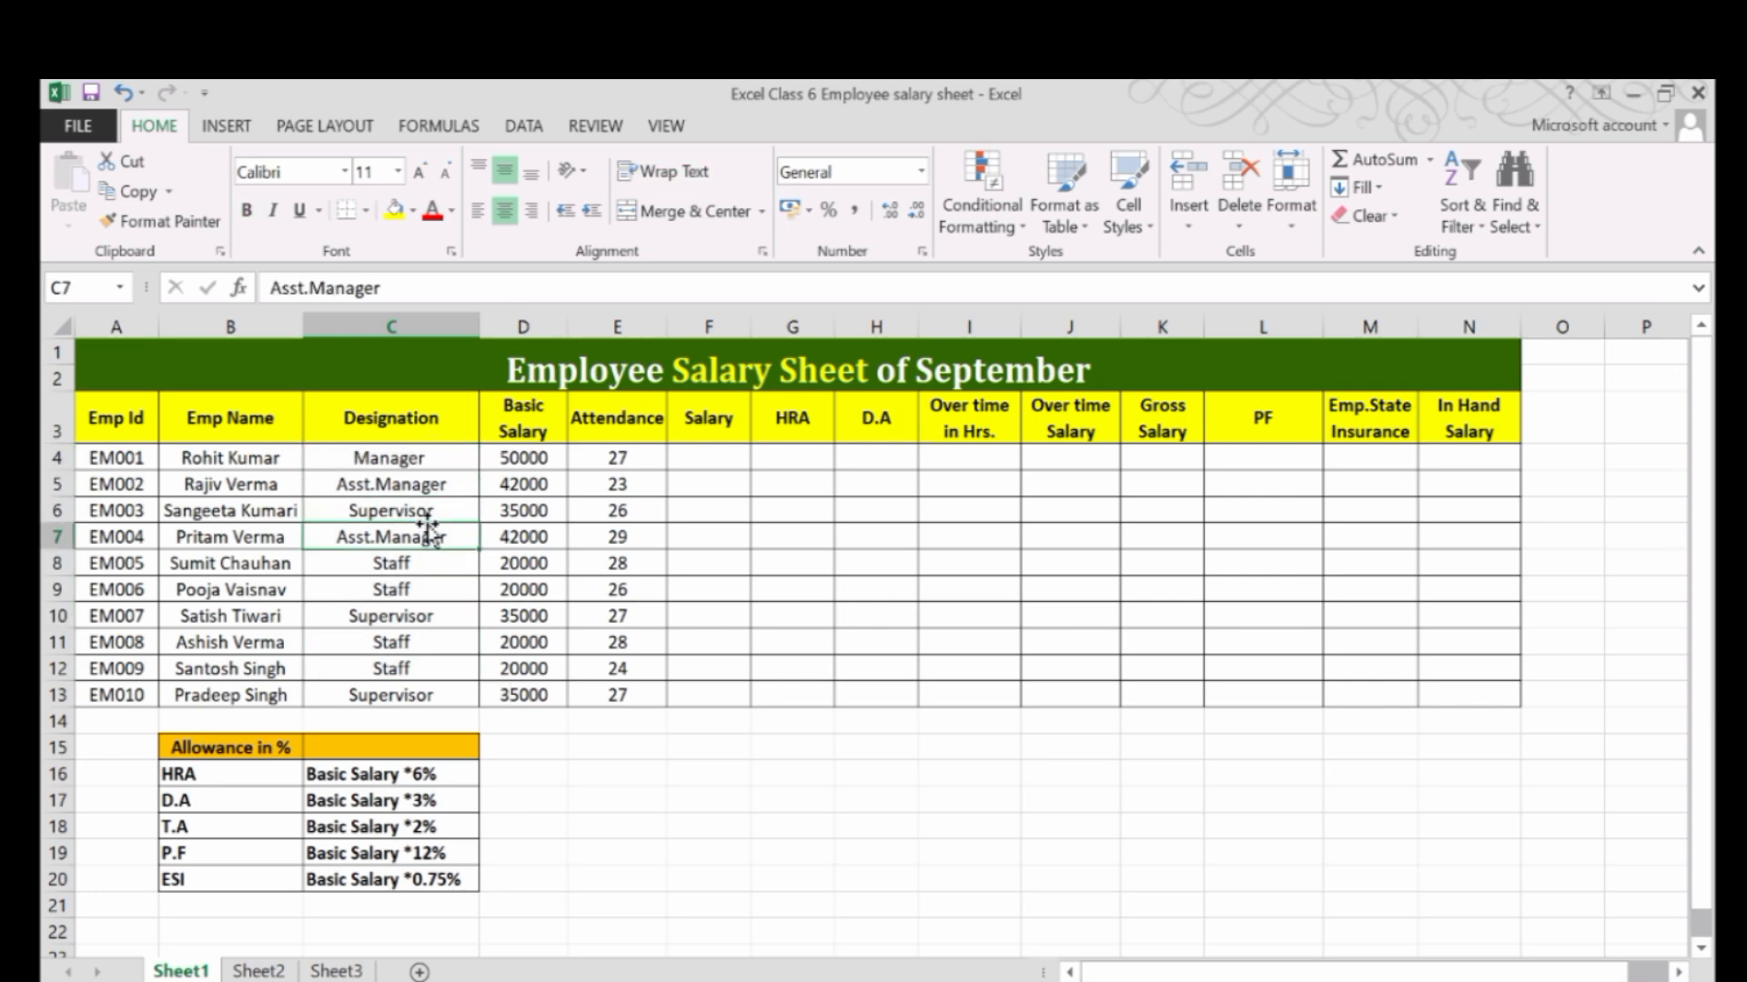
Examine the Basic Salary and Attendance columns, especially the first employee's entries that the Salary calculation depends on.
{"action": "left_click_drag", "start_coordinate": [537, 418], "coordinate": [538, 695]}
{"action": "left_click", "coordinate": [523, 458]}
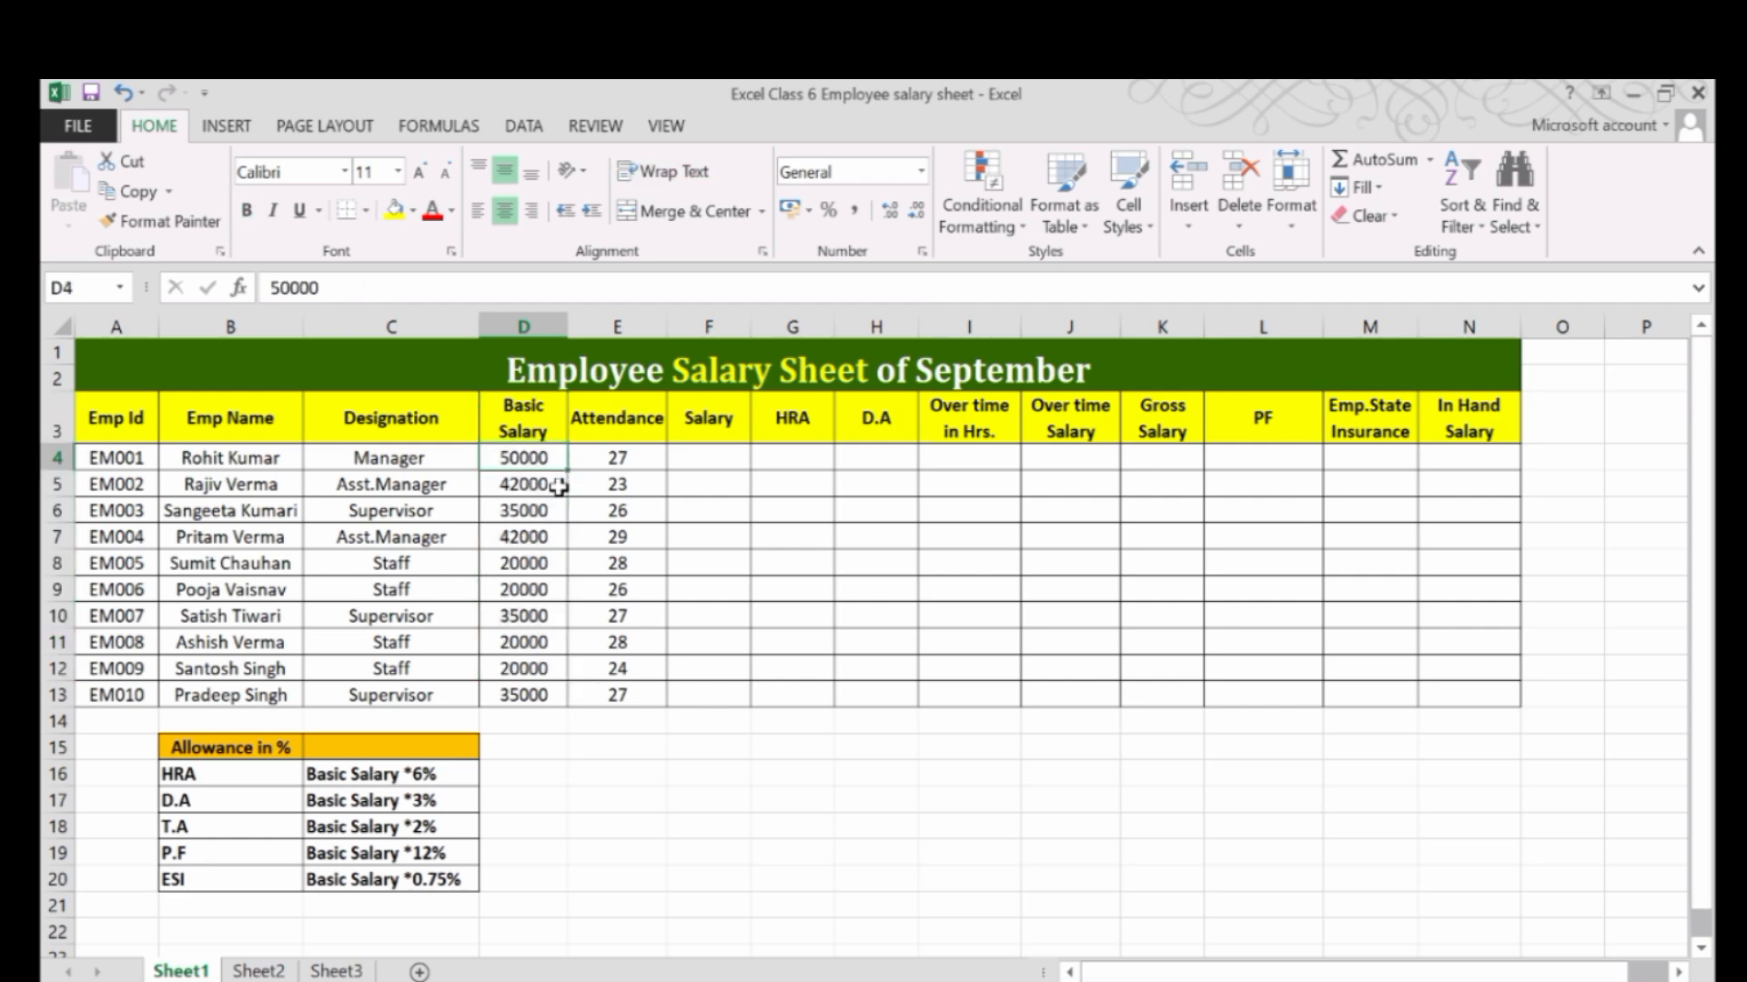
{"action": "left_click", "coordinate": [558, 486]}
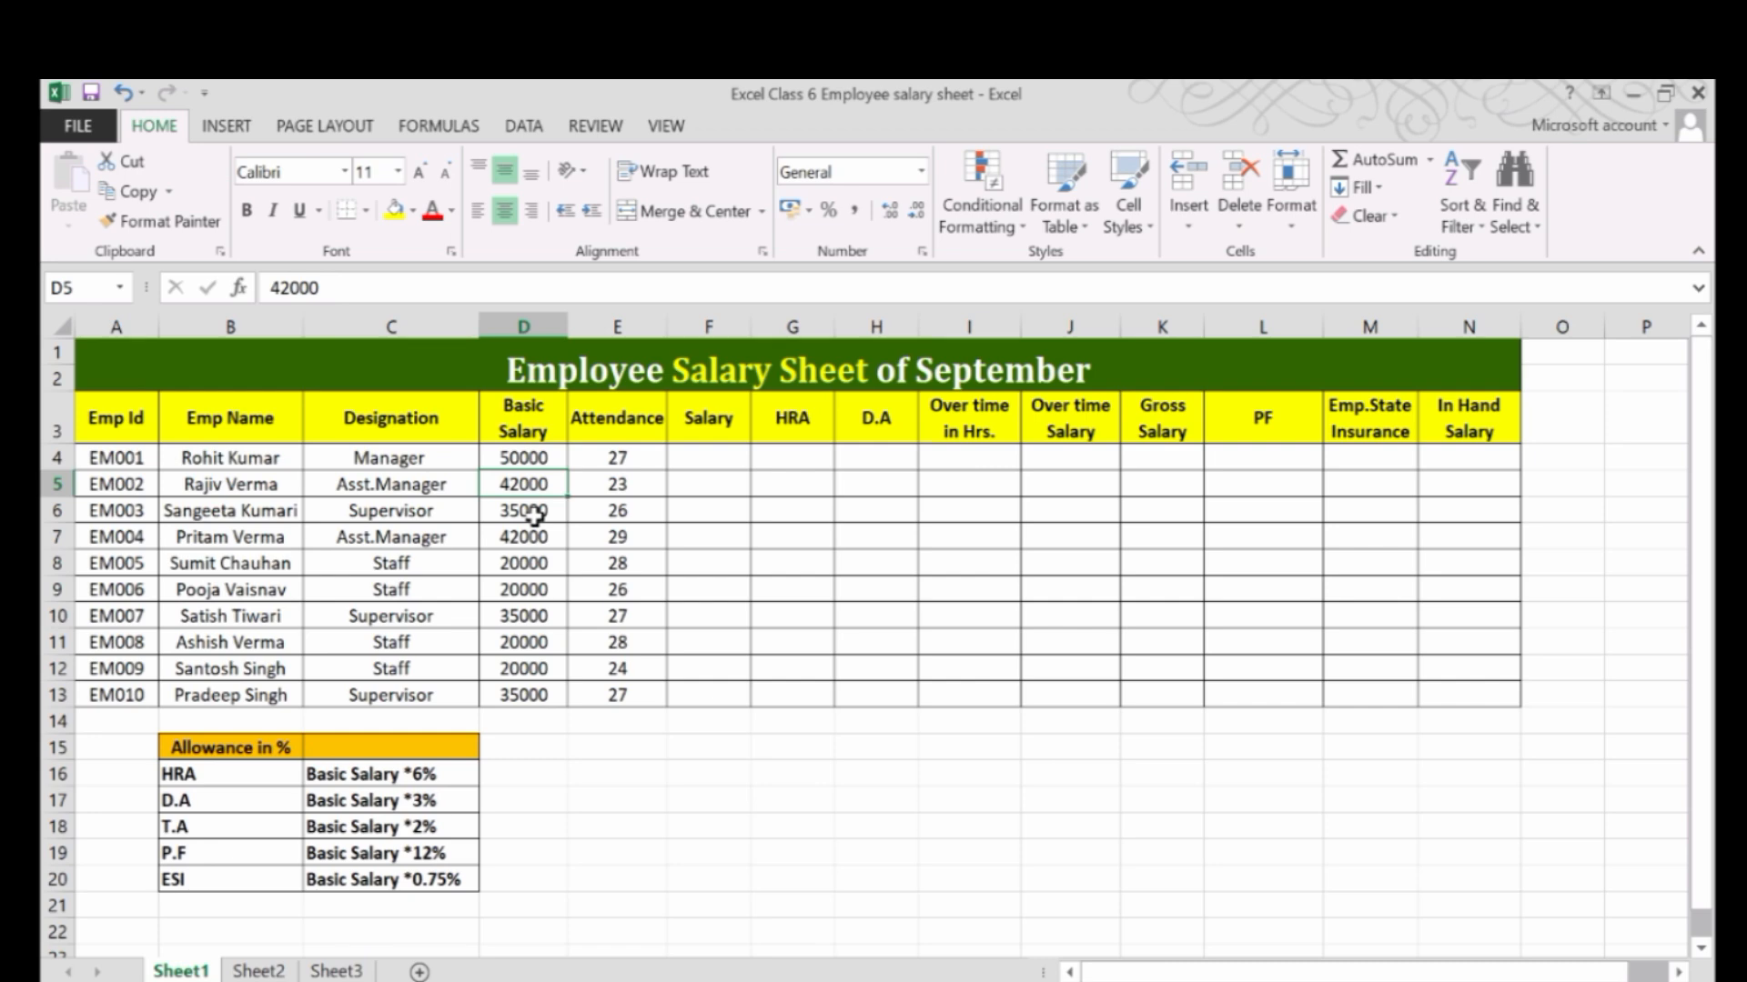
{"action": "left_click", "coordinate": [535, 516]}
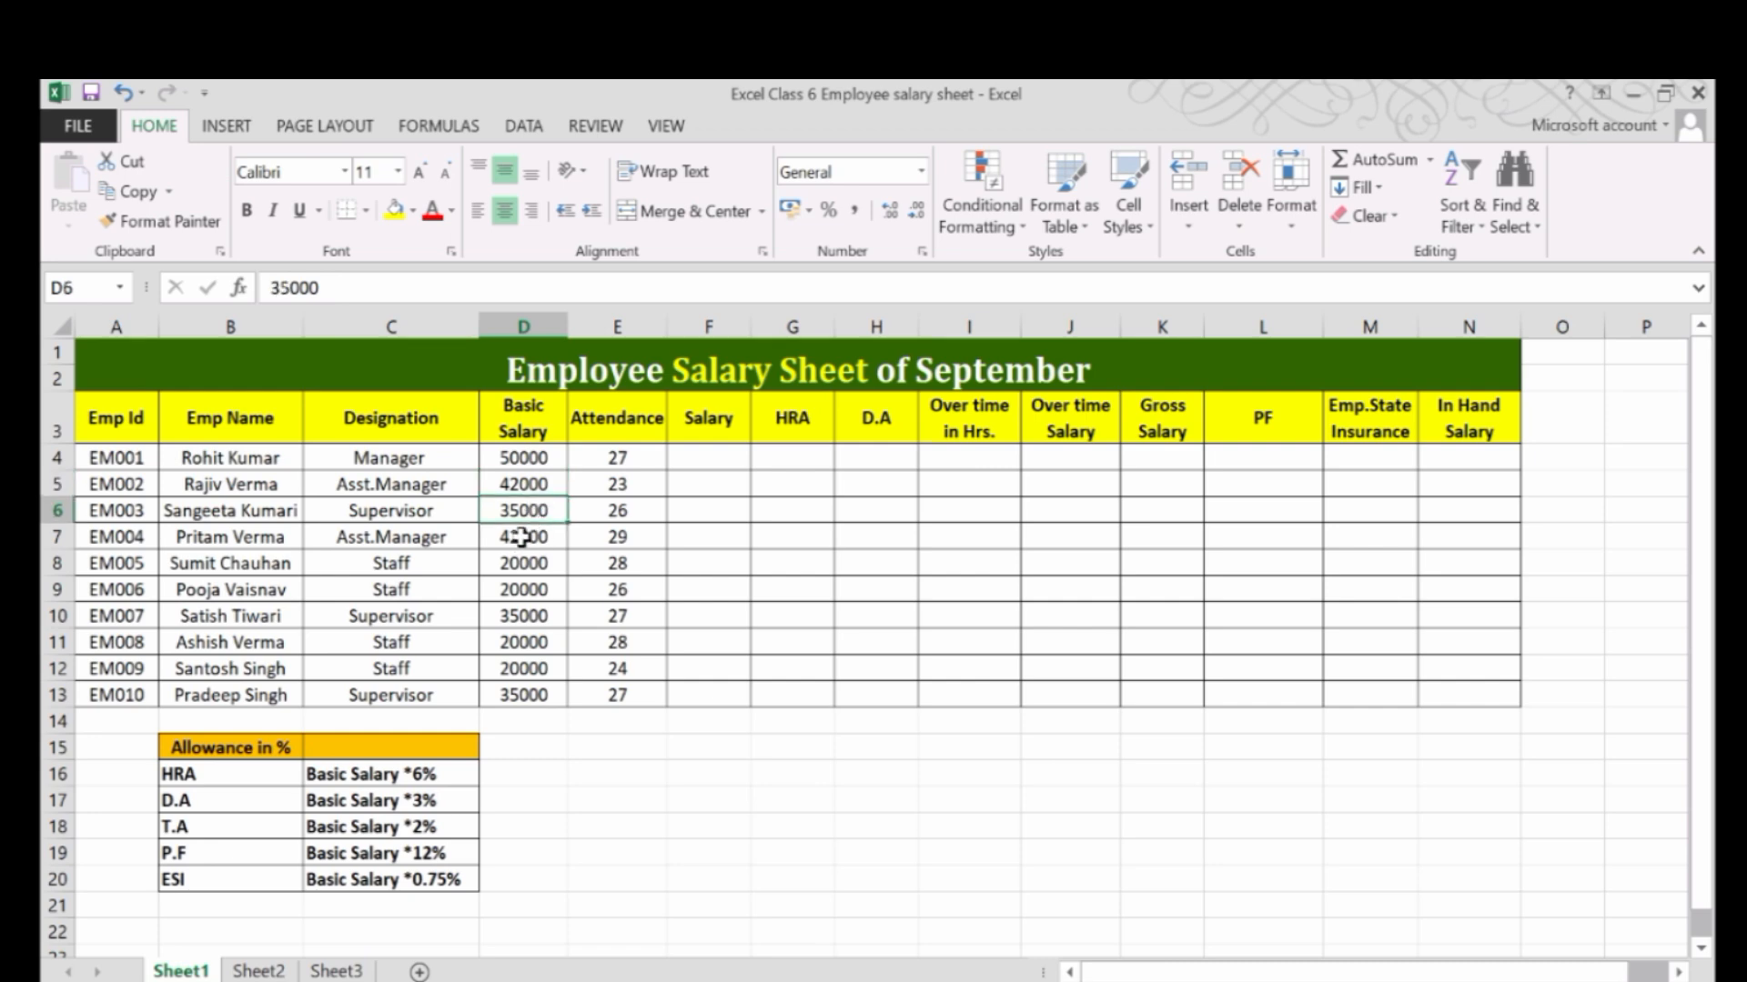
{"action": "left_click", "coordinate": [515, 478]}
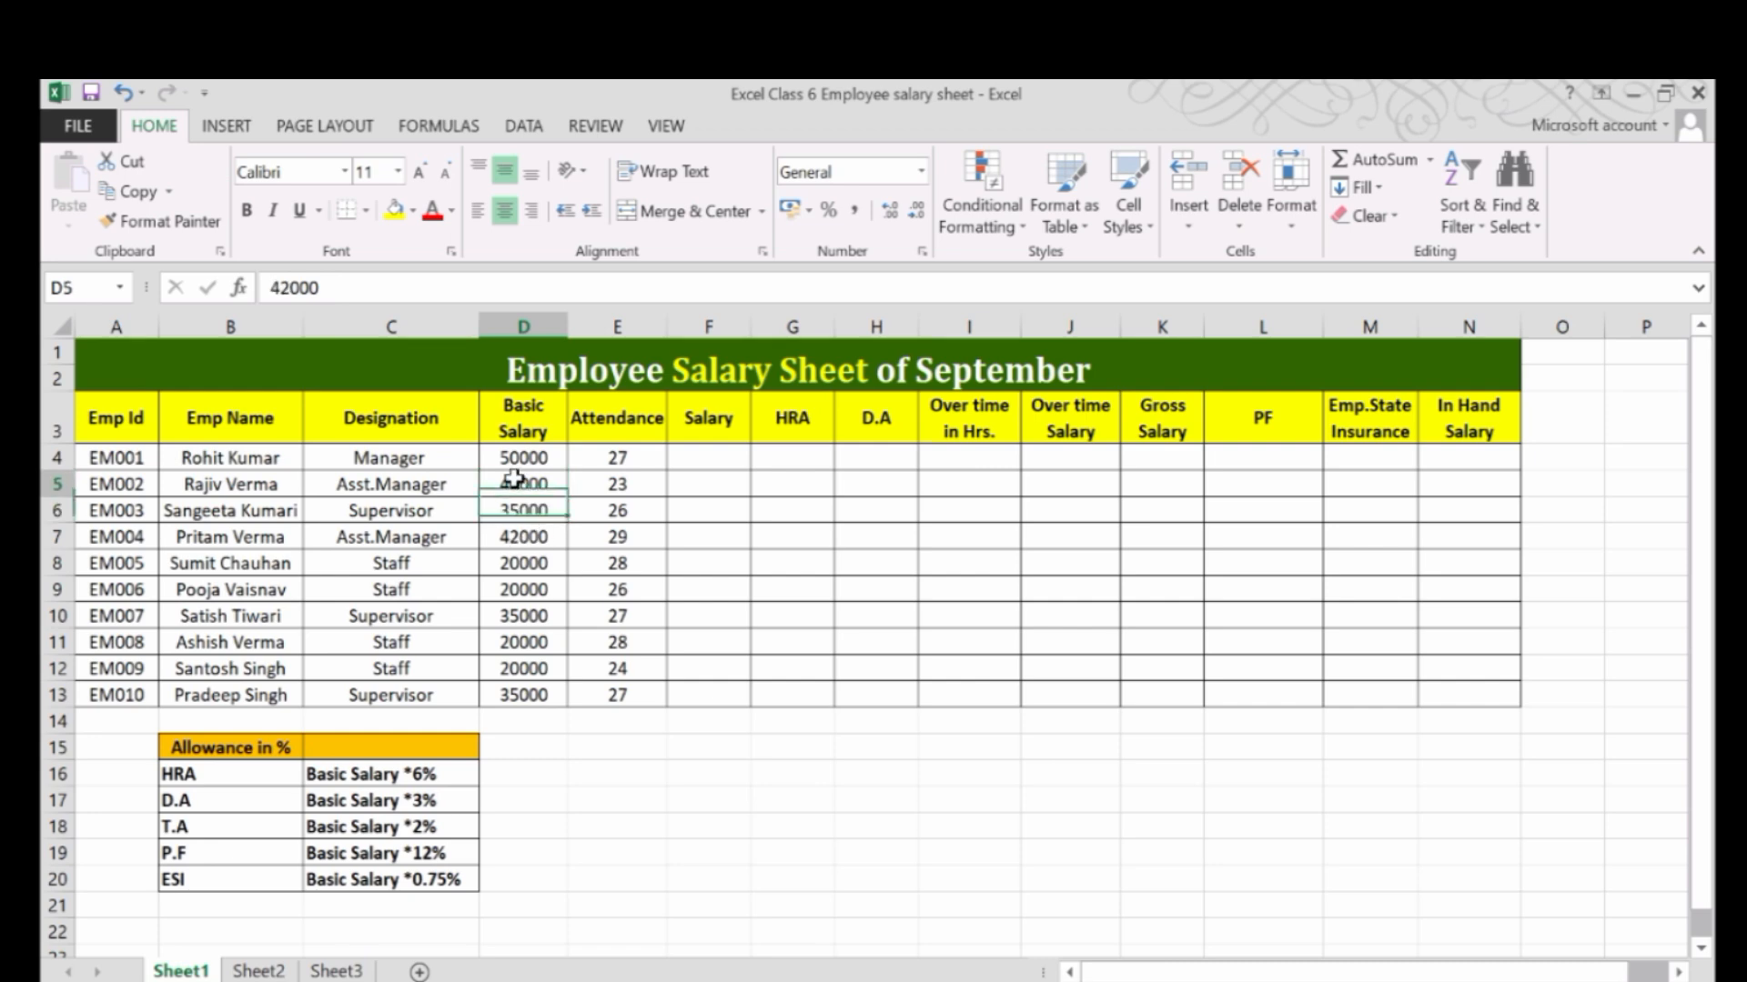
{"action": "left_click", "coordinate": [530, 455]}
{"action": "left_click", "coordinate": [625, 462]}
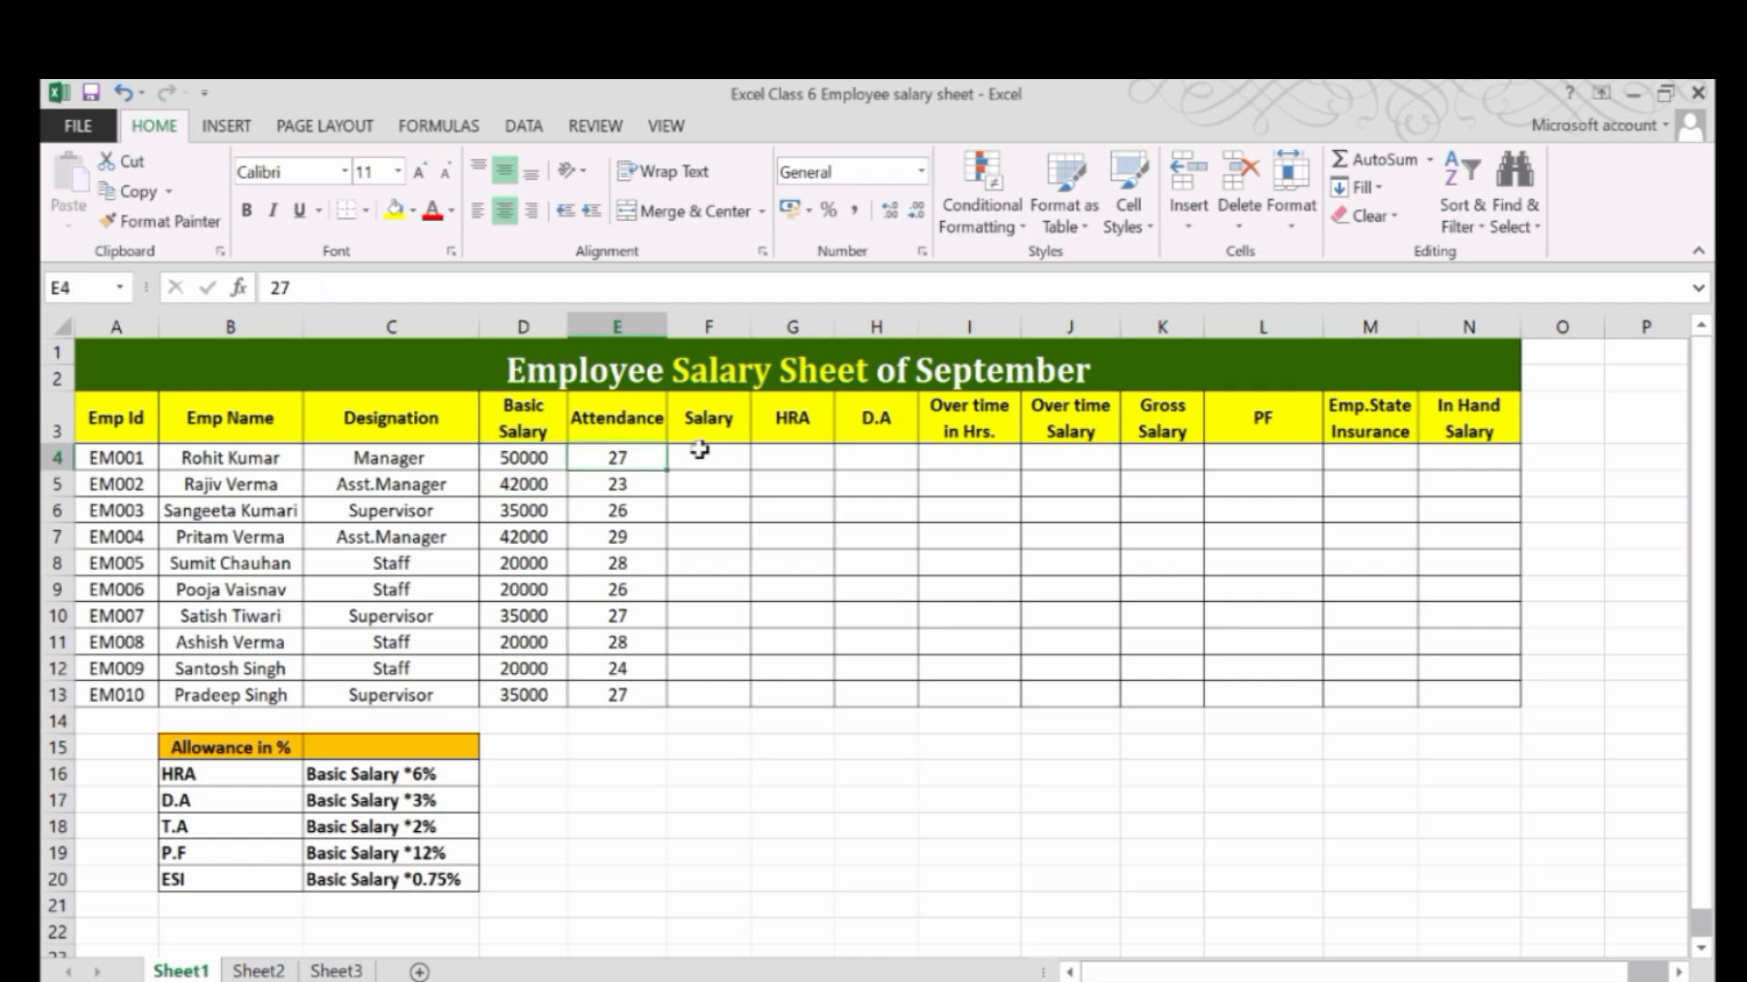
{"action": "left_click_drag", "start_coordinate": [618, 453], "coordinate": [619, 667]}
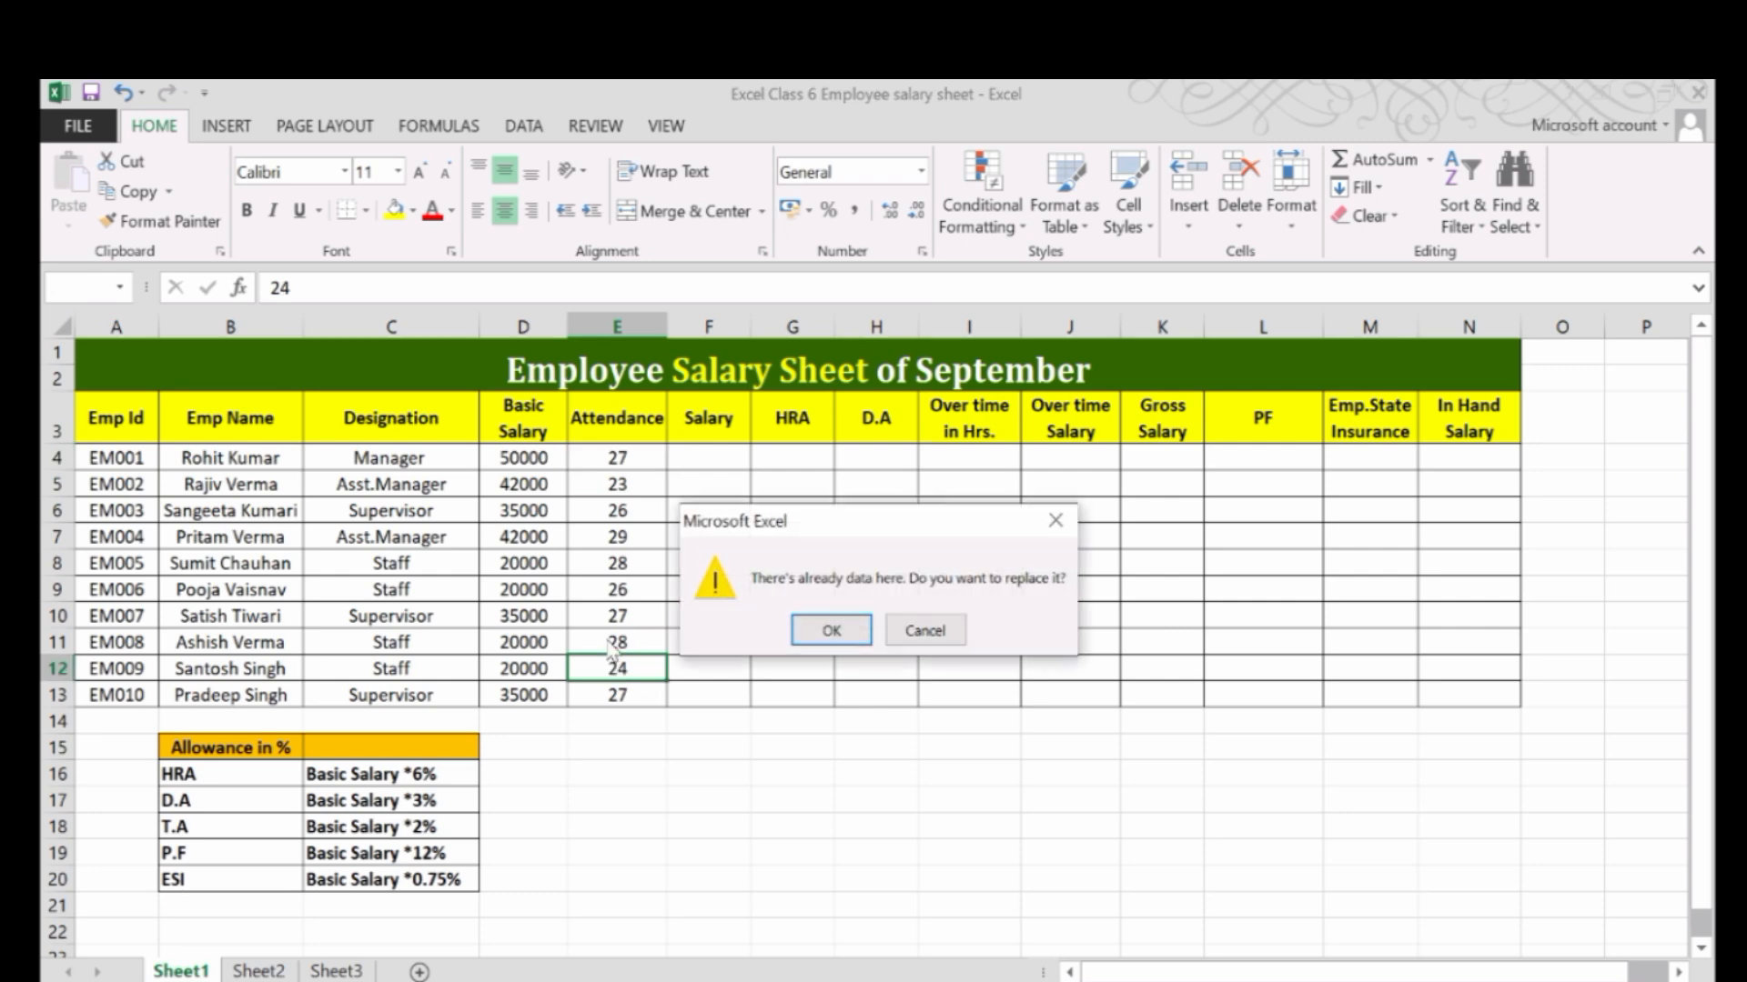
{"action": "left_click", "coordinate": [1055, 520]}
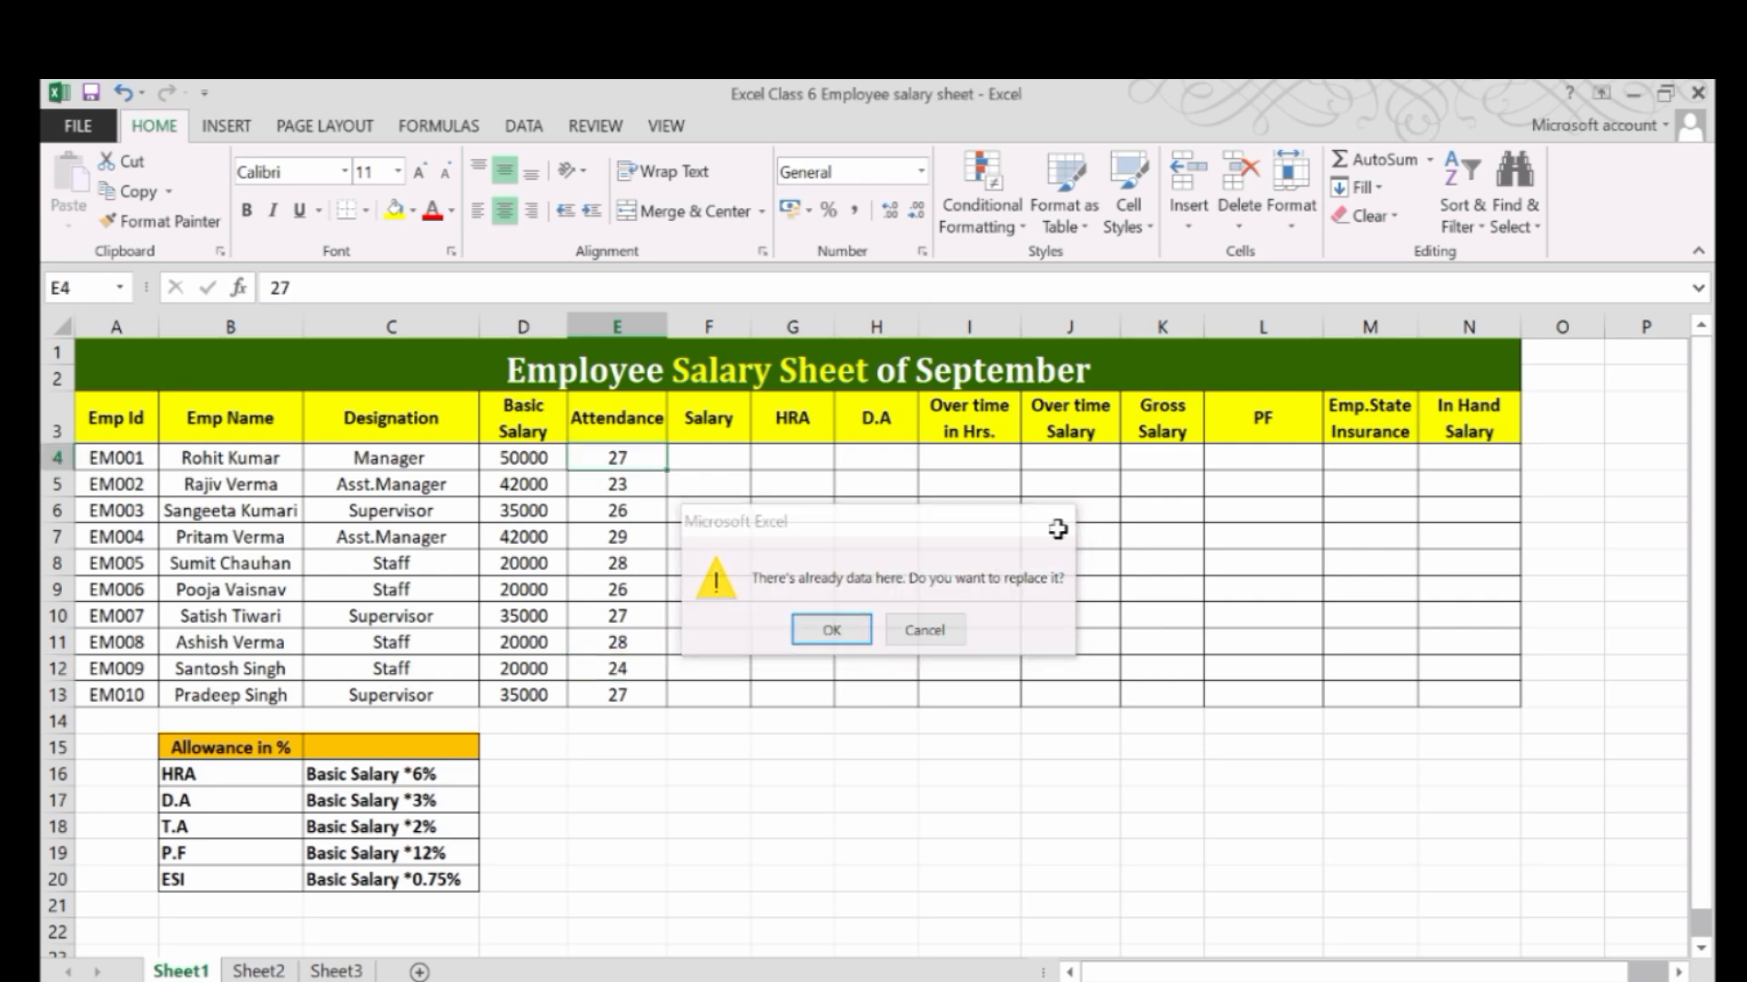
{"action": "left_click", "coordinate": [715, 455]}
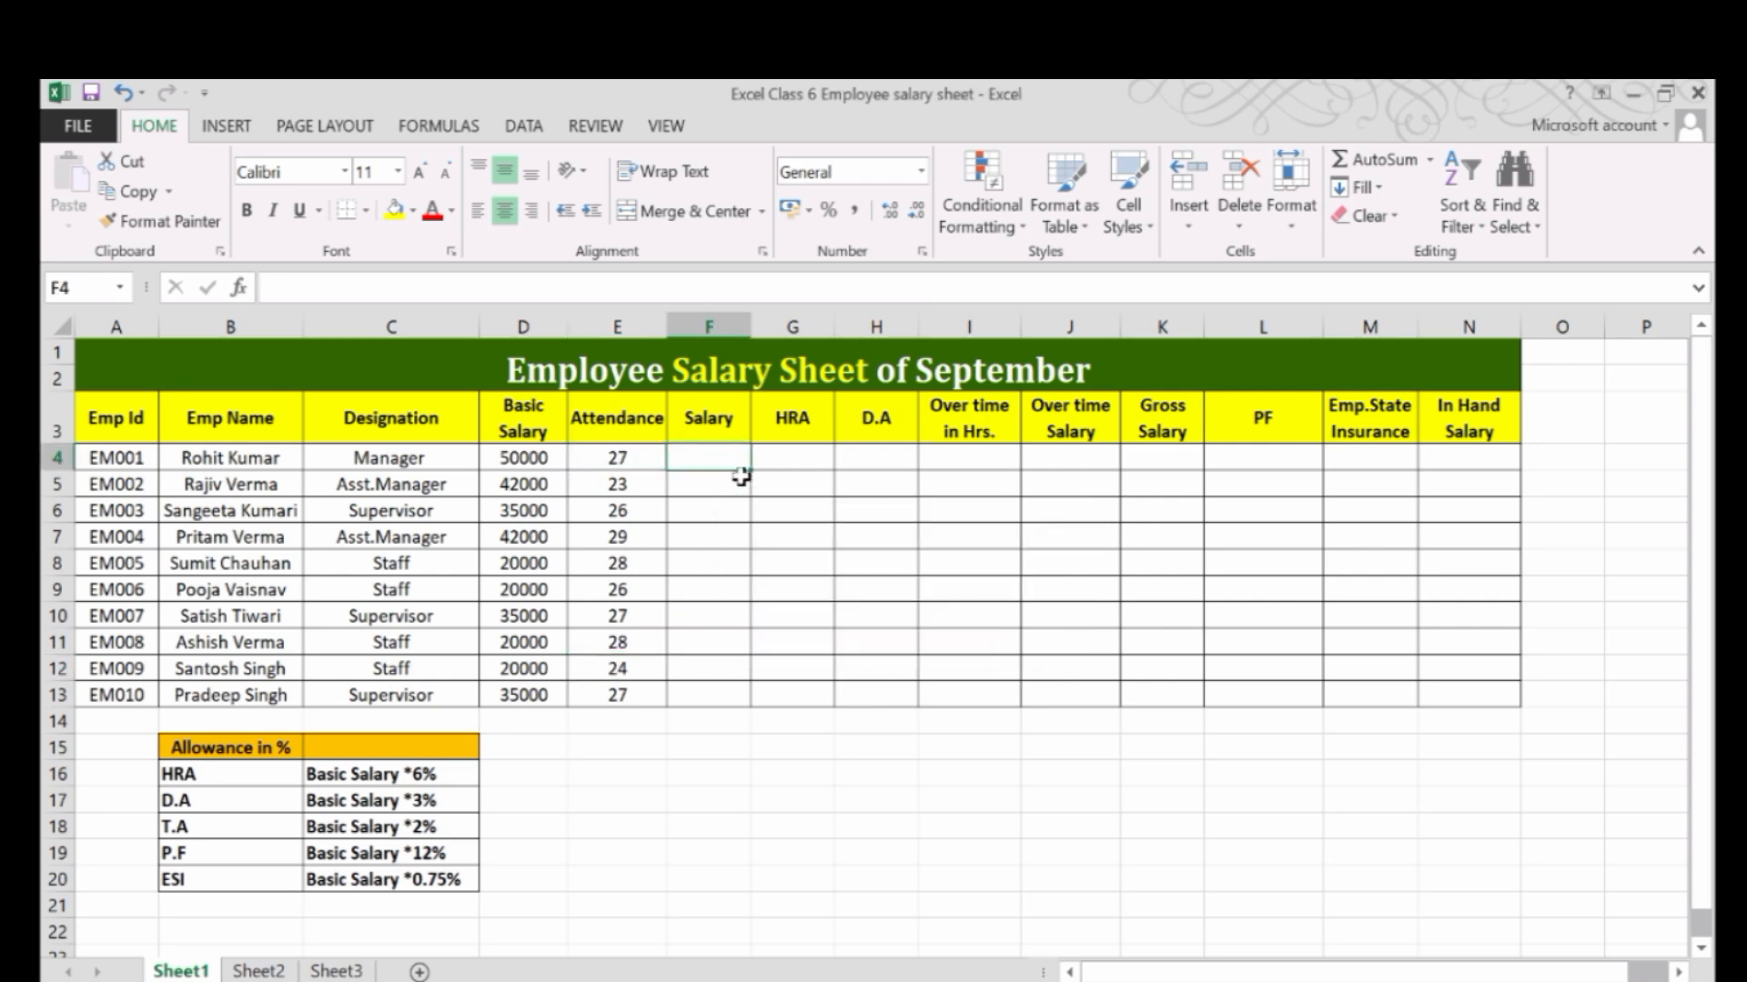
{"action": "left_click", "coordinate": [536, 458]}
{"action": "left_click", "coordinate": [711, 451]}
{"action": "left_click", "coordinate": [540, 459]}
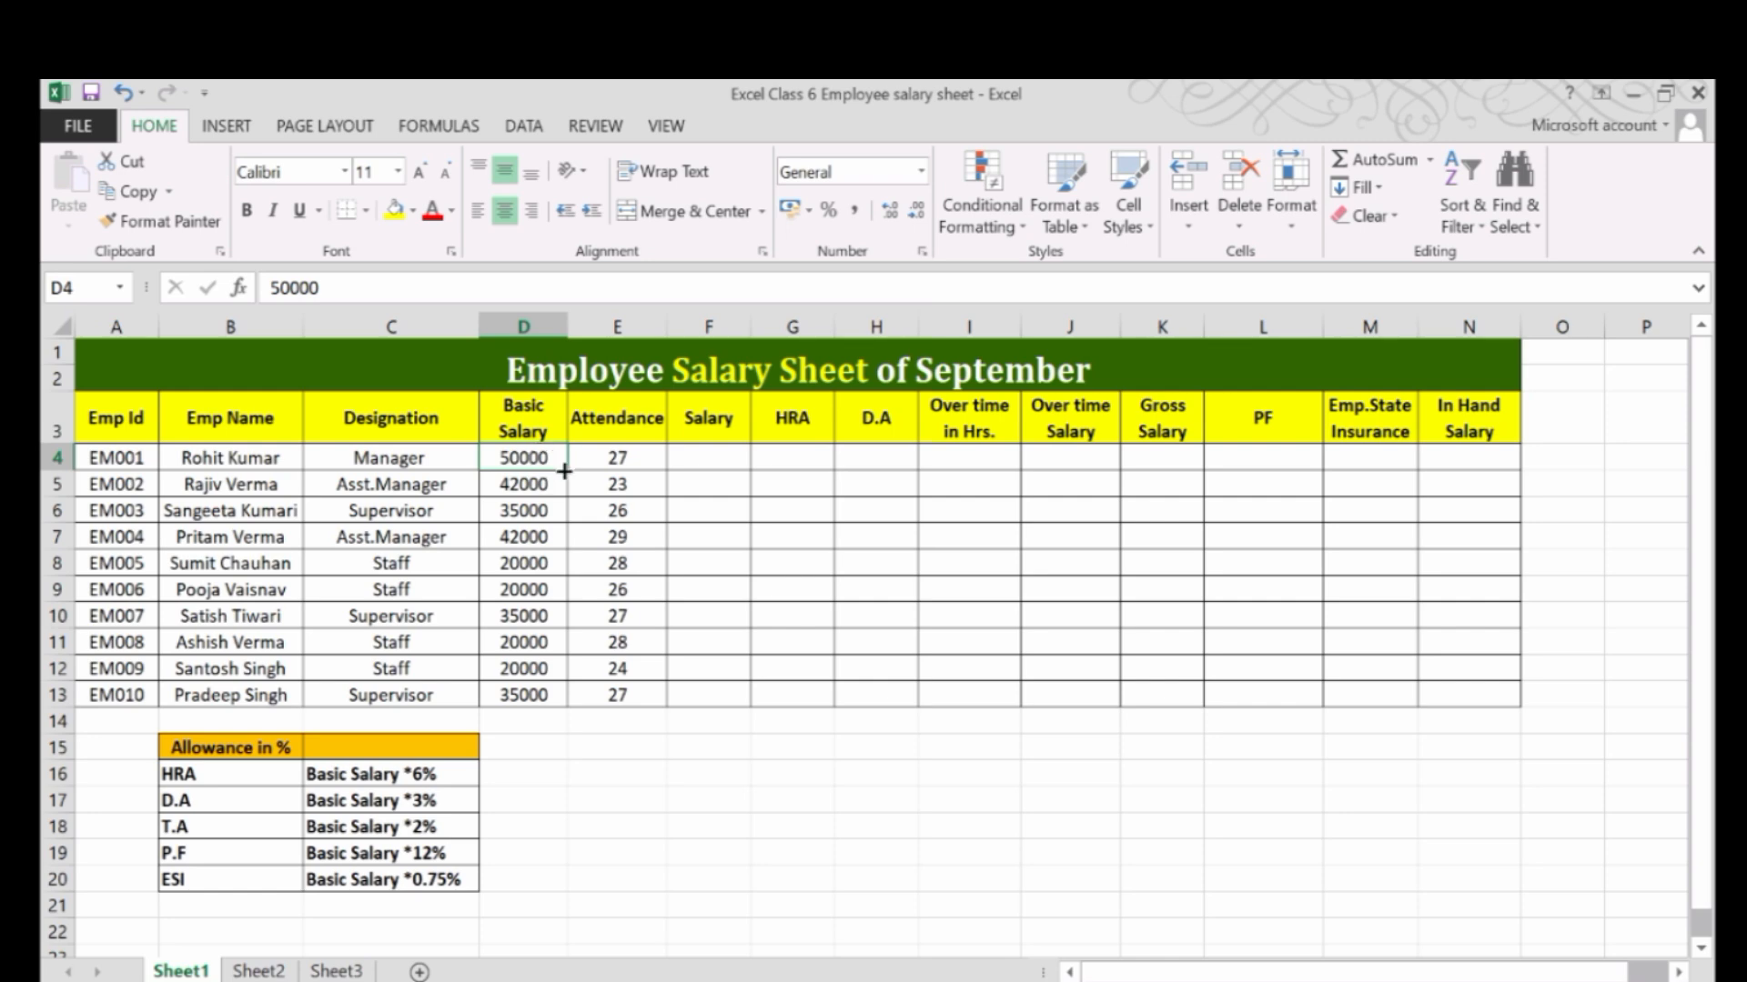
{"action": "left_click", "coordinate": [597, 463]}
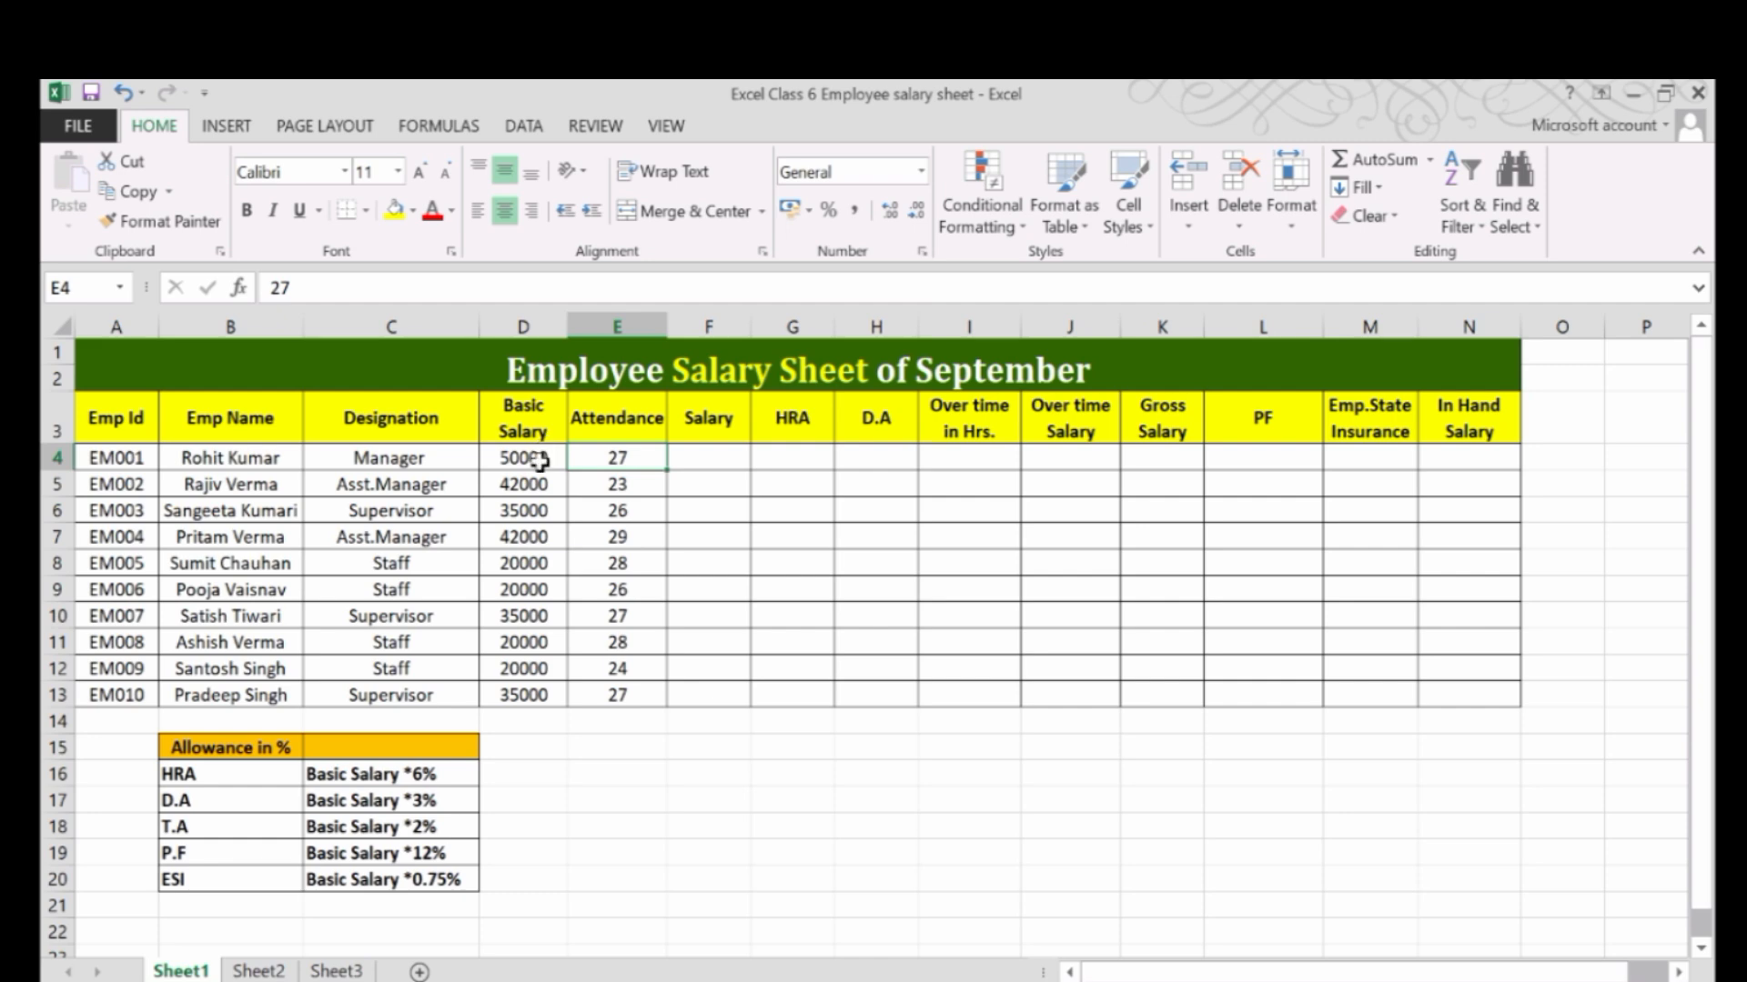
Enter the formula =D4/30*E4 in cell F4 to calculate the first employee's salary from basic salary and attendance.
{"action": "left_click", "coordinate": [688, 462]}
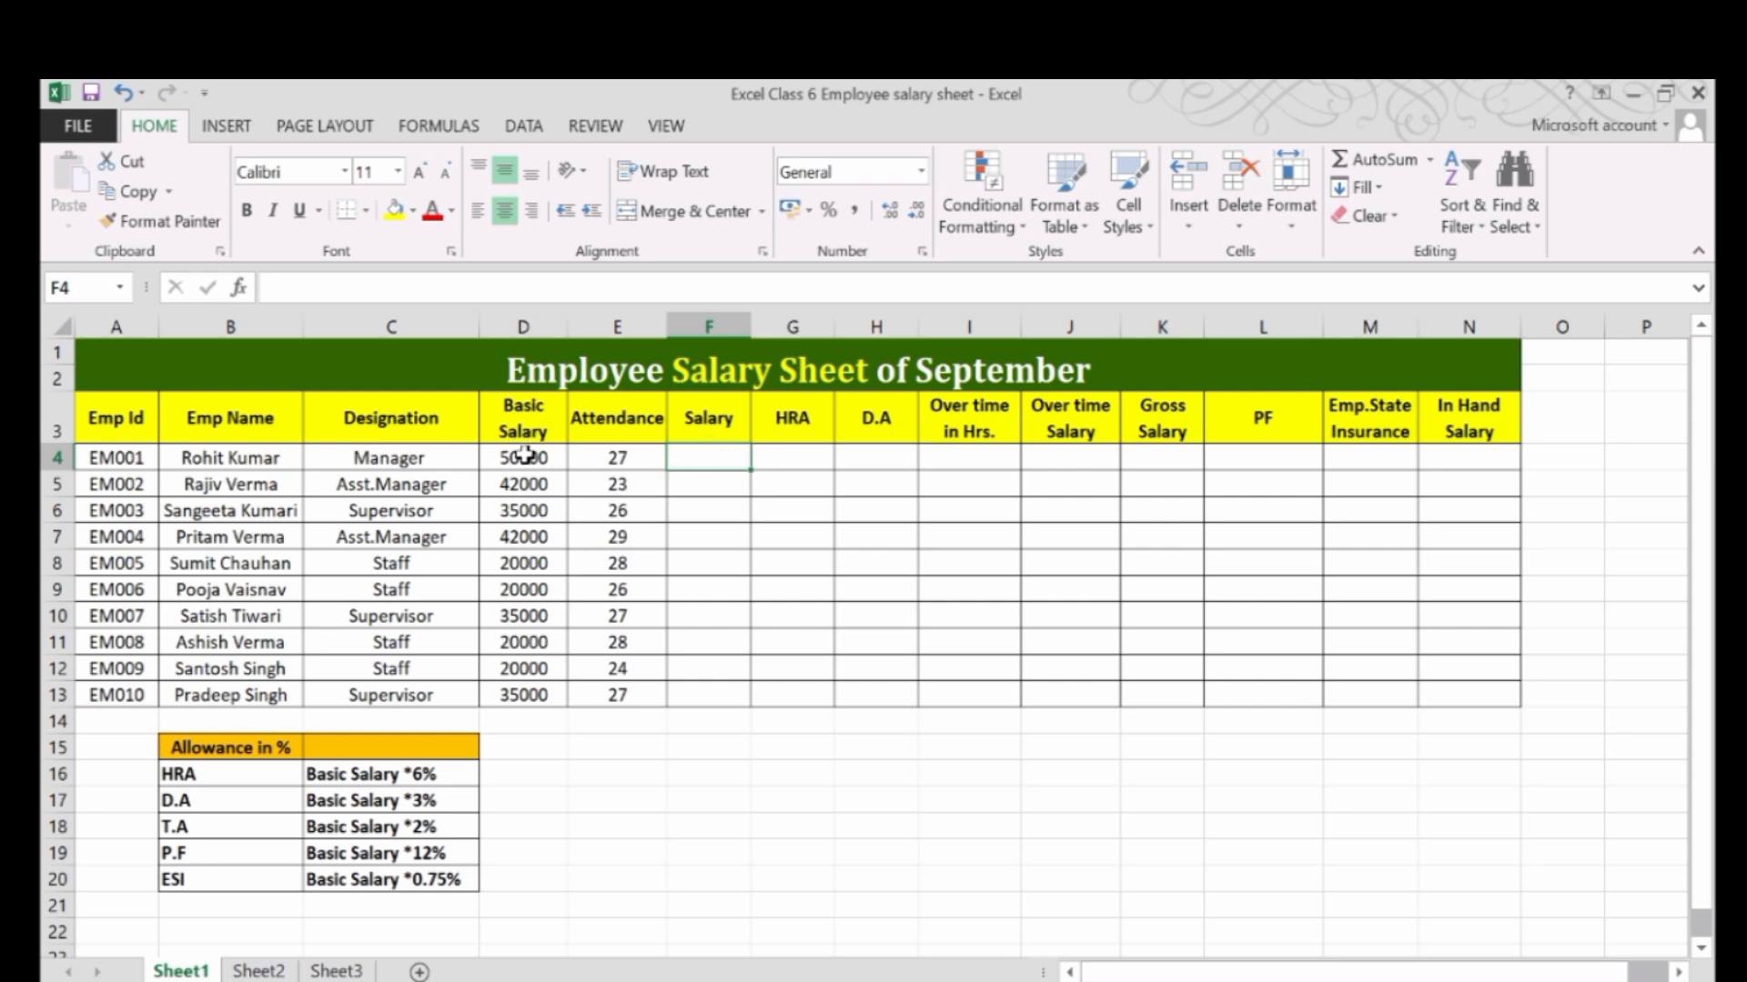
{"action": "scroll", "coordinate": [525, 454], "scroll_direction": "up", "scroll_amount": 1, "text": "ctrl"}
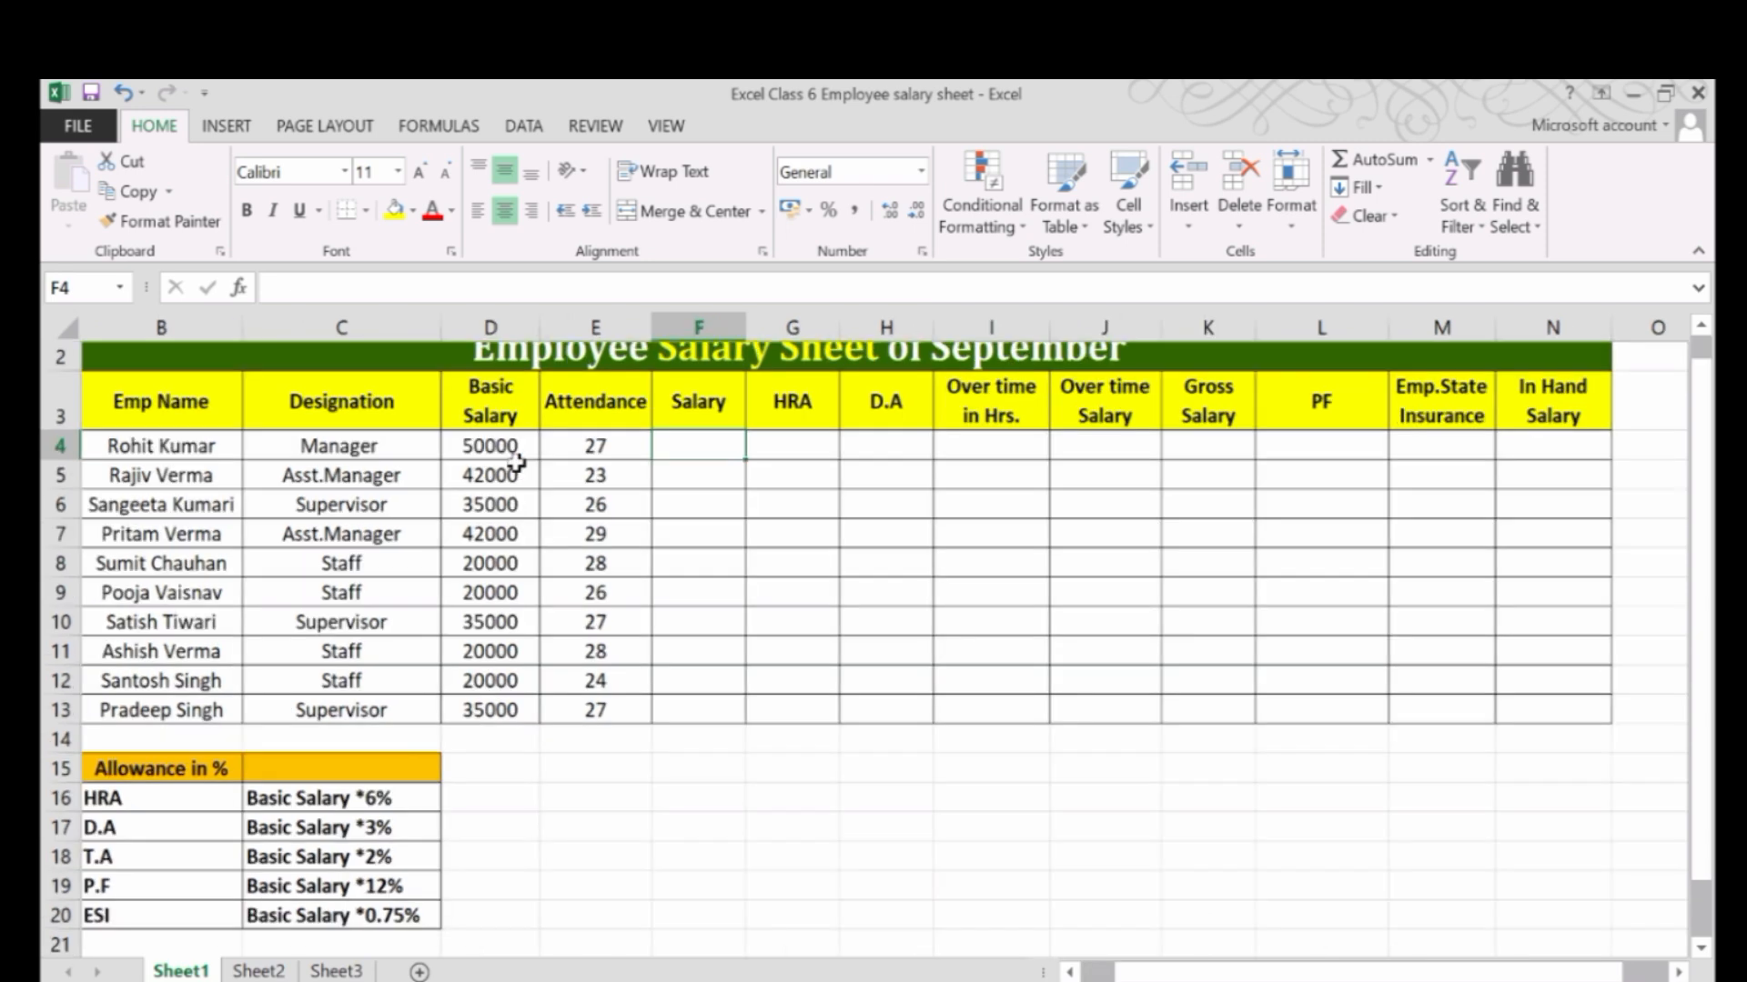
{"action": "scroll", "coordinate": [516, 463], "scroll_direction": "up", "scroll_amount": 1}
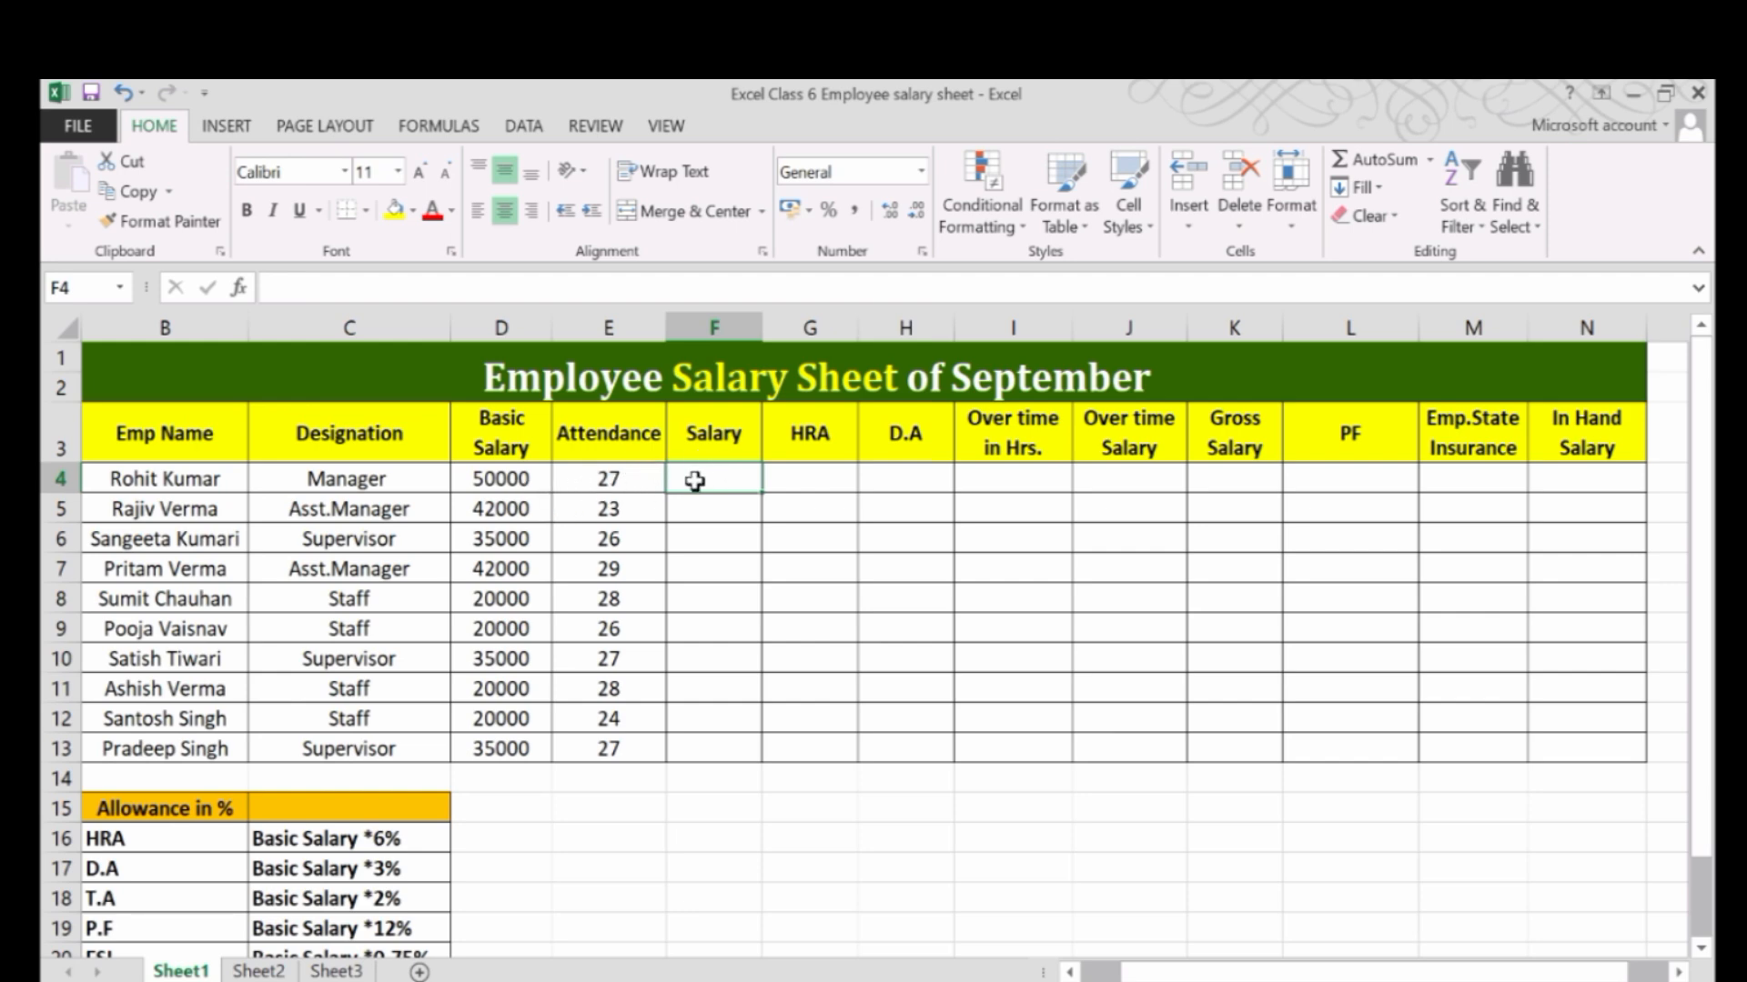
{"action": "type", "text": "="}
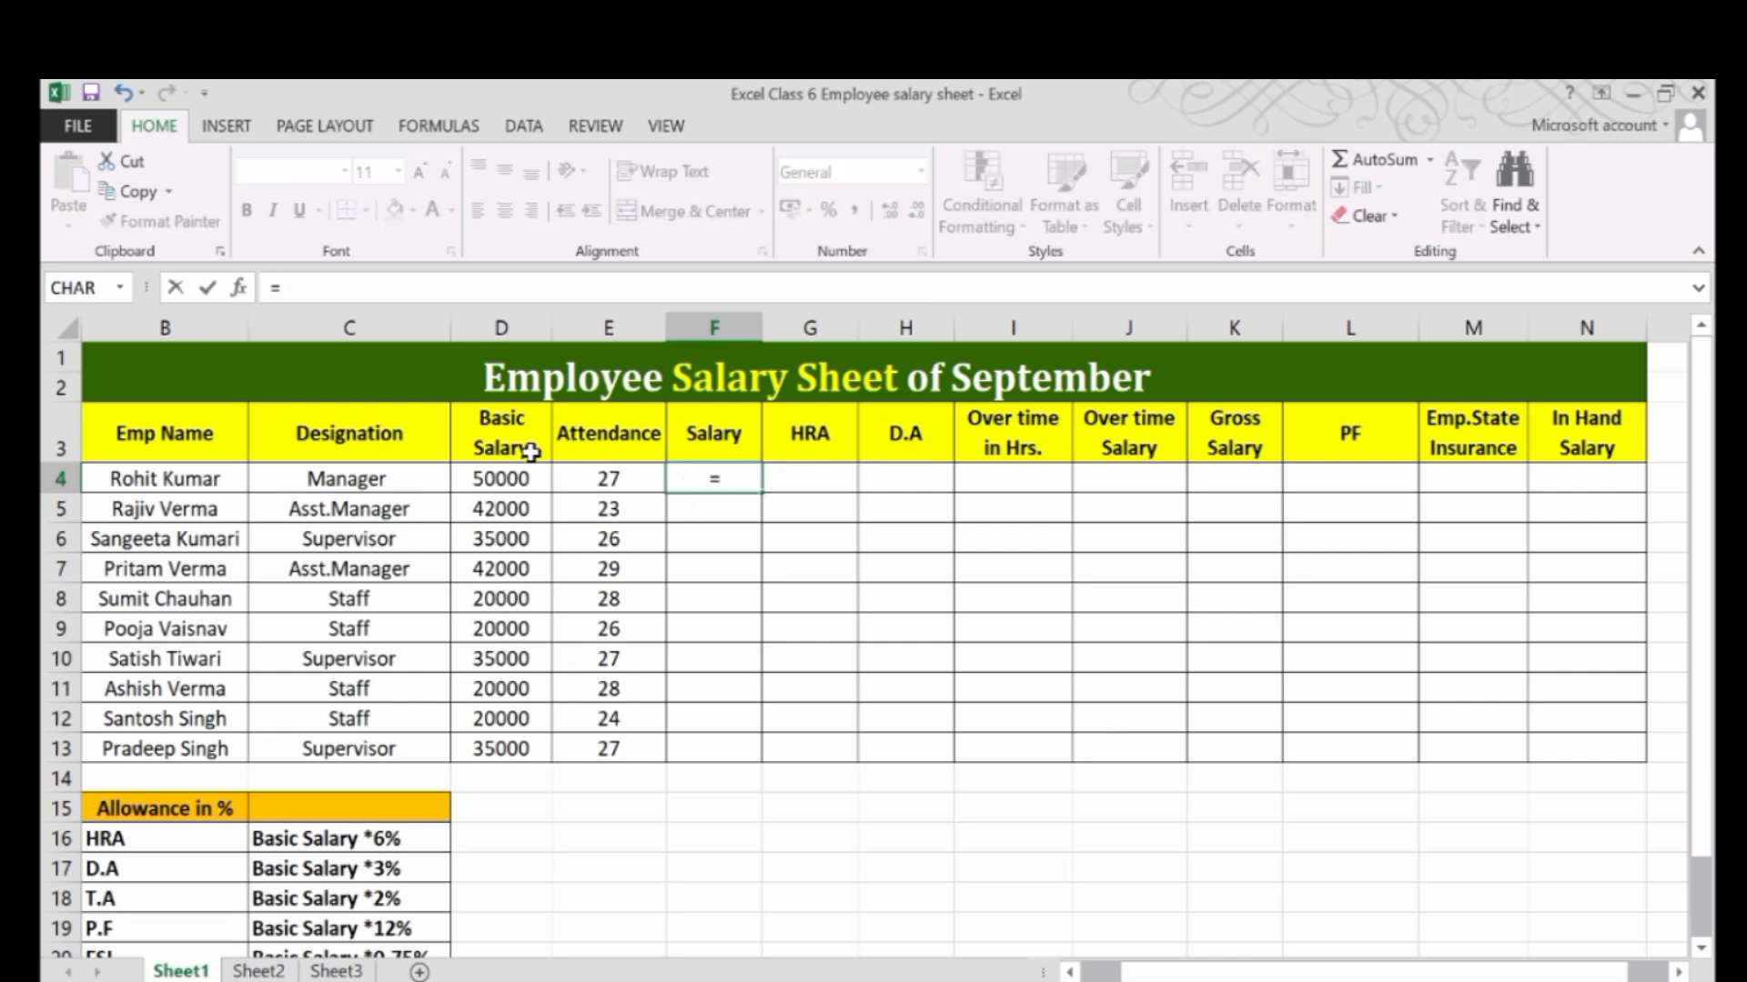
{"action": "left_click", "coordinate": [494, 481]}
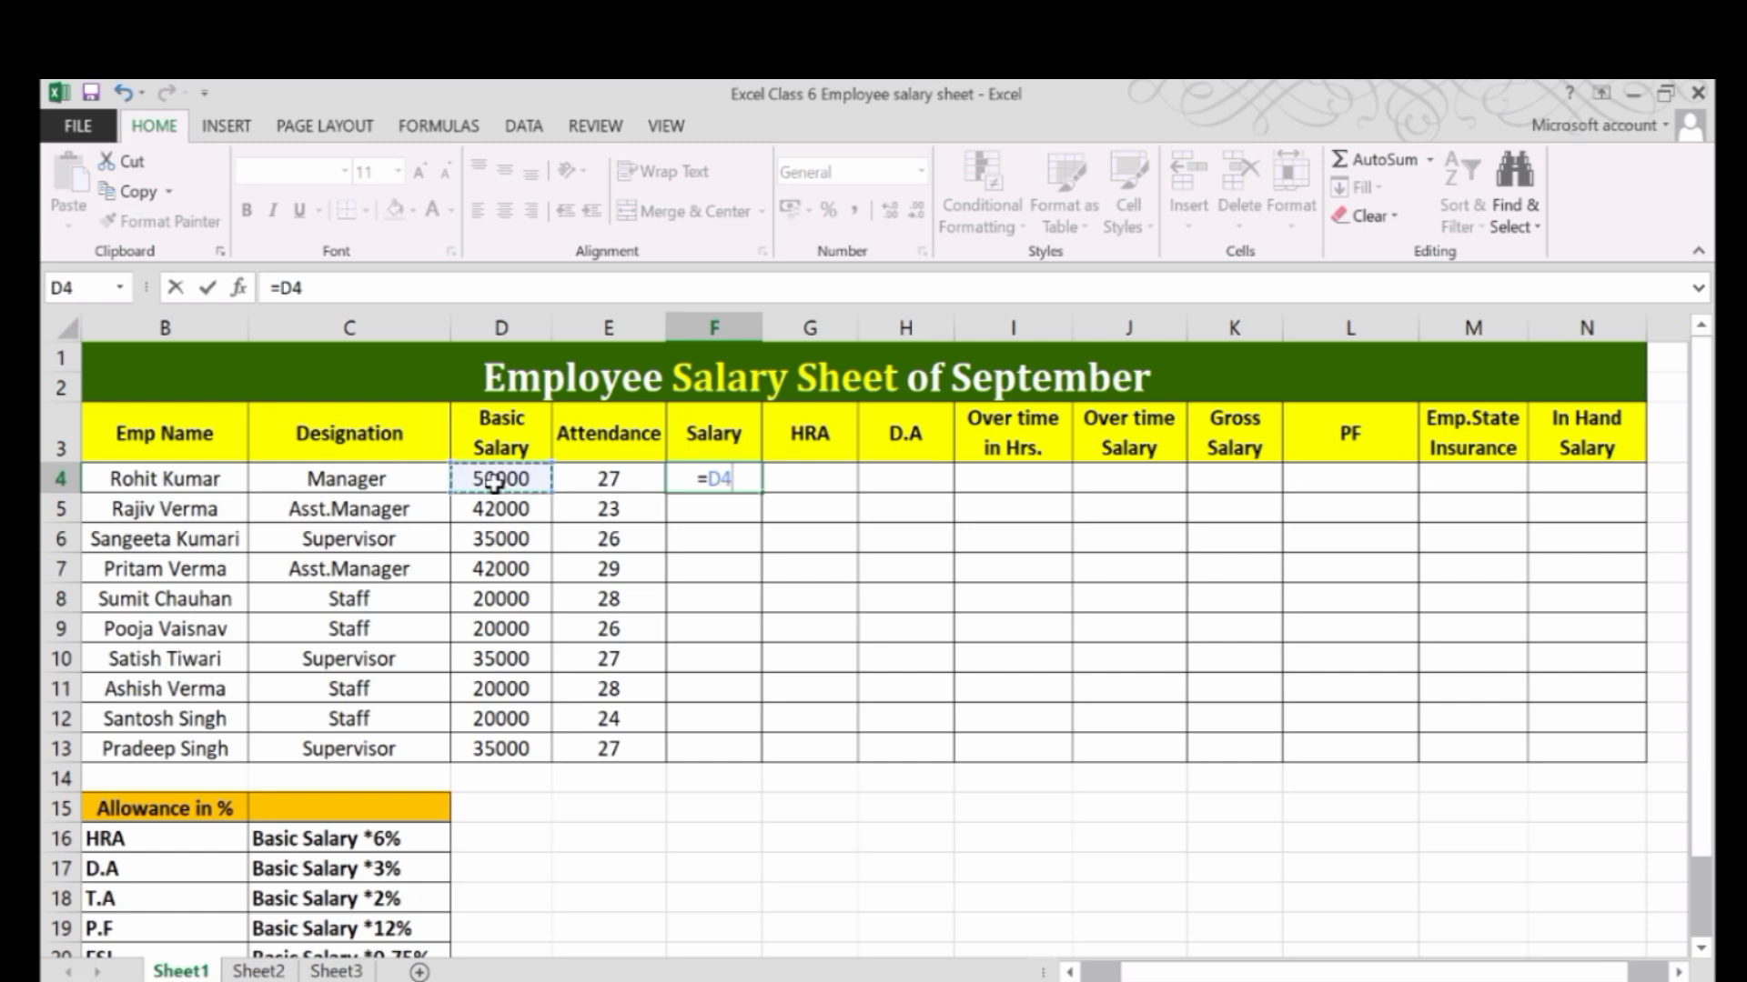
{"action": "type", "text": "/30"}
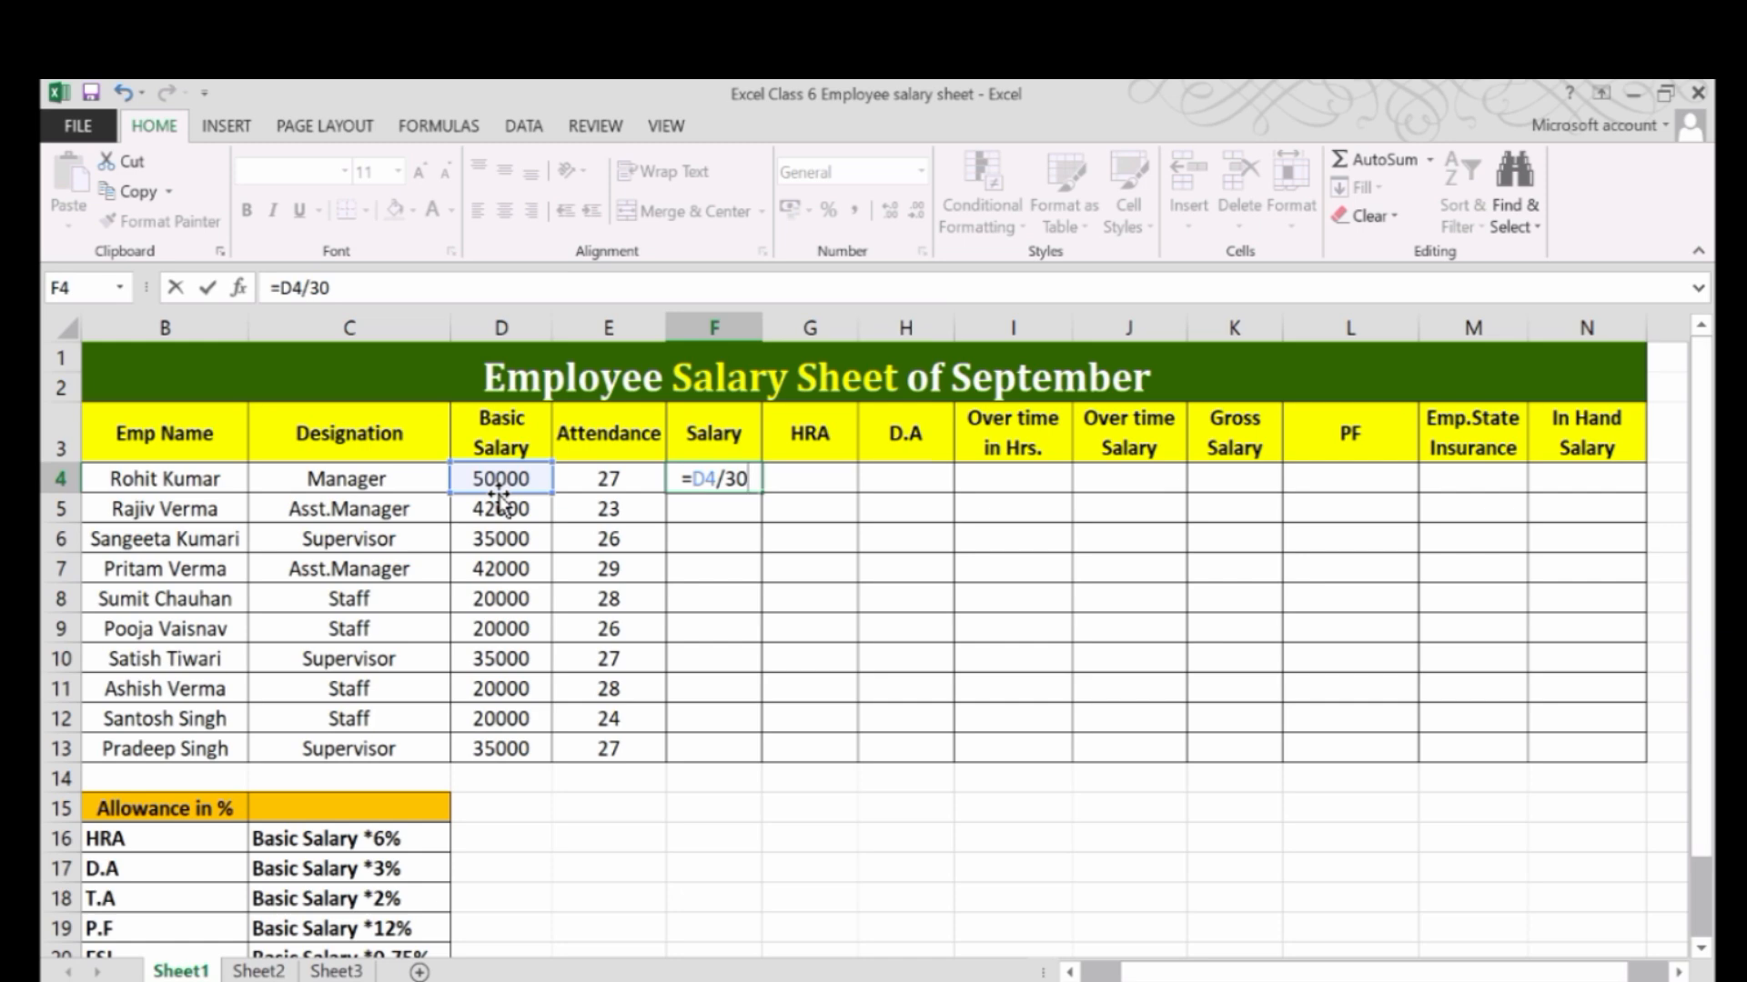
{"action": "type", "text": "*"}
{"action": "left_click", "coordinate": [595, 475]}
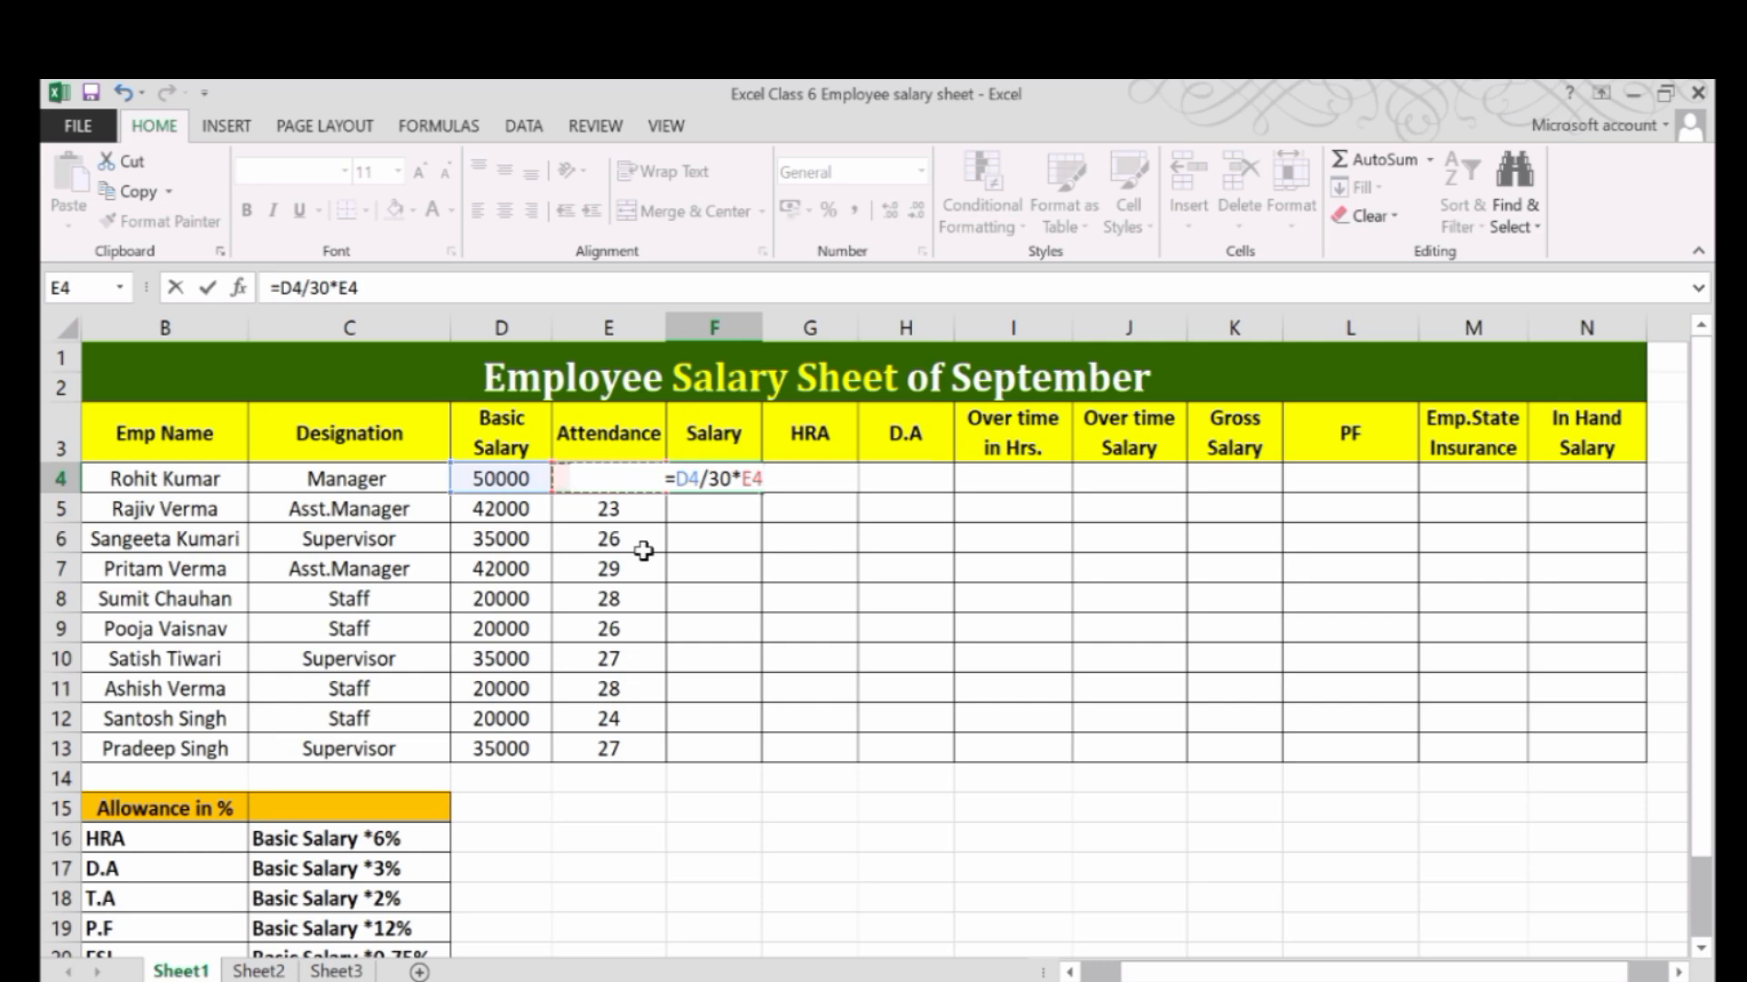
{"action": "key", "text": "Return"}
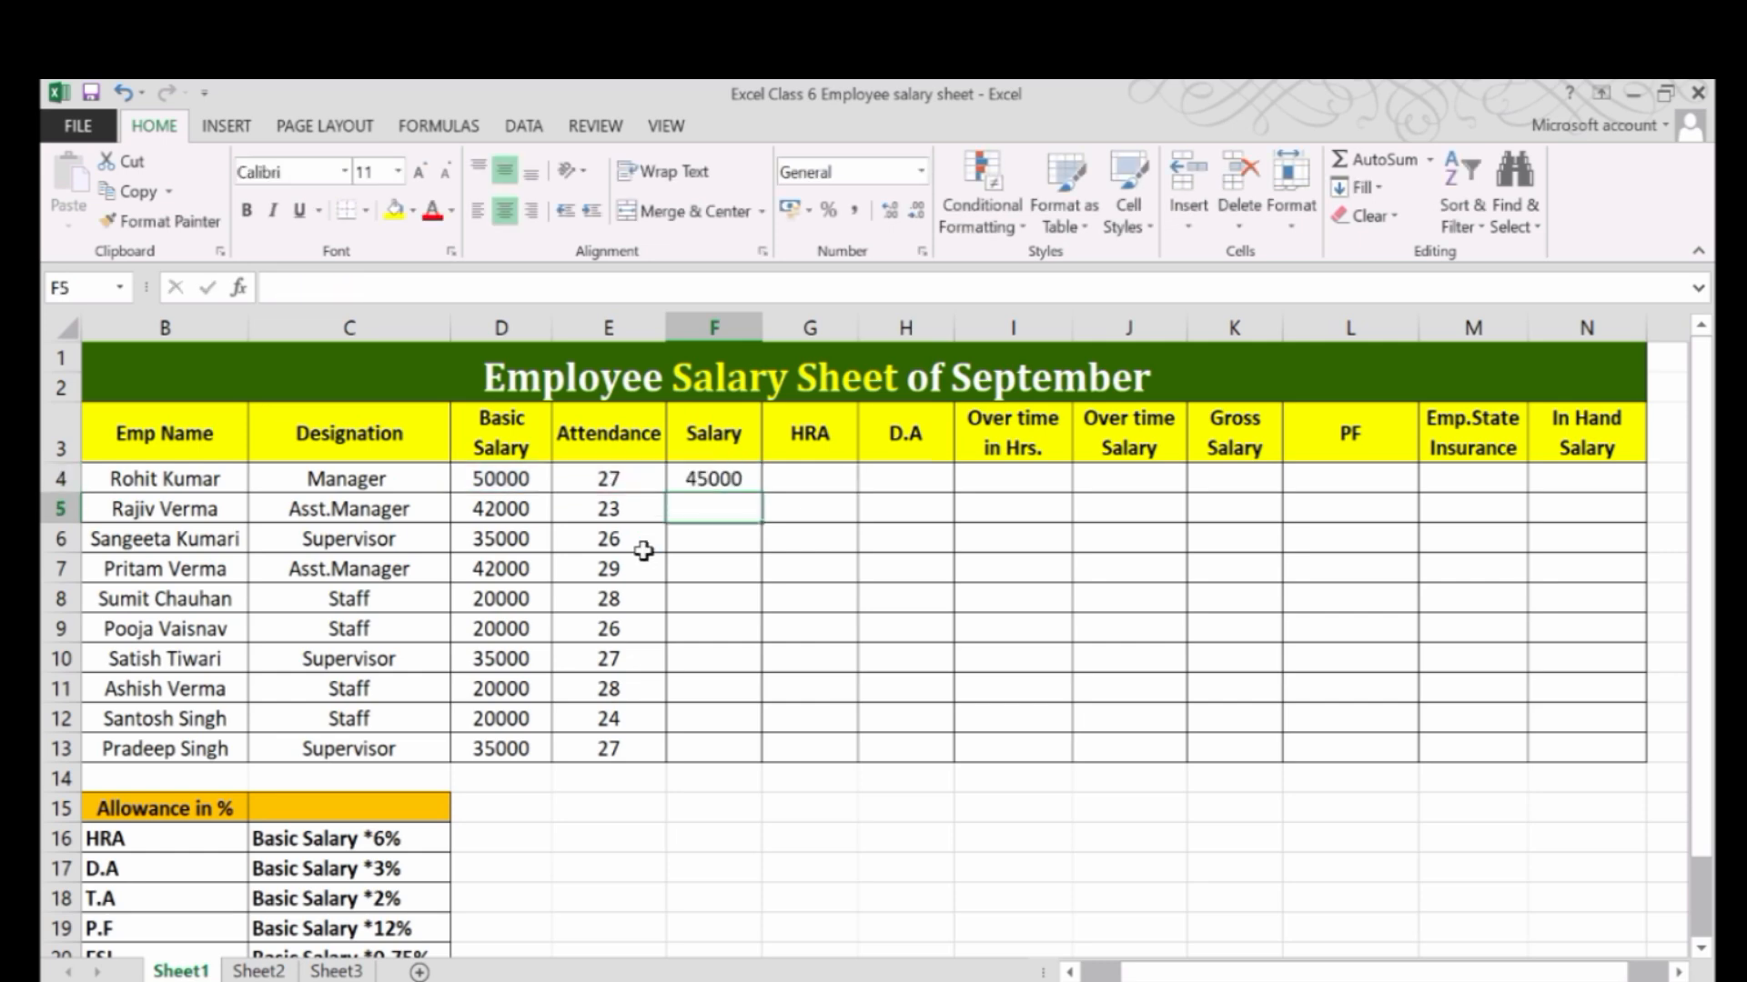
Fill the Salary formula from F4 down to F13 for all remaining employees.
{"action": "left_click", "coordinate": [699, 477]}
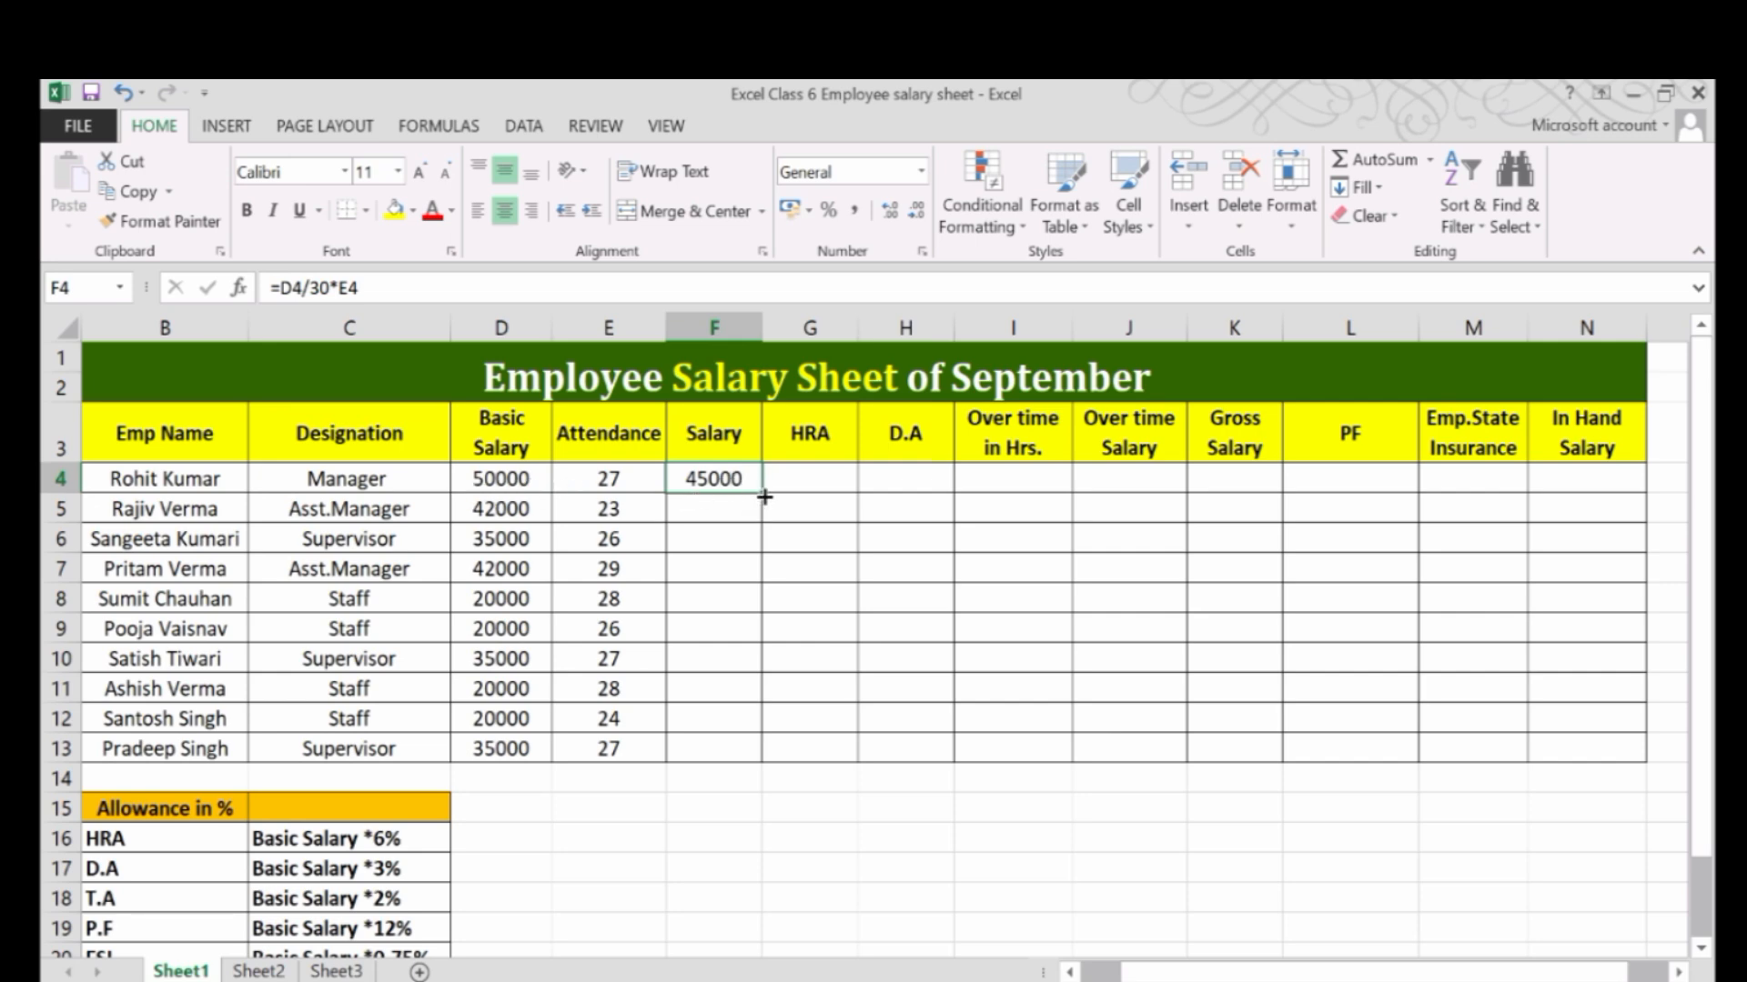
{"action": "left_click_drag", "start_coordinate": [764, 497], "coordinate": [766, 752]}
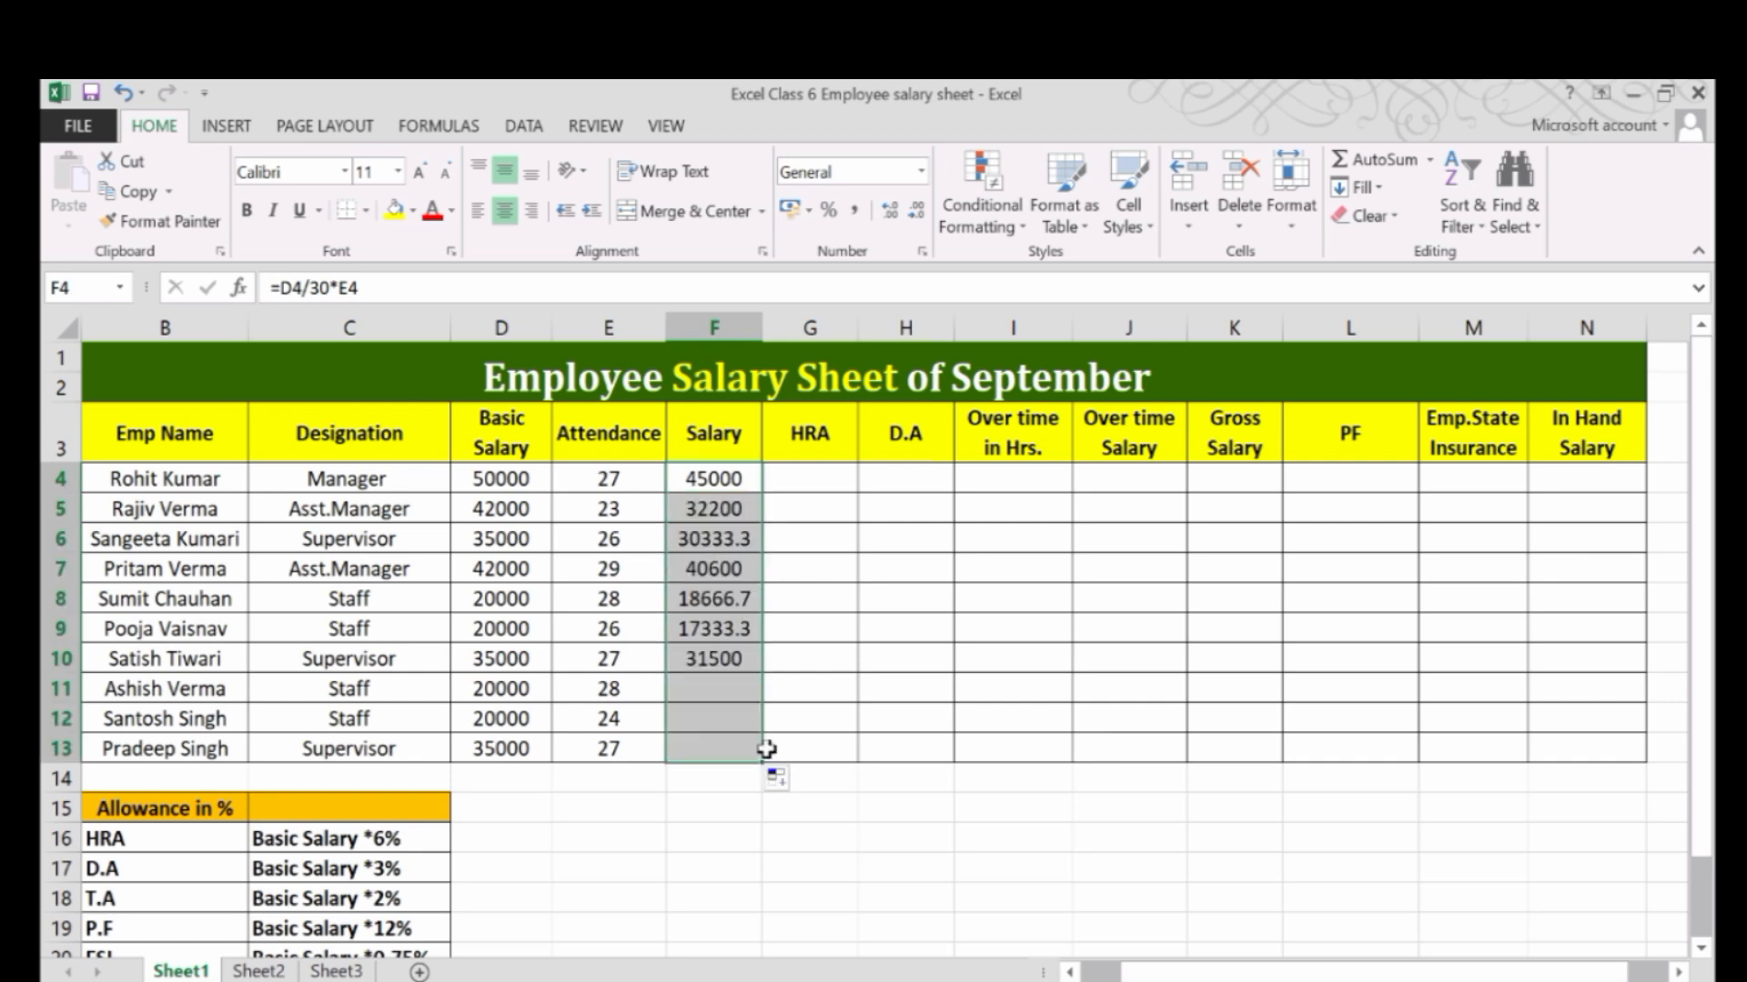
{"action": "left_click", "coordinate": [769, 750]}
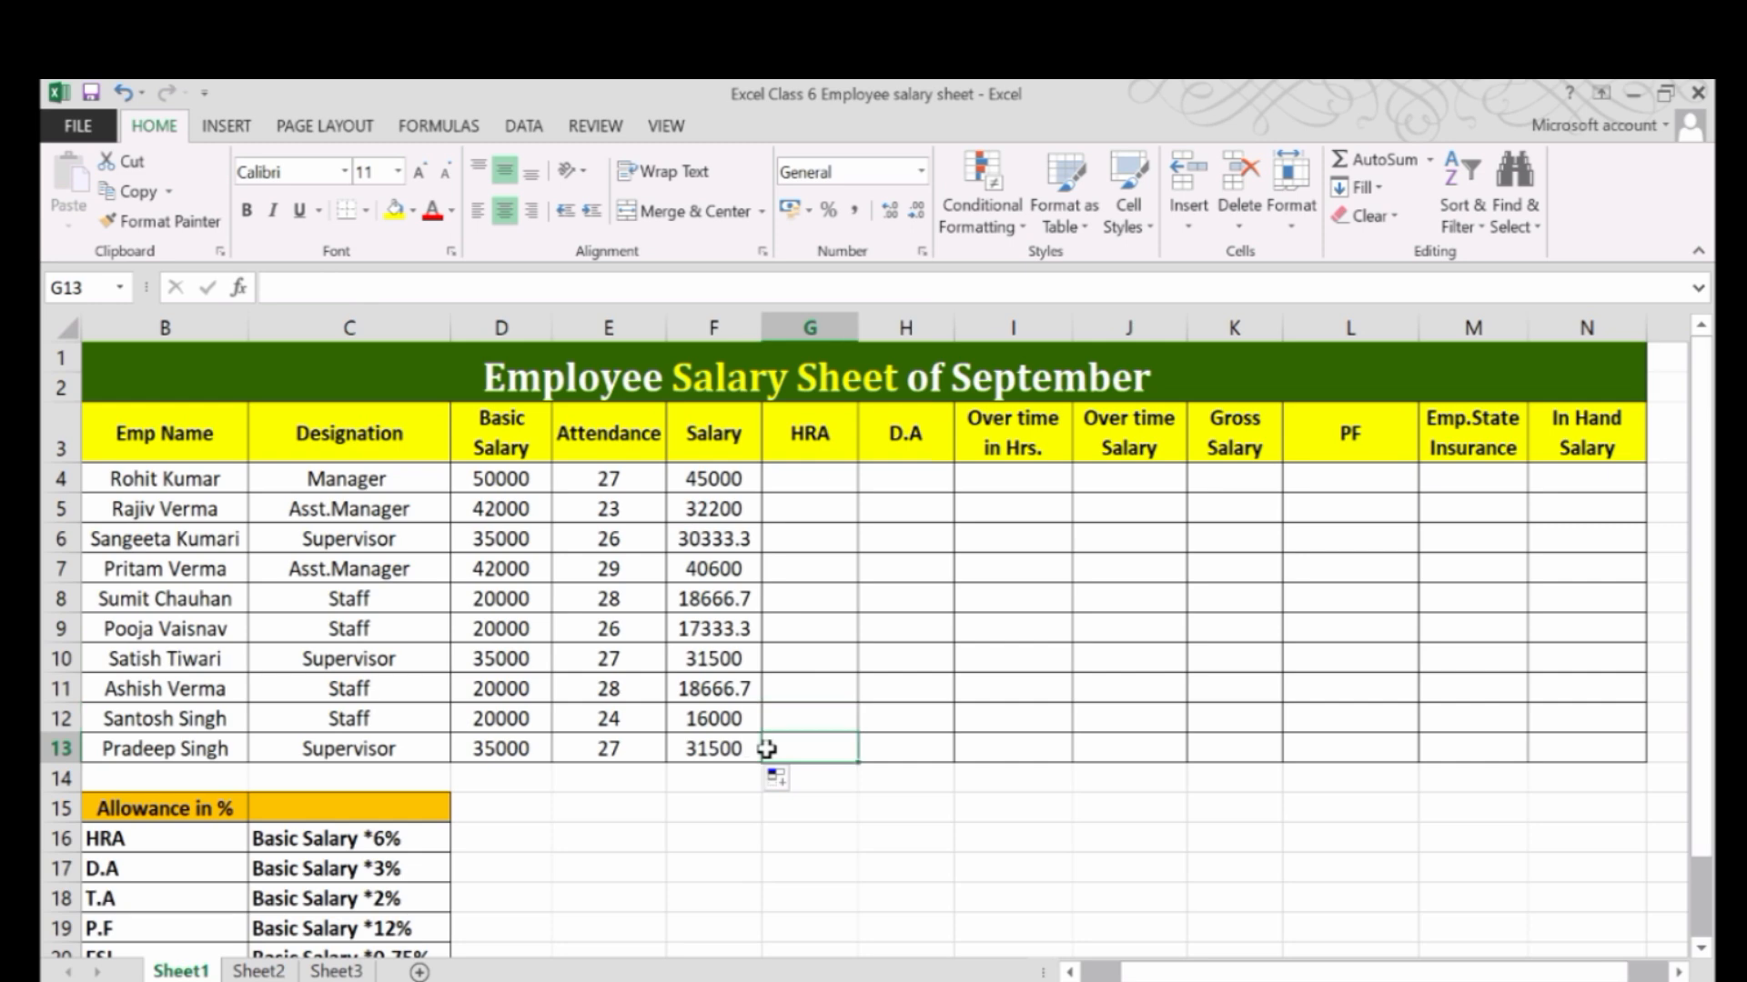
Remove the decimal place from the fractional Salary values in F6, F8:F9 and F11 so they display as whole numbers.
{"action": "left_click", "coordinate": [707, 535]}
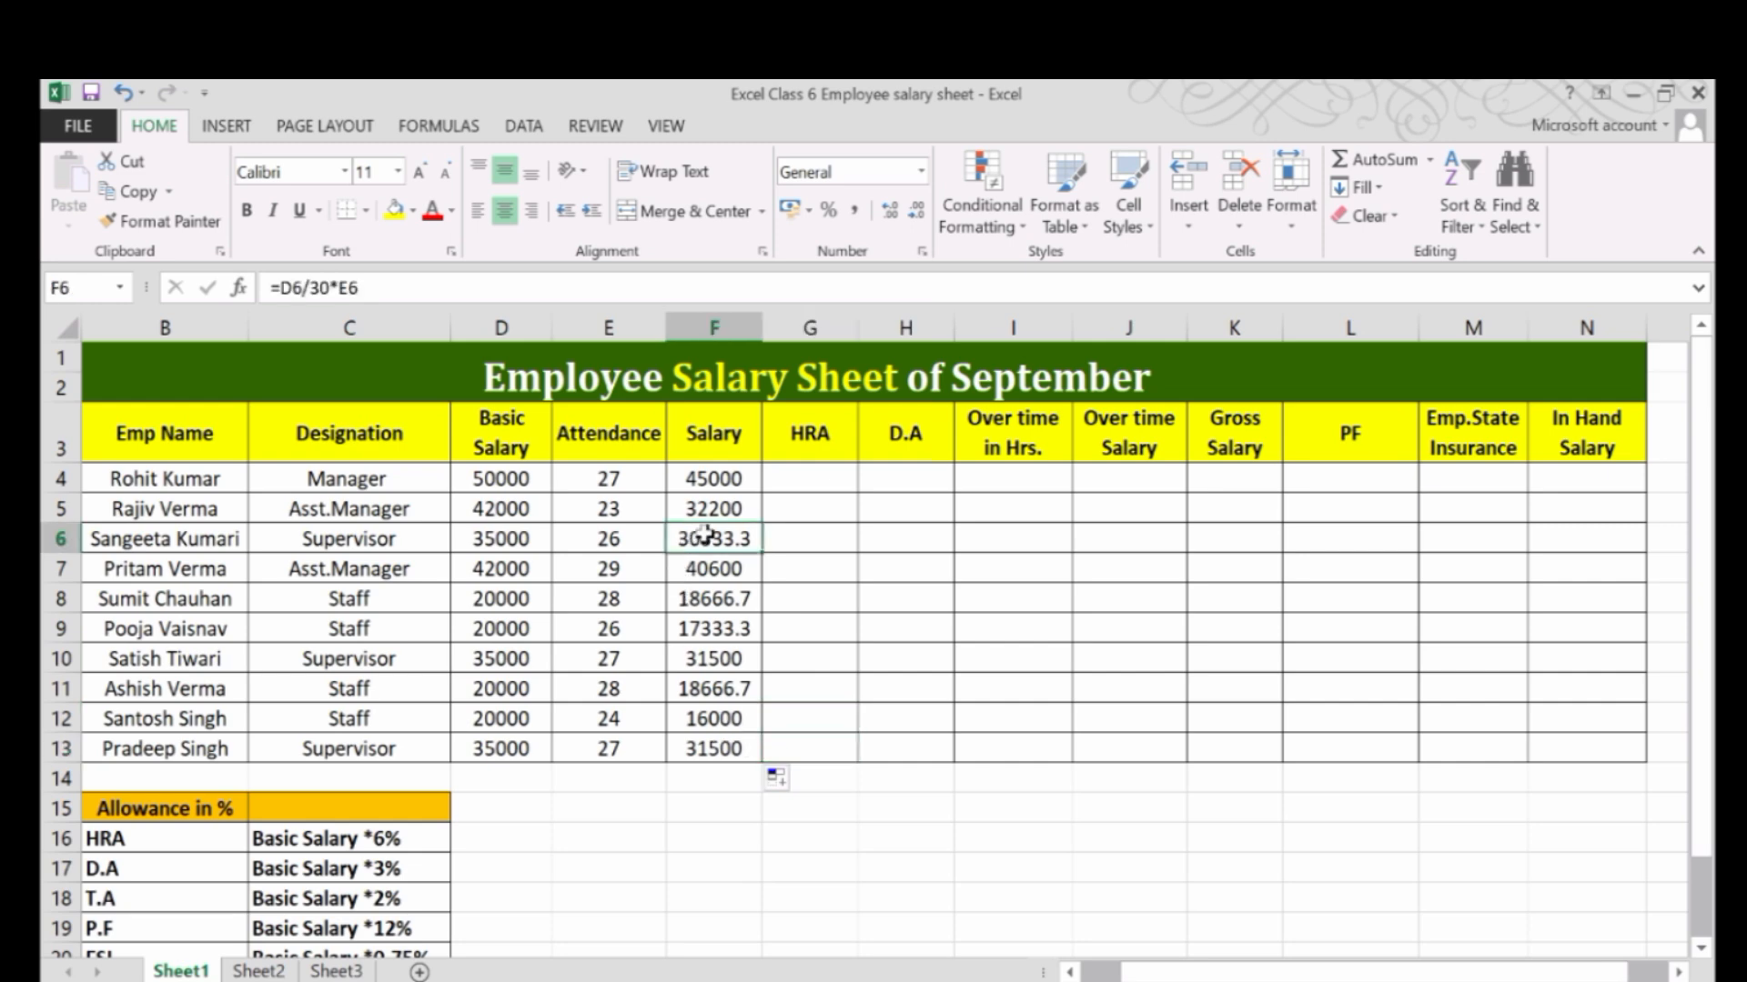
{"action": "left_click", "coordinate": [919, 216]}
{"action": "left_click_drag", "start_coordinate": [725, 604], "coordinate": [732, 607]}
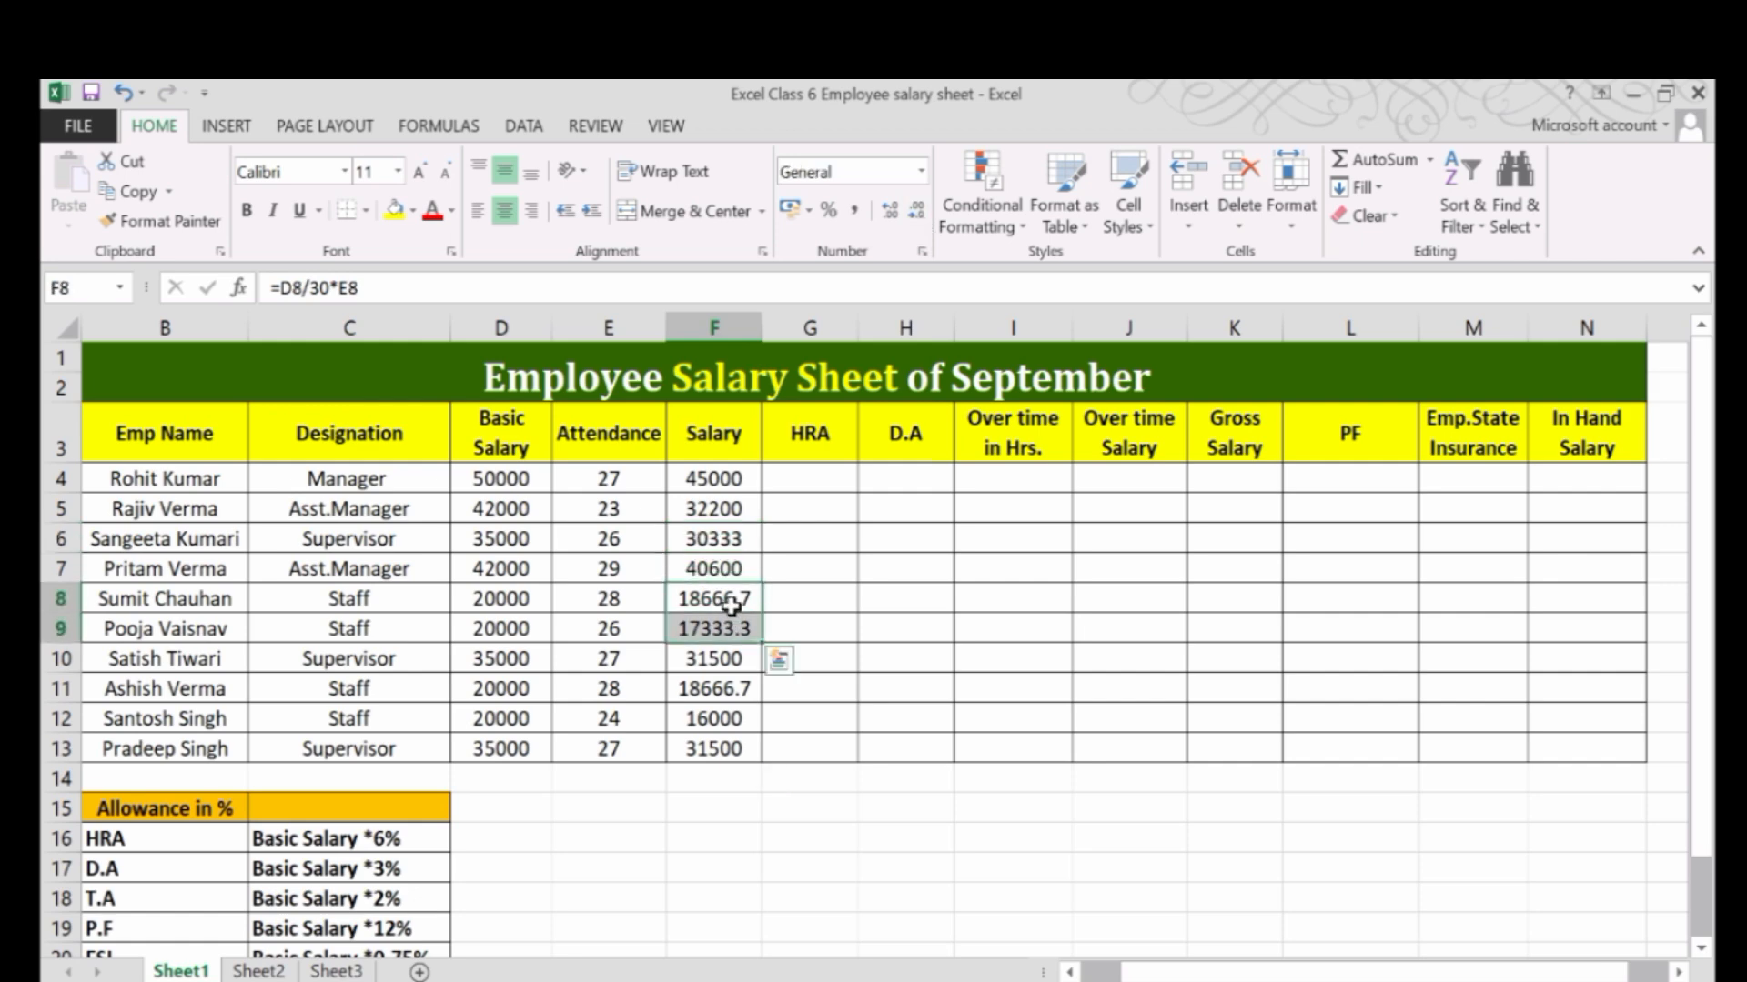
{"action": "left_click", "coordinate": [917, 215]}
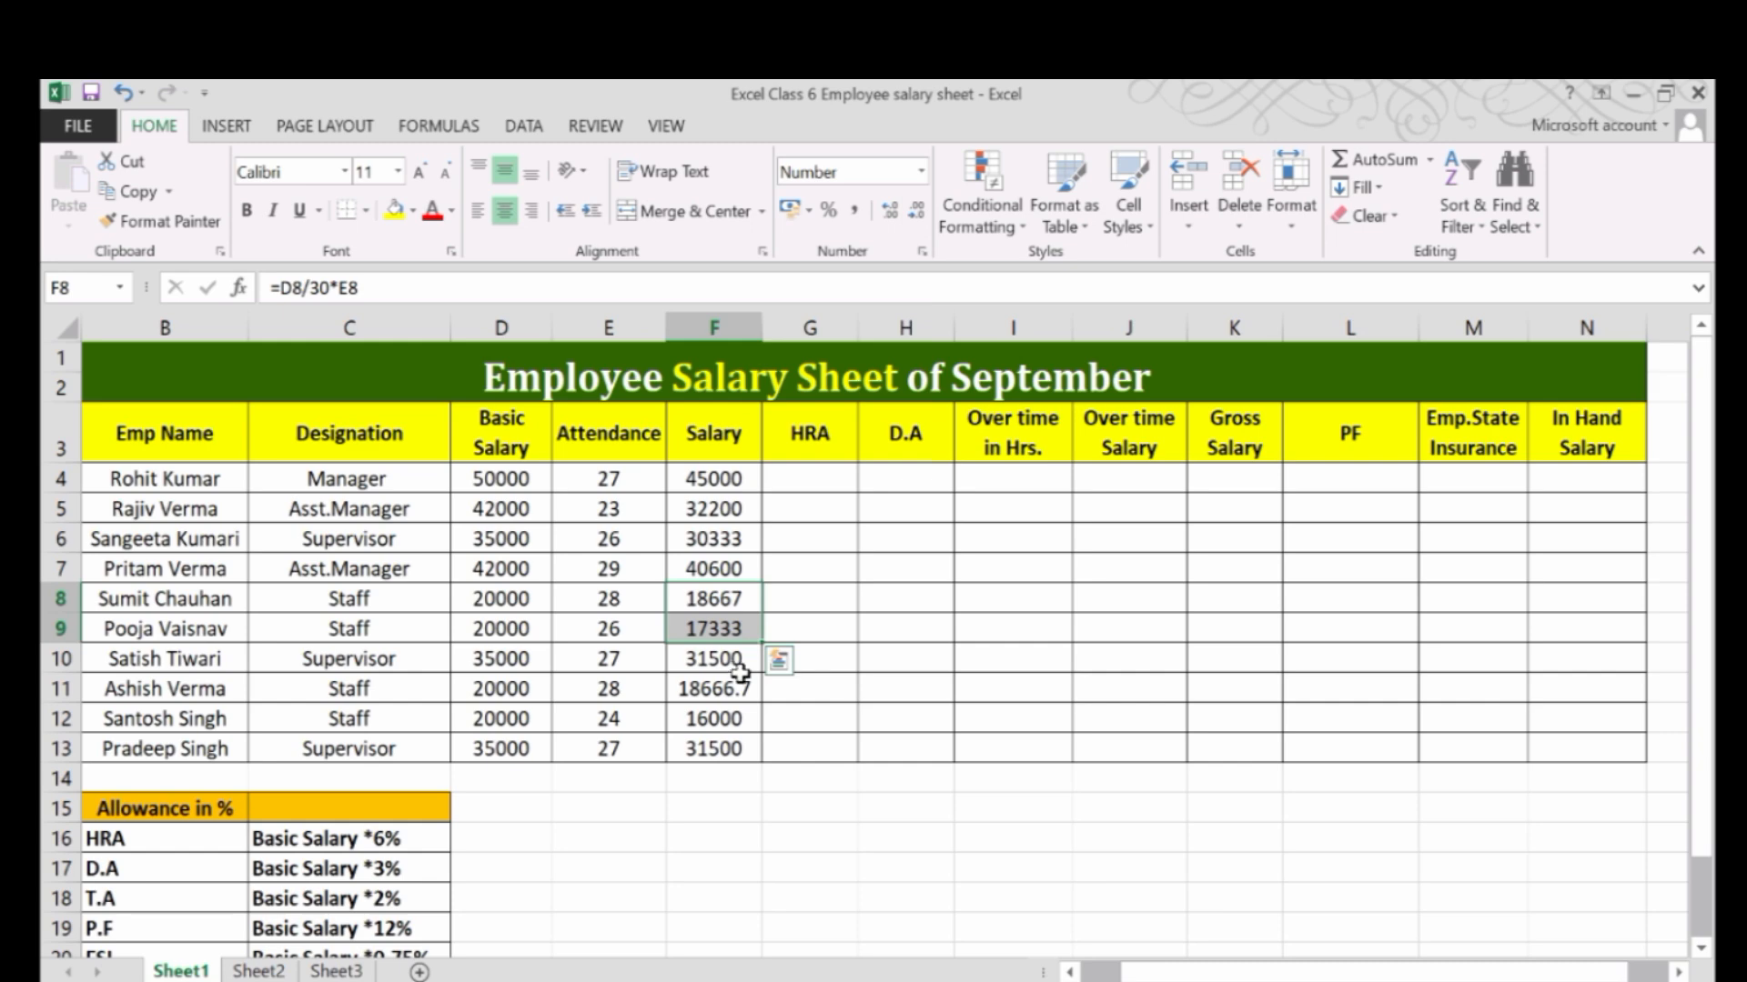
{"action": "left_click", "coordinate": [732, 689]}
{"action": "left_click", "coordinate": [920, 209]}
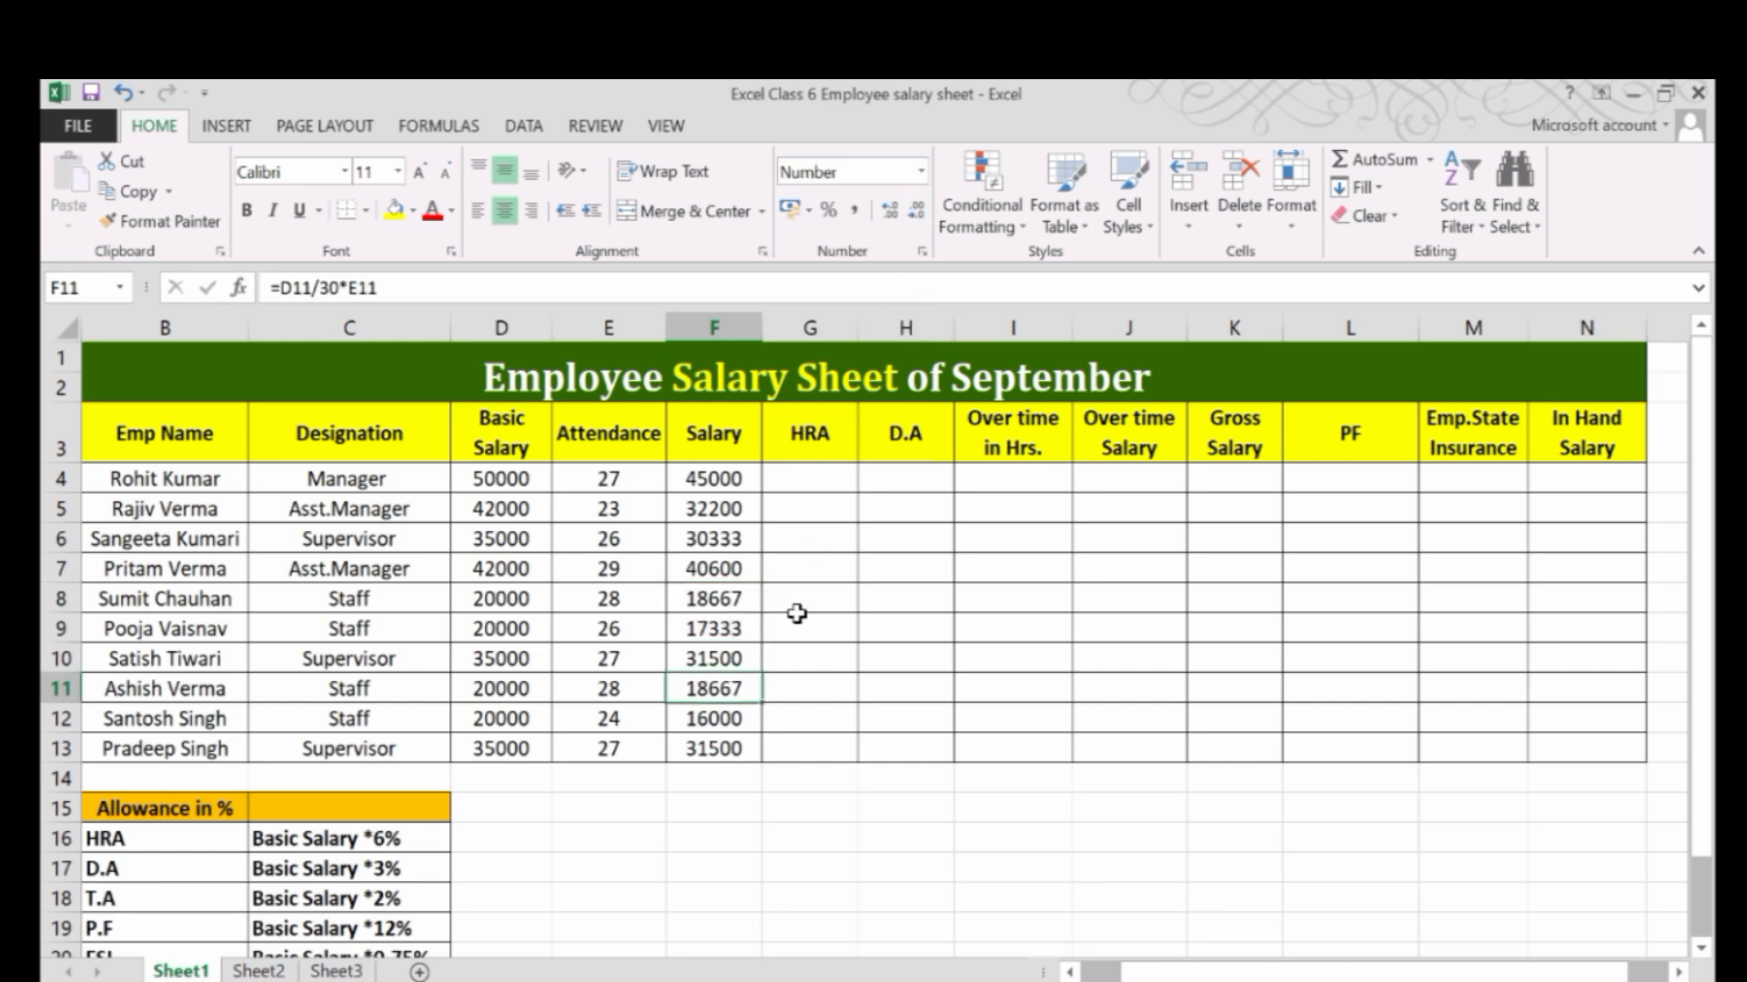
Examine the HRA rule in the allowance table and the employees' Basic Salary values that the HRA calculation depends on.
{"action": "left_click", "coordinate": [831, 482]}
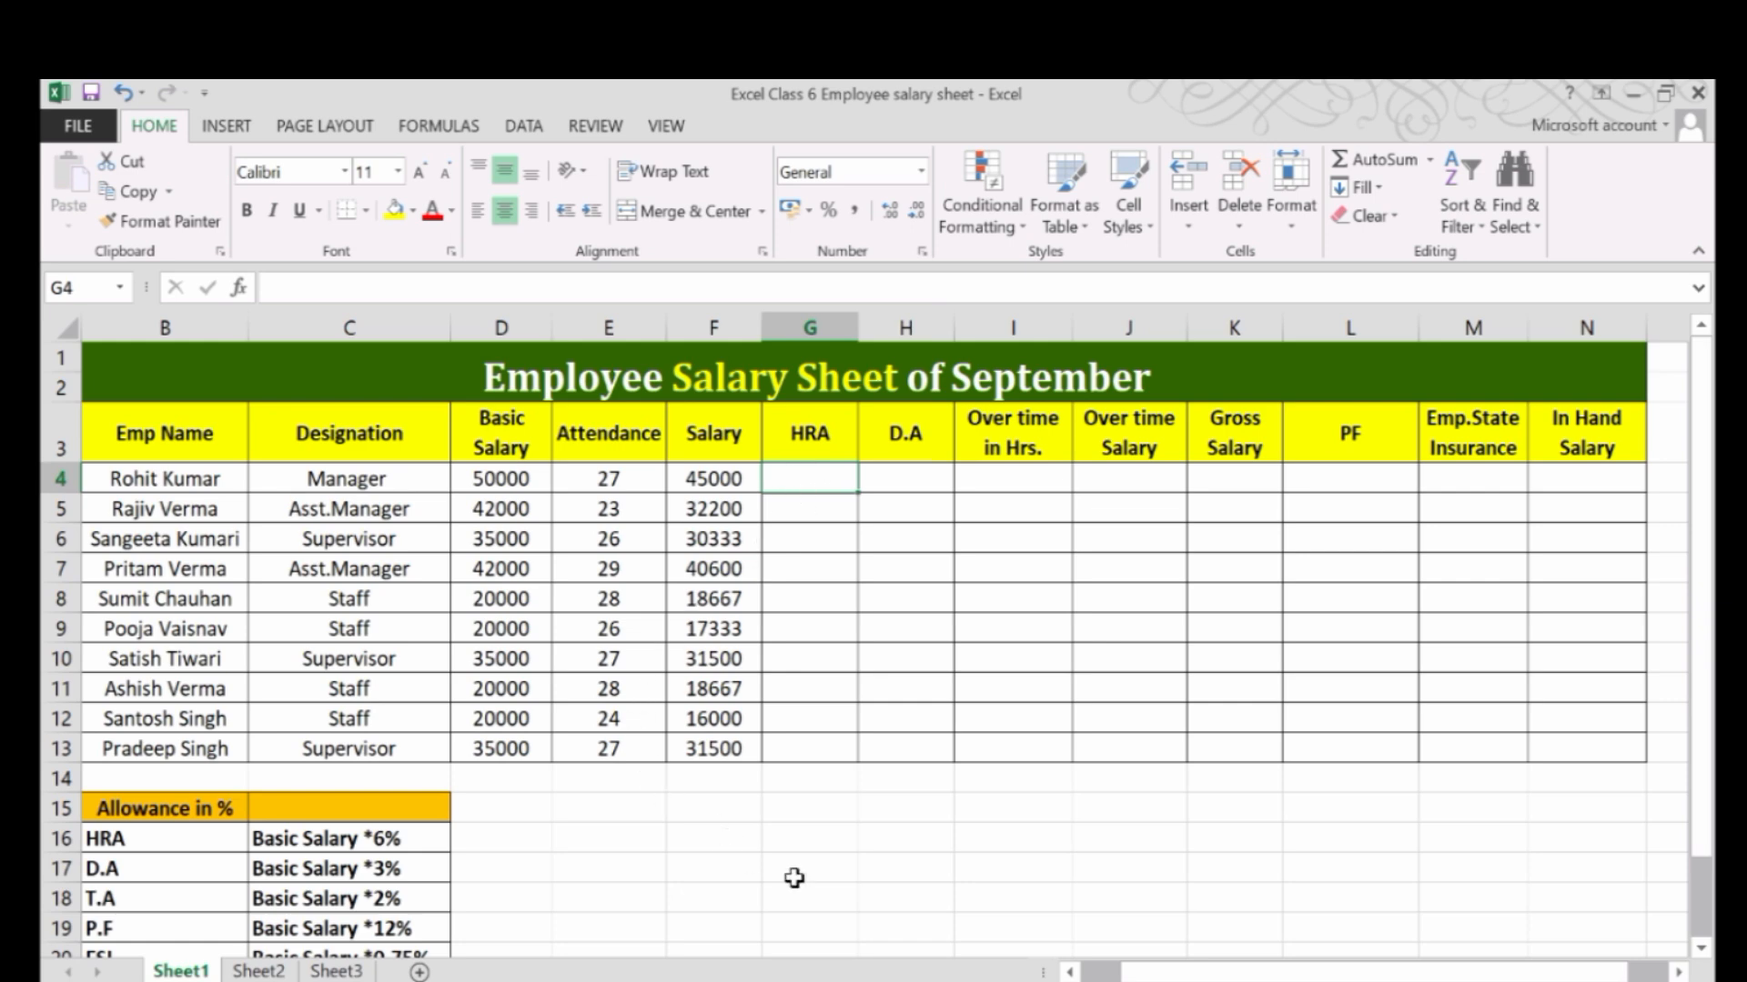
{"action": "left_click_drag", "start_coordinate": [1141, 973], "coordinate": [1091, 973]}
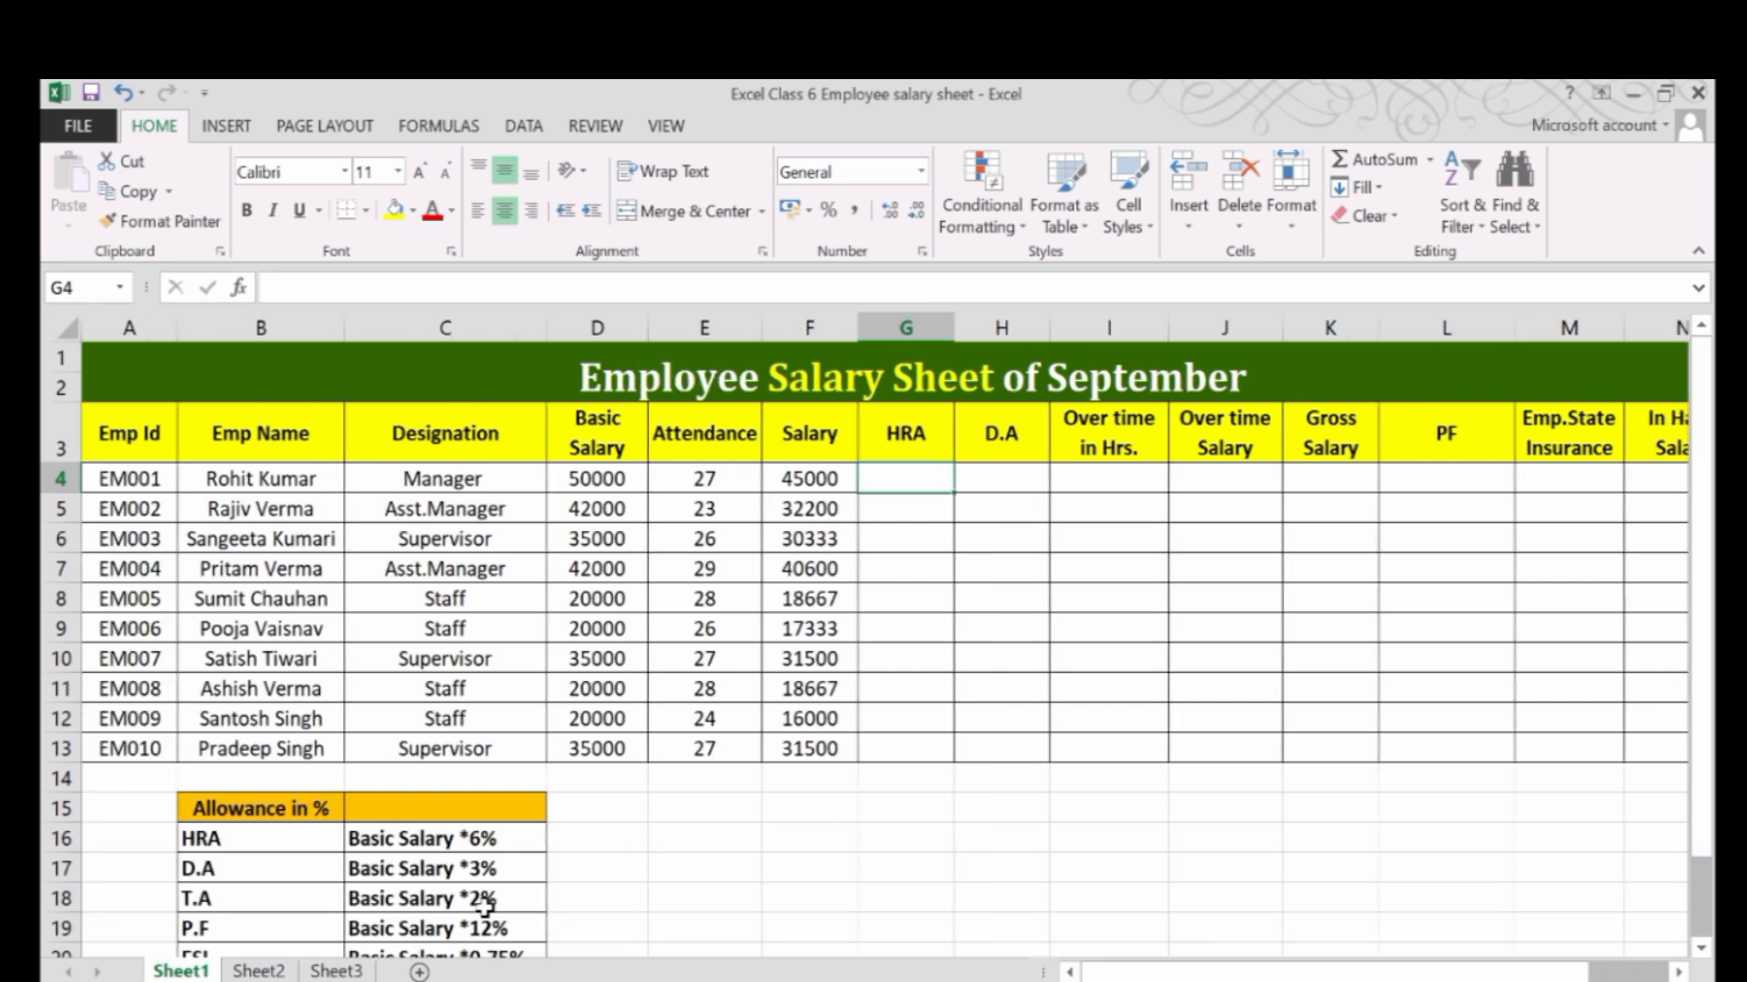
{"action": "scroll", "coordinate": [373, 867], "scroll_direction": "down", "scroll_amount": 1}
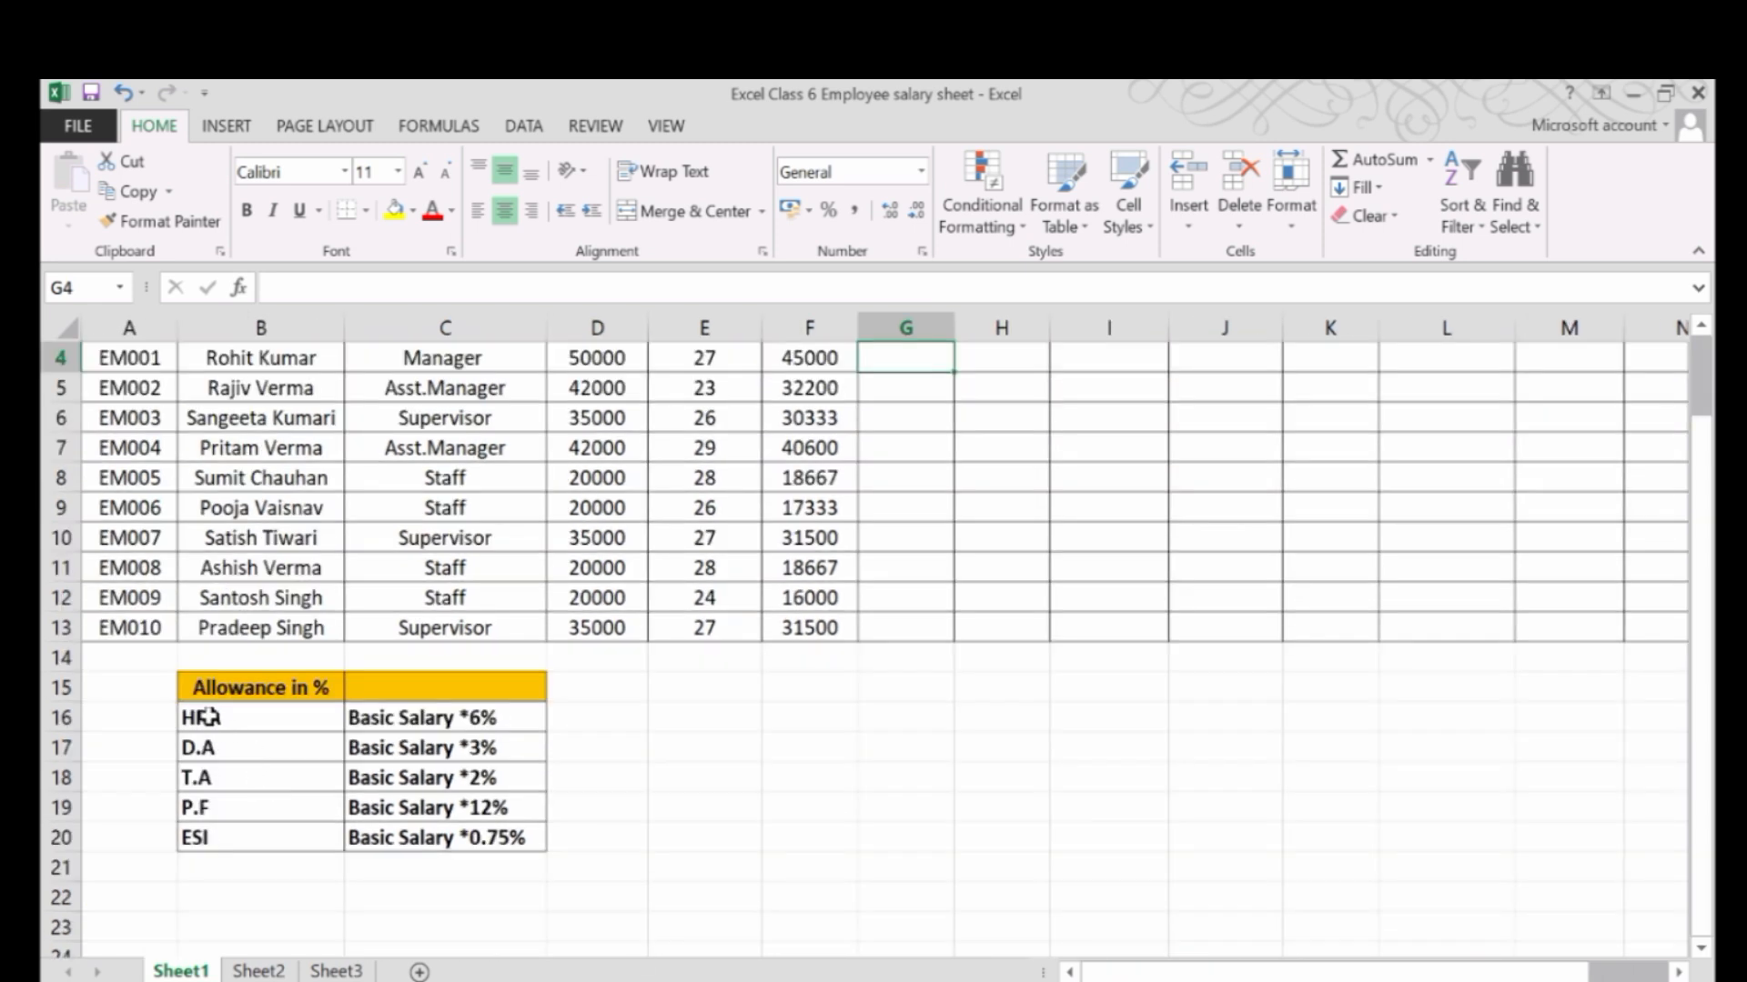
{"action": "left_click", "coordinate": [209, 717]}
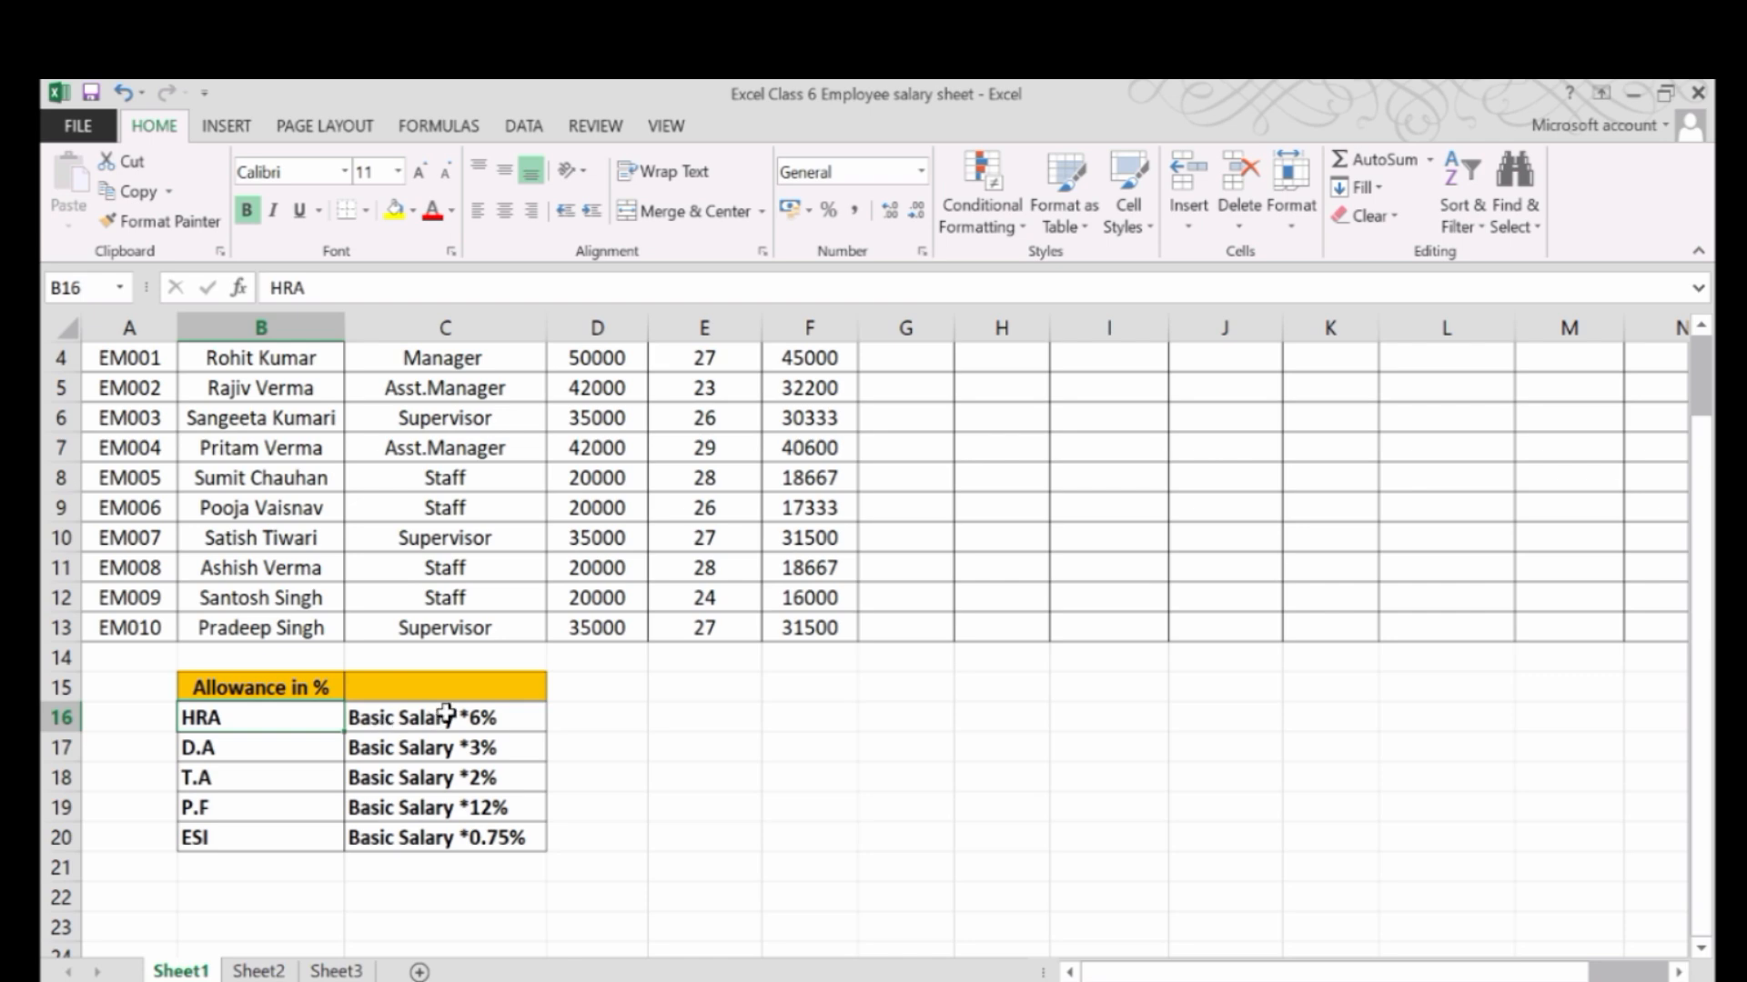
{"action": "scroll", "coordinate": [733, 772], "scroll_direction": "up", "scroll_amount": 2}
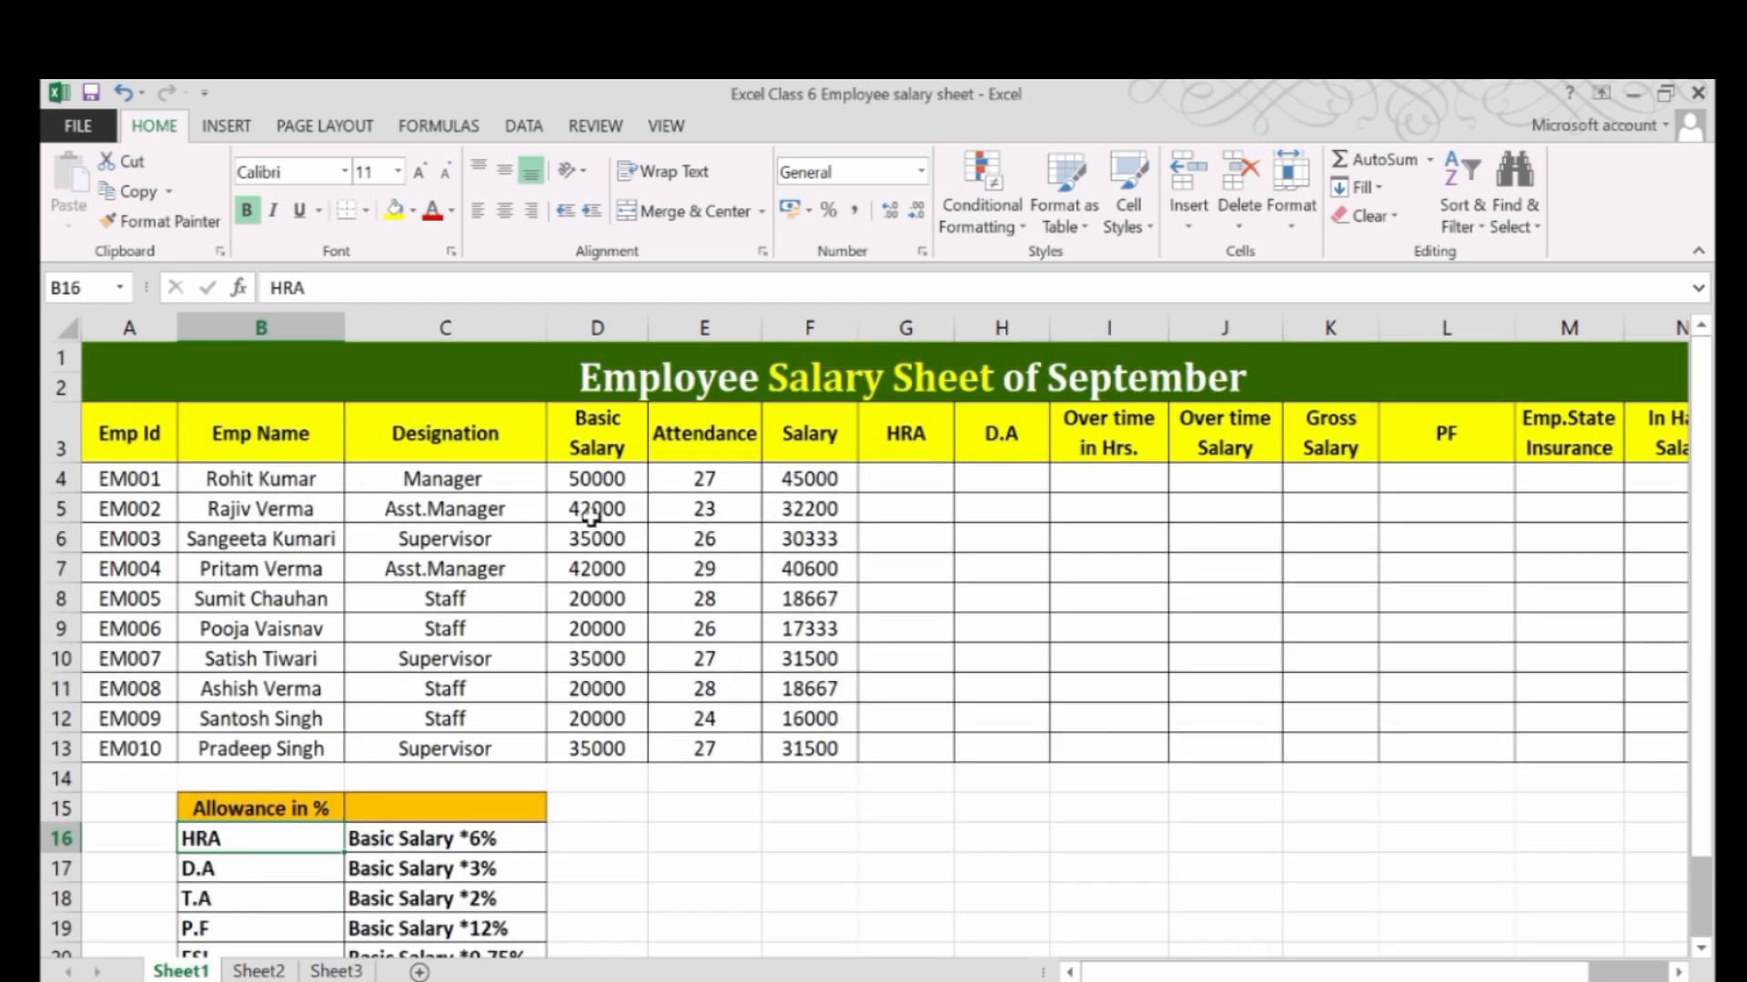
{"action": "left_click", "coordinate": [580, 479]}
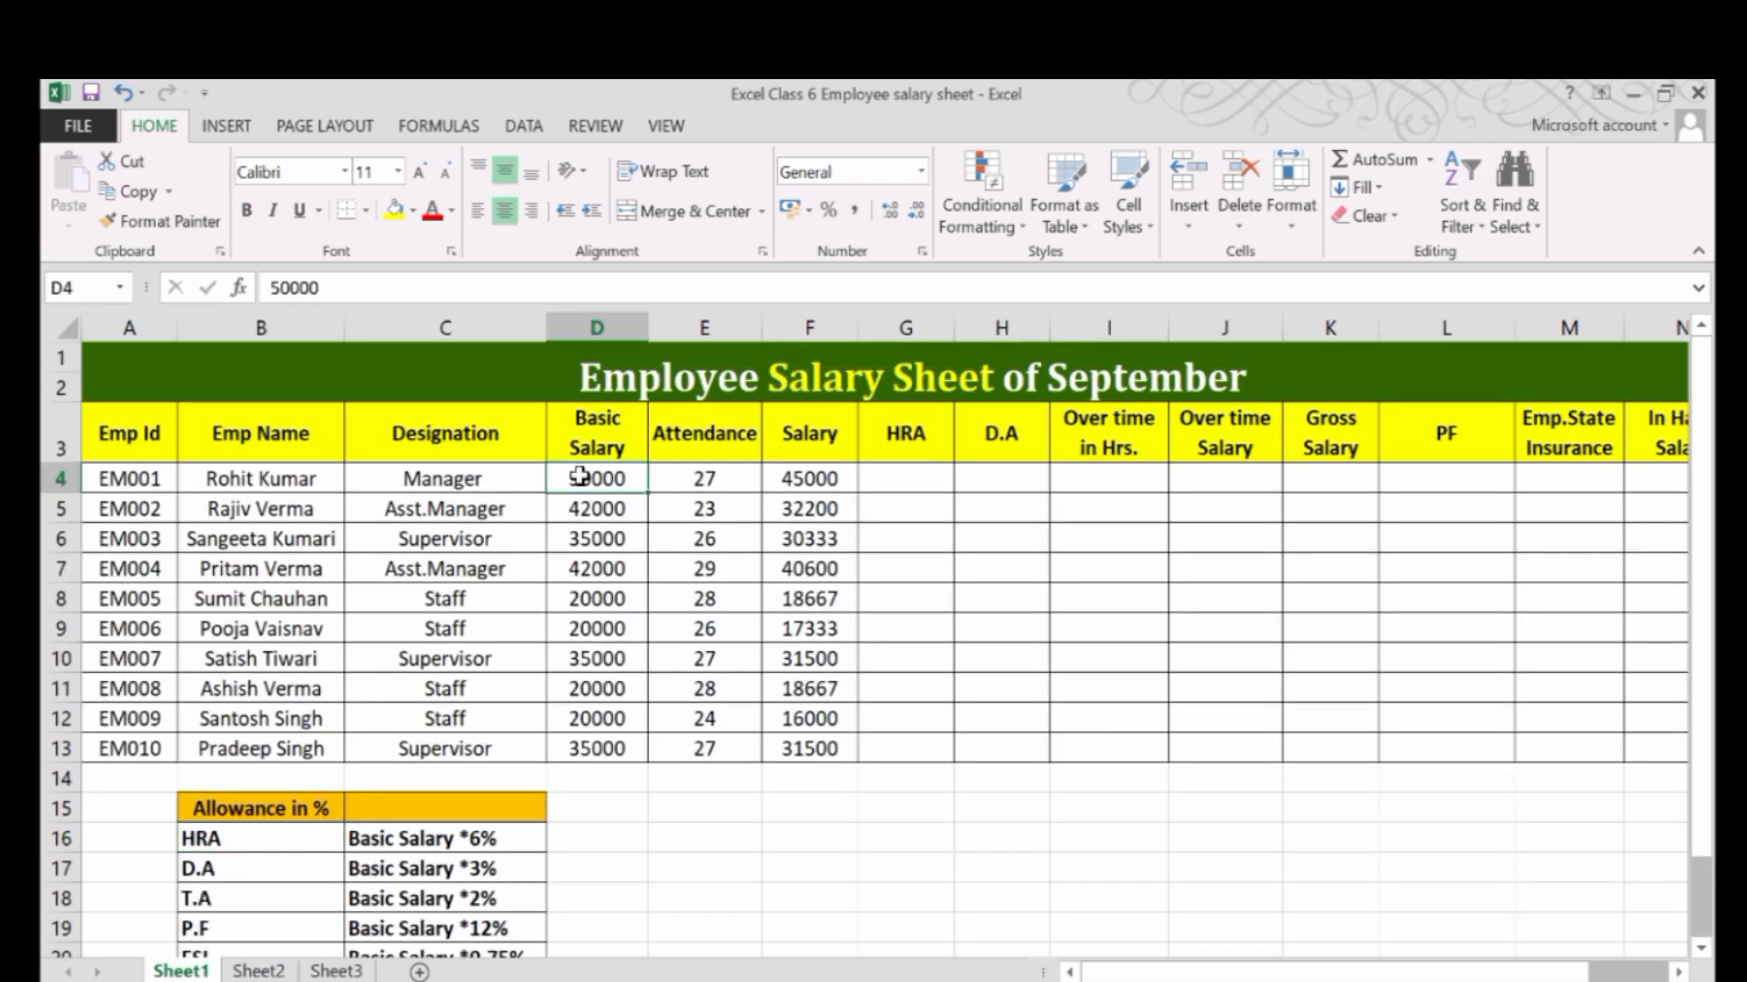
{"action": "left_click", "coordinate": [912, 478]}
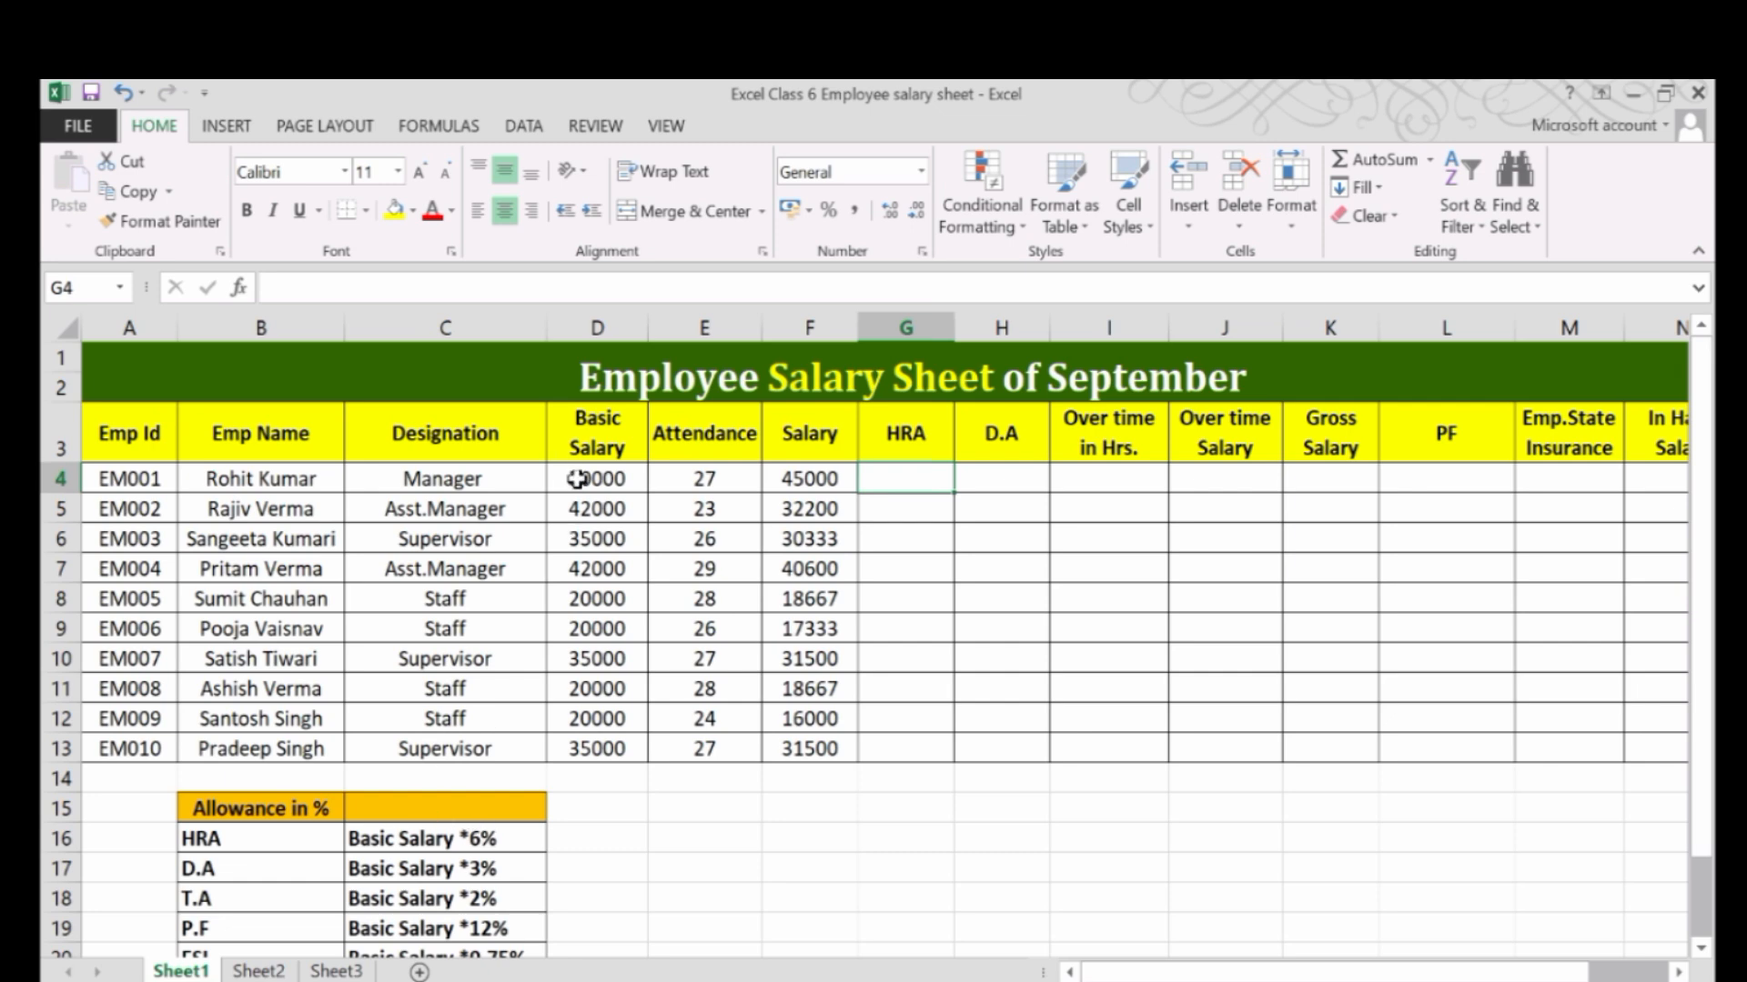
{"action": "left_click_drag", "start_coordinate": [904, 475], "coordinate": [909, 721]}
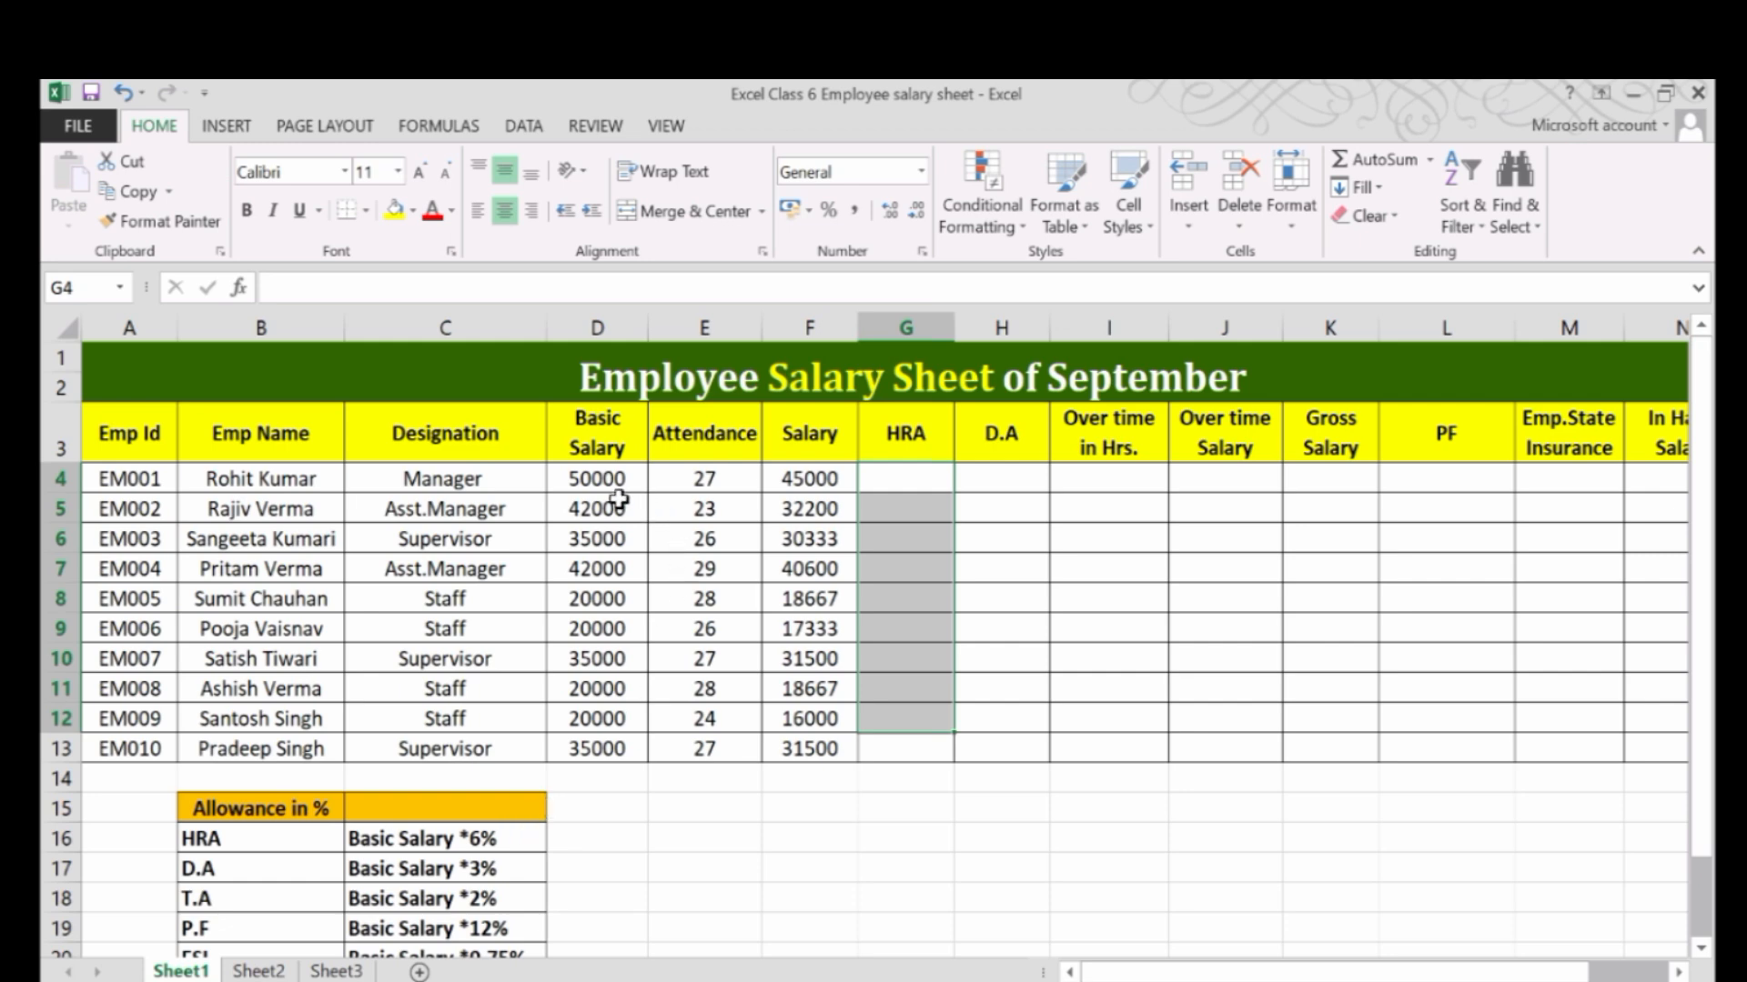
{"action": "left_click", "coordinate": [619, 558]}
{"action": "left_click", "coordinate": [608, 598]}
{"action": "left_click", "coordinate": [619, 632]}
{"action": "left_click", "coordinate": [618, 691]}
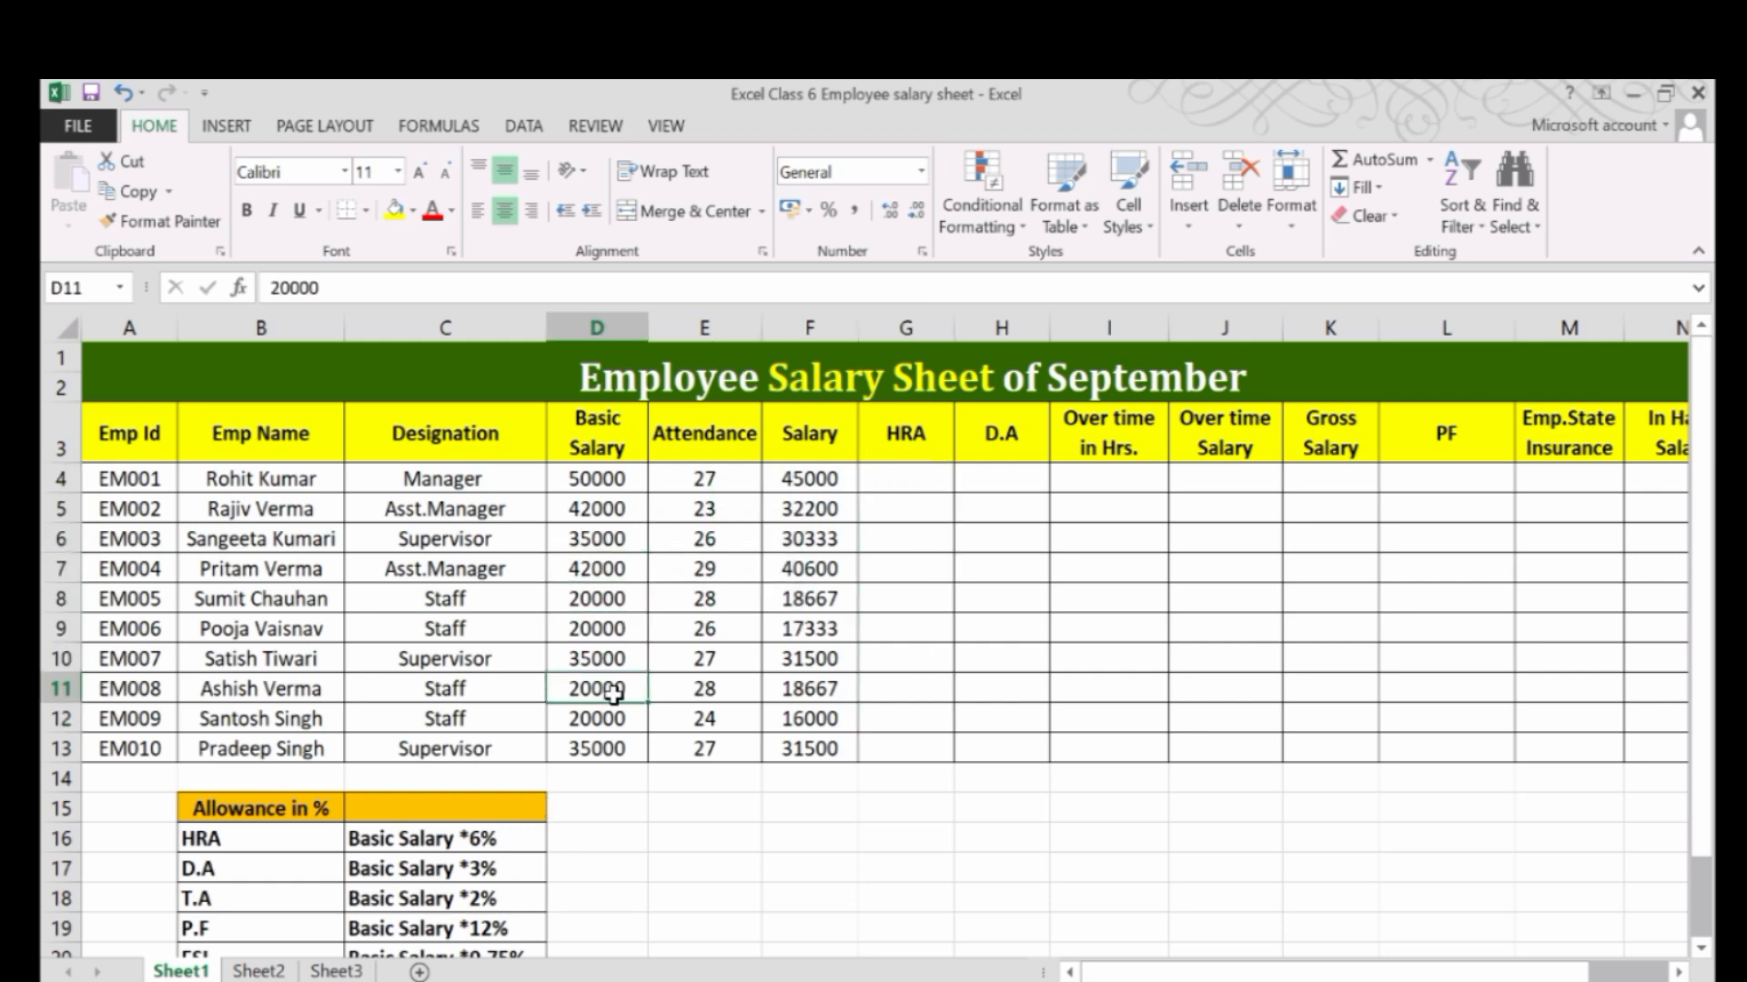
{"action": "left_click", "coordinate": [590, 610]}
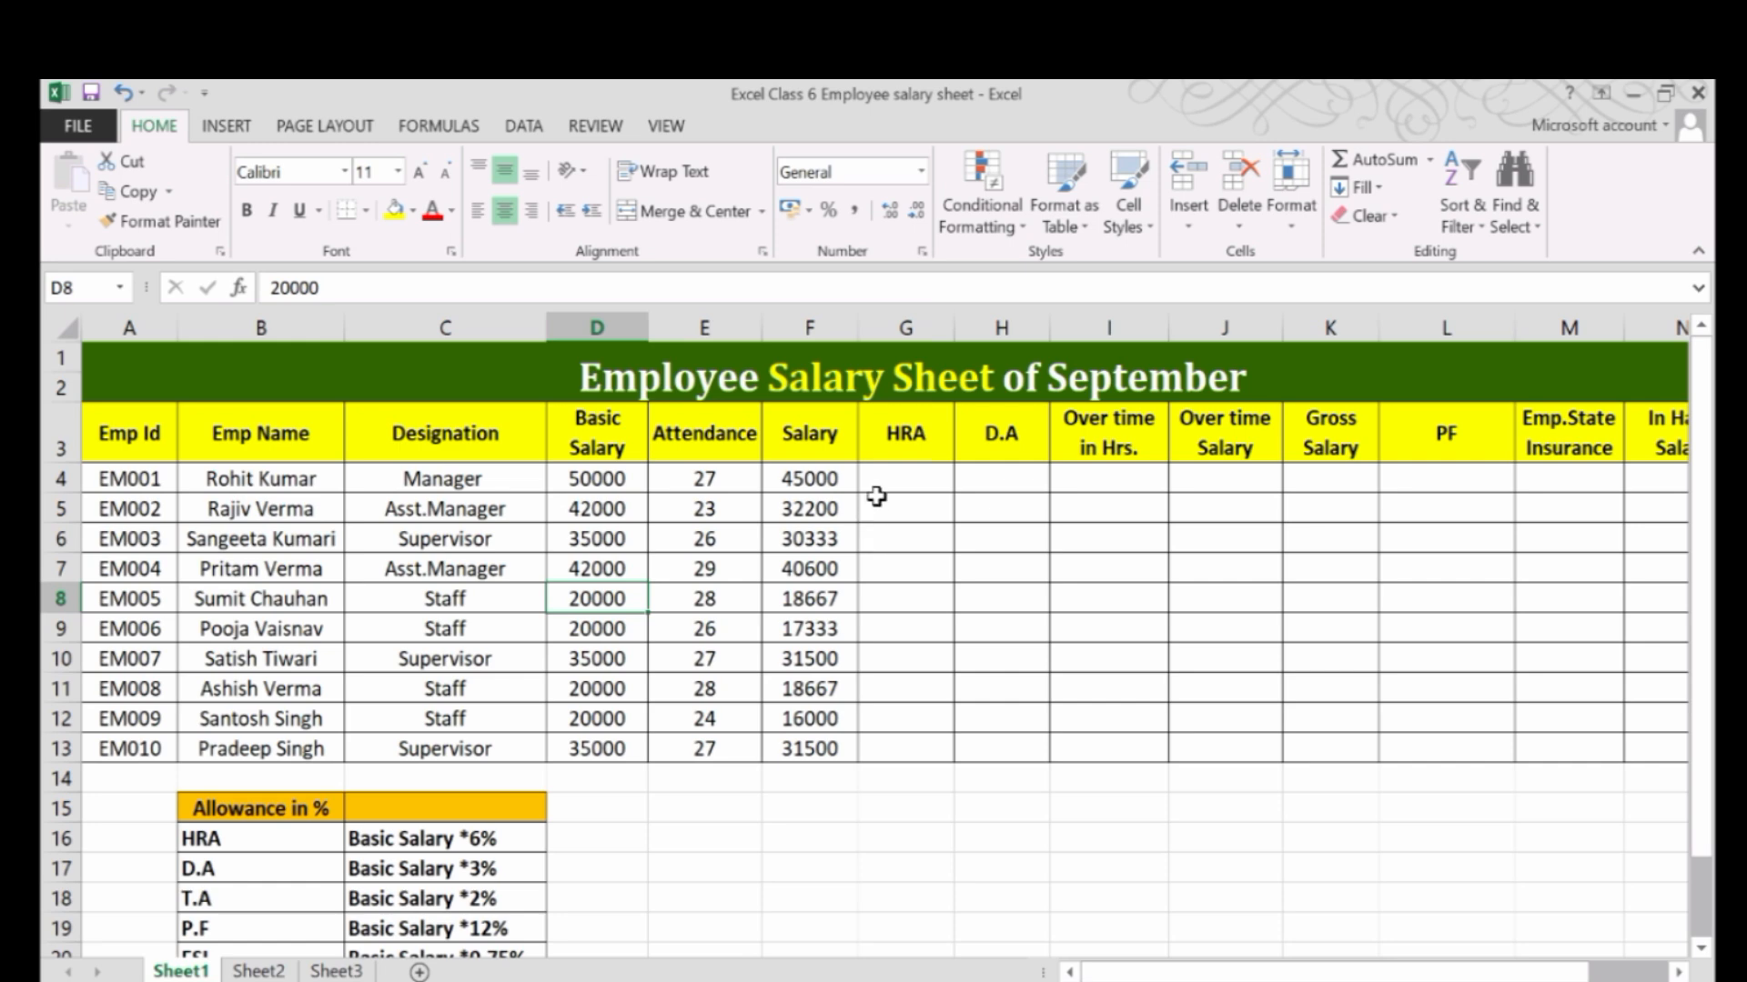
Enter the formula =D4*6% in cell G4 to calculate HRA from basic salary and fill it down to G13.
{"action": "left_click", "coordinate": [881, 486]}
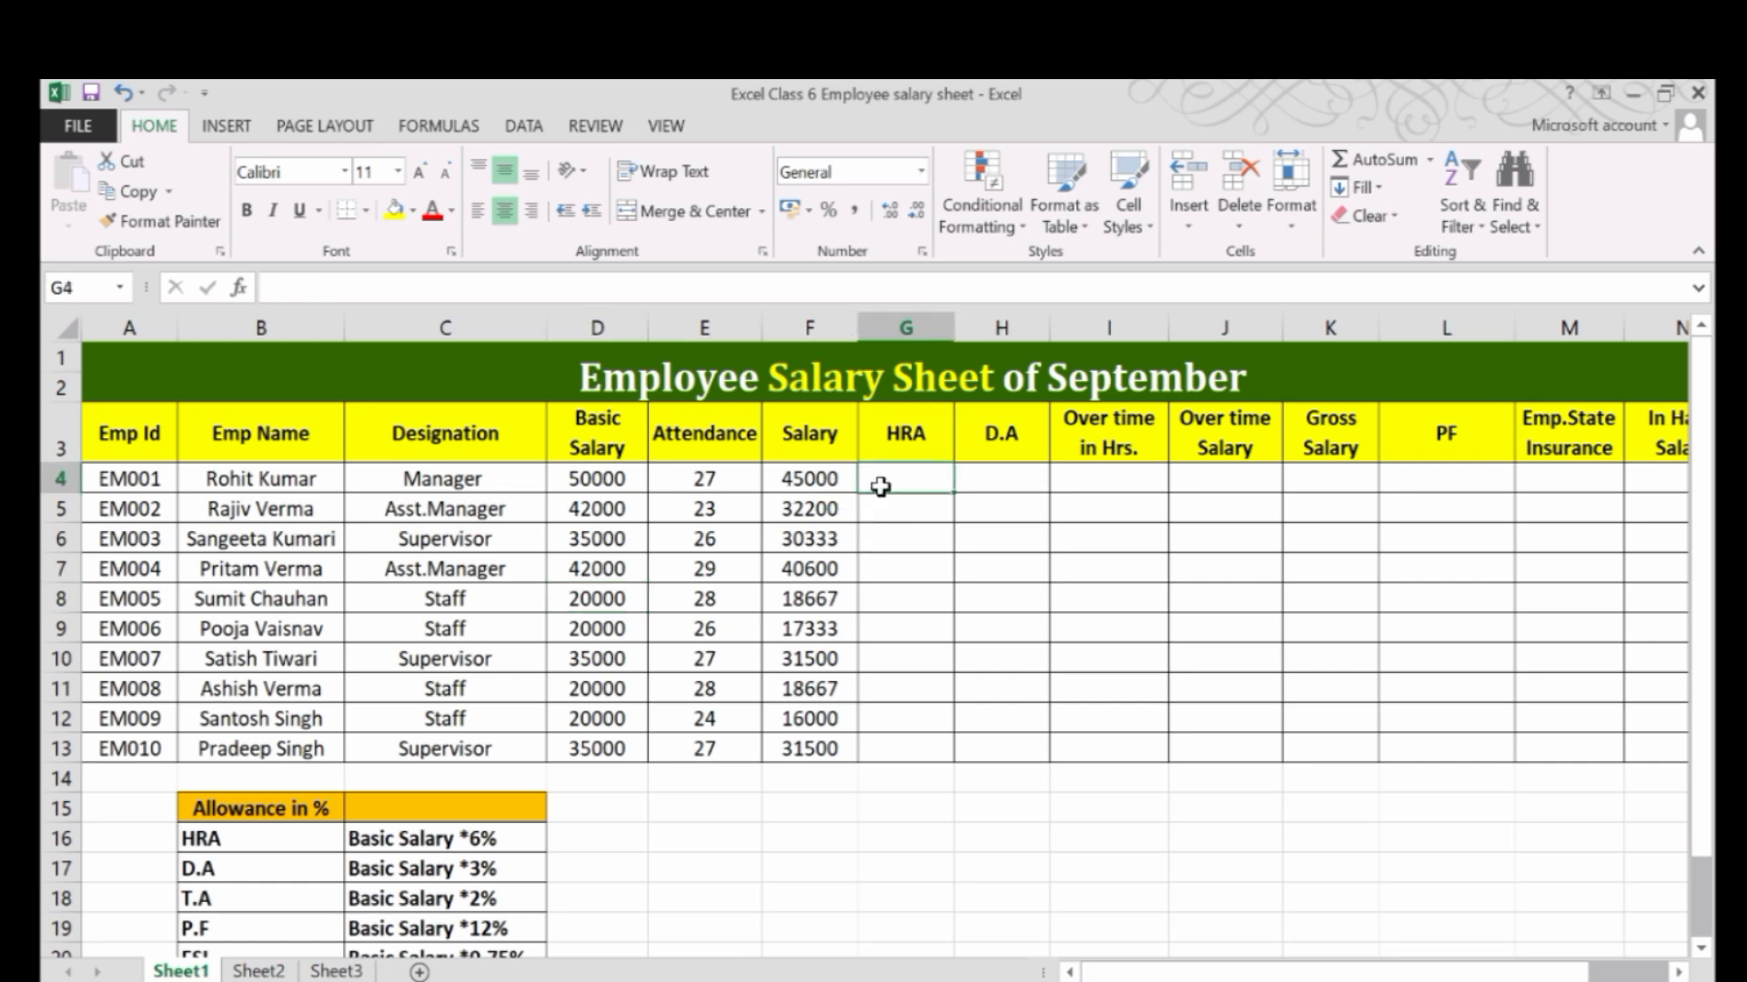
{"action": "type", "text": "="}
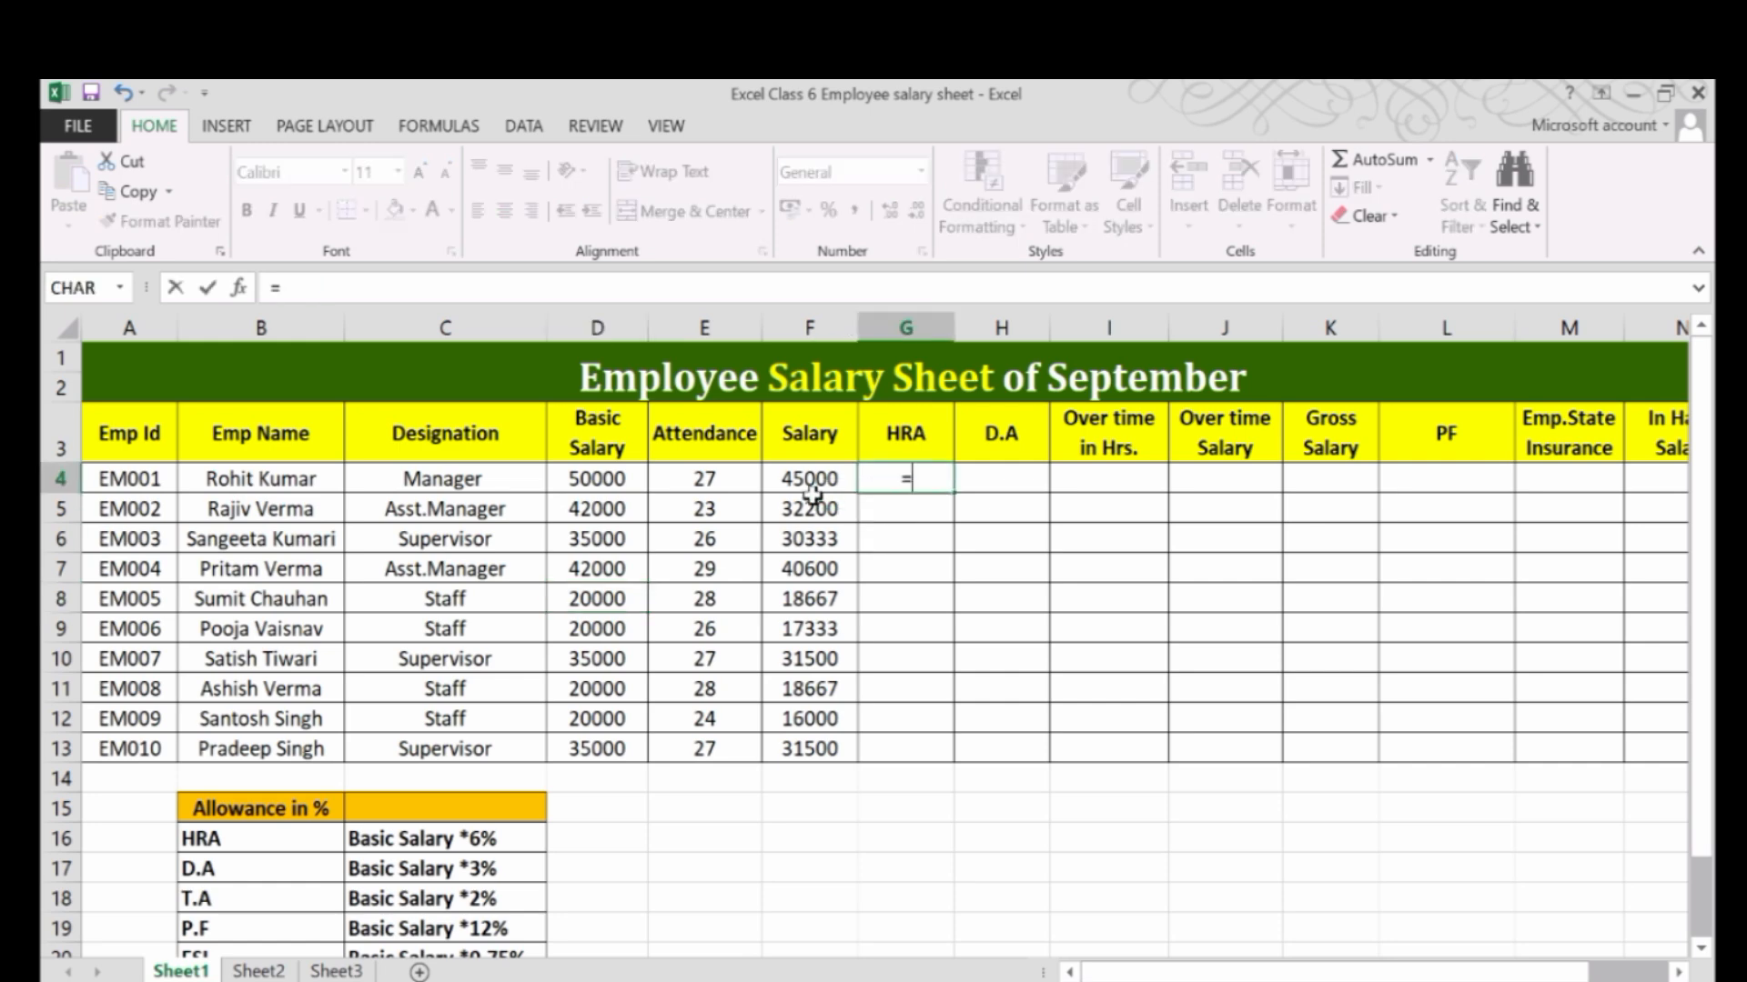
{"action": "left_click", "coordinate": [584, 483]}
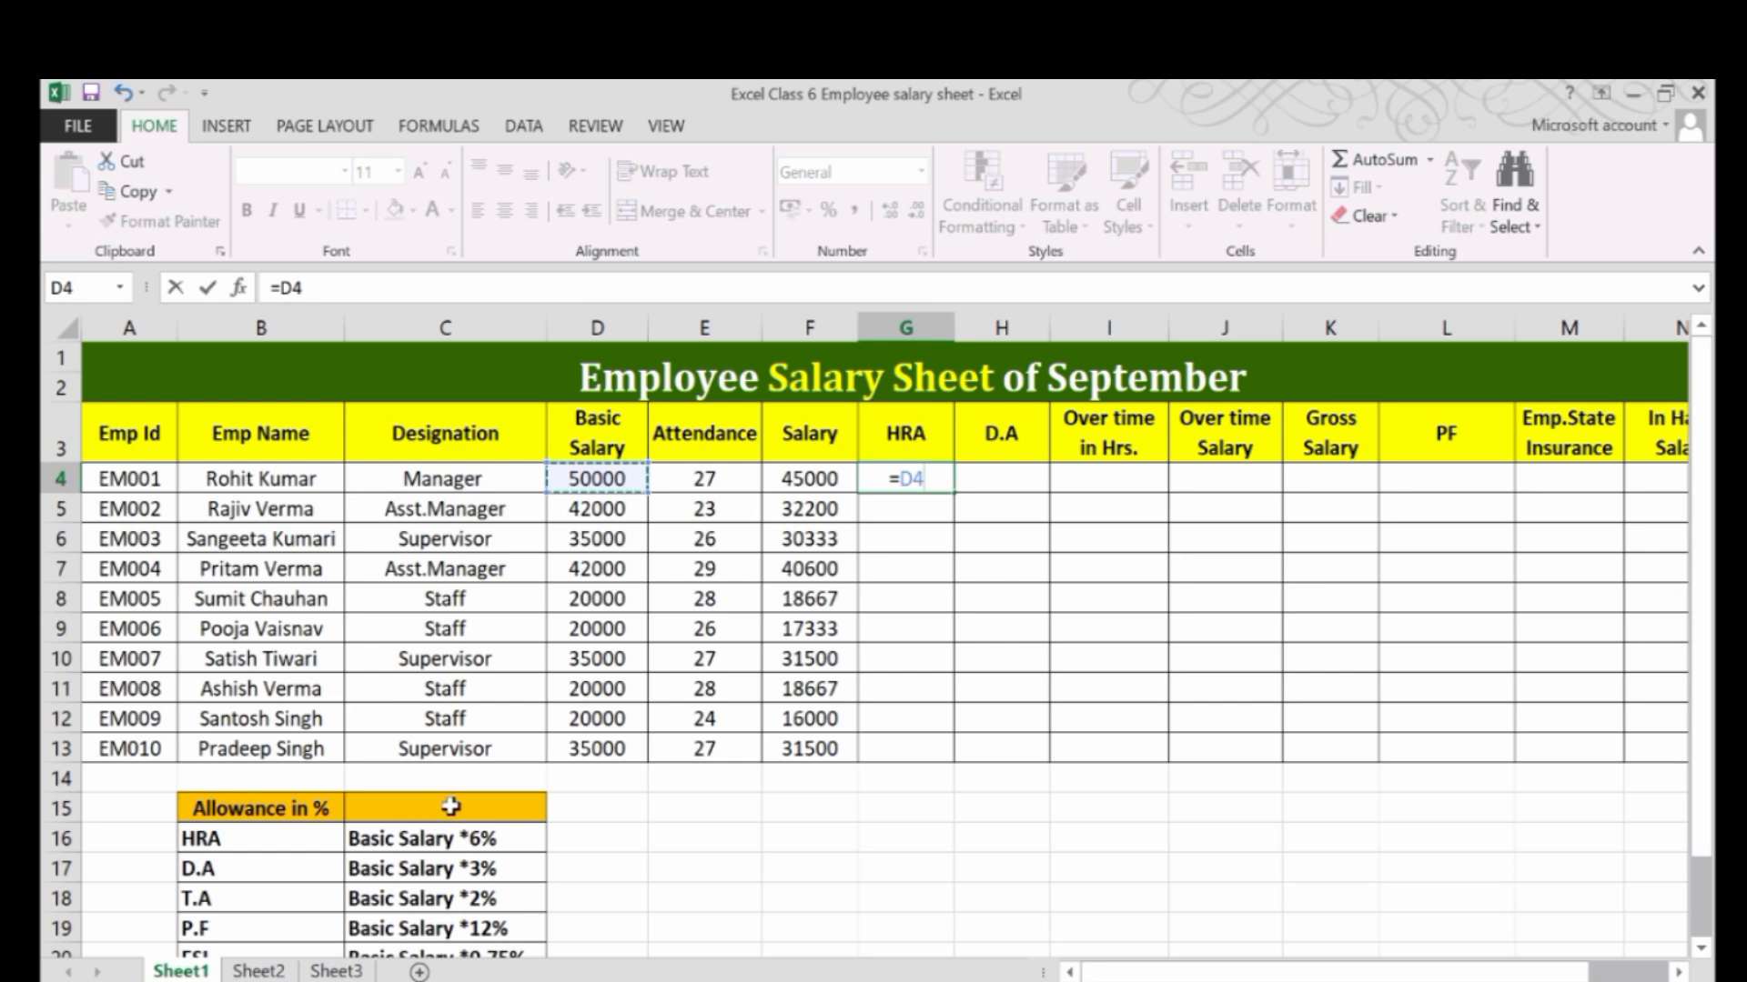
{"action": "type", "text": "*6"}
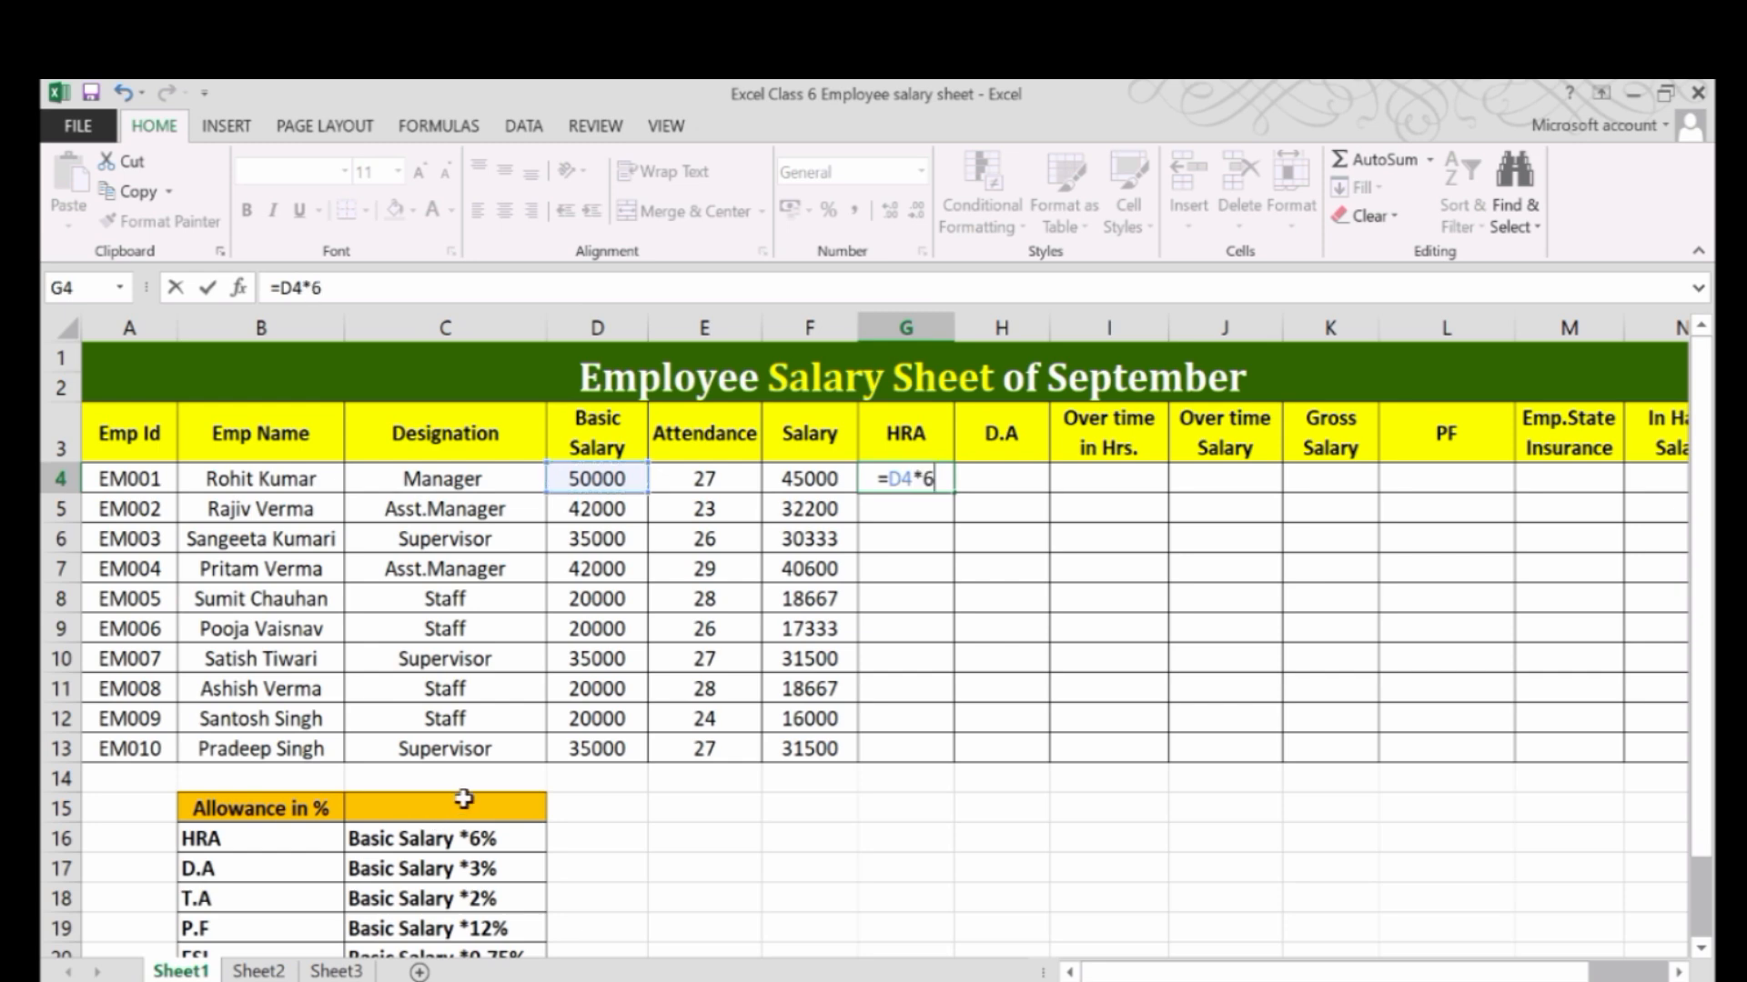
{"action": "type", "text": "%"}
{"action": "key", "text": "Return"}
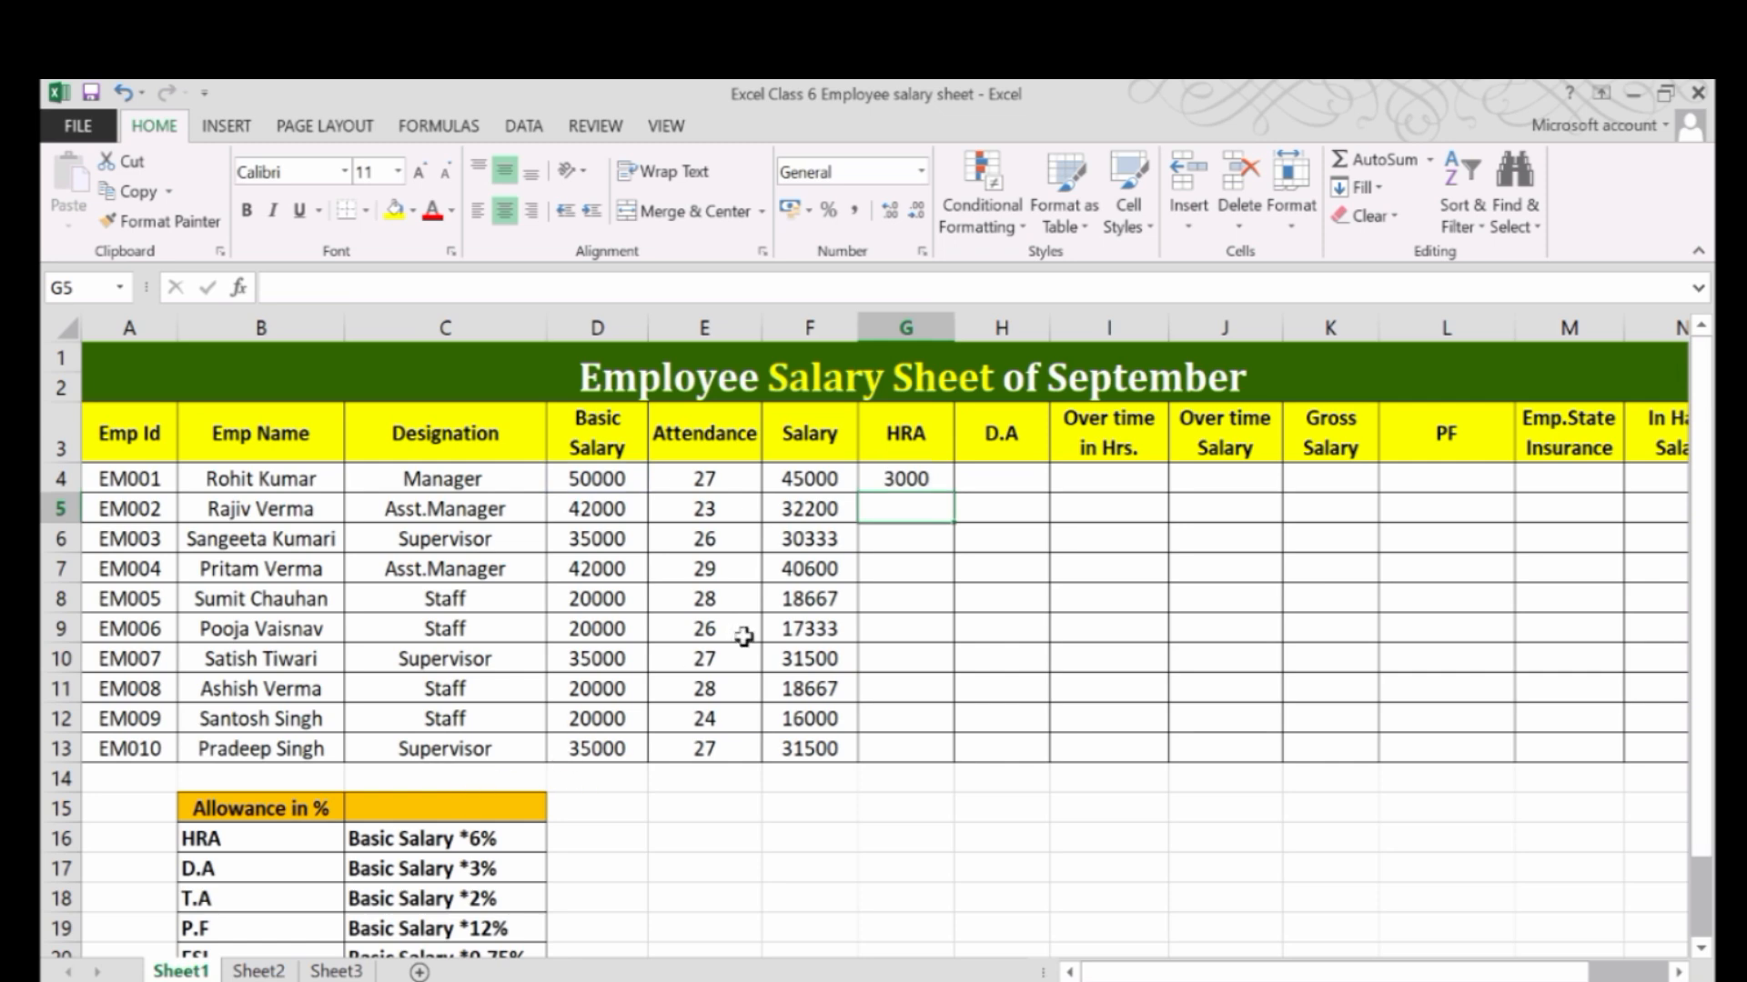
{"action": "left_click", "coordinate": [922, 480]}
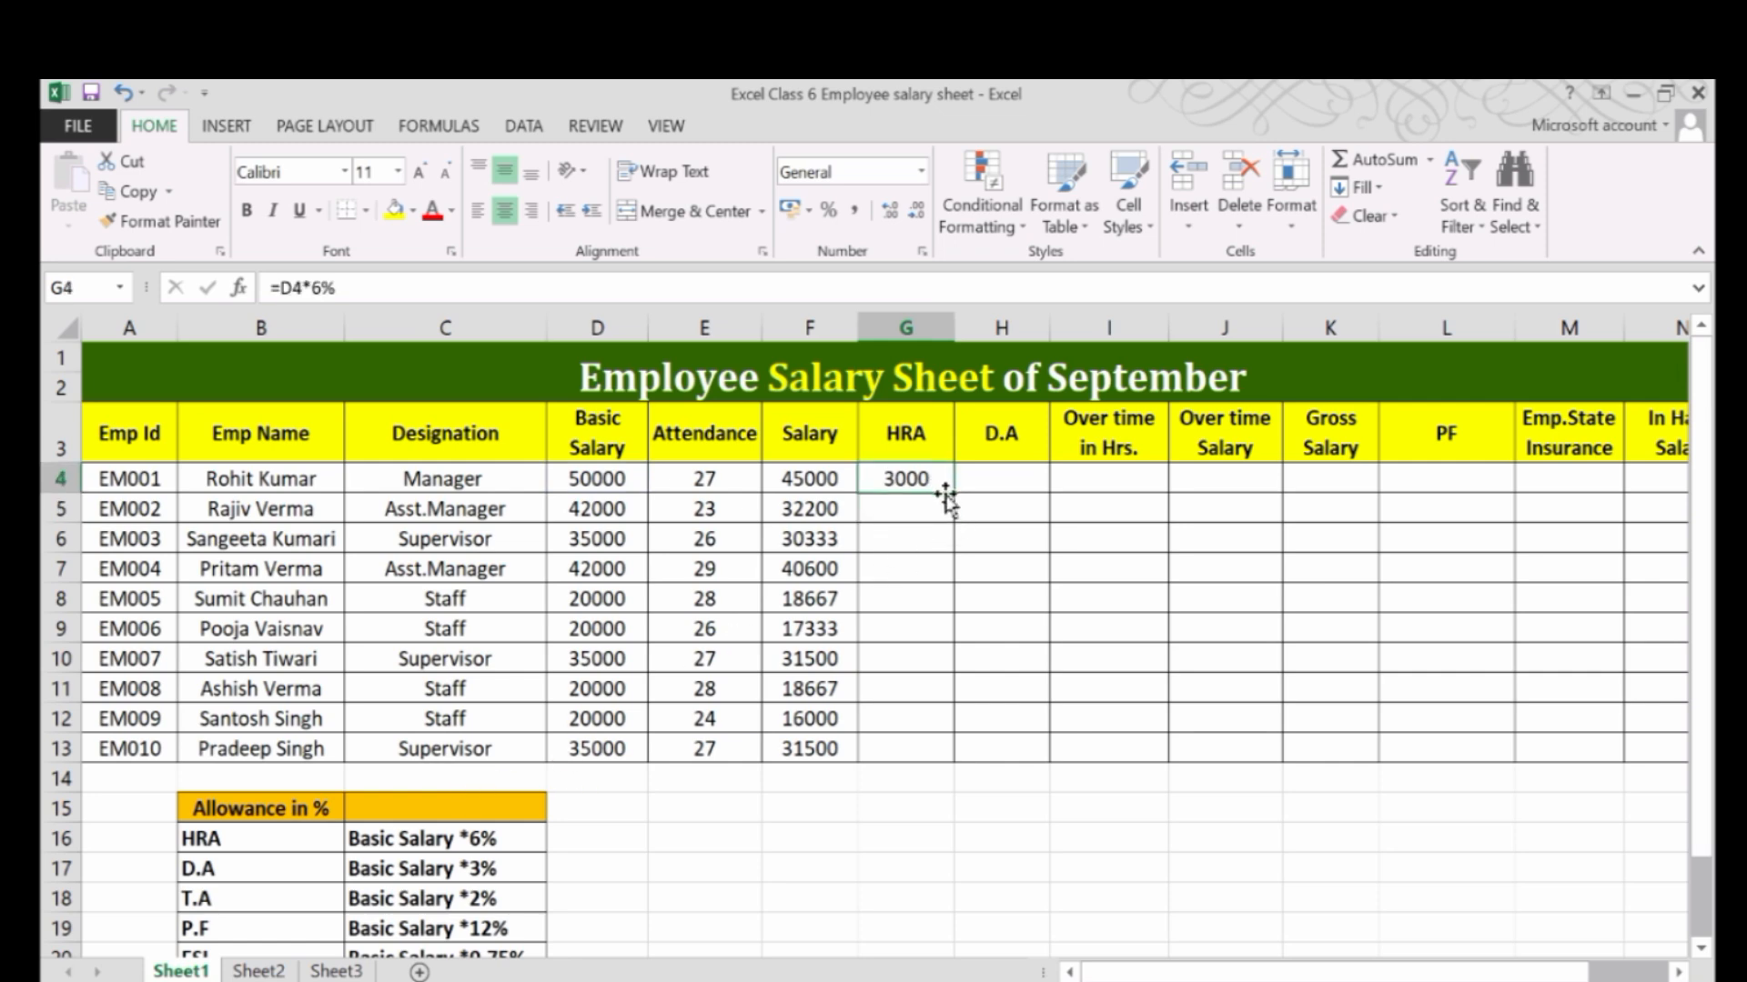
{"action": "left_click_drag", "start_coordinate": [953, 497], "coordinate": [951, 757]}
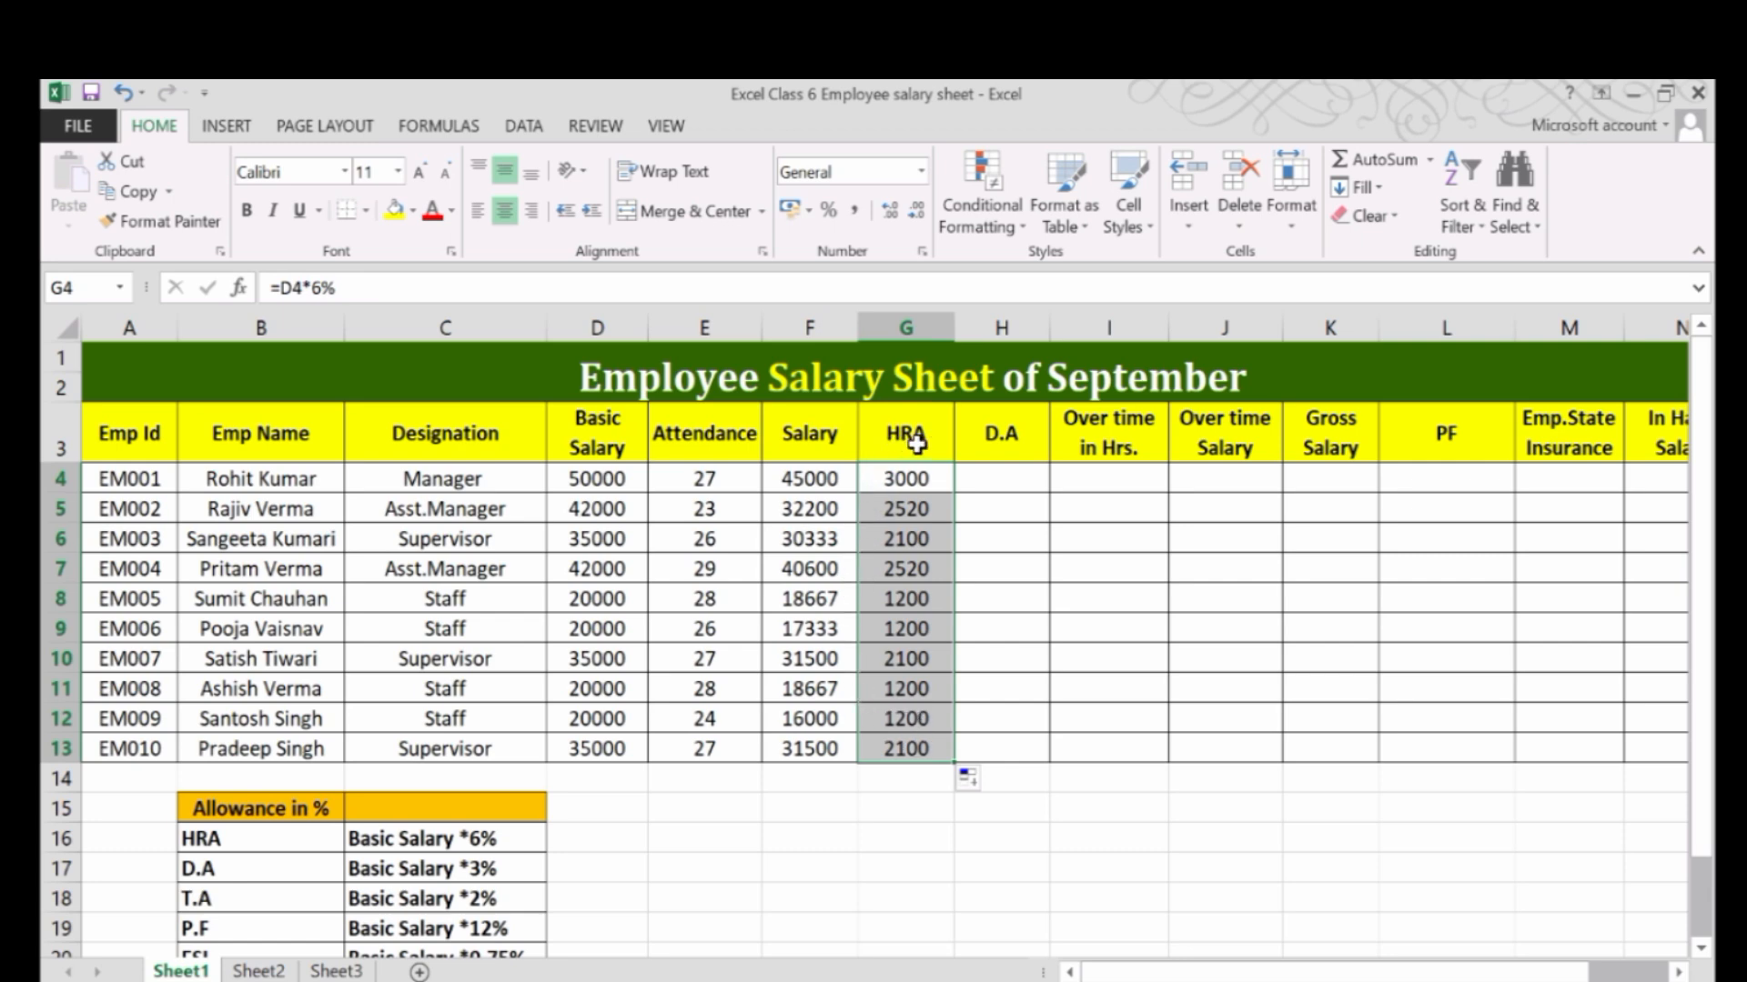
Enter the formula =D4*3% in cell H4 to calculate D.A per the allowance table and fill it down to H13.
{"action": "left_click", "coordinate": [996, 474]}
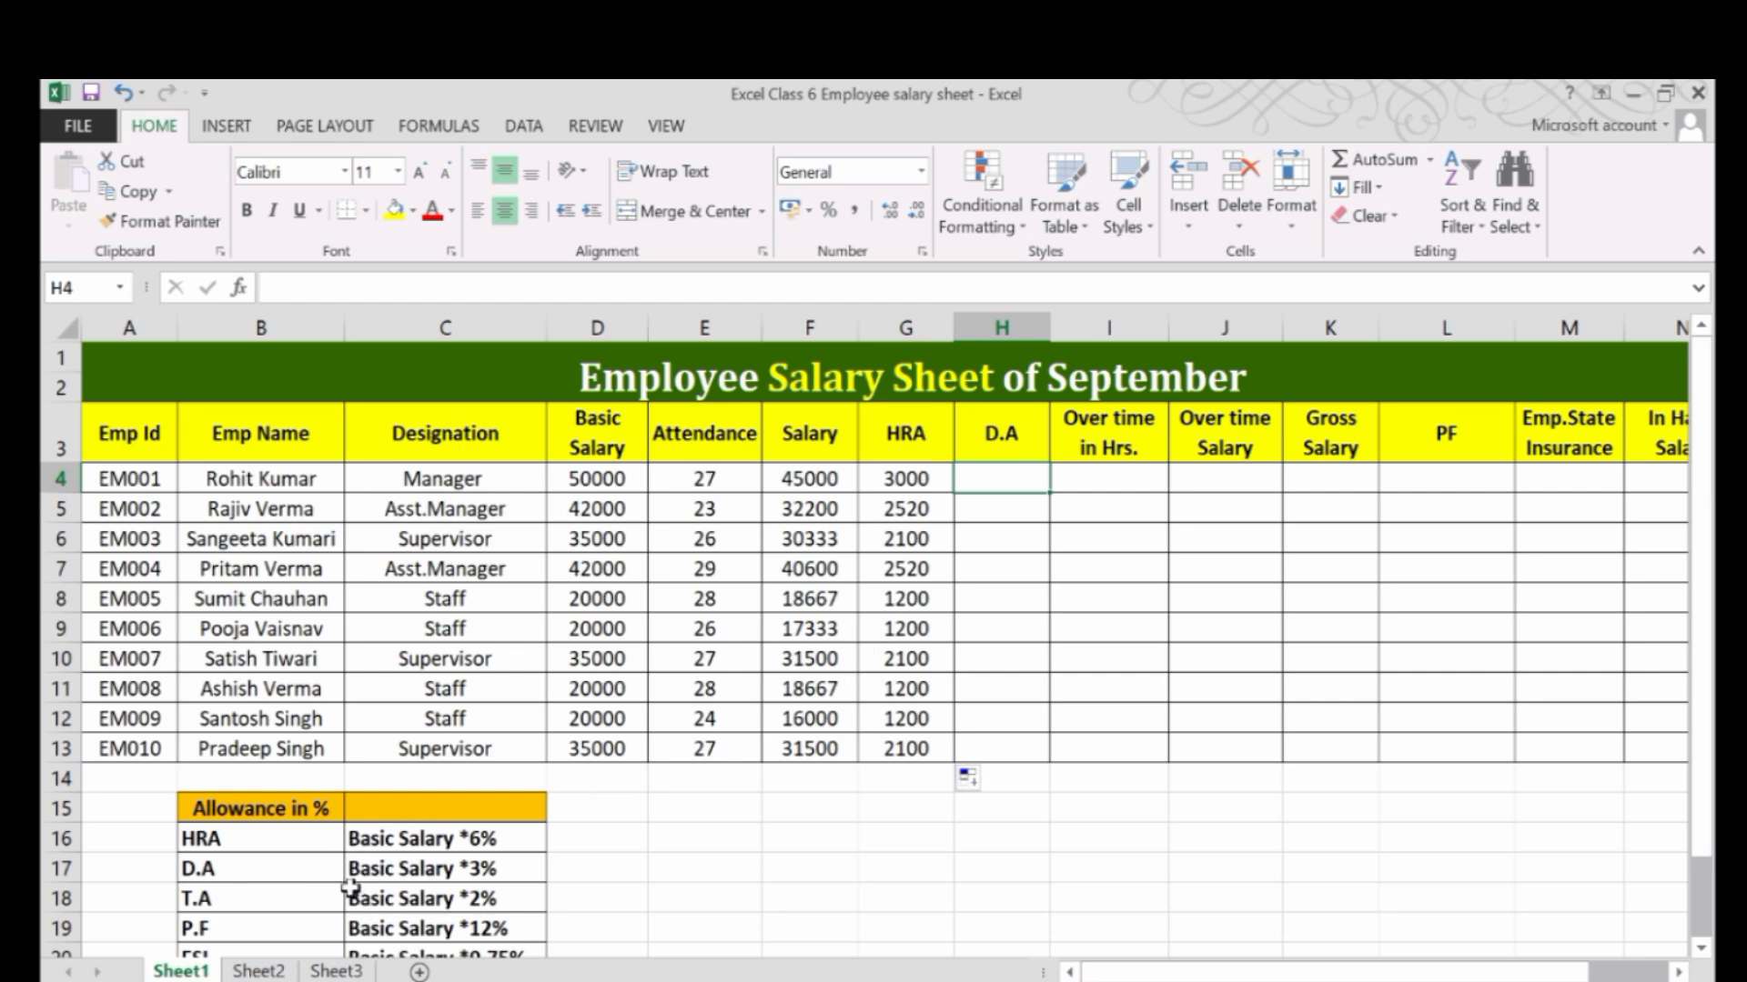
{"action": "left_click", "coordinate": [463, 872]}
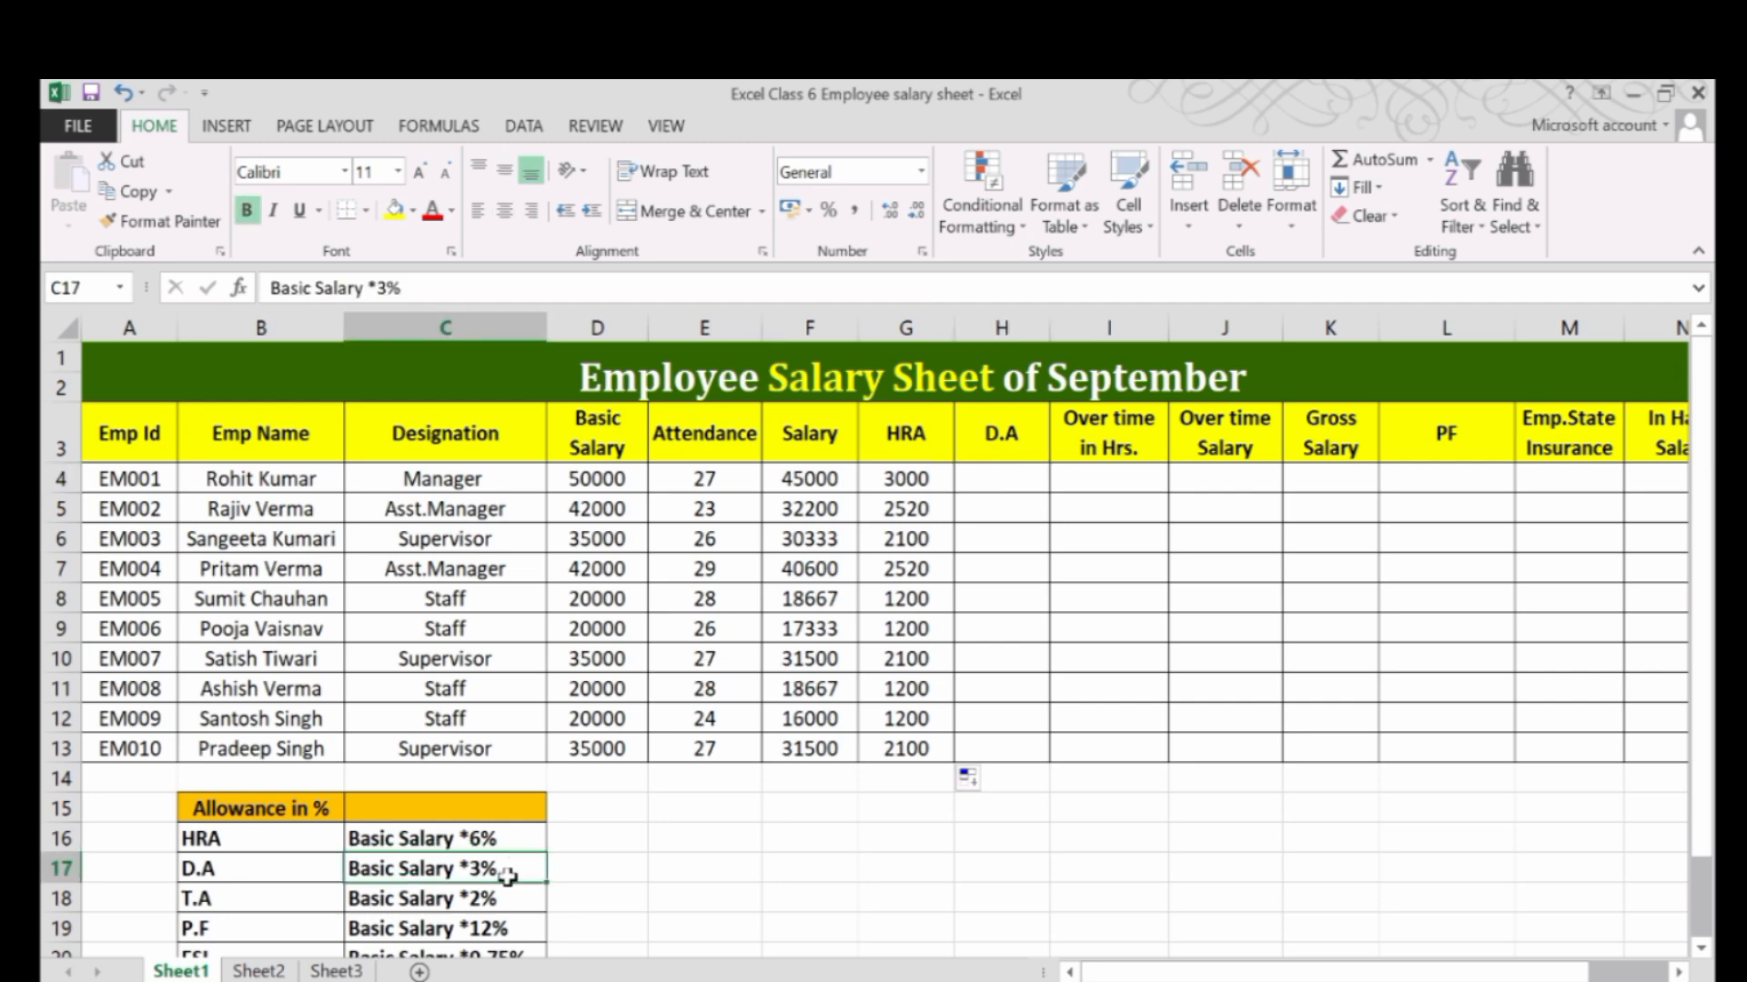
{"action": "left_click", "coordinate": [893, 471]}
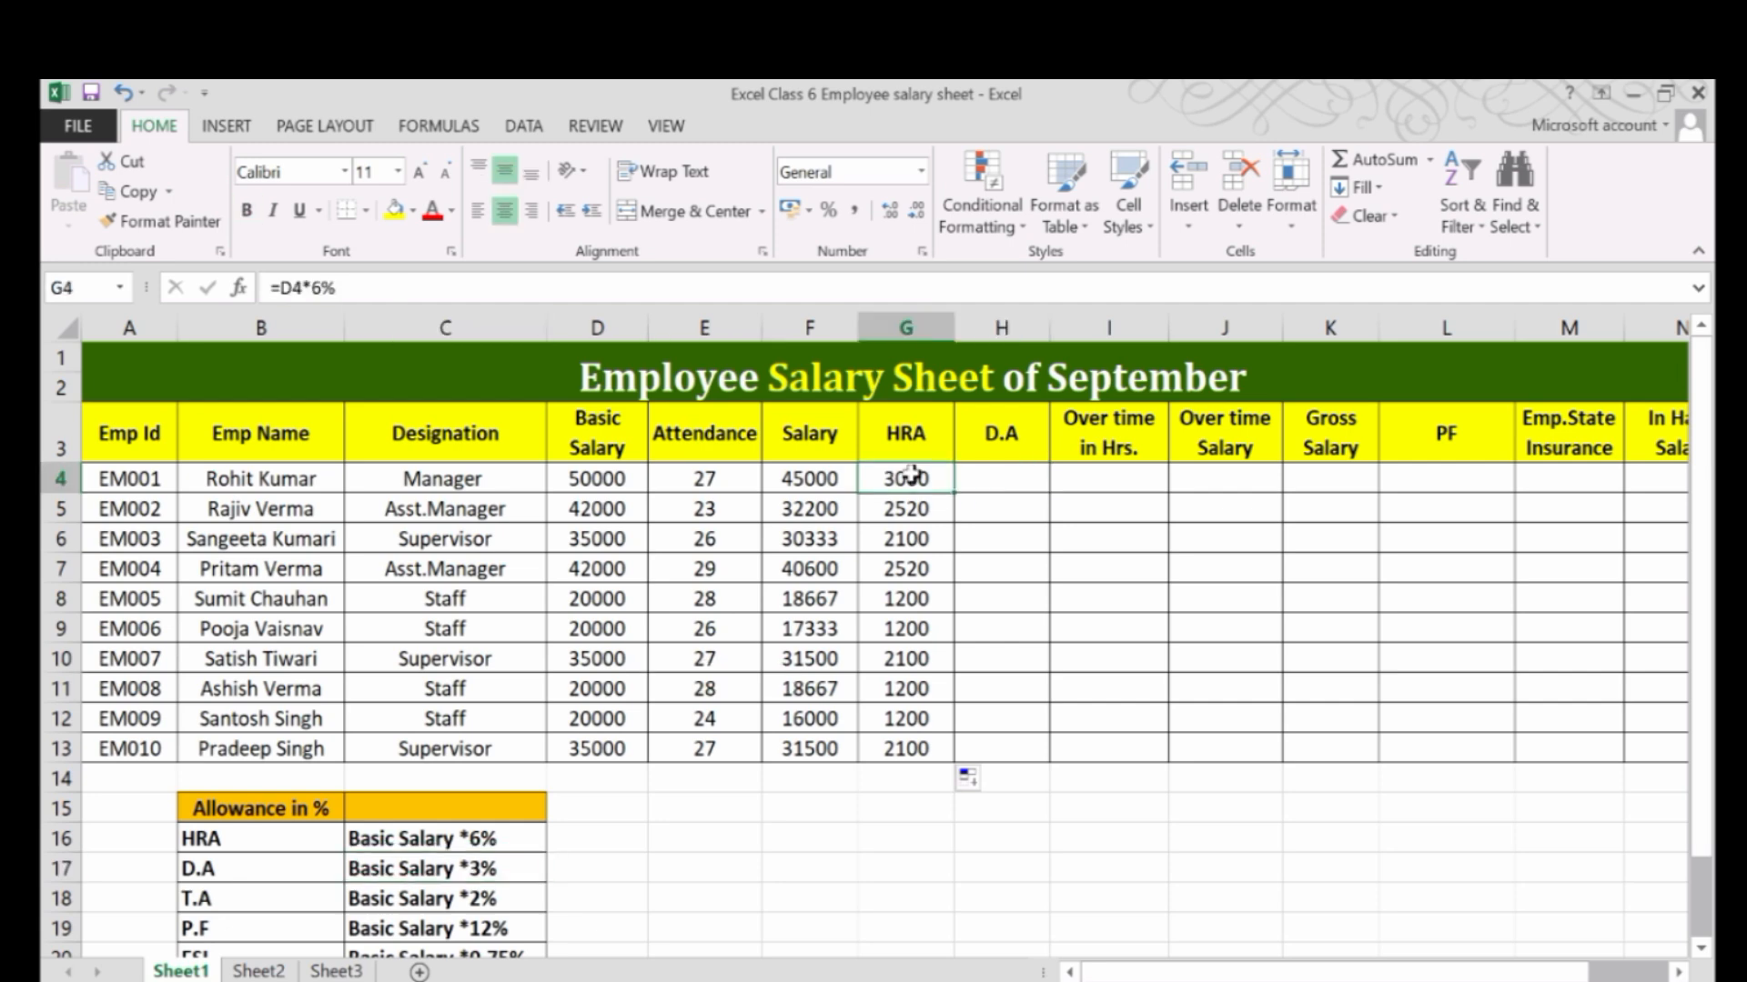
{"action": "left_click", "coordinate": [1002, 484]}
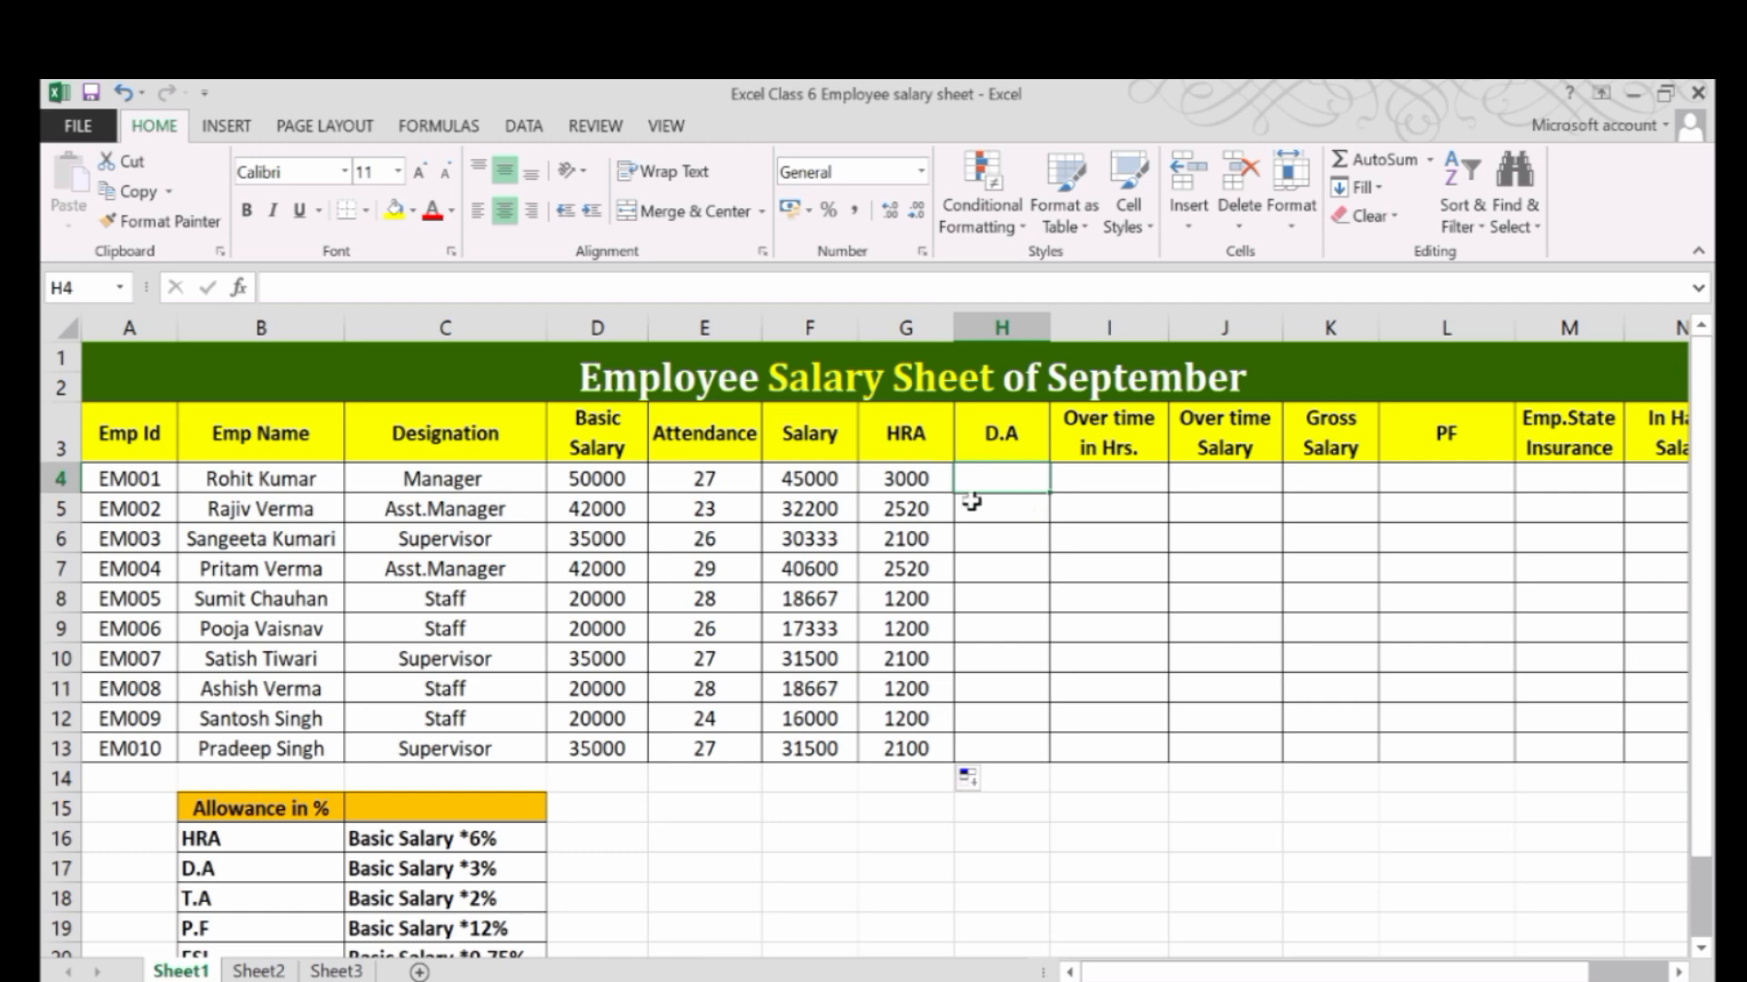
{"action": "type", "text": "="}
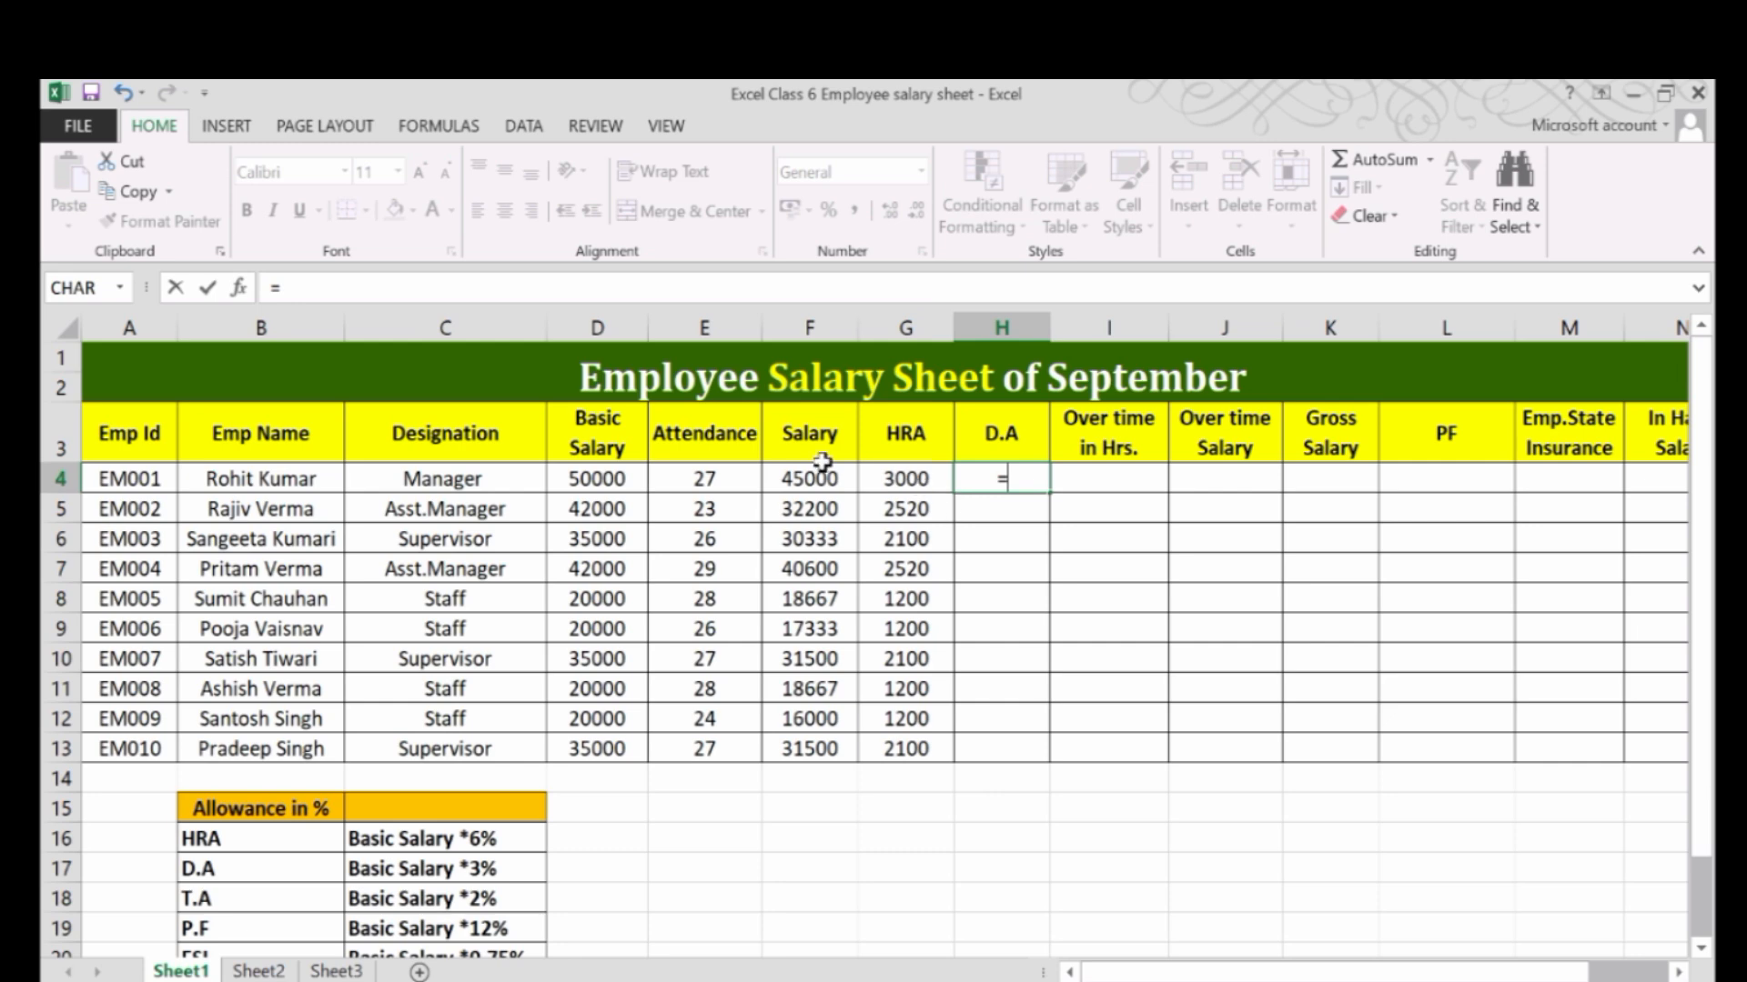
{"action": "left_click", "coordinate": [598, 470]}
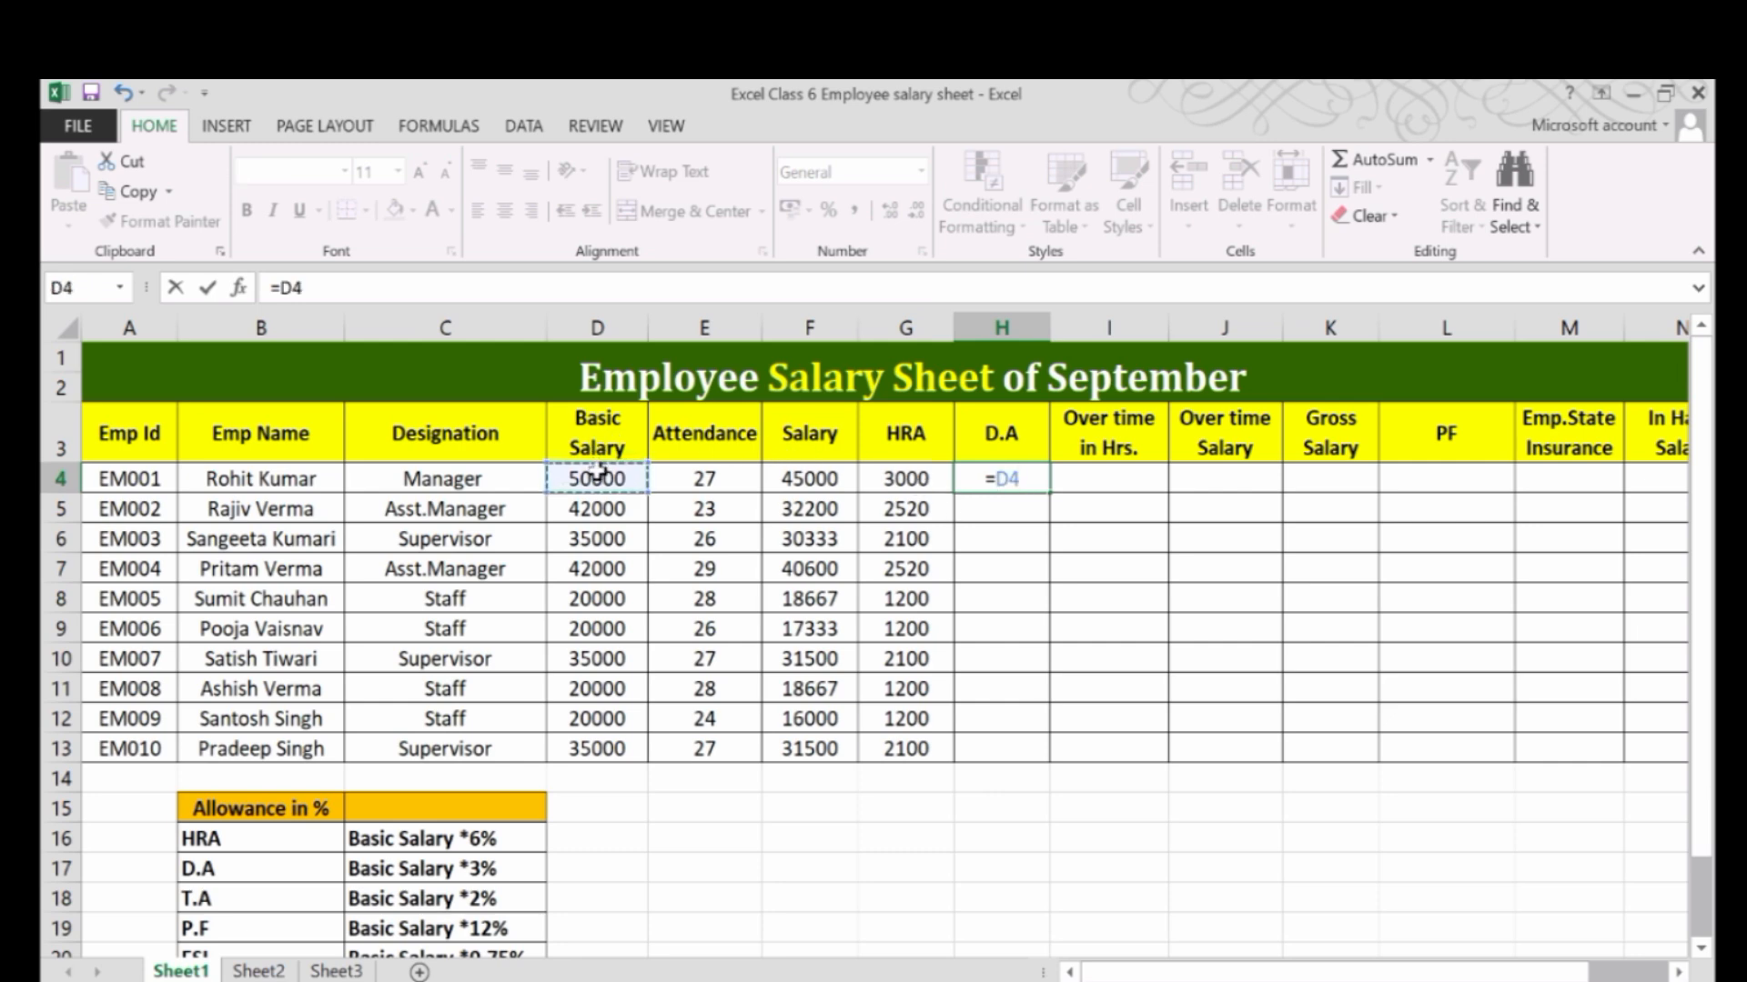
{"action": "type", "text": "*3%"}
{"action": "key", "text": "Return"}
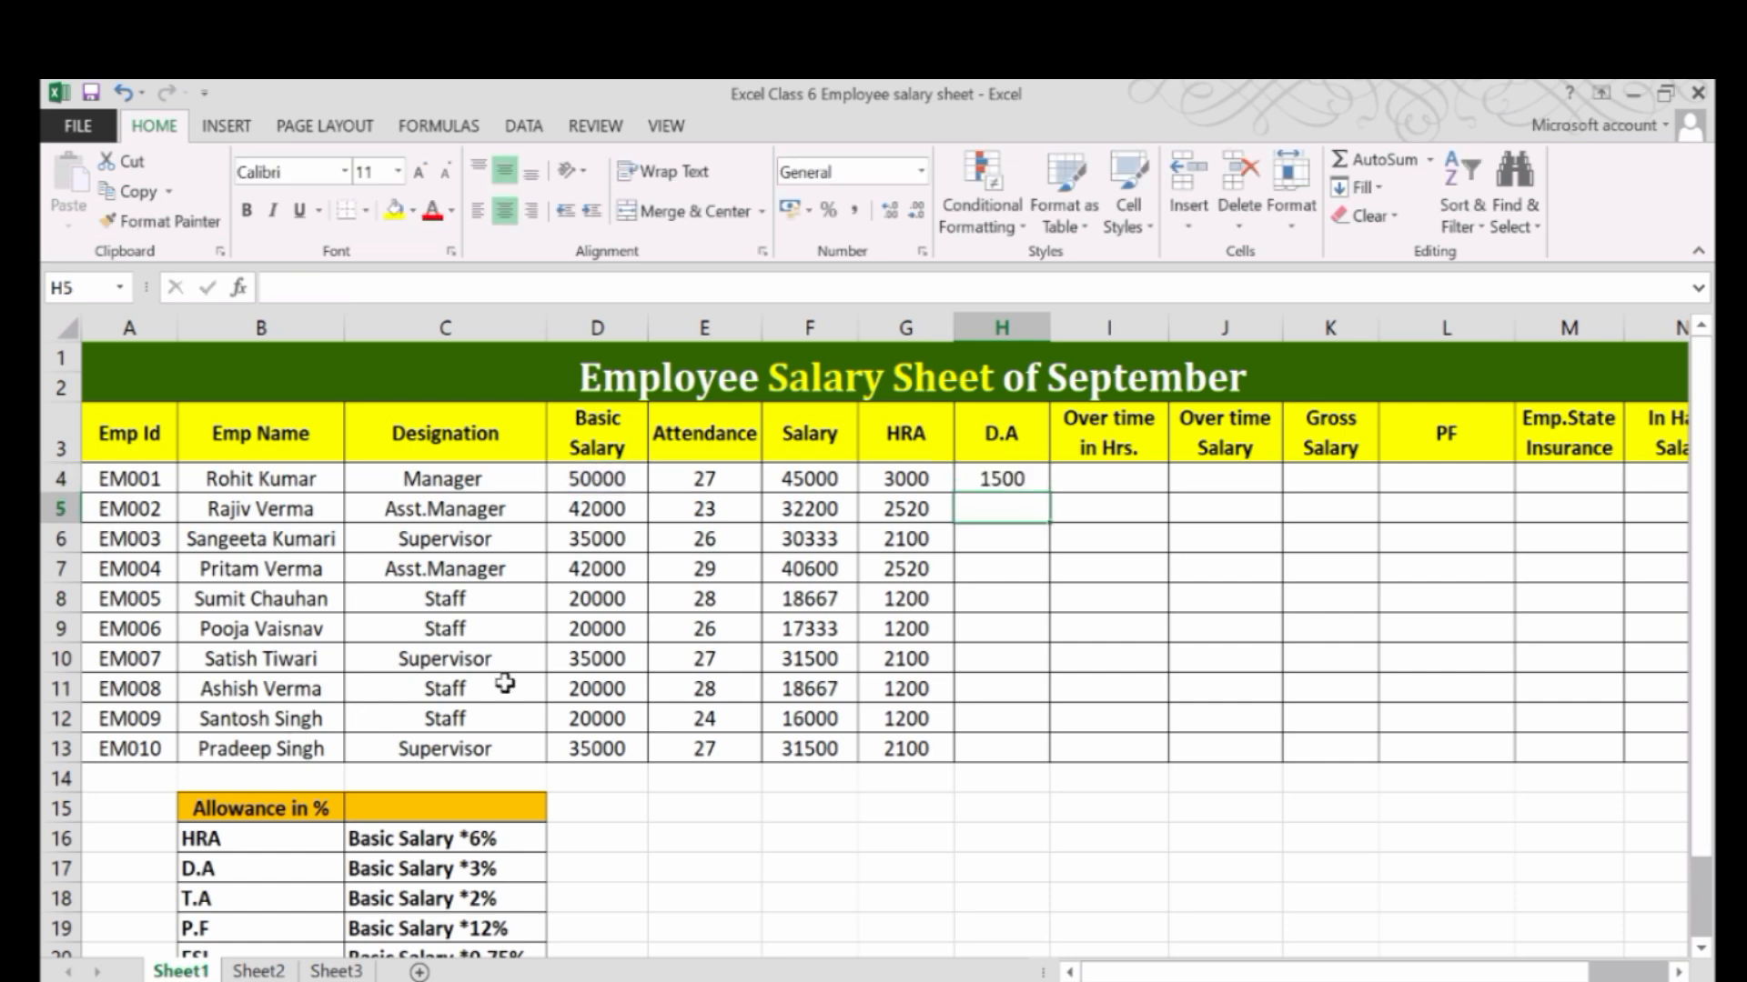
{"action": "left_click", "coordinate": [966, 479]}
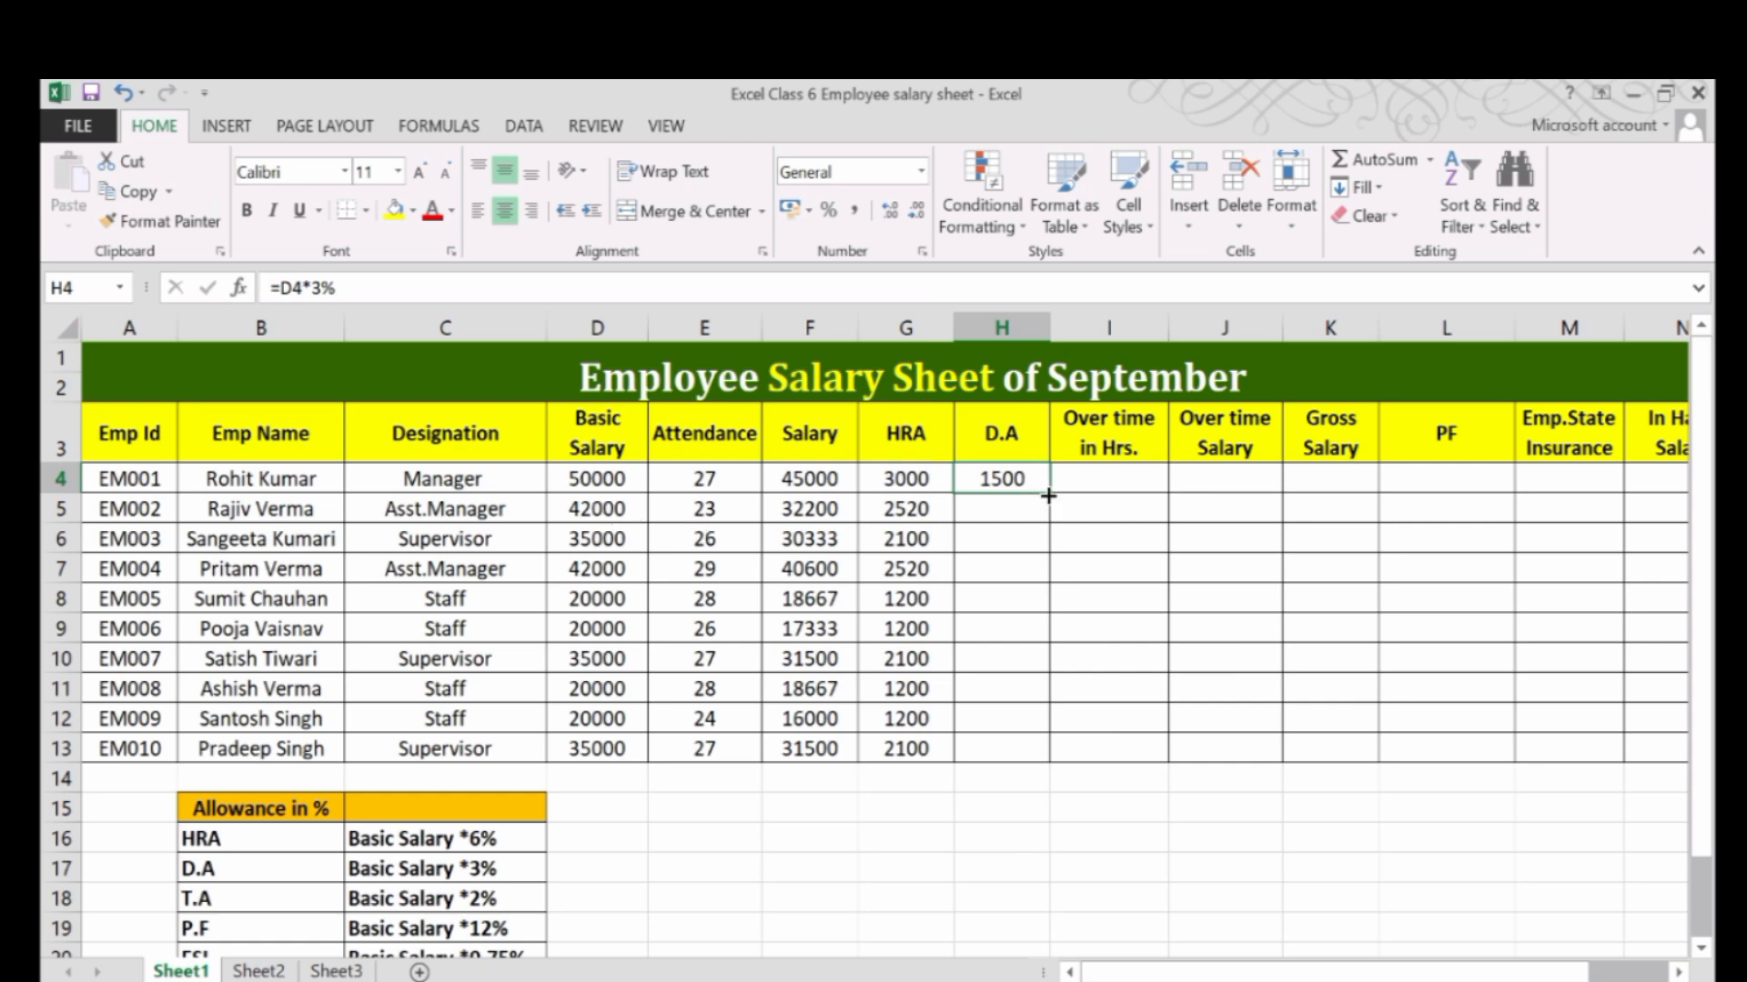
{"action": "left_click_drag", "start_coordinate": [1050, 495], "coordinate": [1046, 753]}
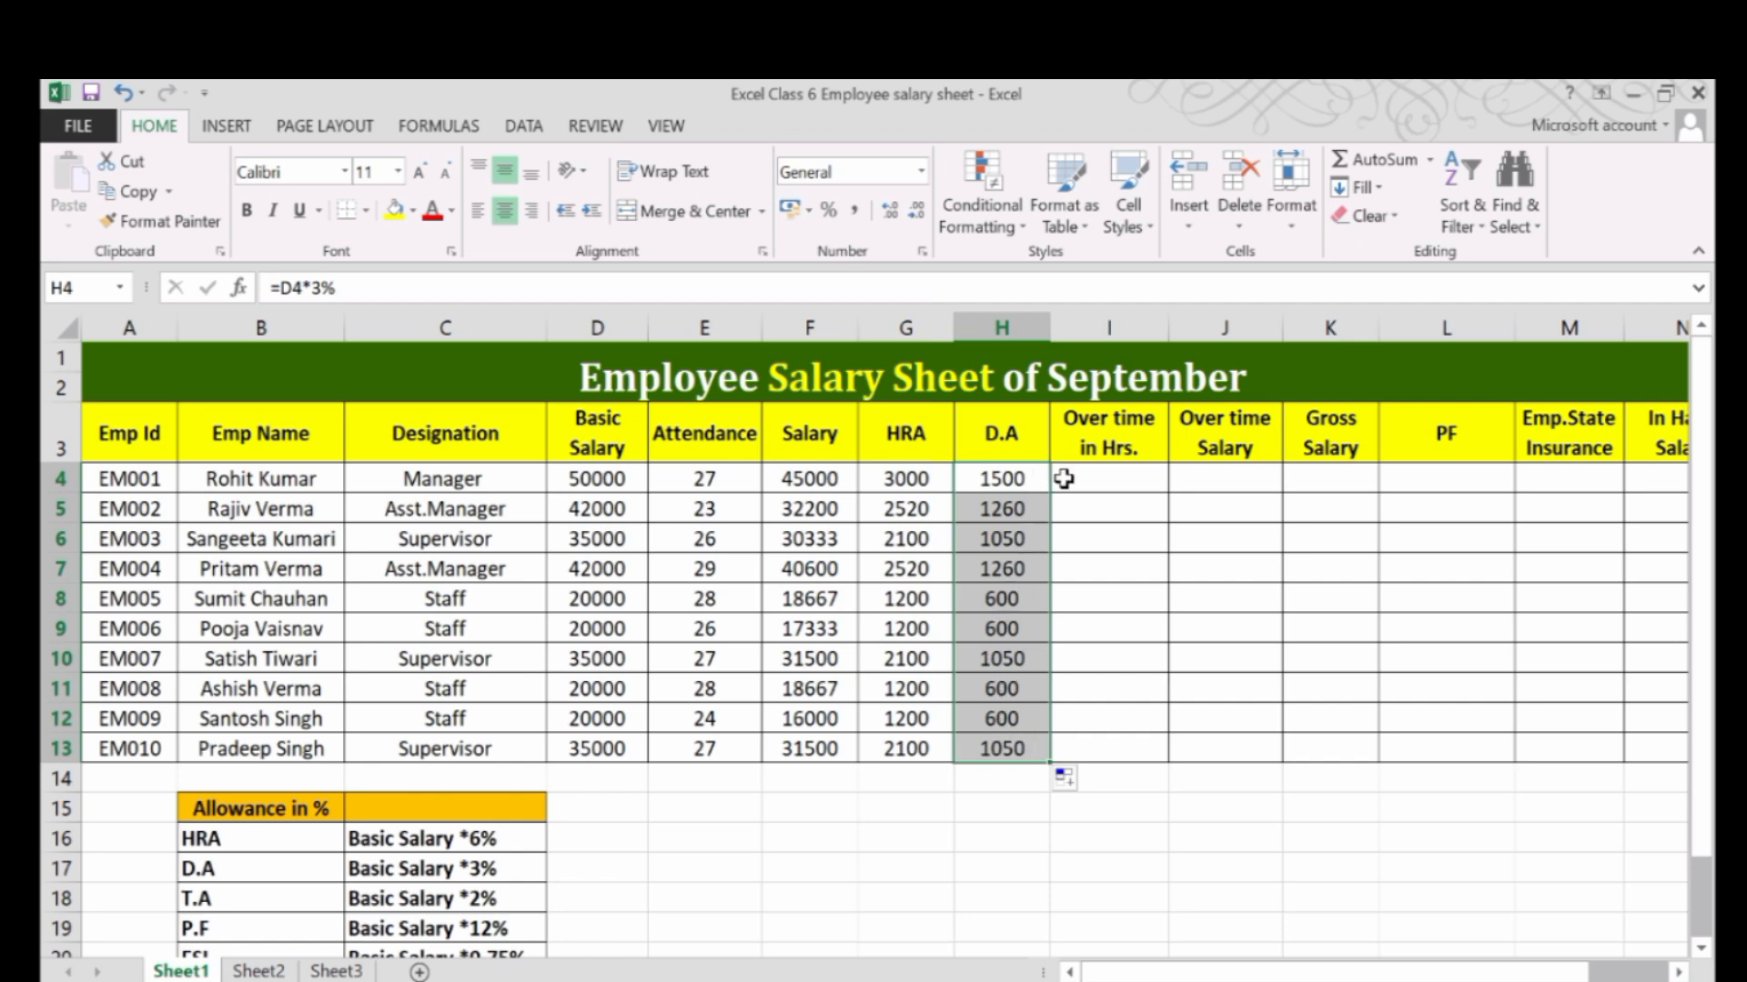
Insert an empty column between the D.A and Over time in Hrs. columns for the T.A allowance missing from the sheet.
{"action": "left_click", "coordinate": [1006, 478]}
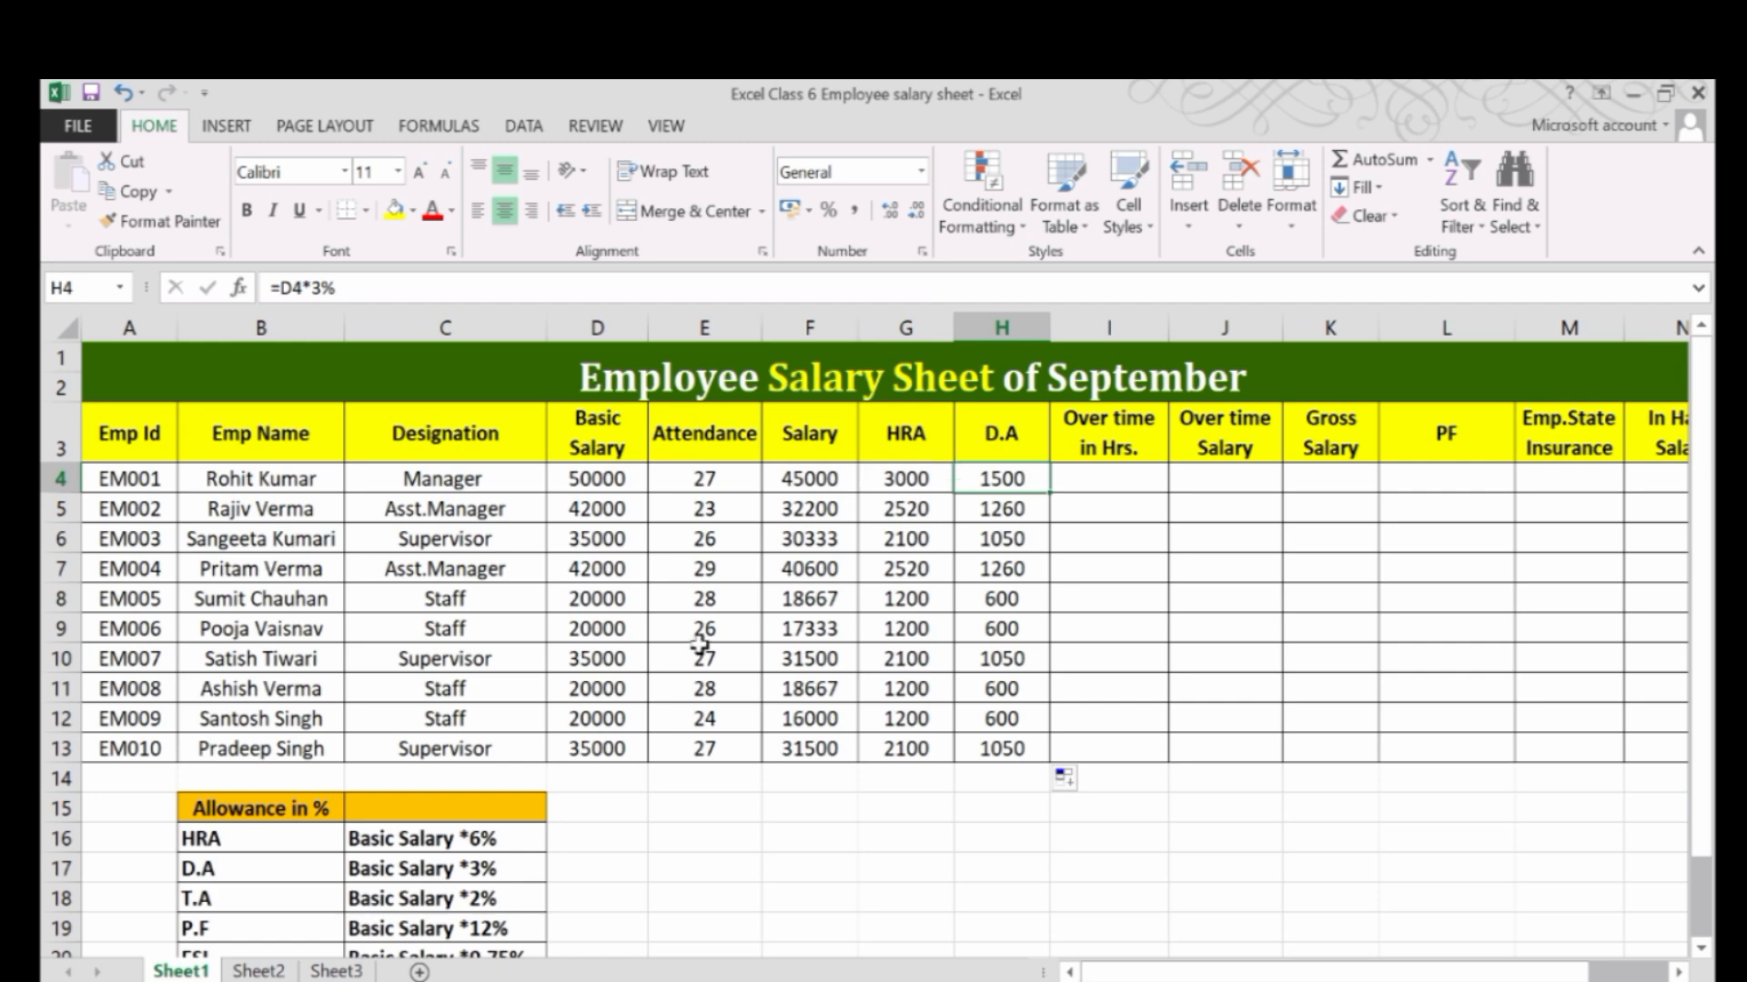
{"action": "left_click", "coordinate": [237, 901]}
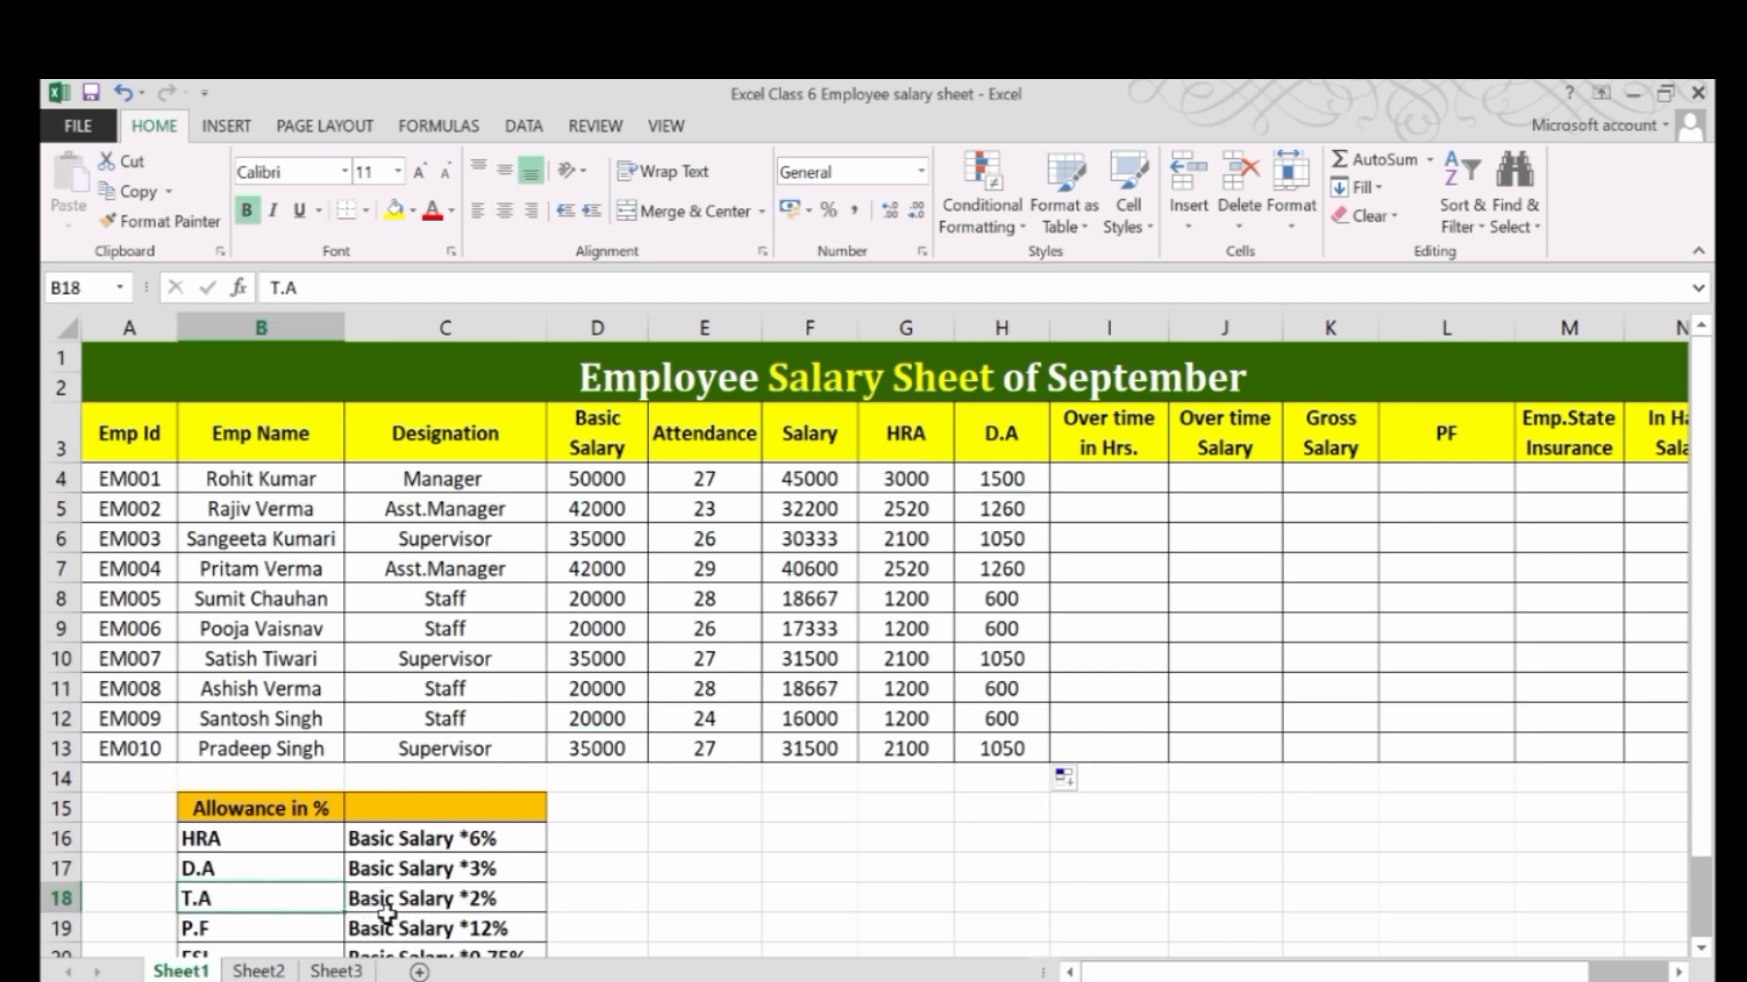
{"action": "left_click", "coordinate": [437, 903]}
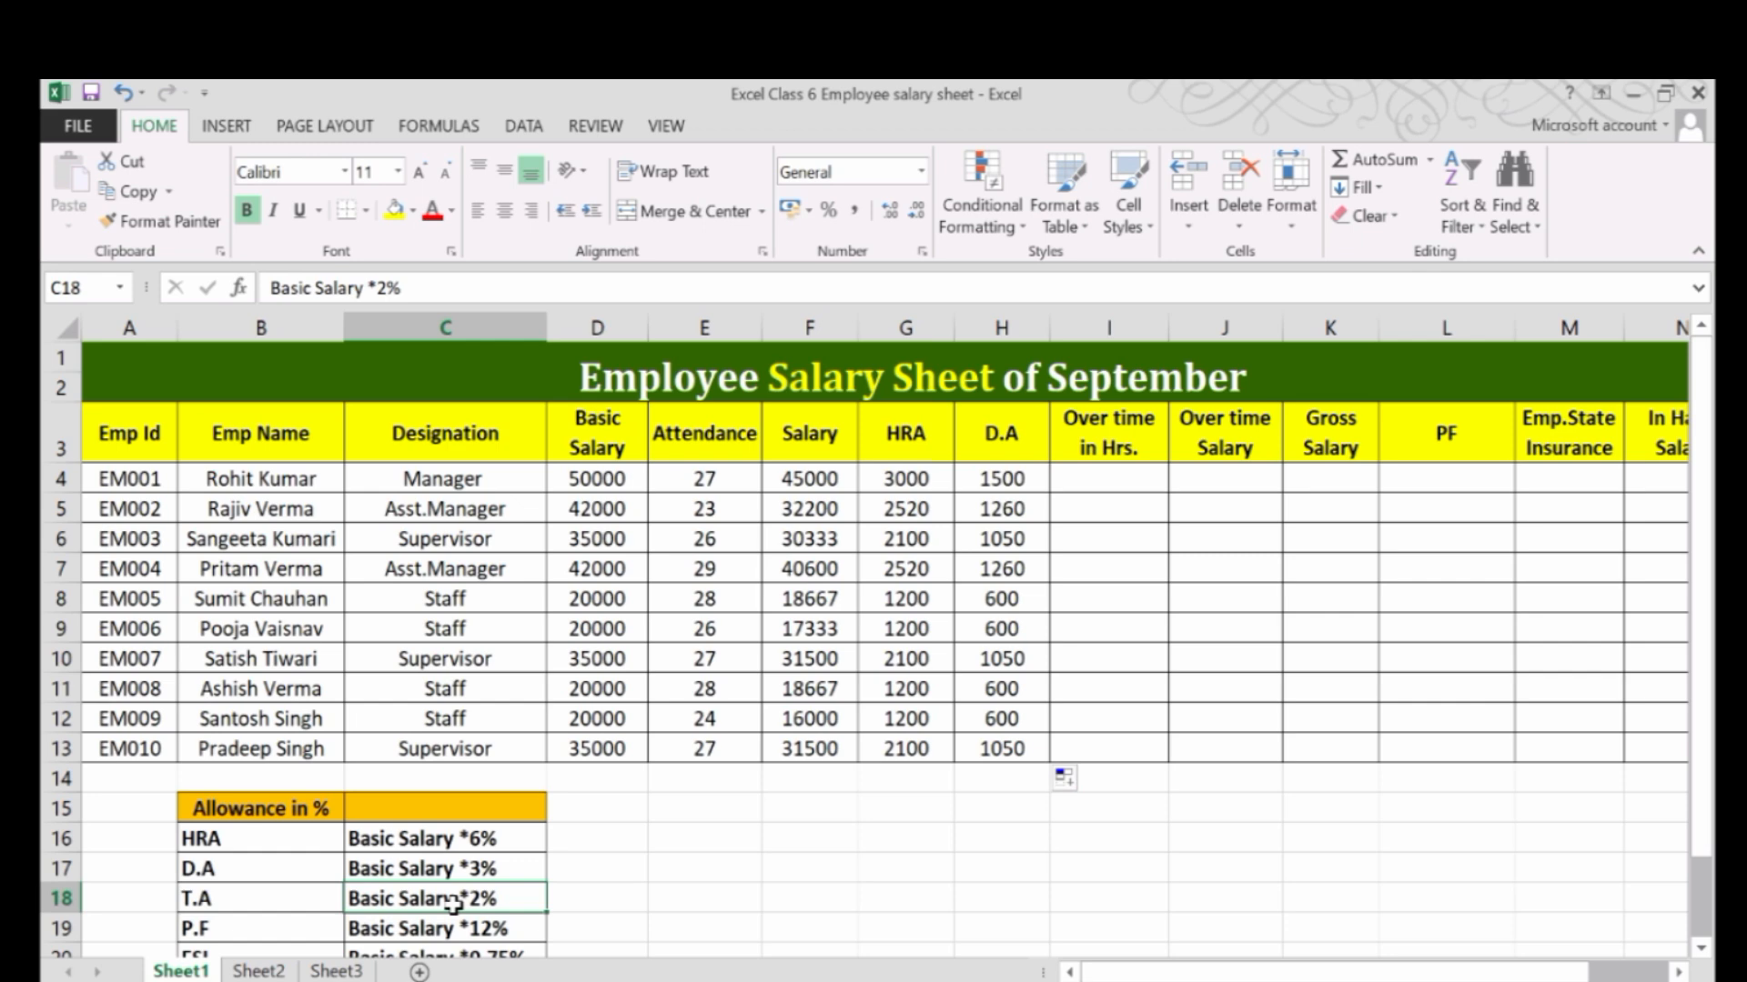
{"action": "left_click_drag", "start_coordinate": [608, 487], "coordinate": [608, 689]}
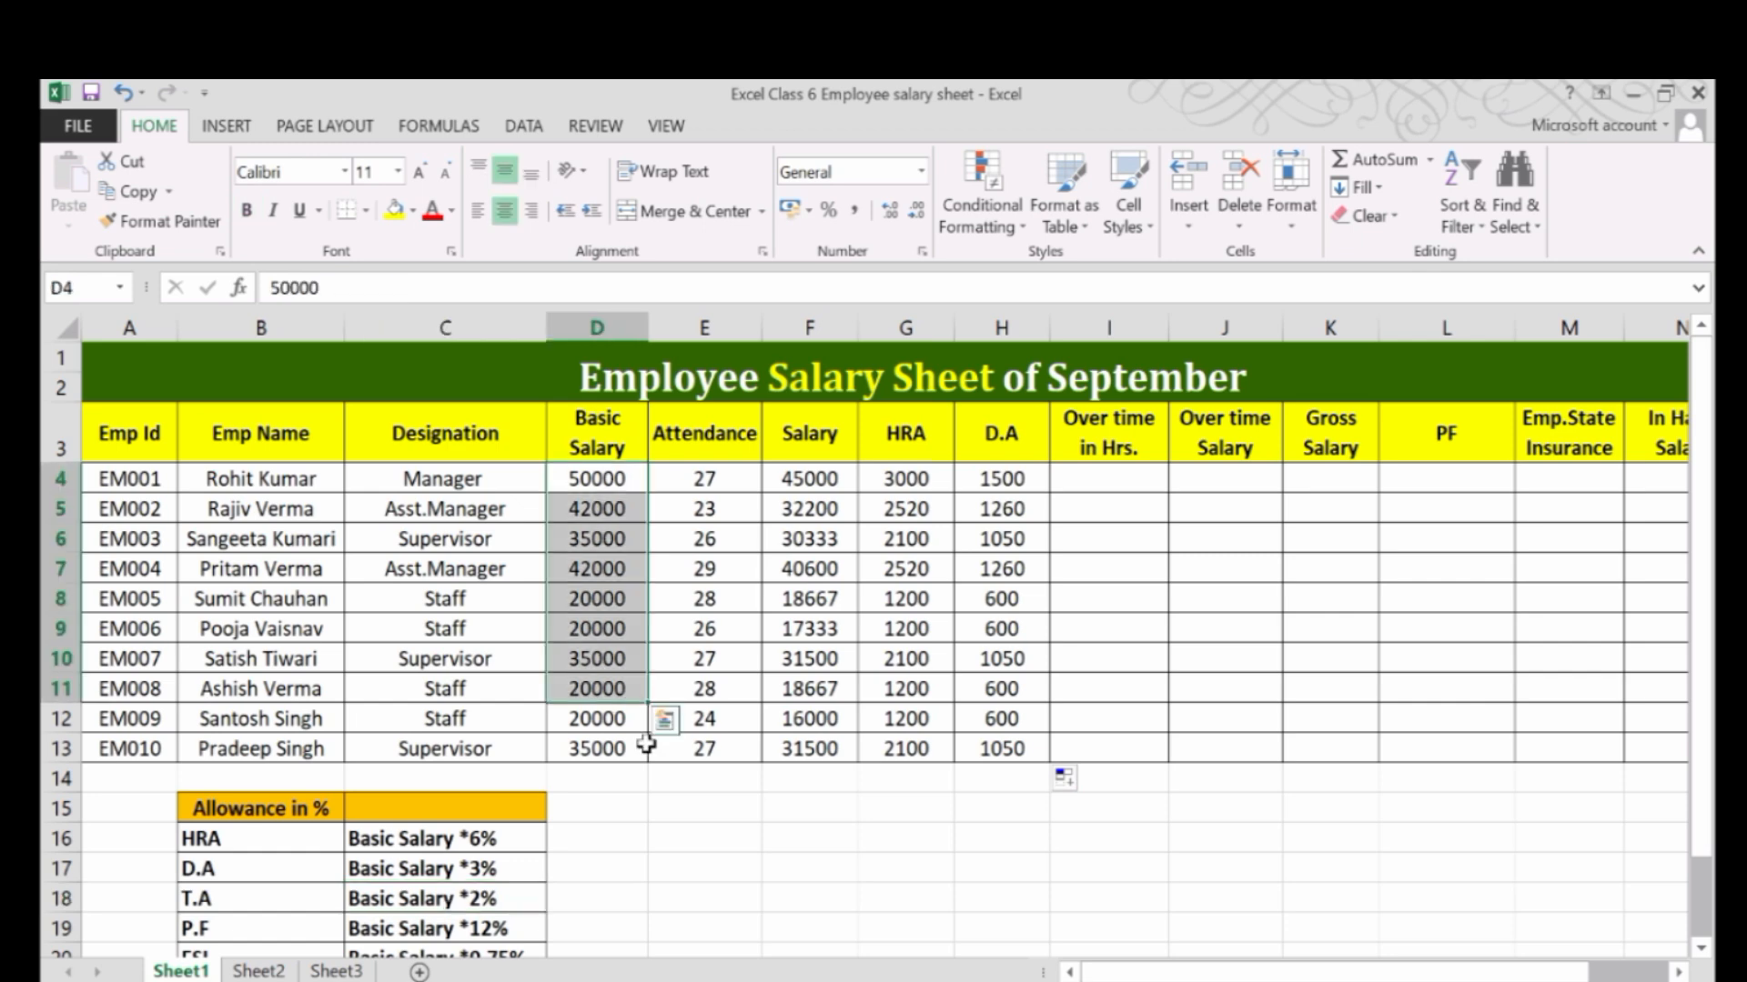
{"action": "left_click", "coordinate": [1004, 433]}
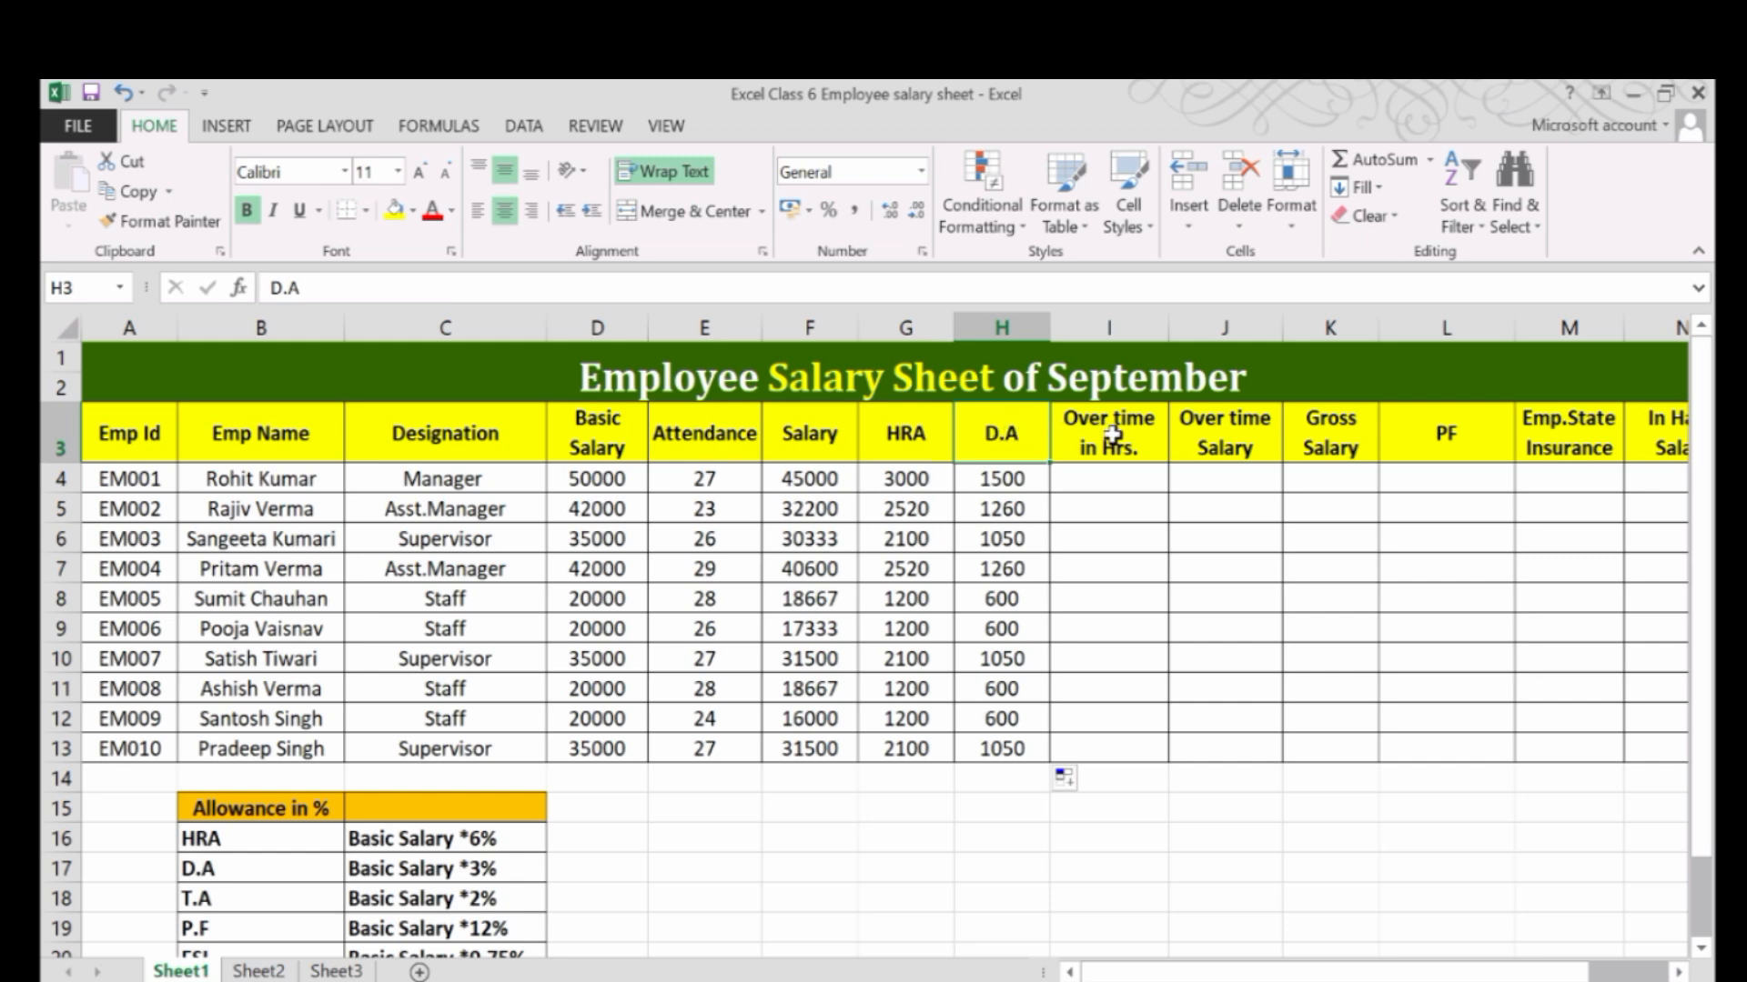
{"action": "left_click", "coordinate": [1210, 445]}
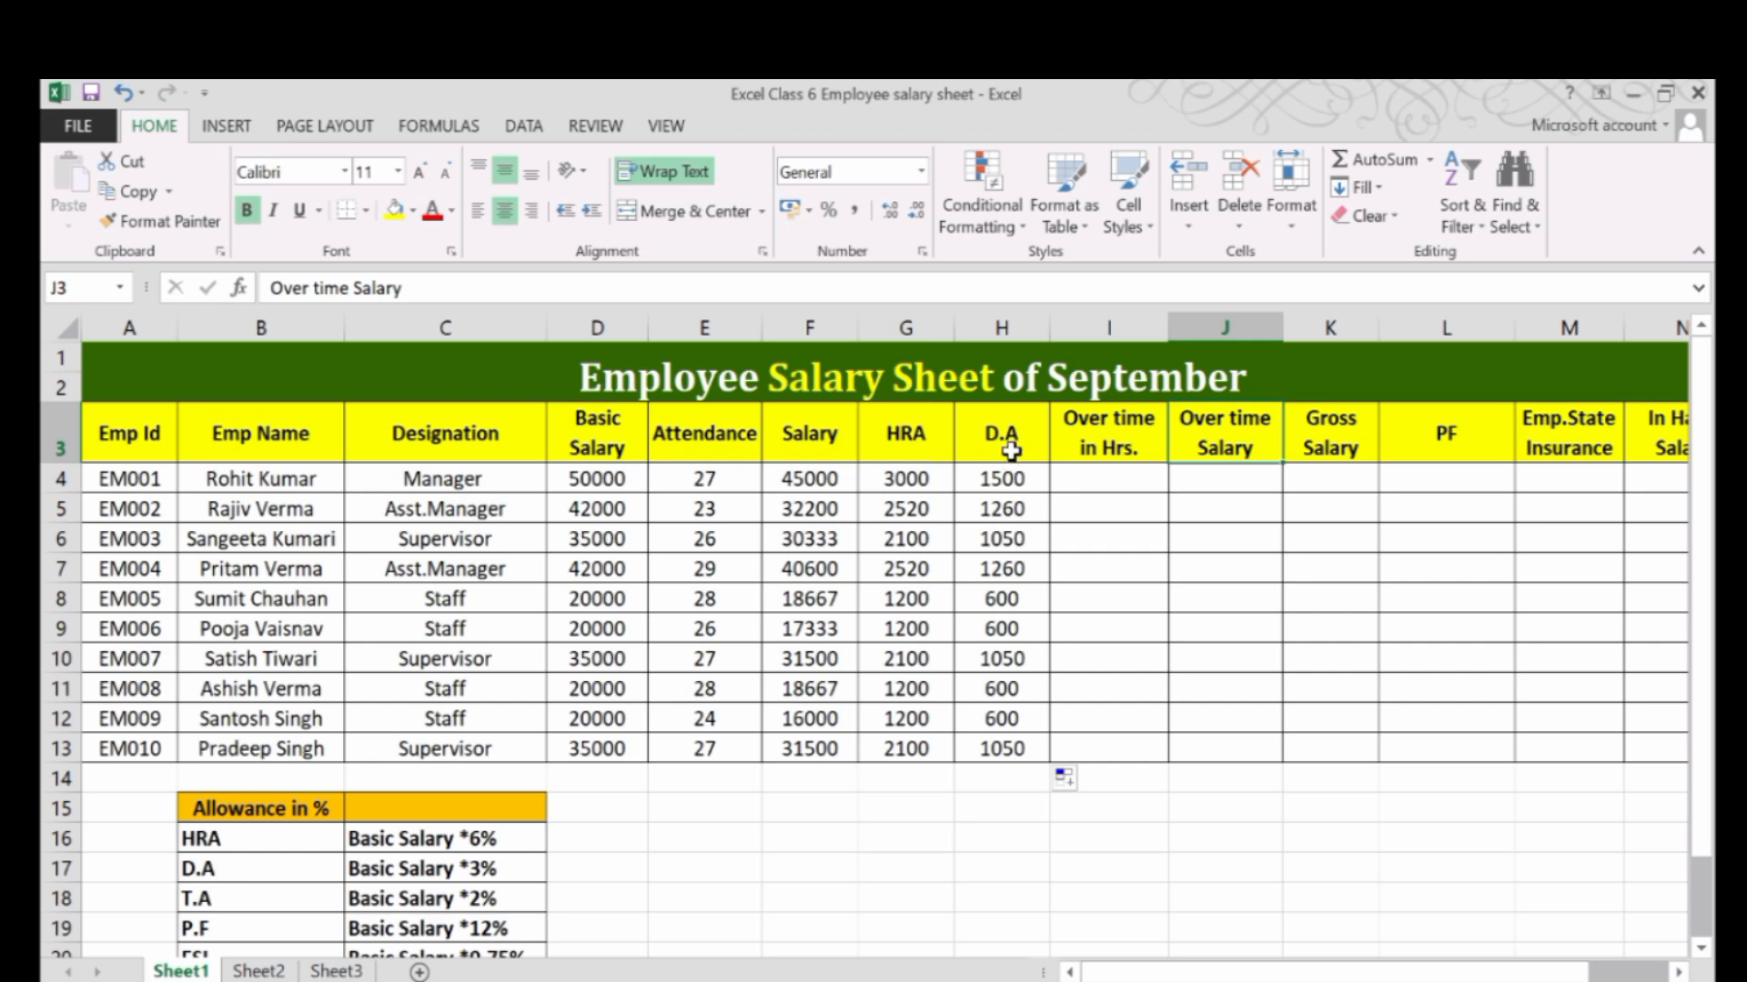
{"action": "left_click", "coordinate": [1011, 451]}
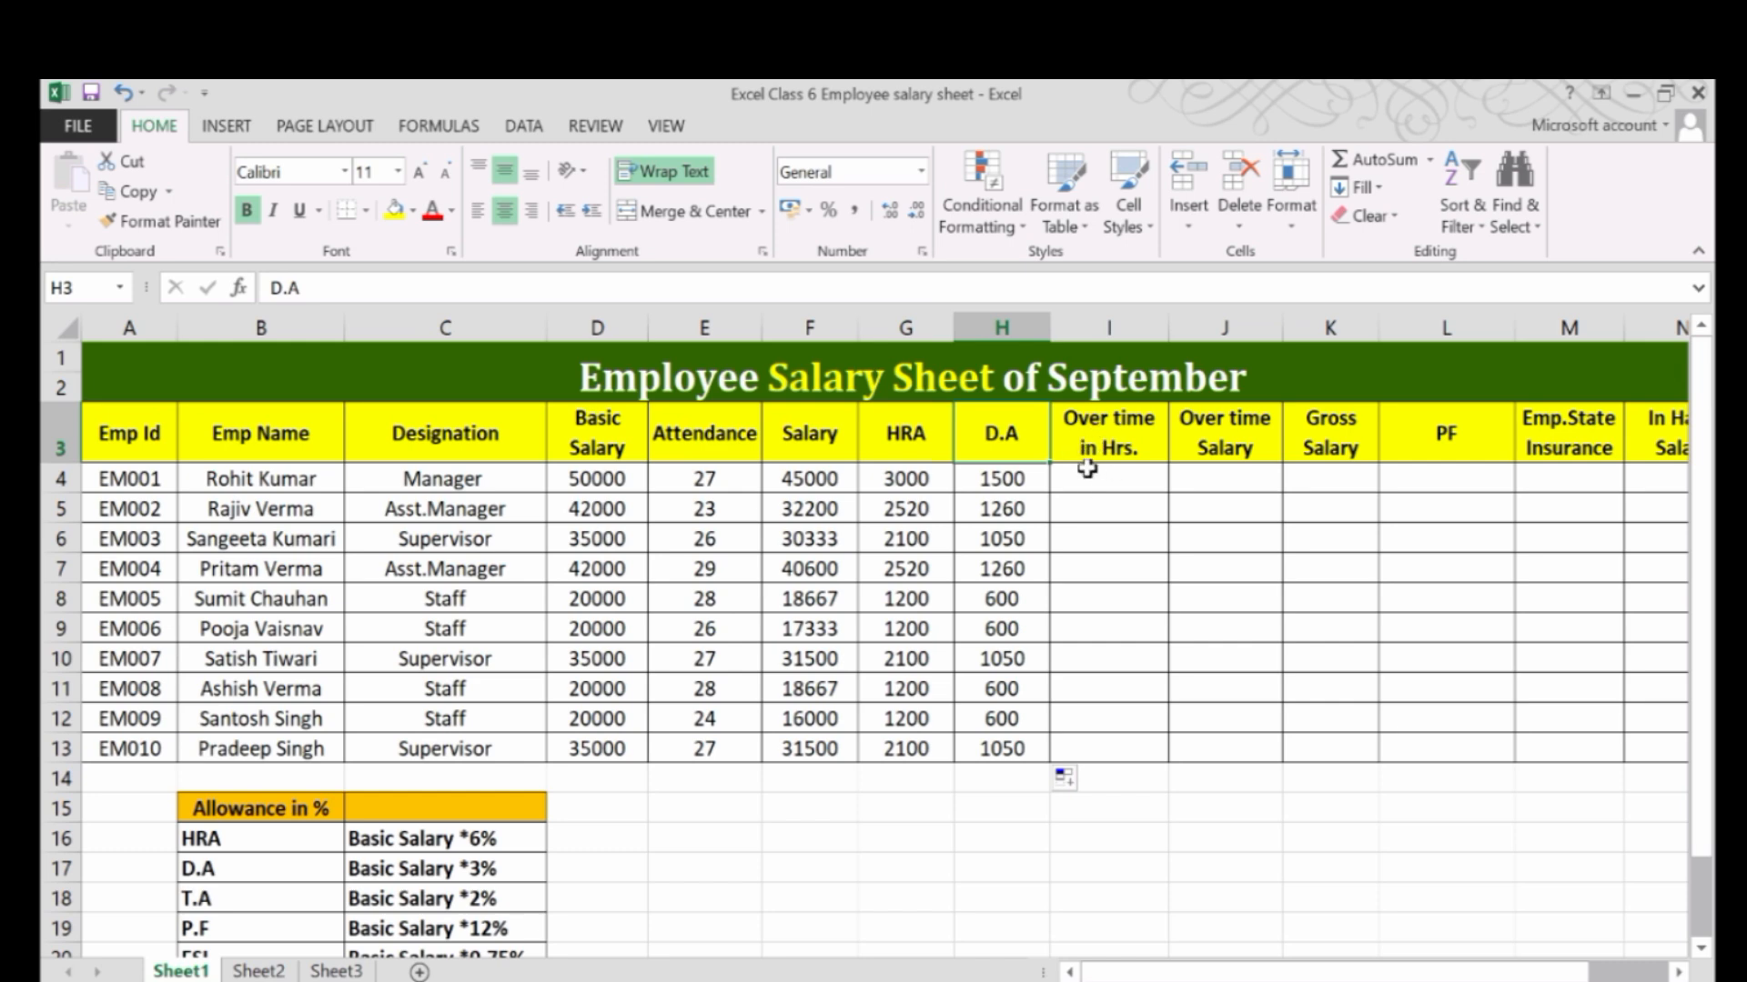
{"action": "left_click", "coordinate": [1107, 326]}
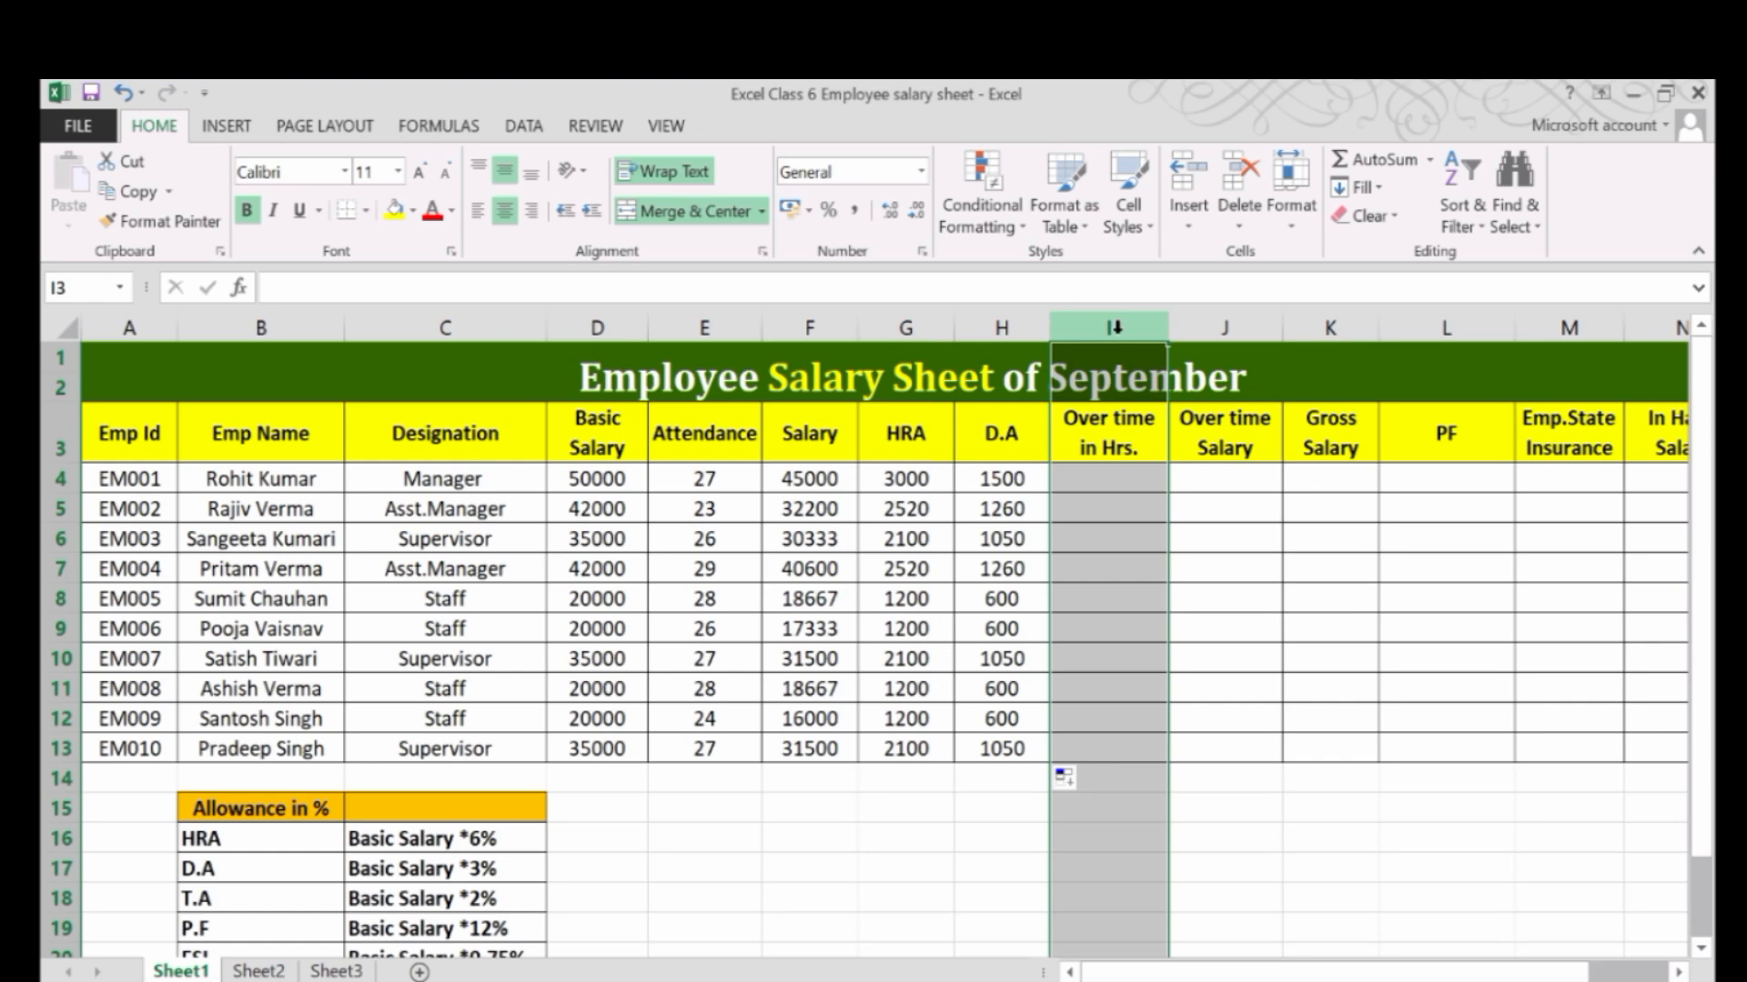
{"action": "key", "text": "ctrl+shift+plus"}
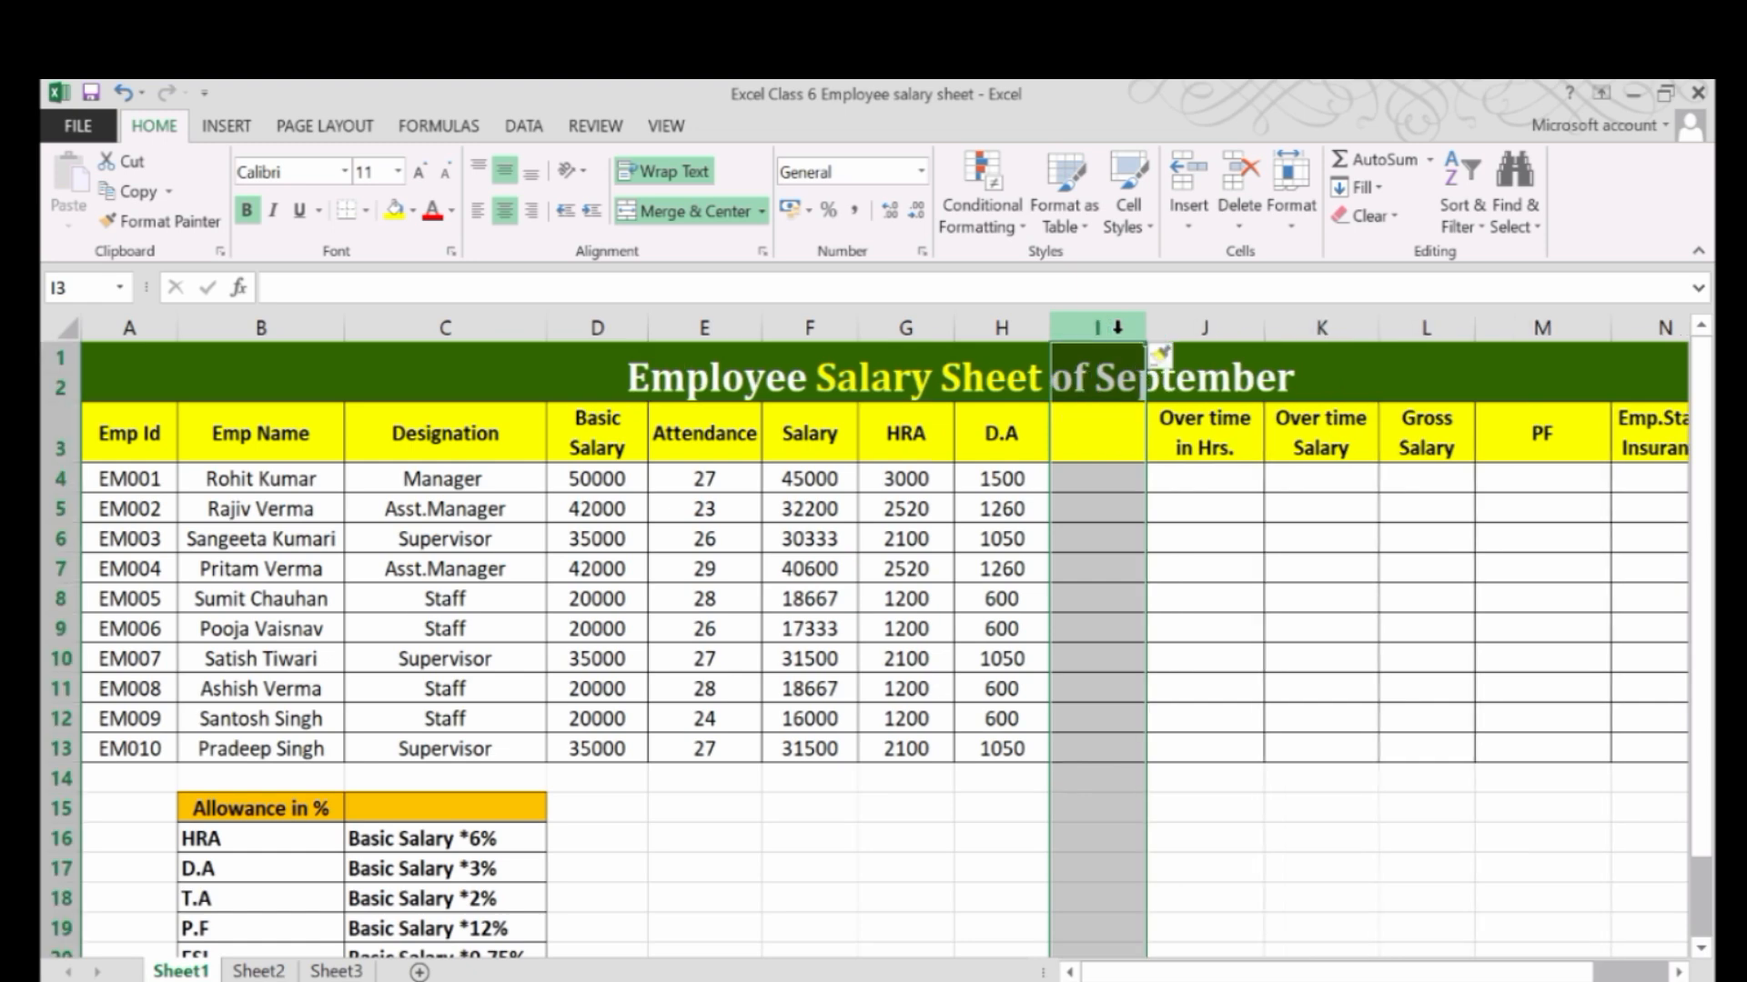
Label the new column T.A in header cell I3.
{"action": "left_click", "coordinate": [1124, 437]}
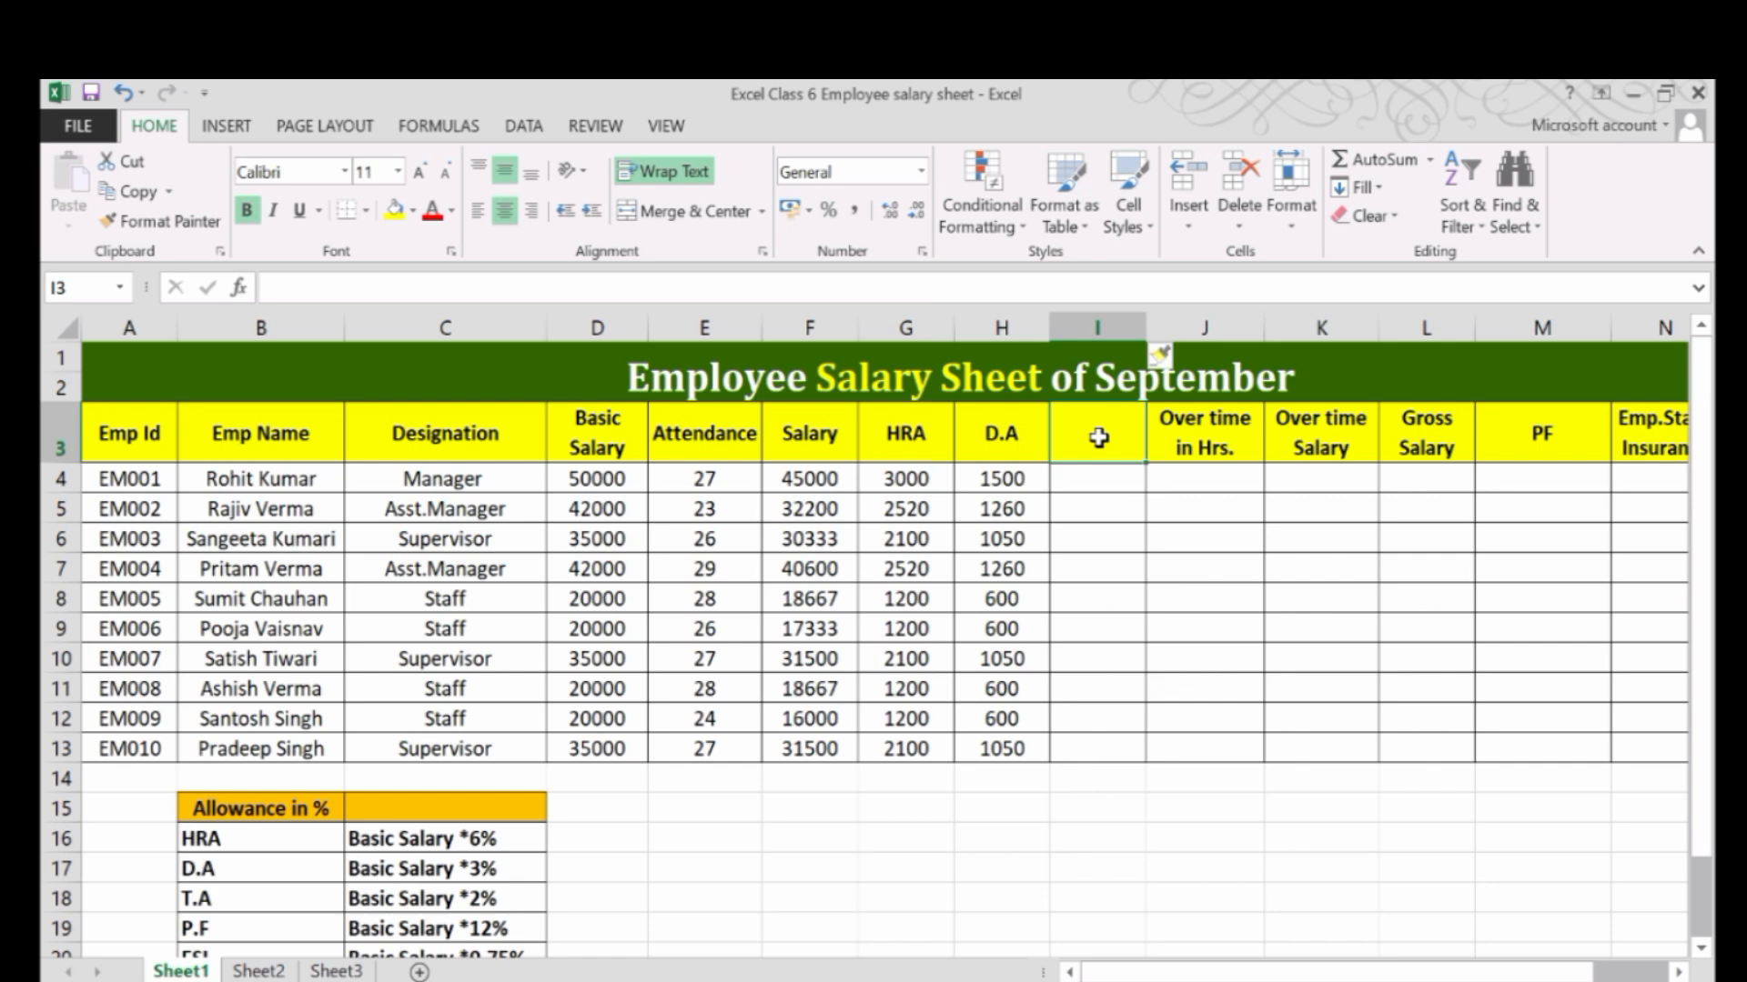
{"action": "type", "text": "t"}
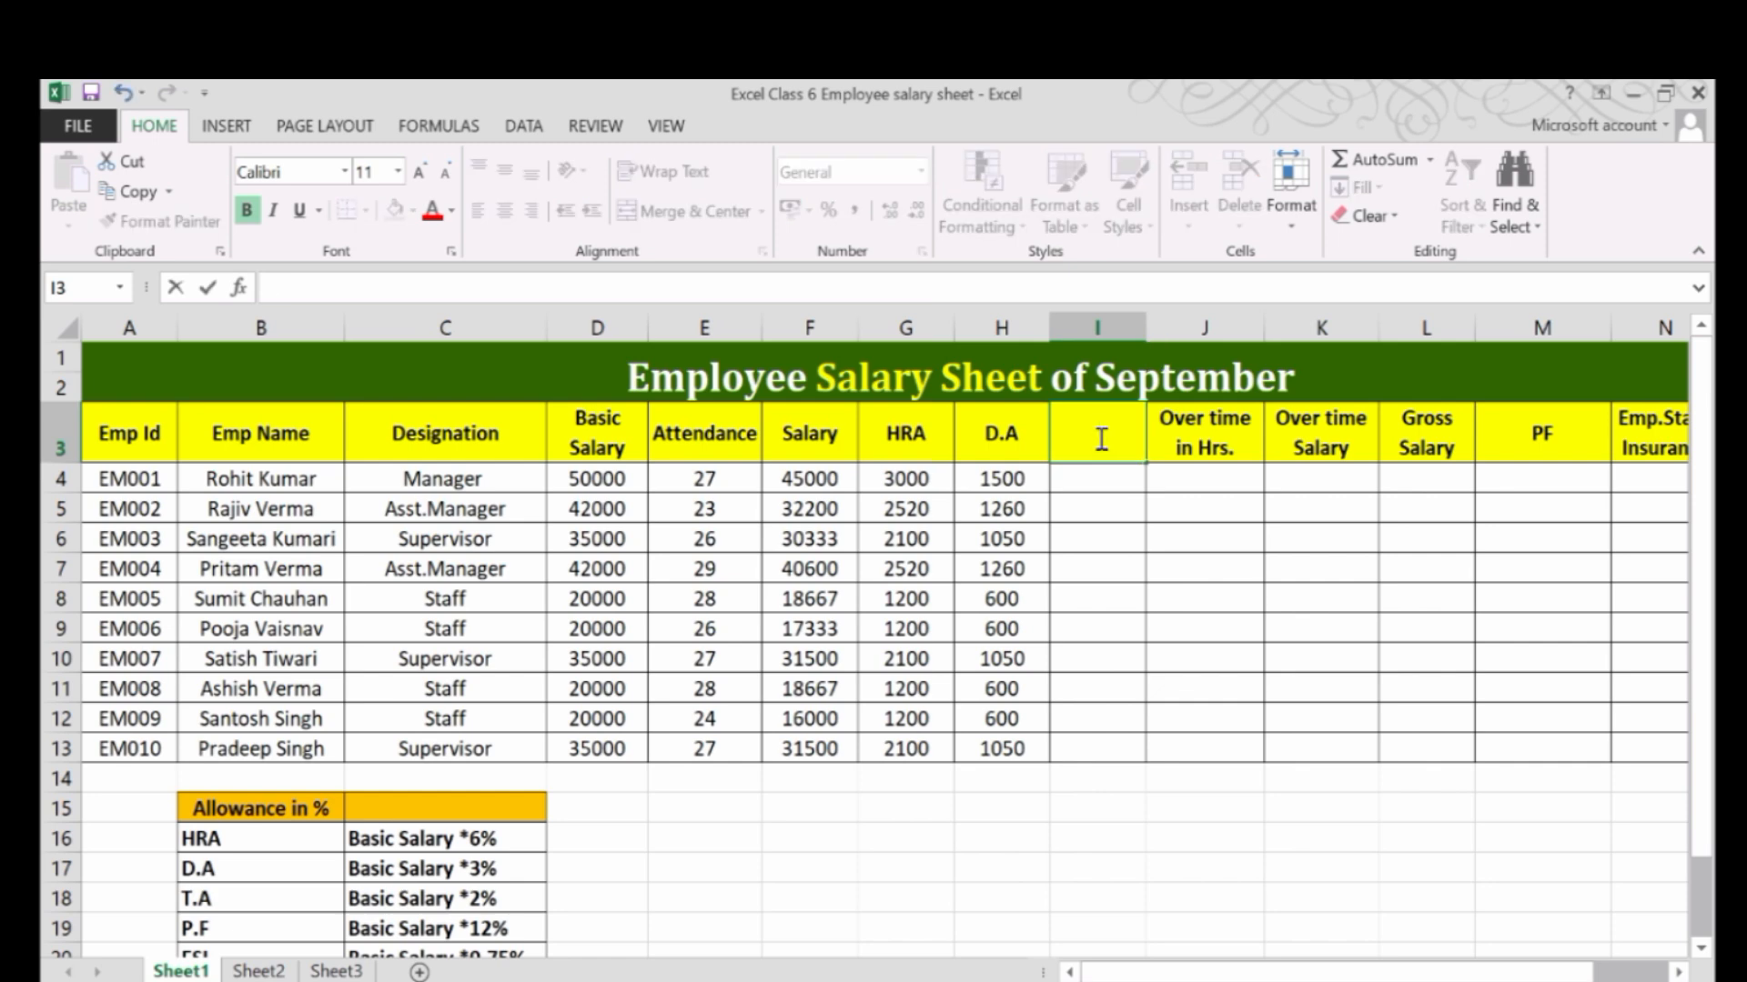
{"action": "type", "text": "T.A"}
Enter the formula =D4*2% in cell I4 to calculate T.A from basic salary and fill it down to I13.
{"action": "left_click", "coordinate": [1096, 480]}
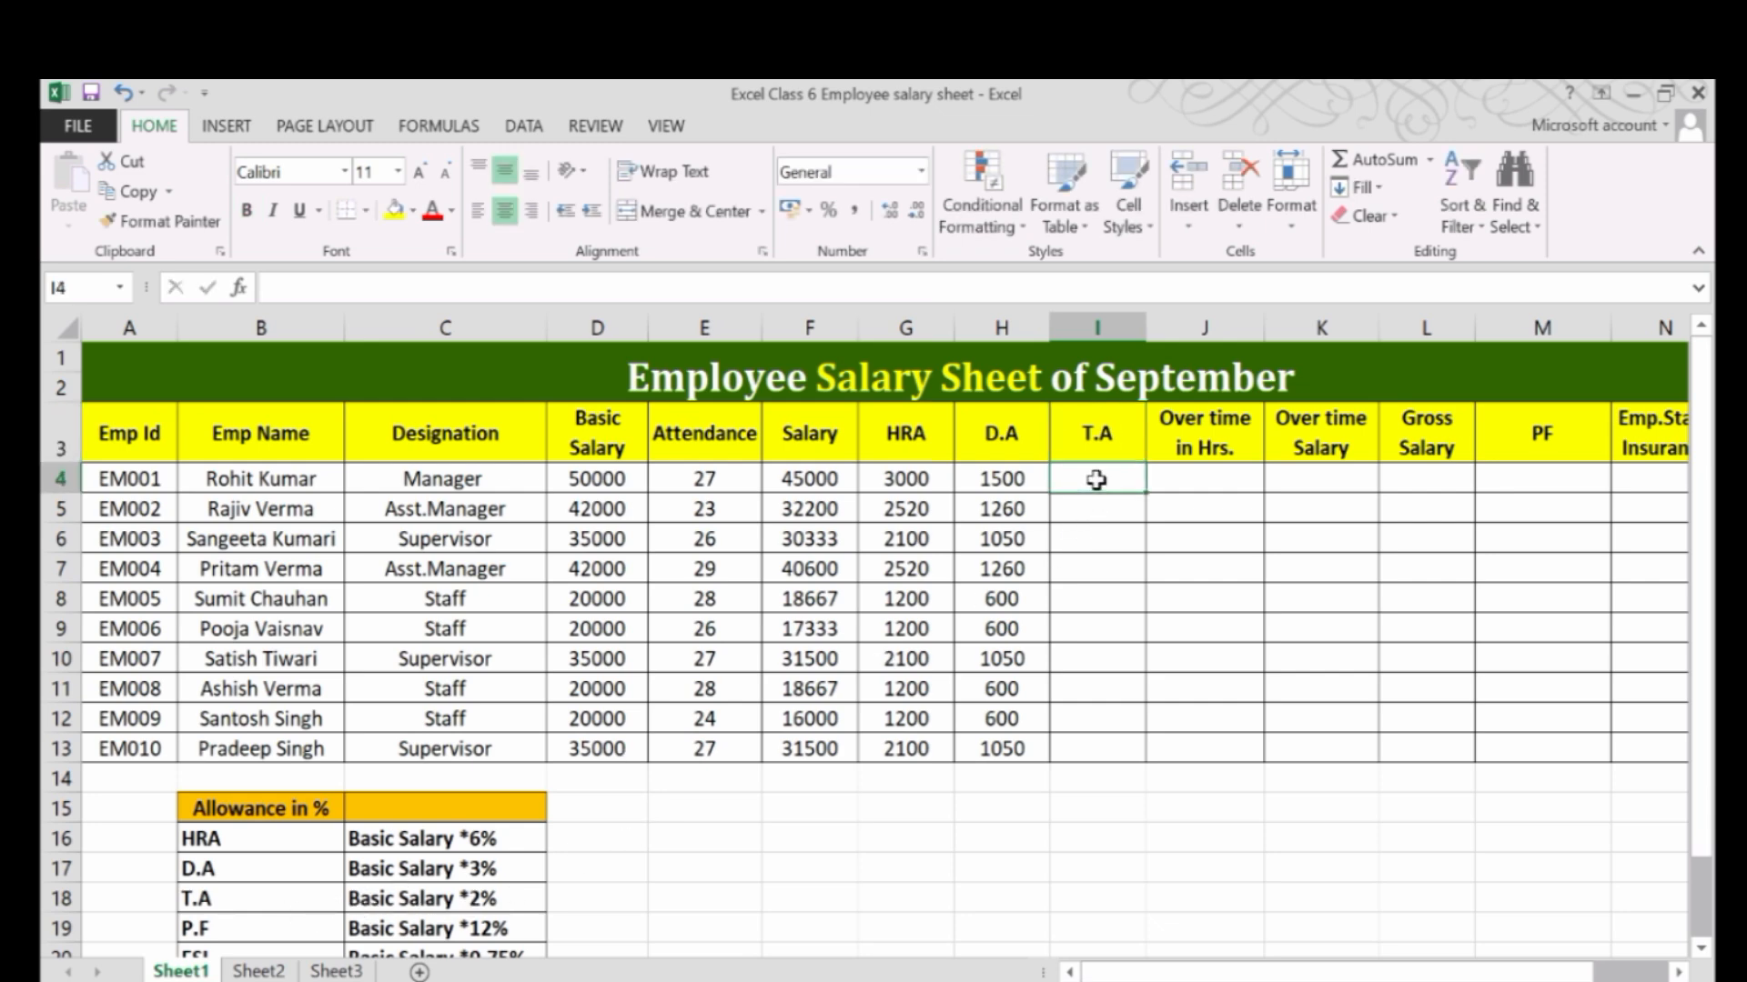
{"action": "type", "text": "="}
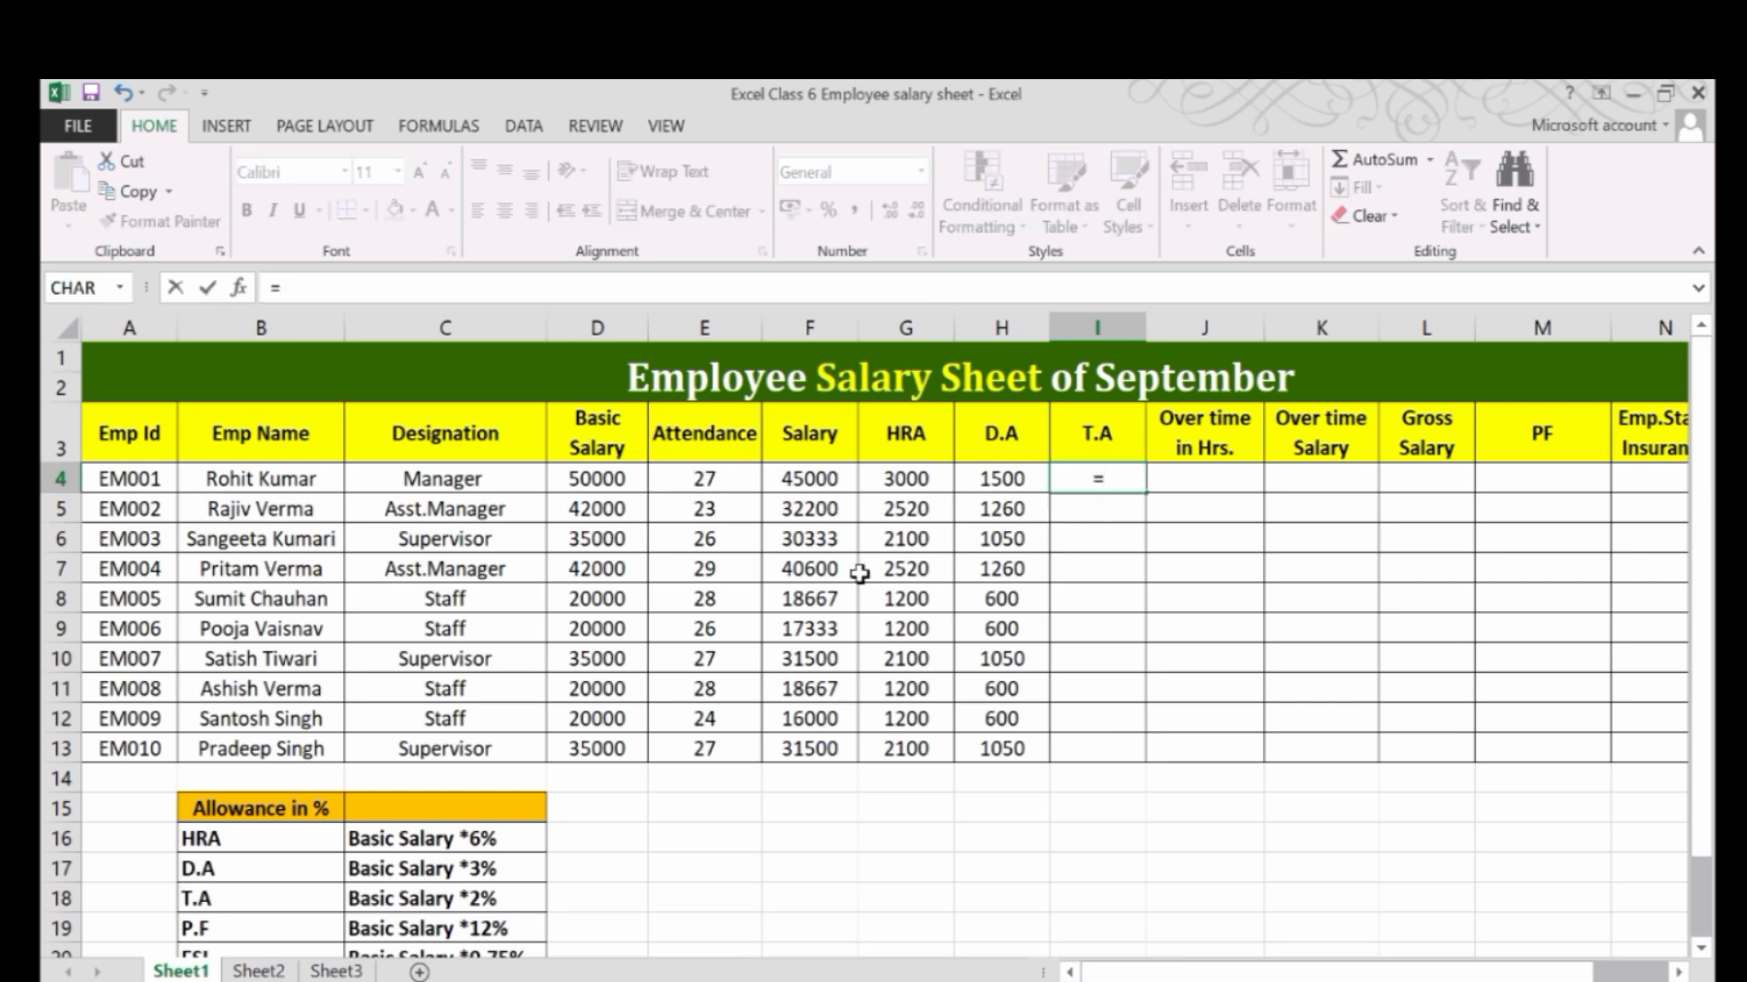
{"action": "left_click", "coordinate": [590, 479]}
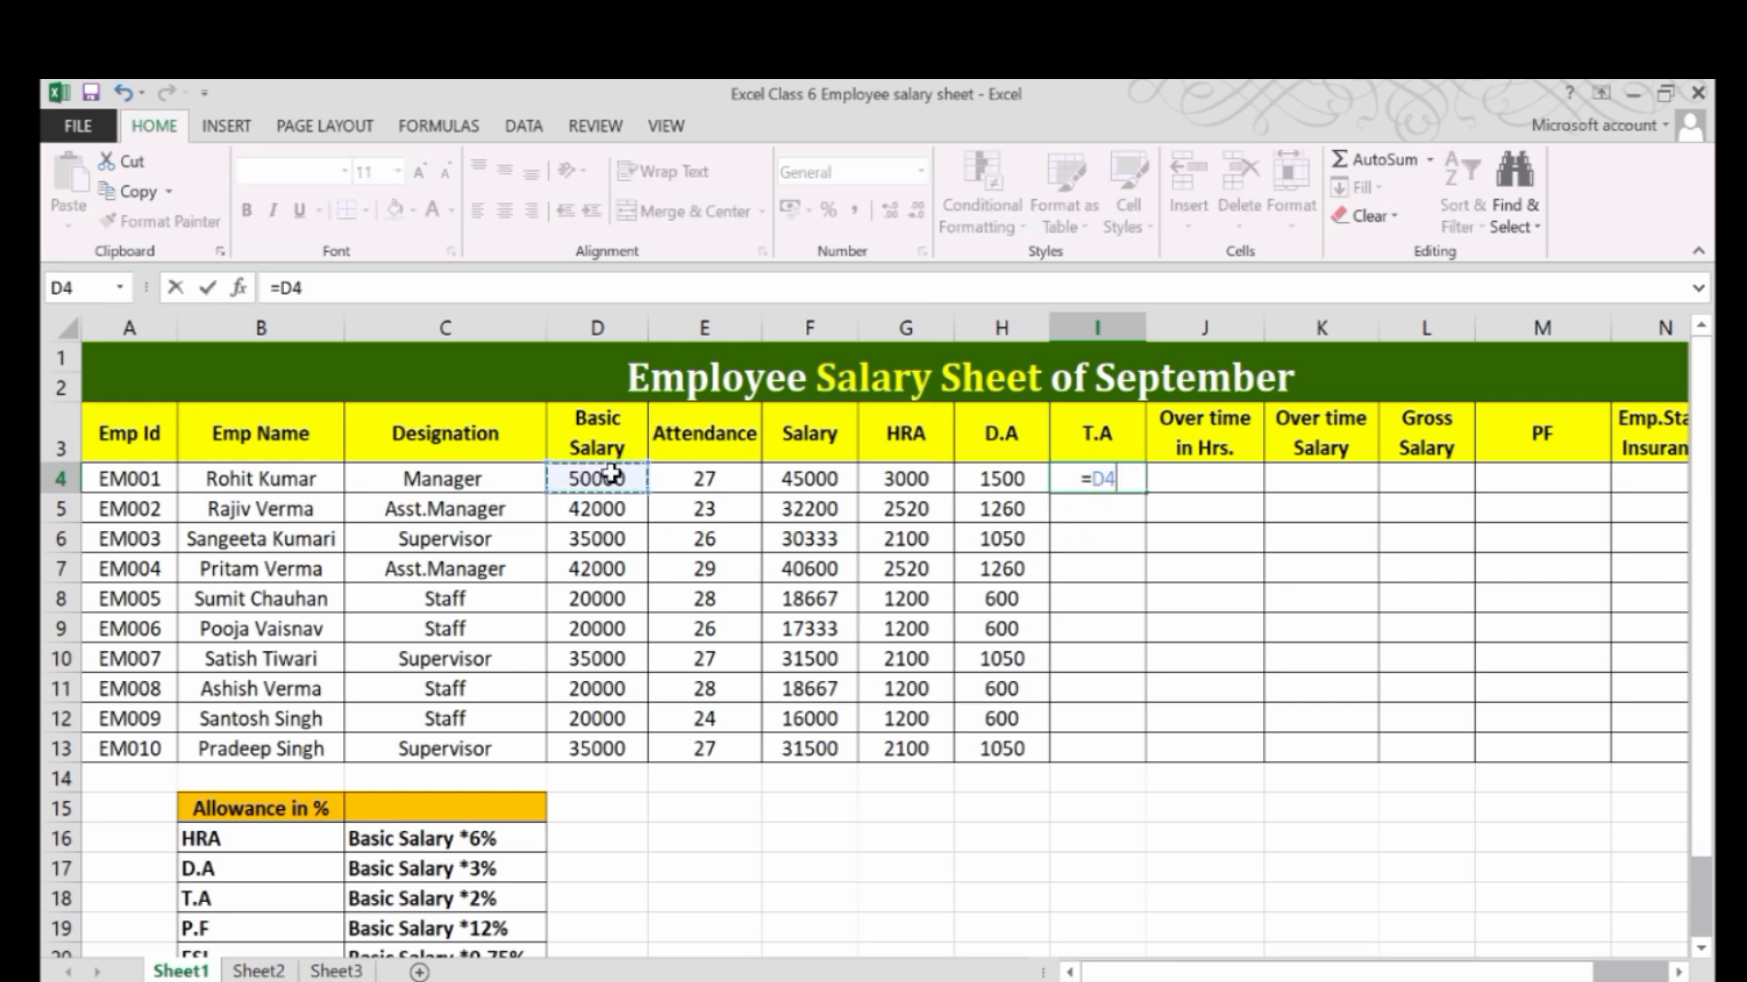
{"action": "type", "text": "*2%"}
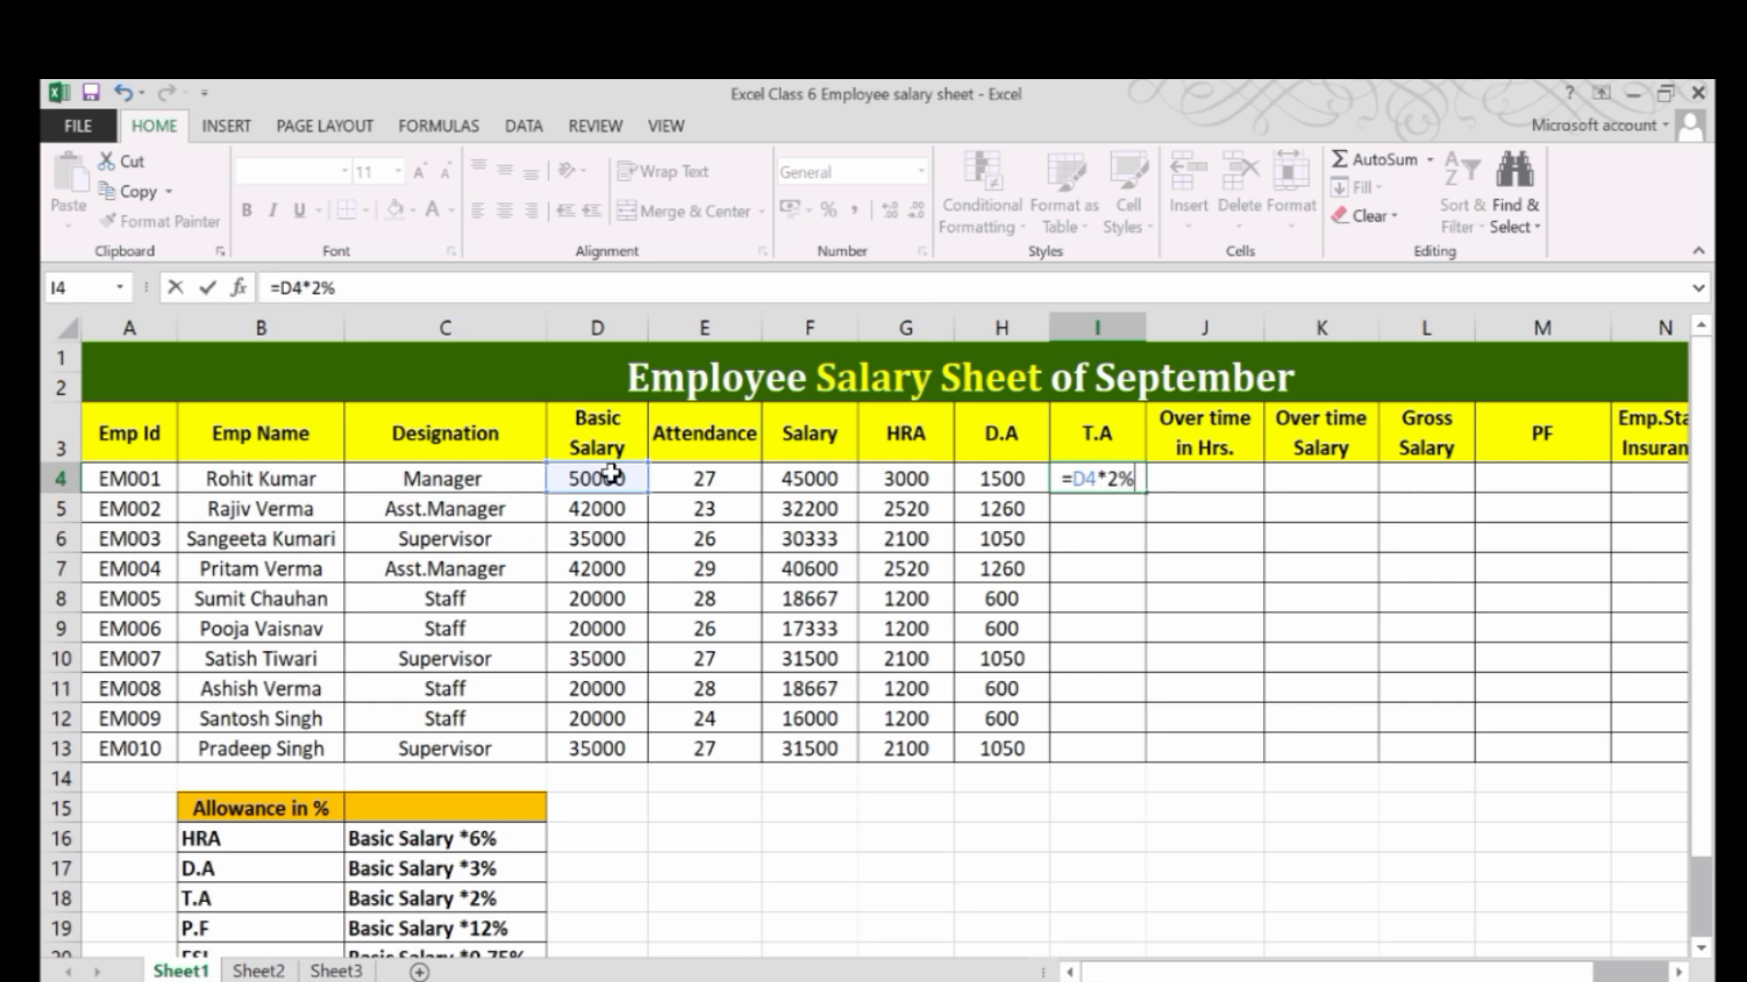
{"action": "key", "text": "Return"}
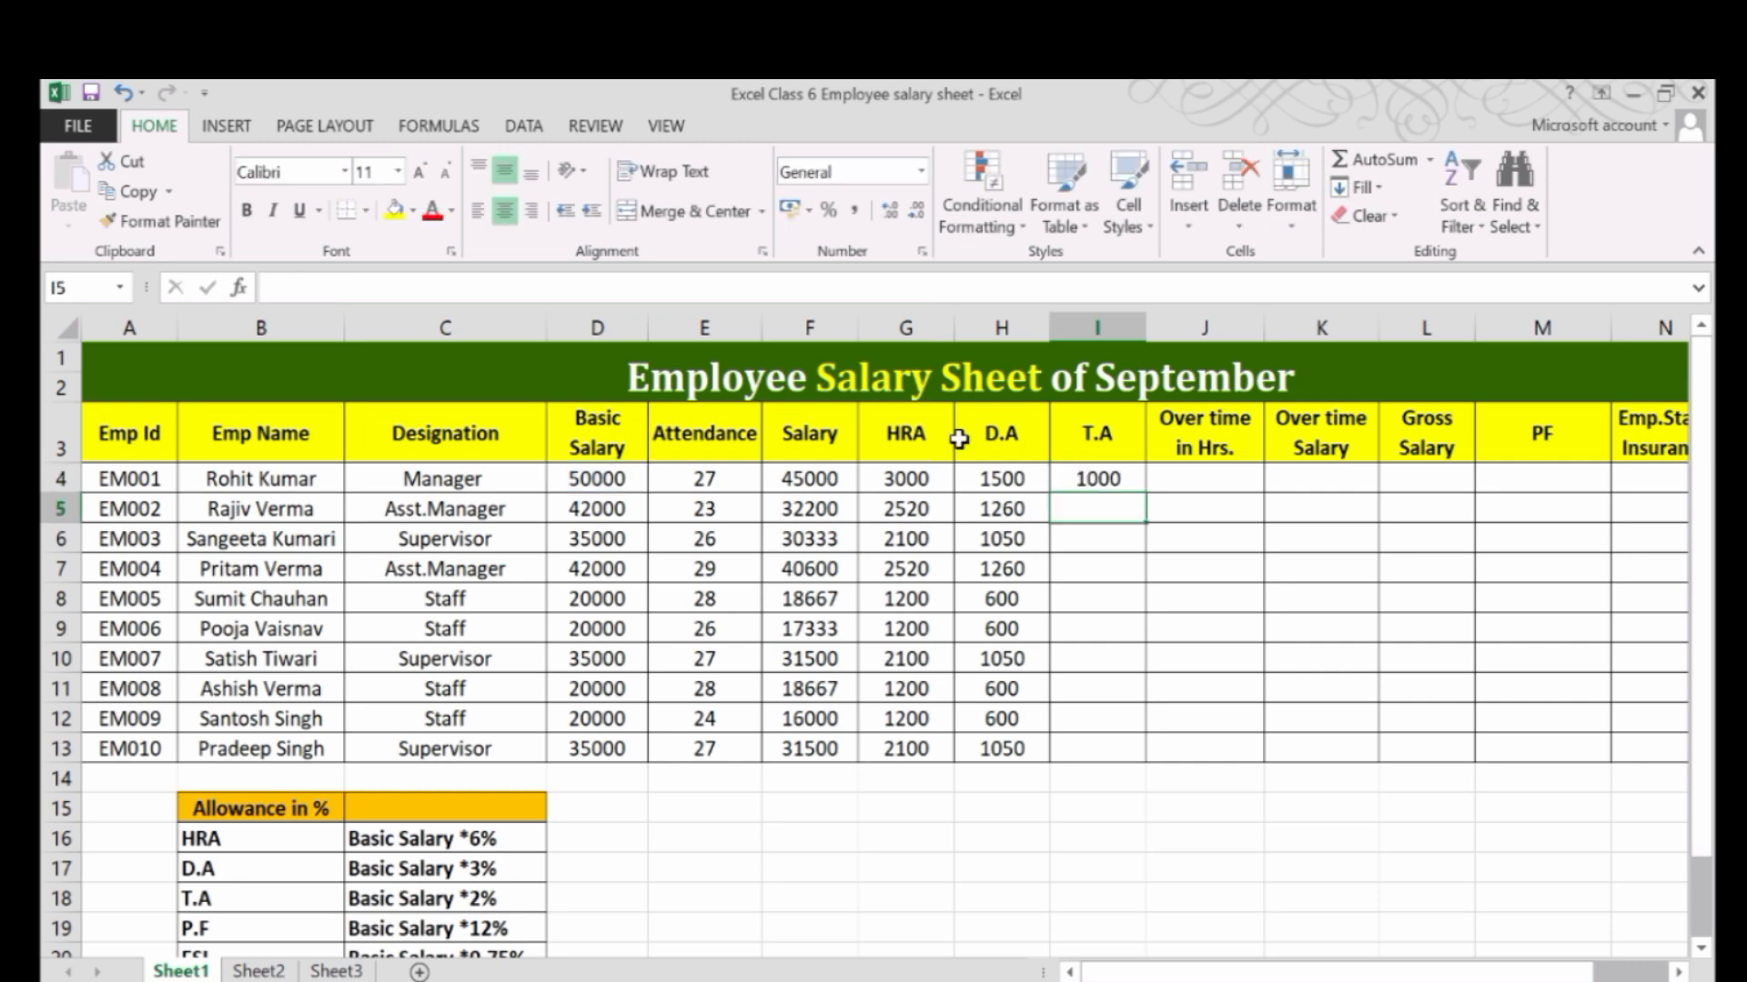
{"action": "left_click", "coordinate": [1132, 482]}
{"action": "left_click_drag", "start_coordinate": [1145, 492], "coordinate": [1144, 755]}
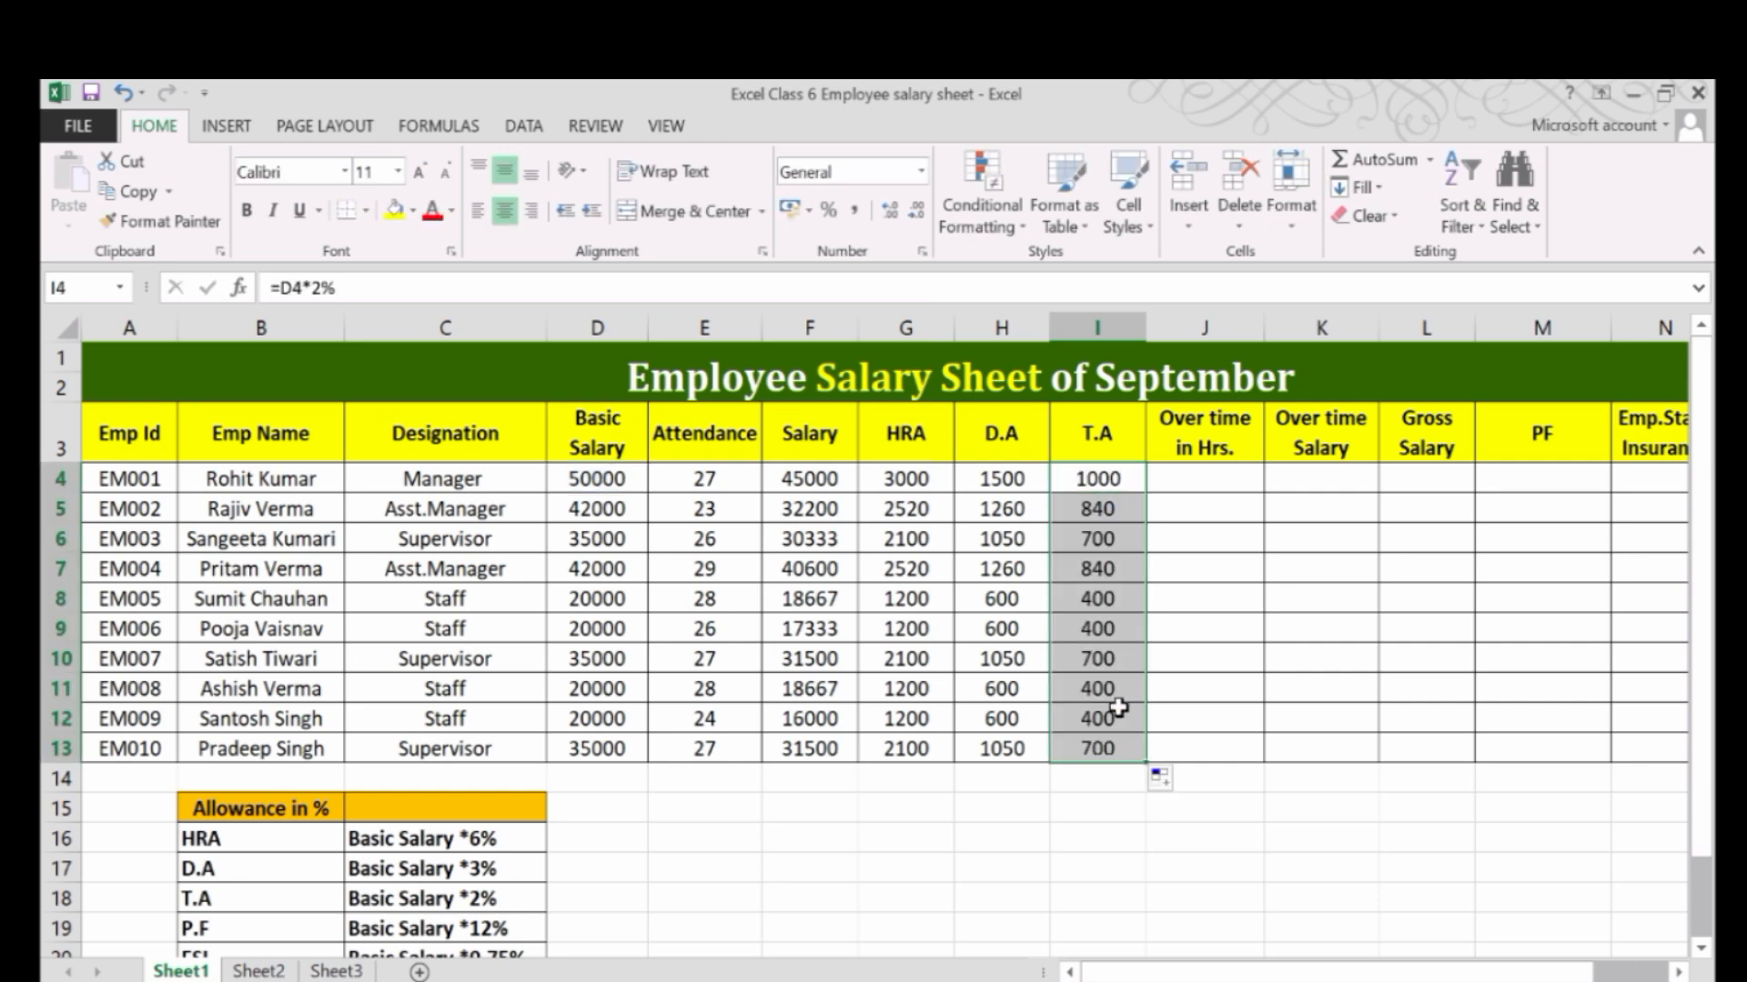
Check the T.A formulas in column I against the employees' basic salaries in several rows.
{"action": "left_click", "coordinate": [1090, 480]}
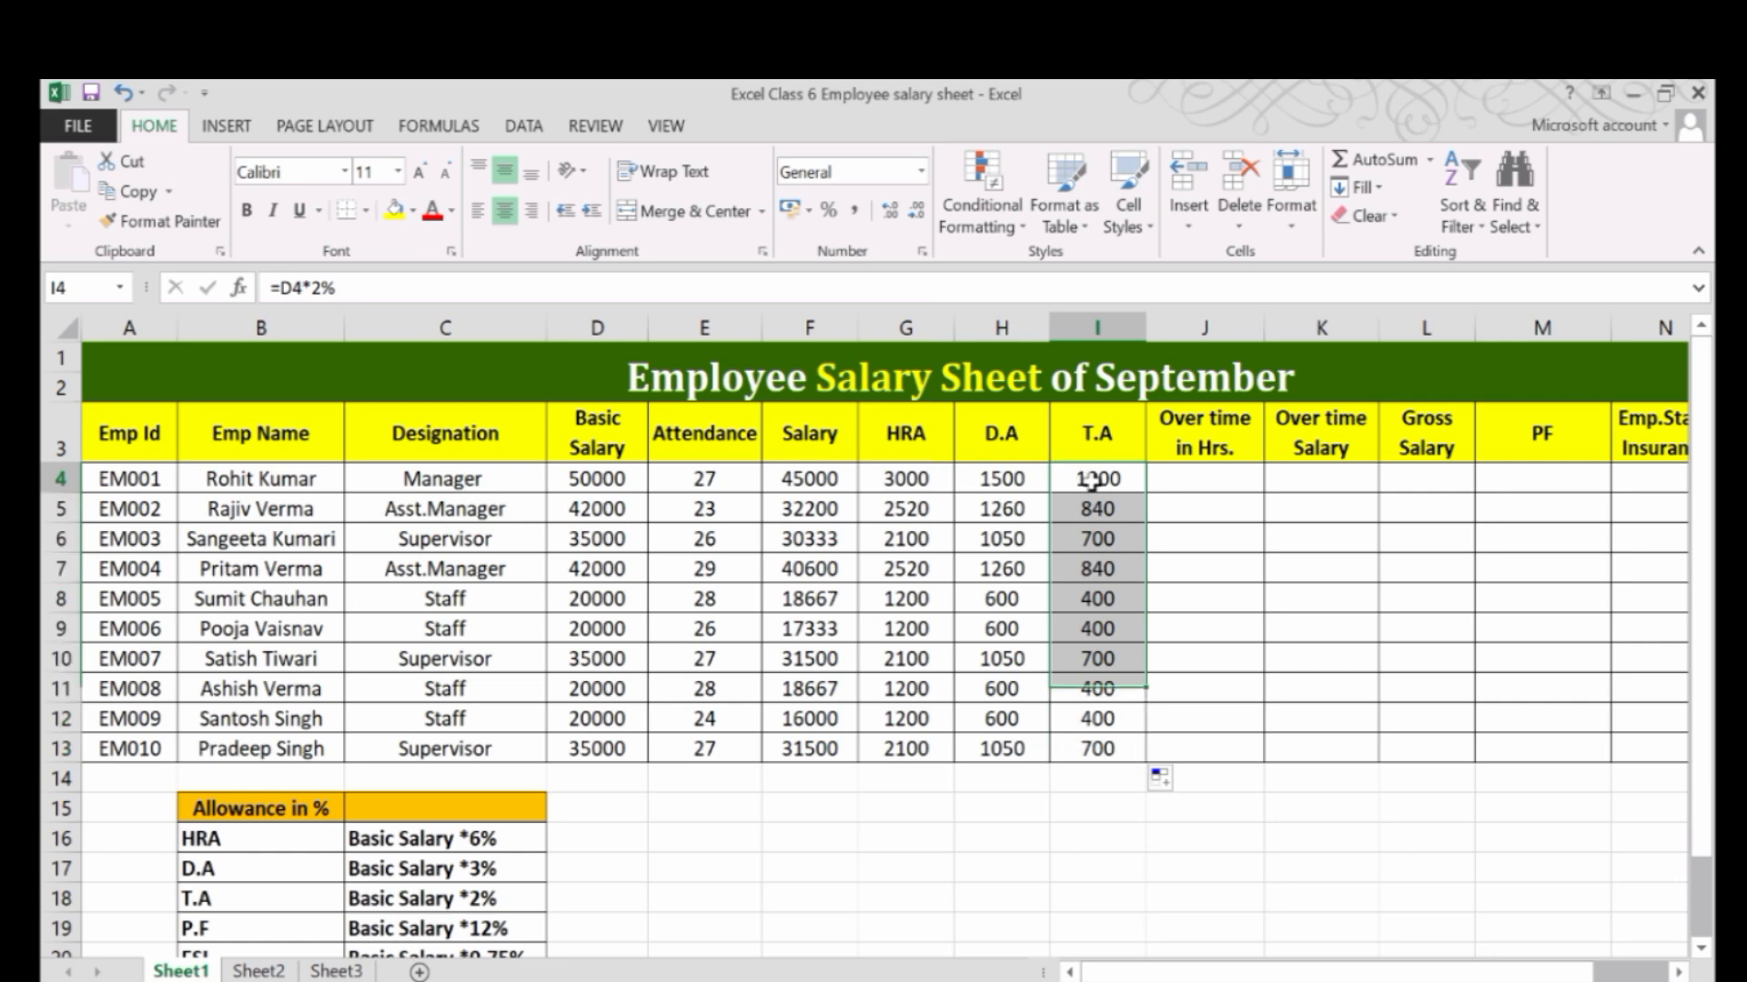
{"action": "left_click", "coordinate": [583, 480]}
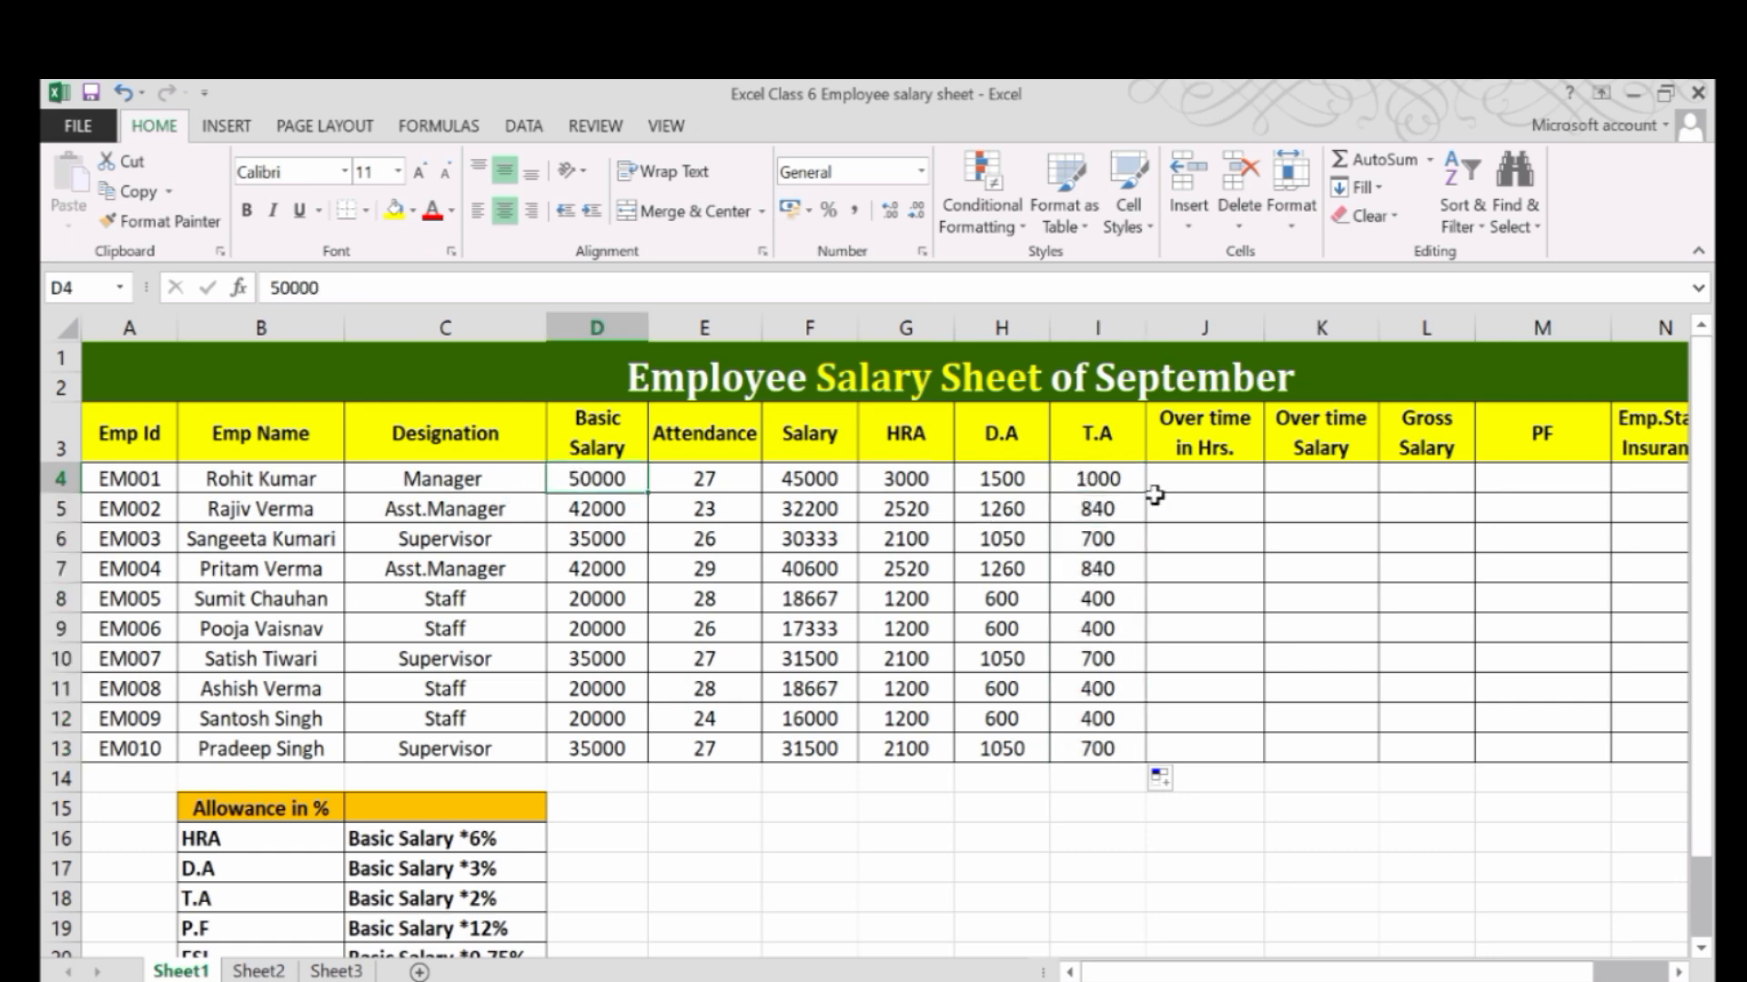
{"action": "left_click", "coordinate": [1072, 479]}
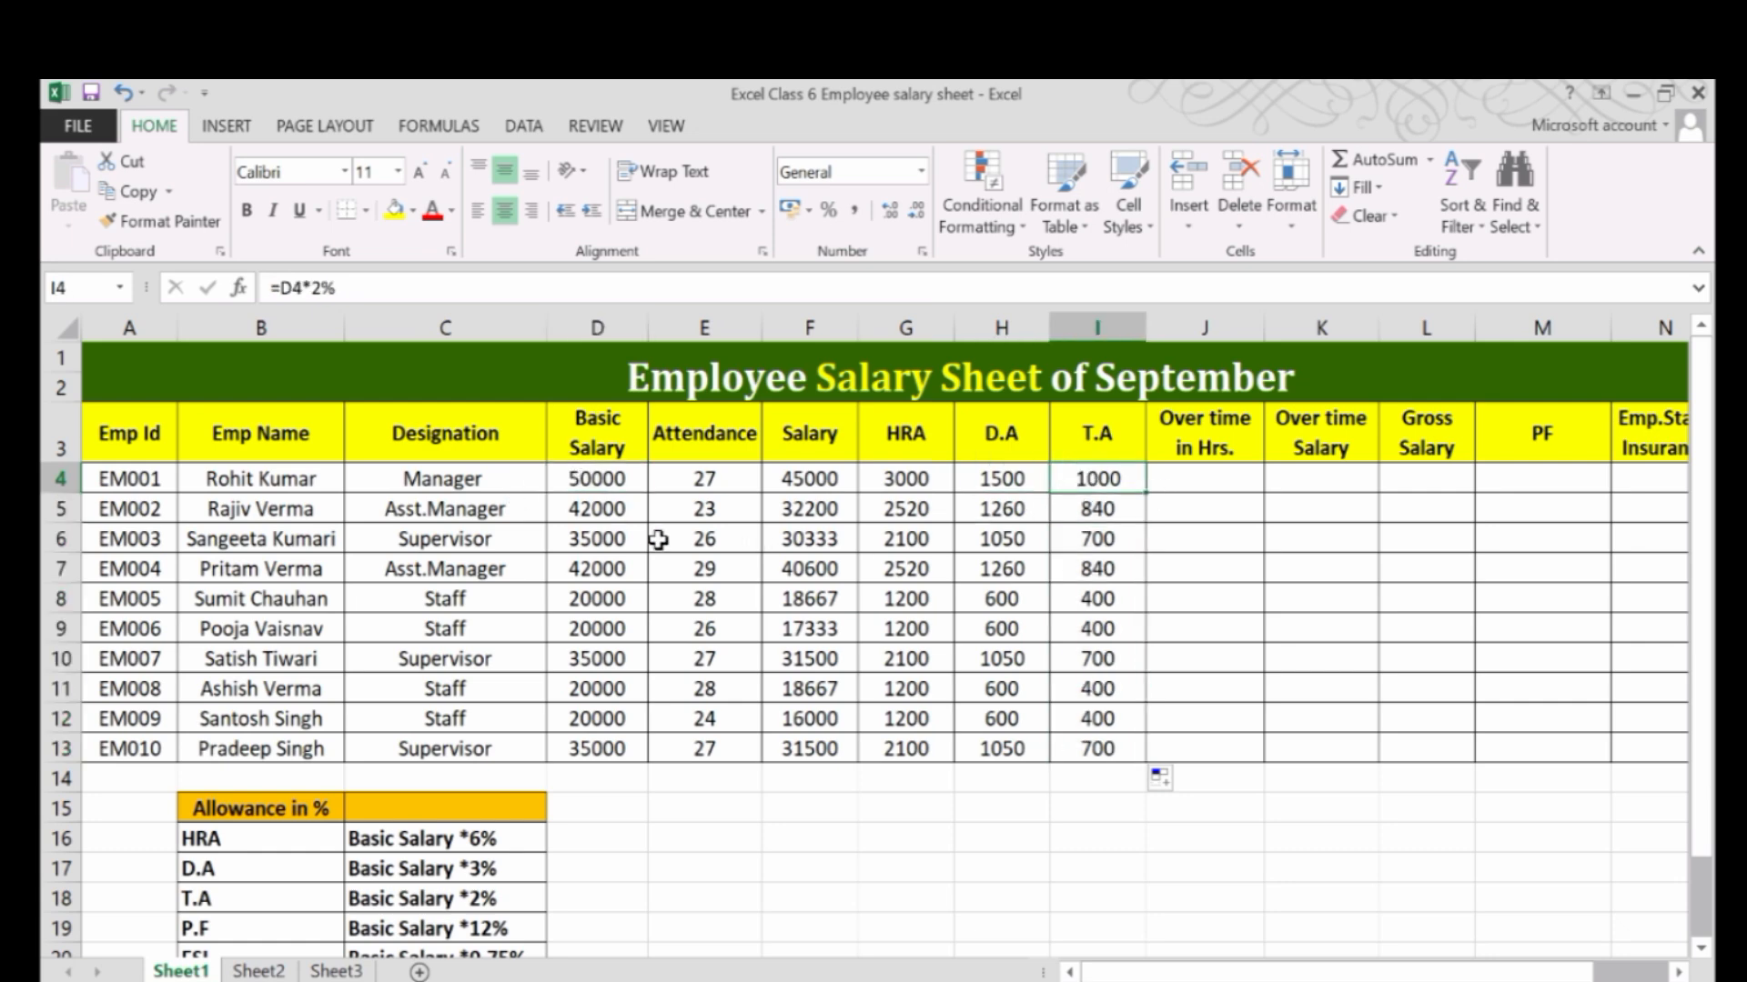
{"action": "left_click", "coordinate": [600, 599]}
{"action": "left_click_drag", "start_coordinate": [539, 593], "coordinate": [596, 602]}
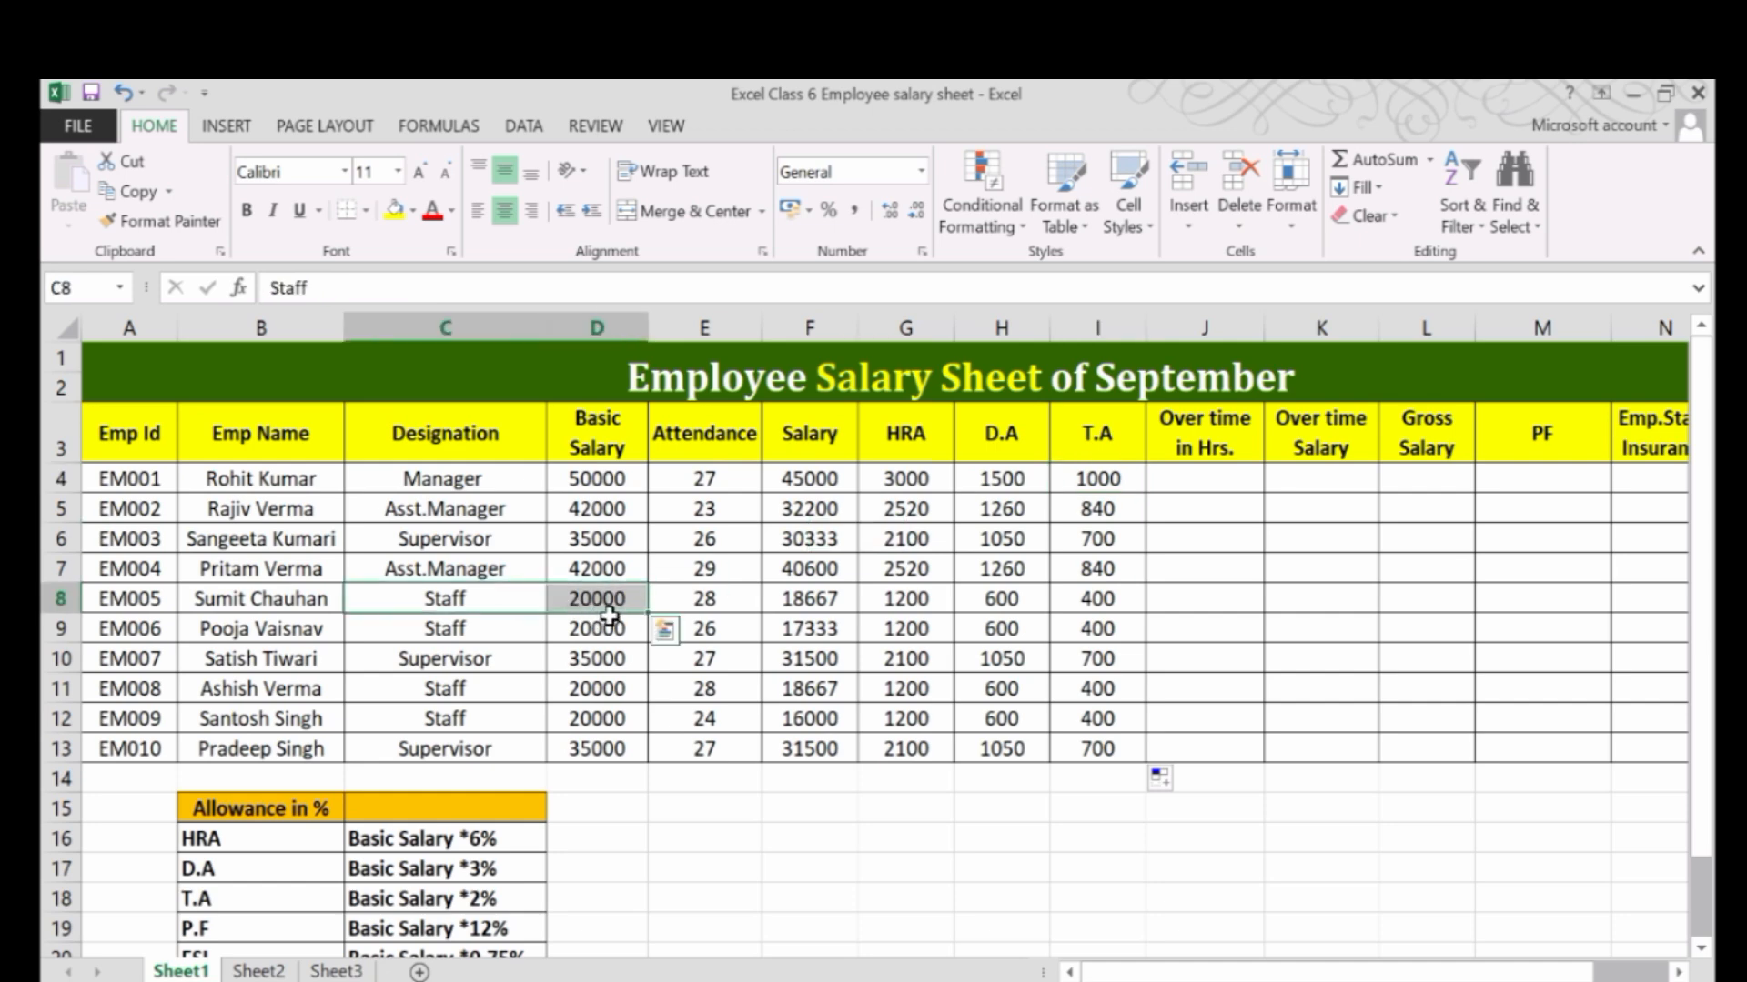
{"action": "left_click", "coordinate": [1098, 599]}
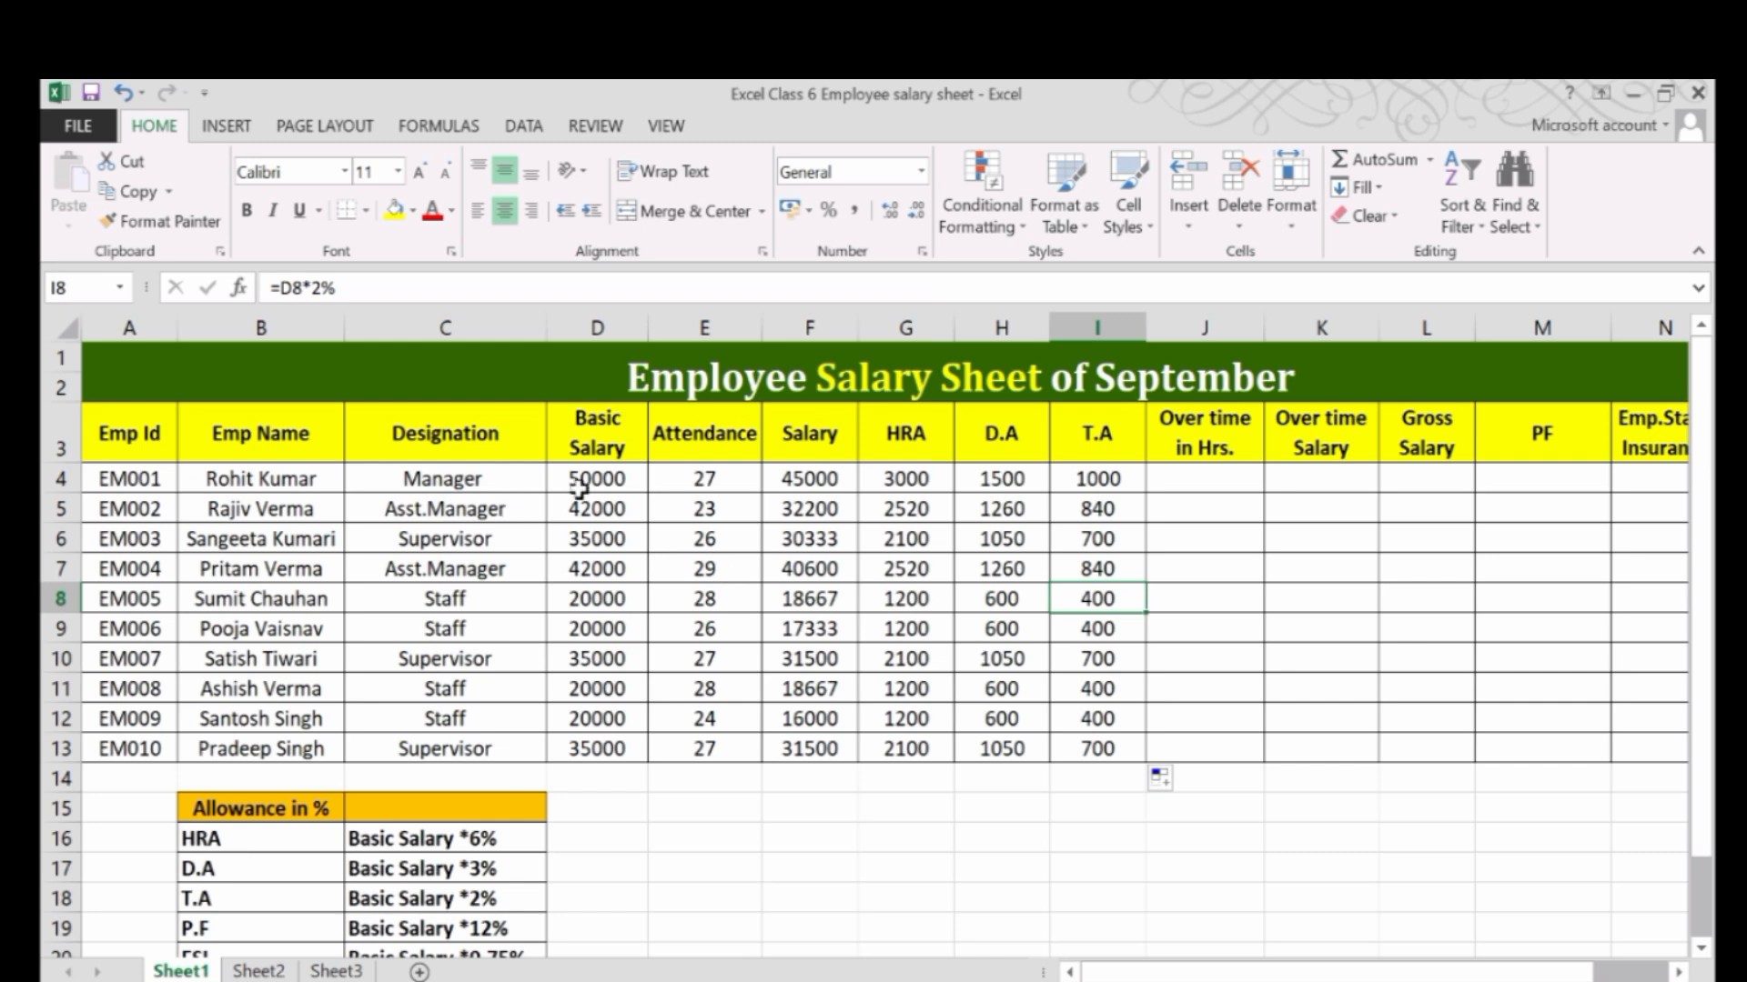
{"action": "left_click_drag", "start_coordinate": [1098, 479], "coordinate": [1103, 651]}
{"action": "left_click", "coordinate": [1098, 659]}
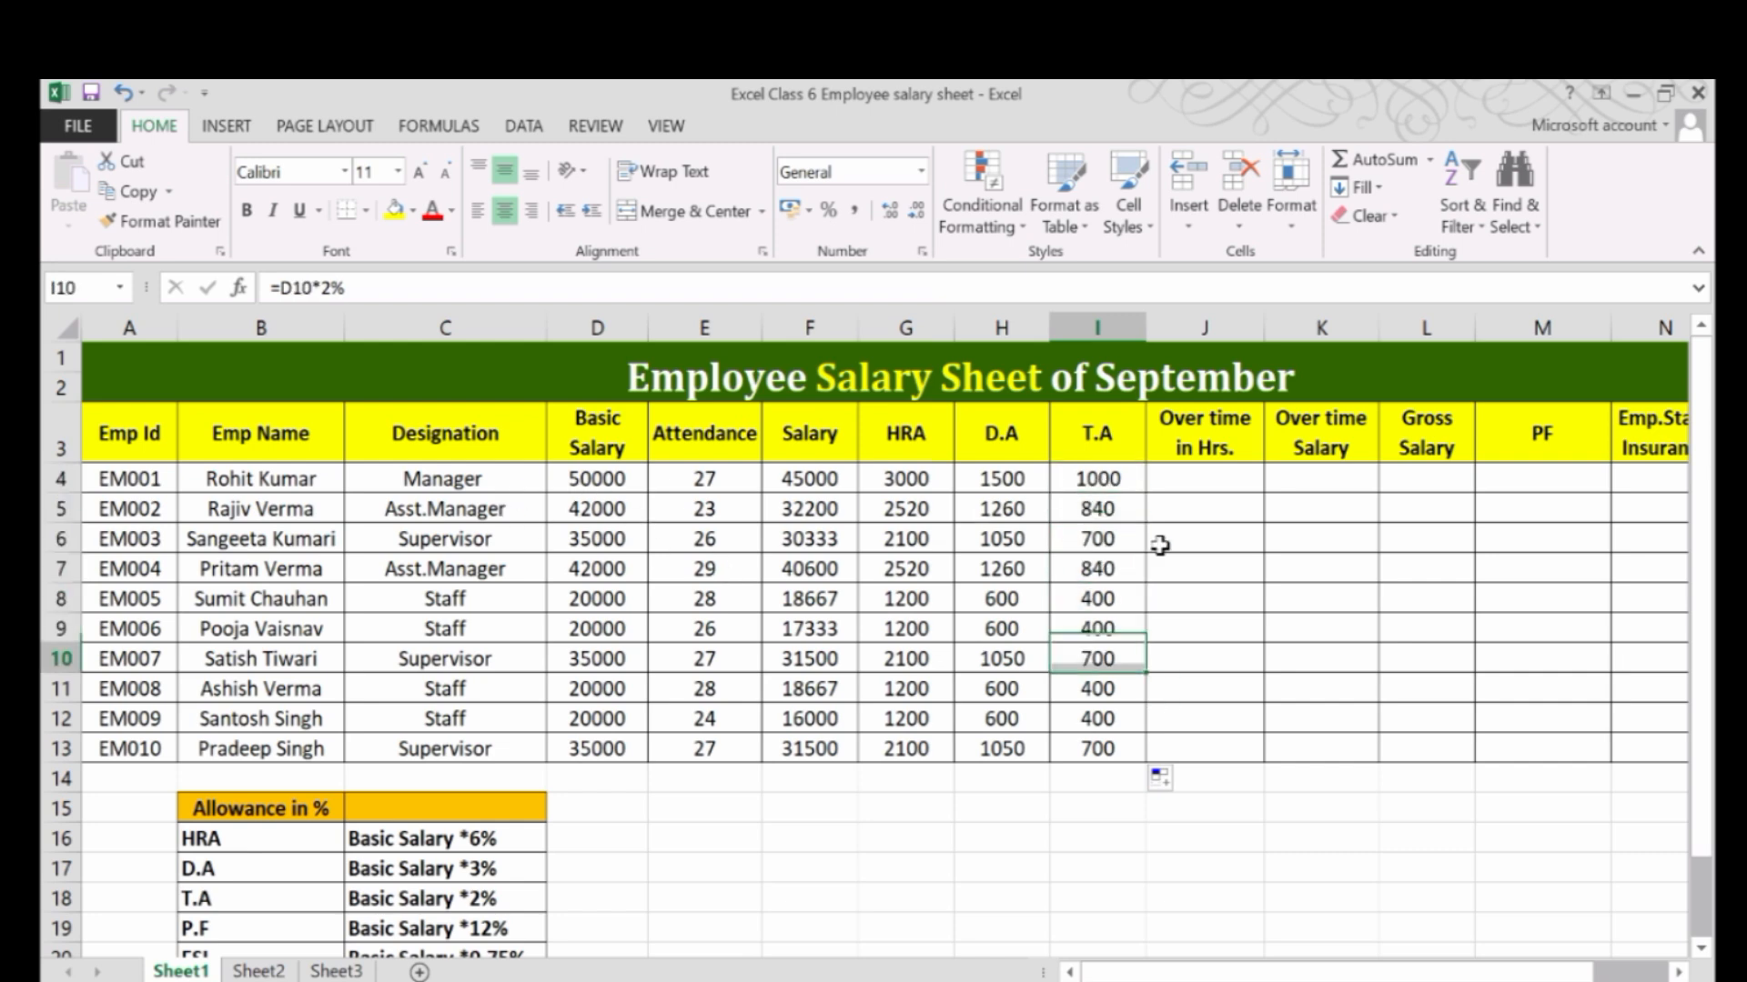
Enter the overtime hours 60, 45, 12, 78, 96, 36, 25, 32, 25 and 32 in cells J4 to J13.
{"action": "left_click", "coordinate": [1203, 474]}
{"action": "left_click_drag", "start_coordinate": [1482, 972], "coordinate": [1555, 972]}
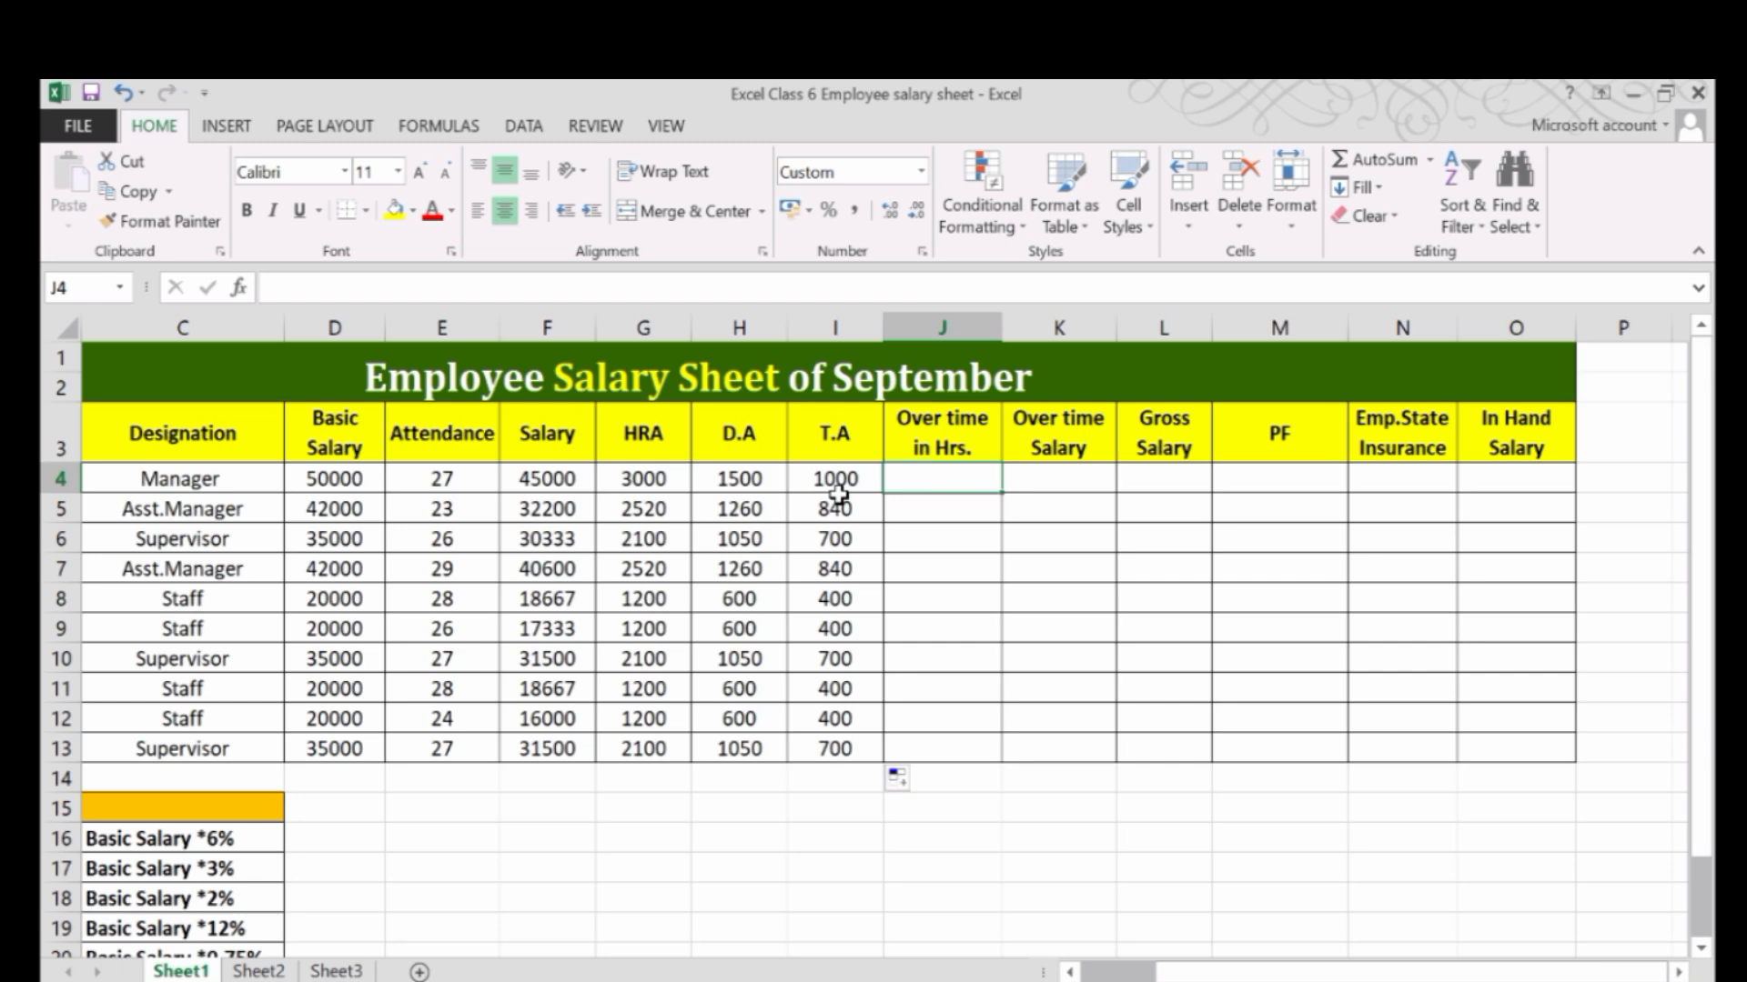
{"action": "type", "text": "6"}
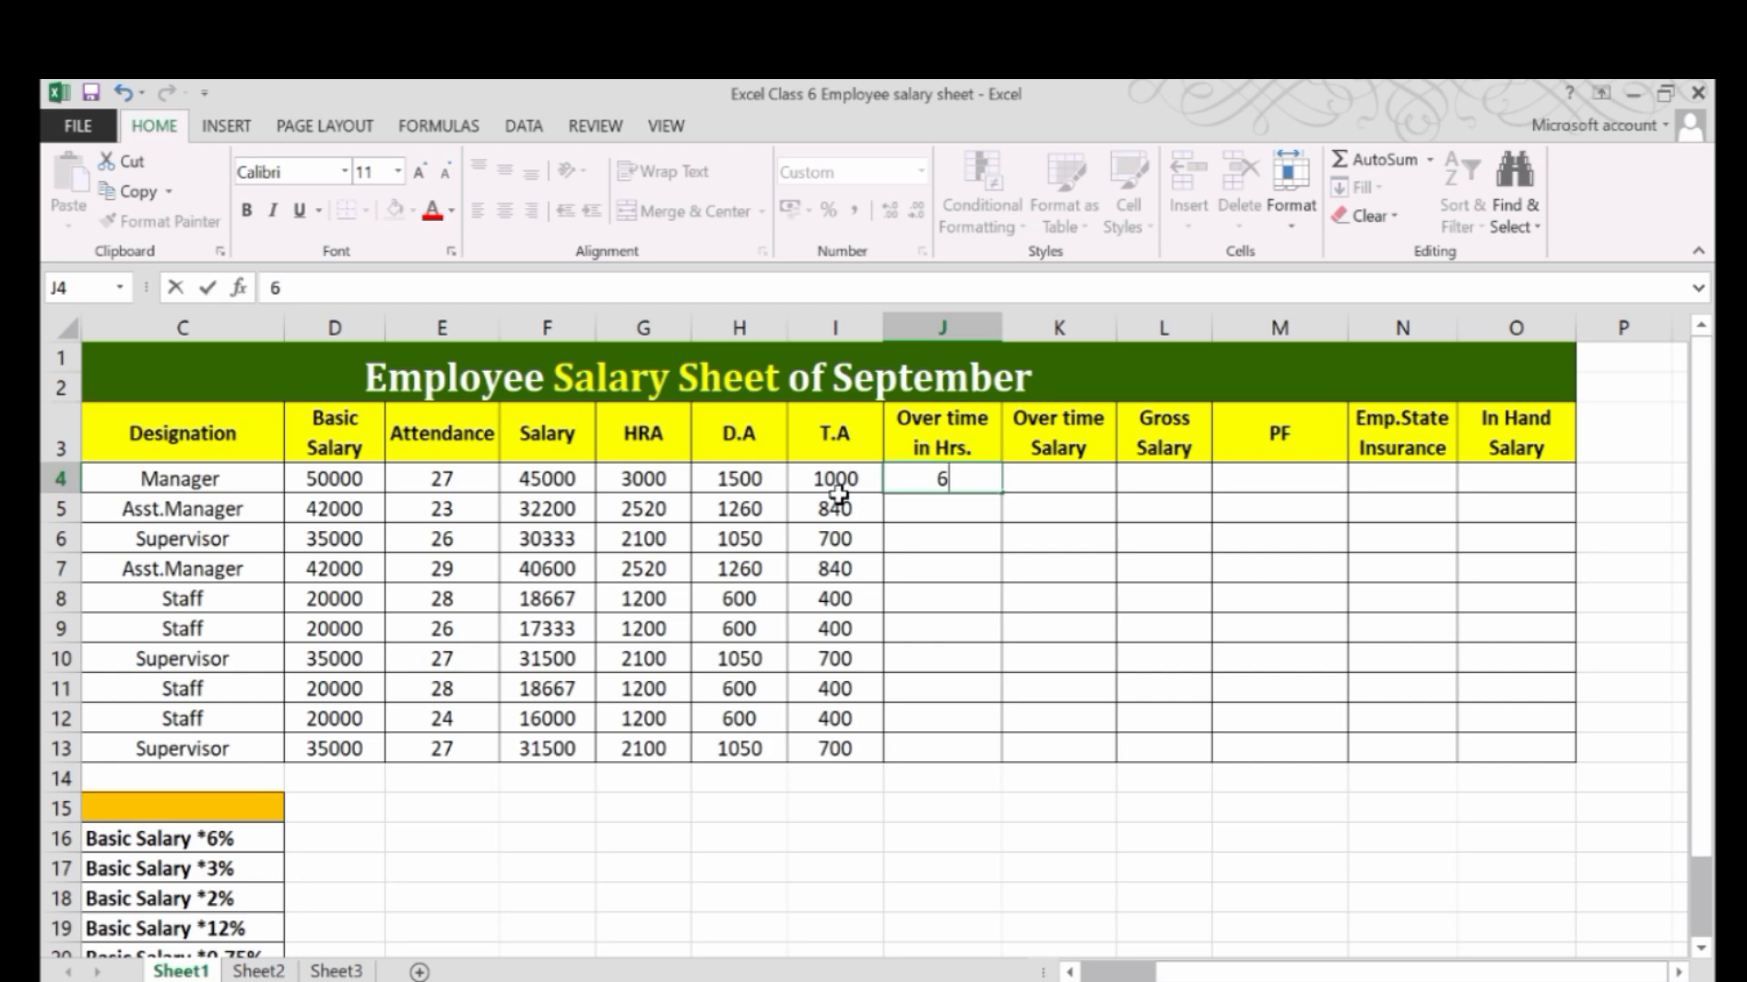
{"action": "type", "text": "0"}
{"action": "key", "text": "Return"}
{"action": "type", "text": "45"}
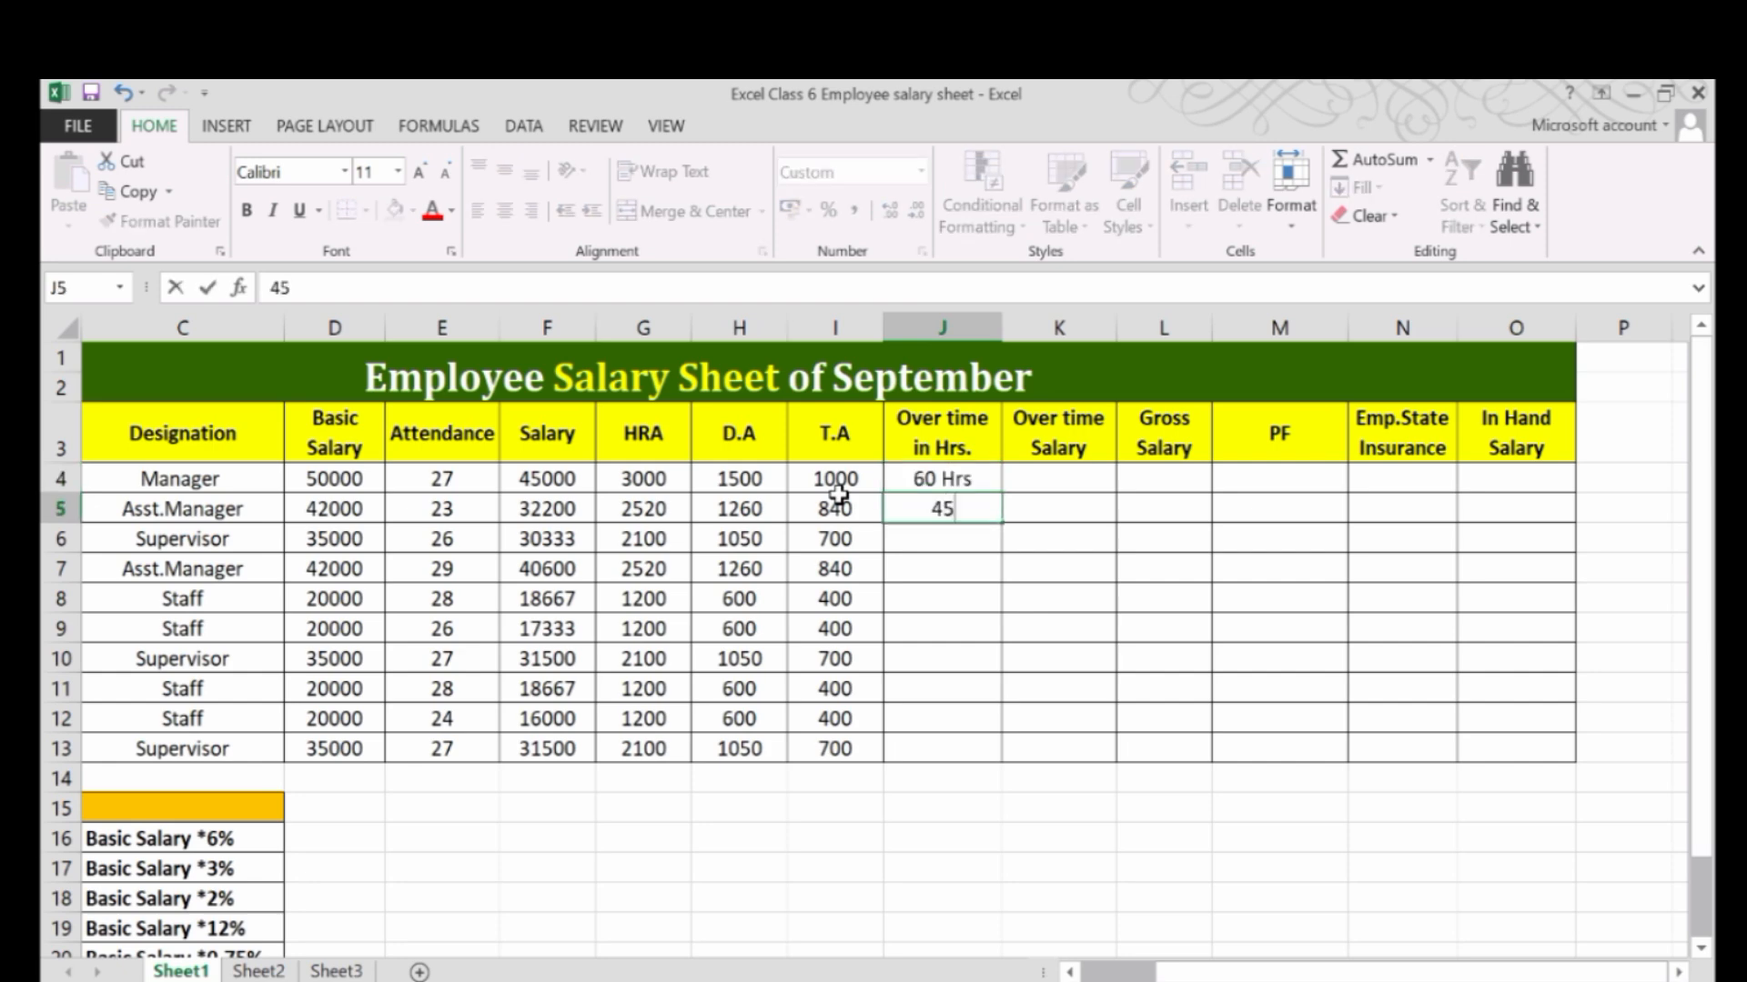
{"action": "key", "text": "Return"}
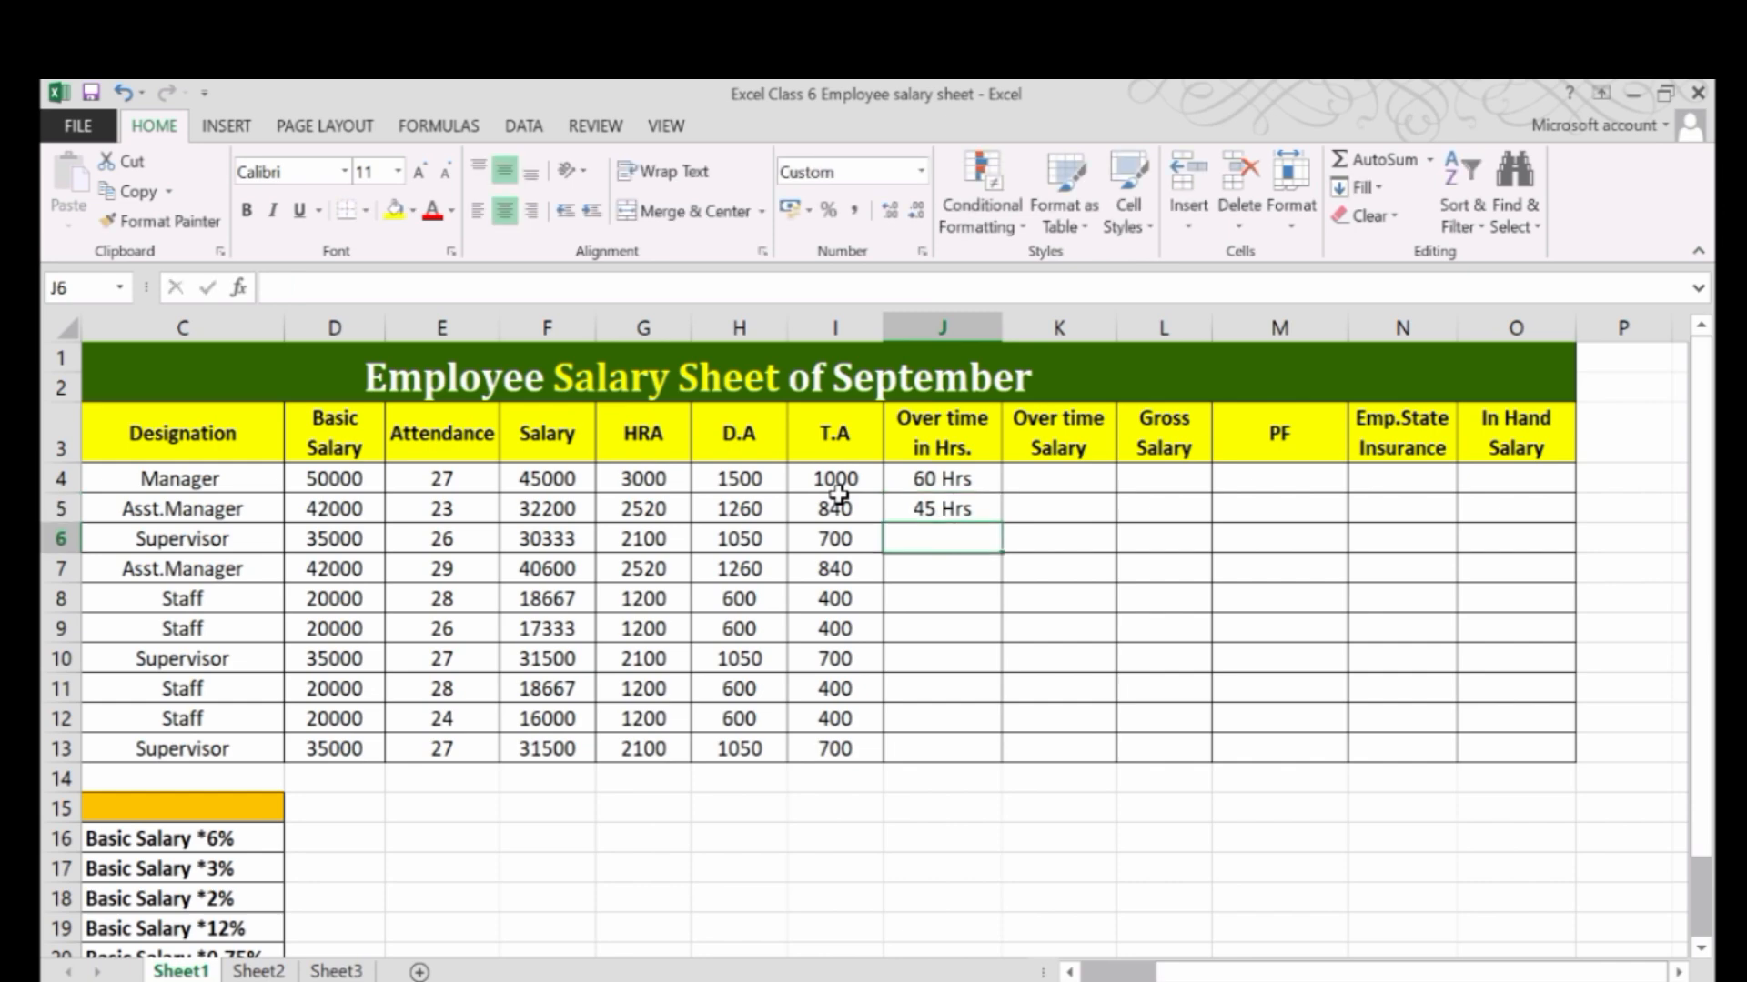
{"action": "type", "text": "12"}
{"action": "key", "text": "Return"}
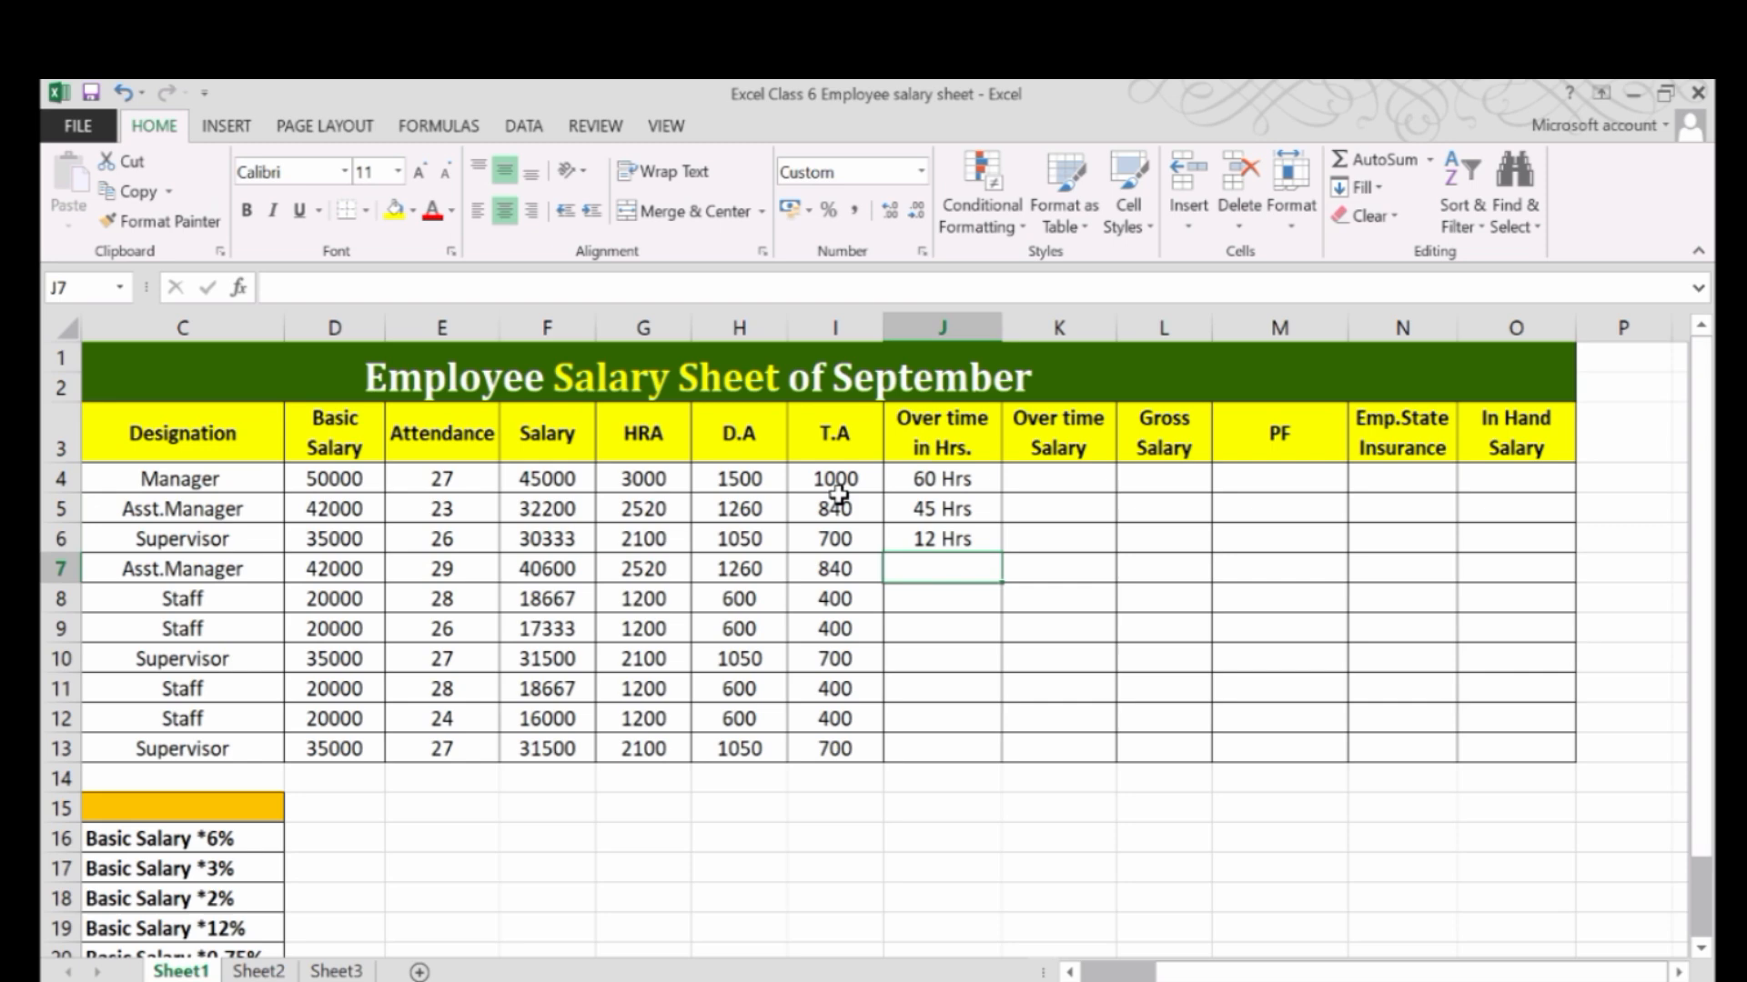
{"action": "type", "text": "78"}
{"action": "key", "text": "Return"}
{"action": "type", "text": "96"}
{"action": "key", "text": "Return"}
{"action": "type", "text": "36"}
{"action": "key", "text": "Return"}
{"action": "type", "text": "25"}
{"action": "key", "text": "Return"}
{"action": "type", "text": "32"}
{"action": "key", "text": "Return"}
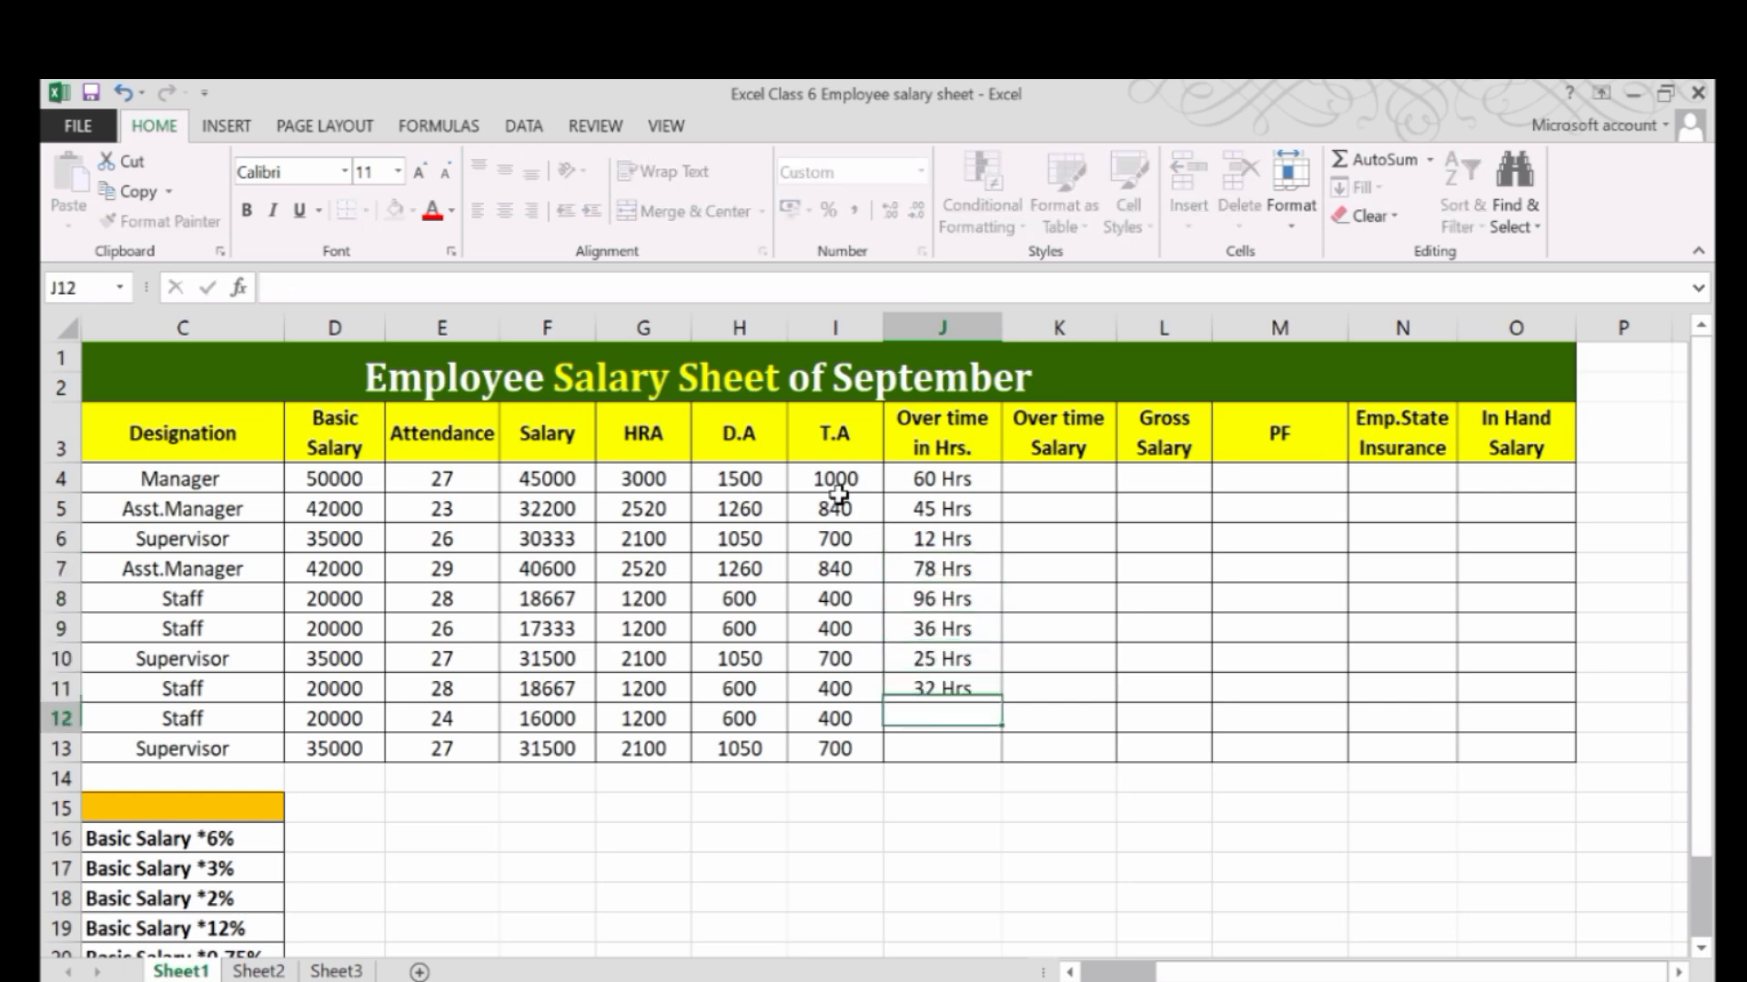
{"action": "type", "text": "25"}
{"action": "key", "text": "Return"}
{"action": "type", "text": "32"}
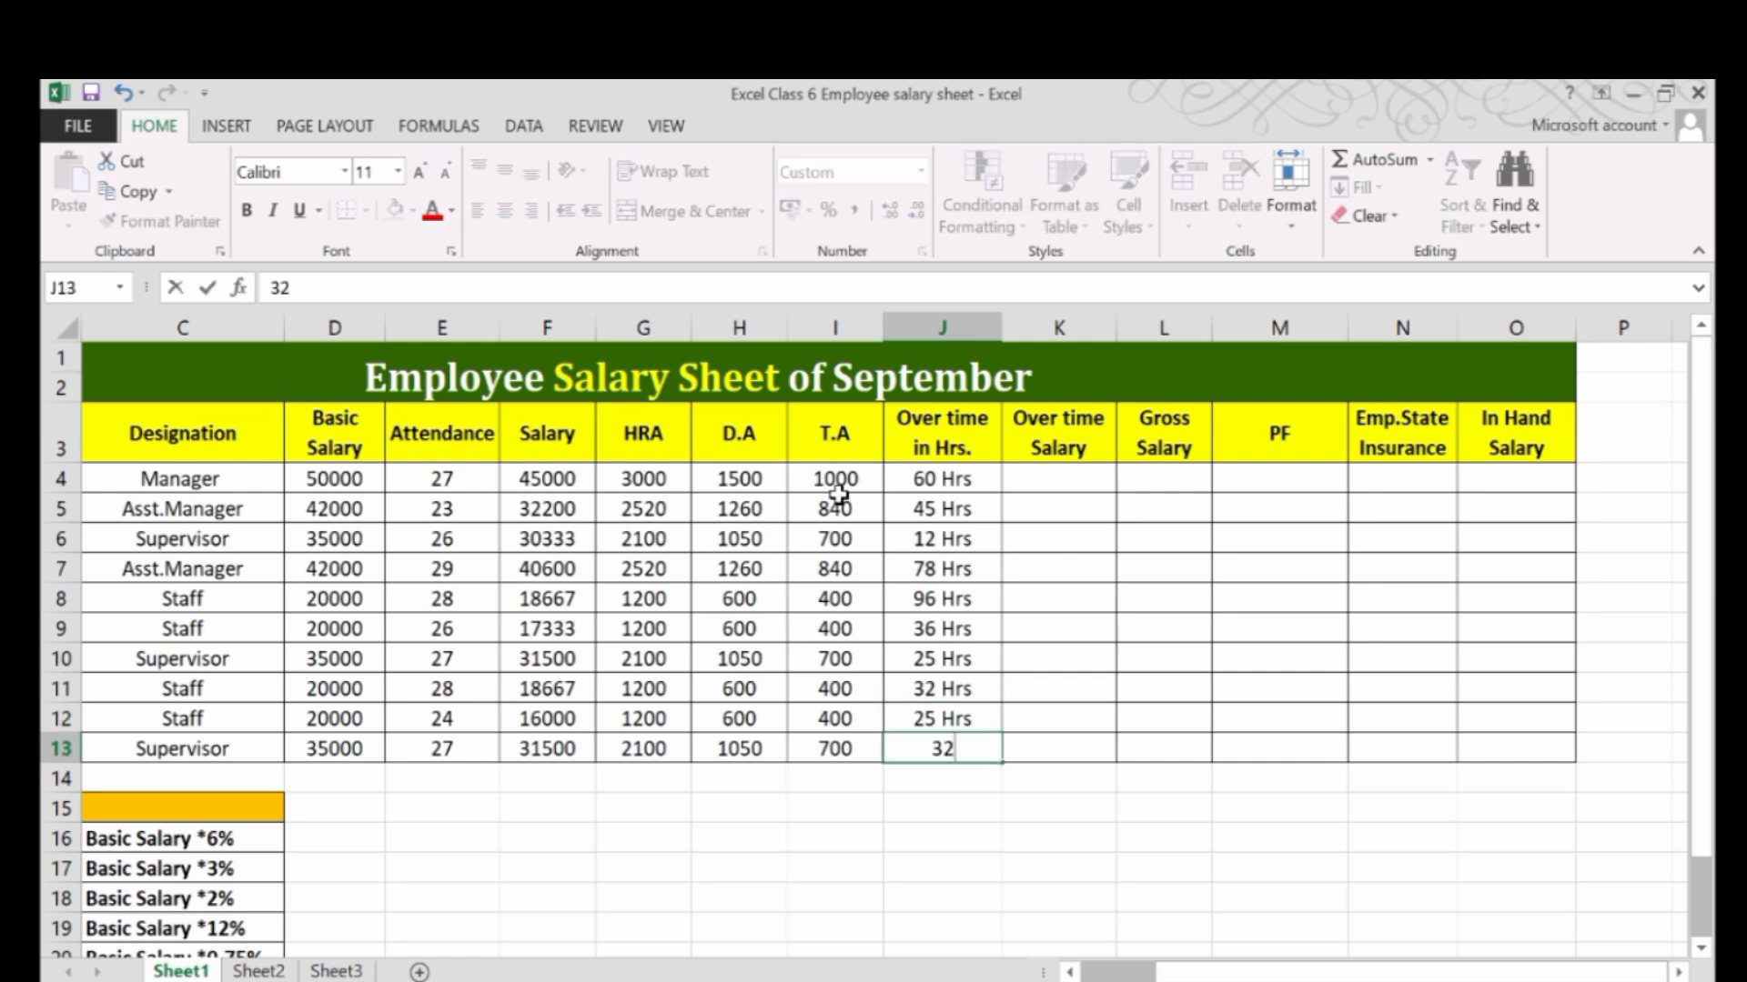
{"action": "key", "text": "Return"}
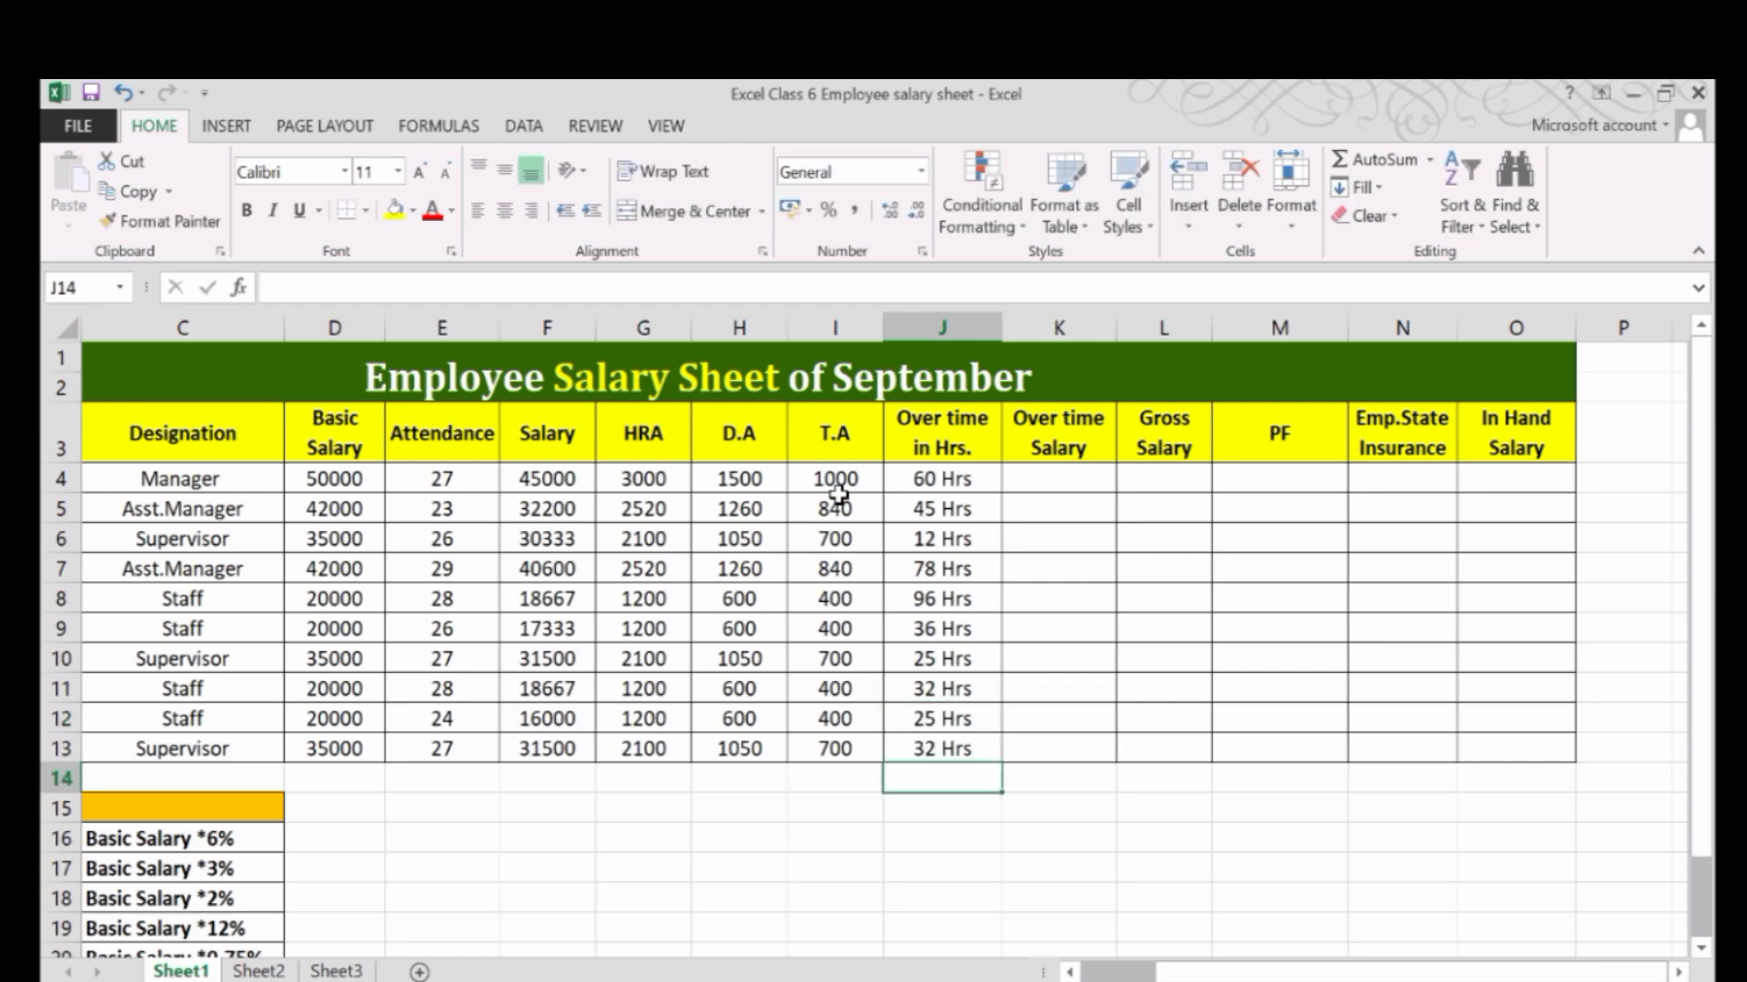
Examine the stored values behind the displayed overtime hours in cells J4, J5, J7 and J11.
{"action": "left_click", "coordinate": [976, 490]}
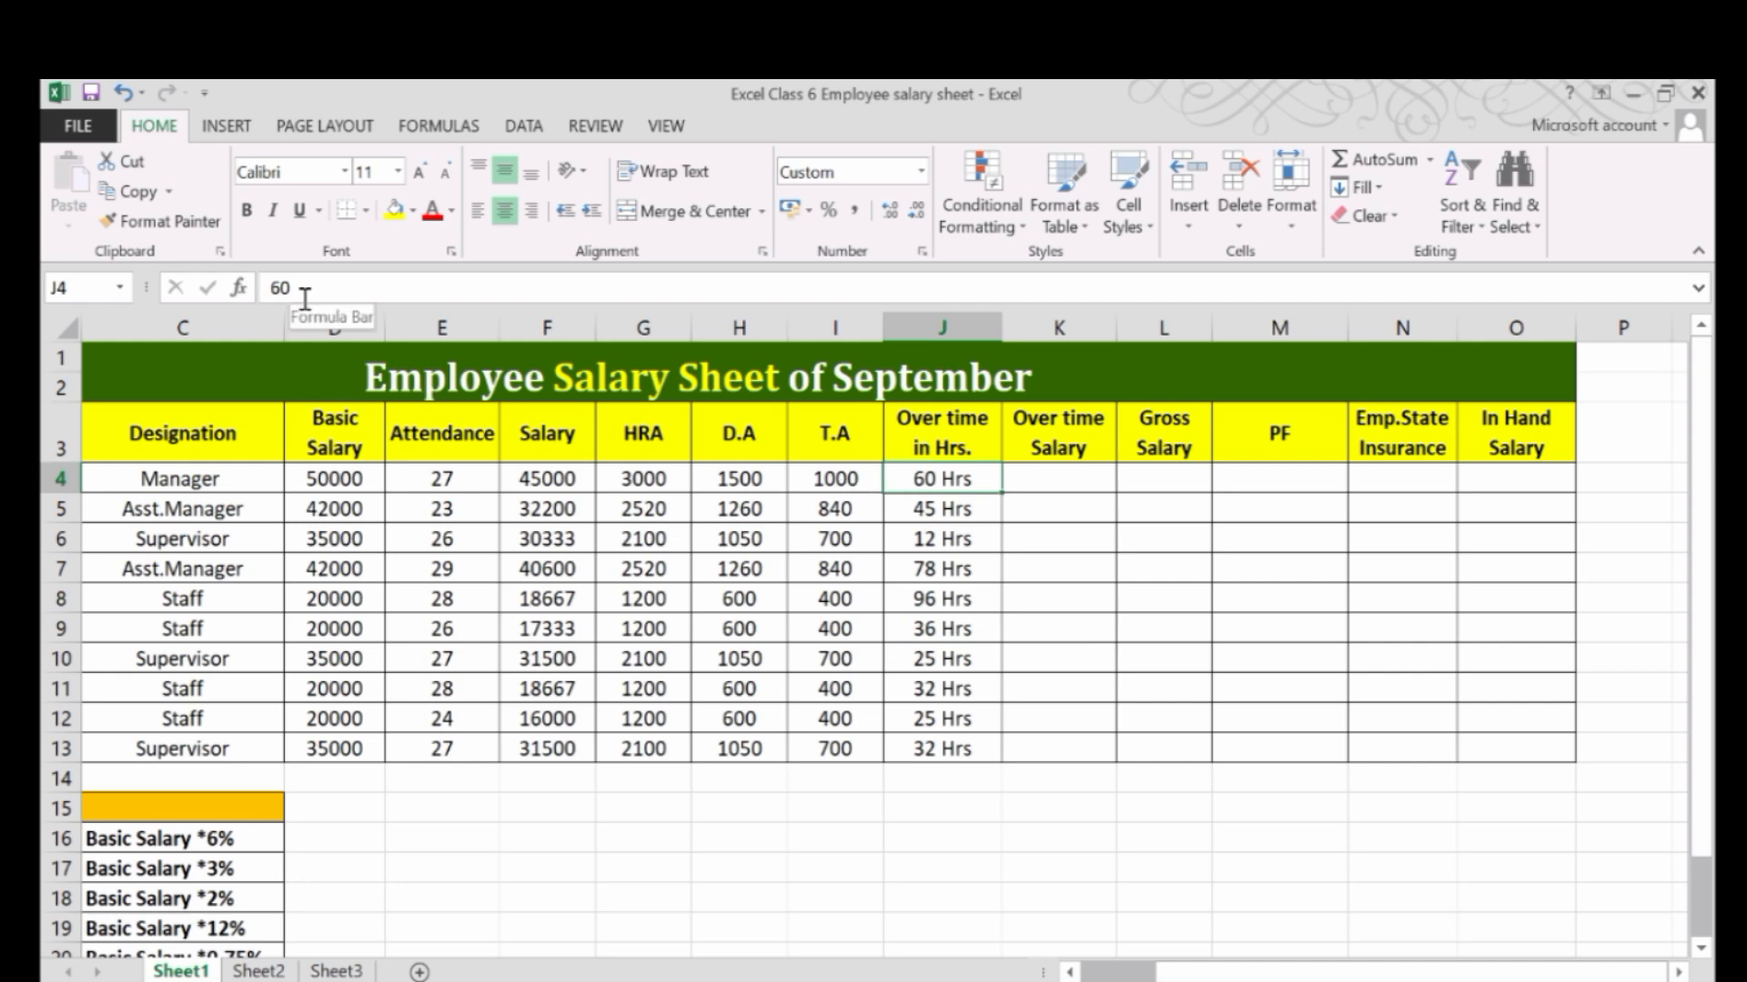
{"action": "key", "text": "ctrl+shift+plus"}
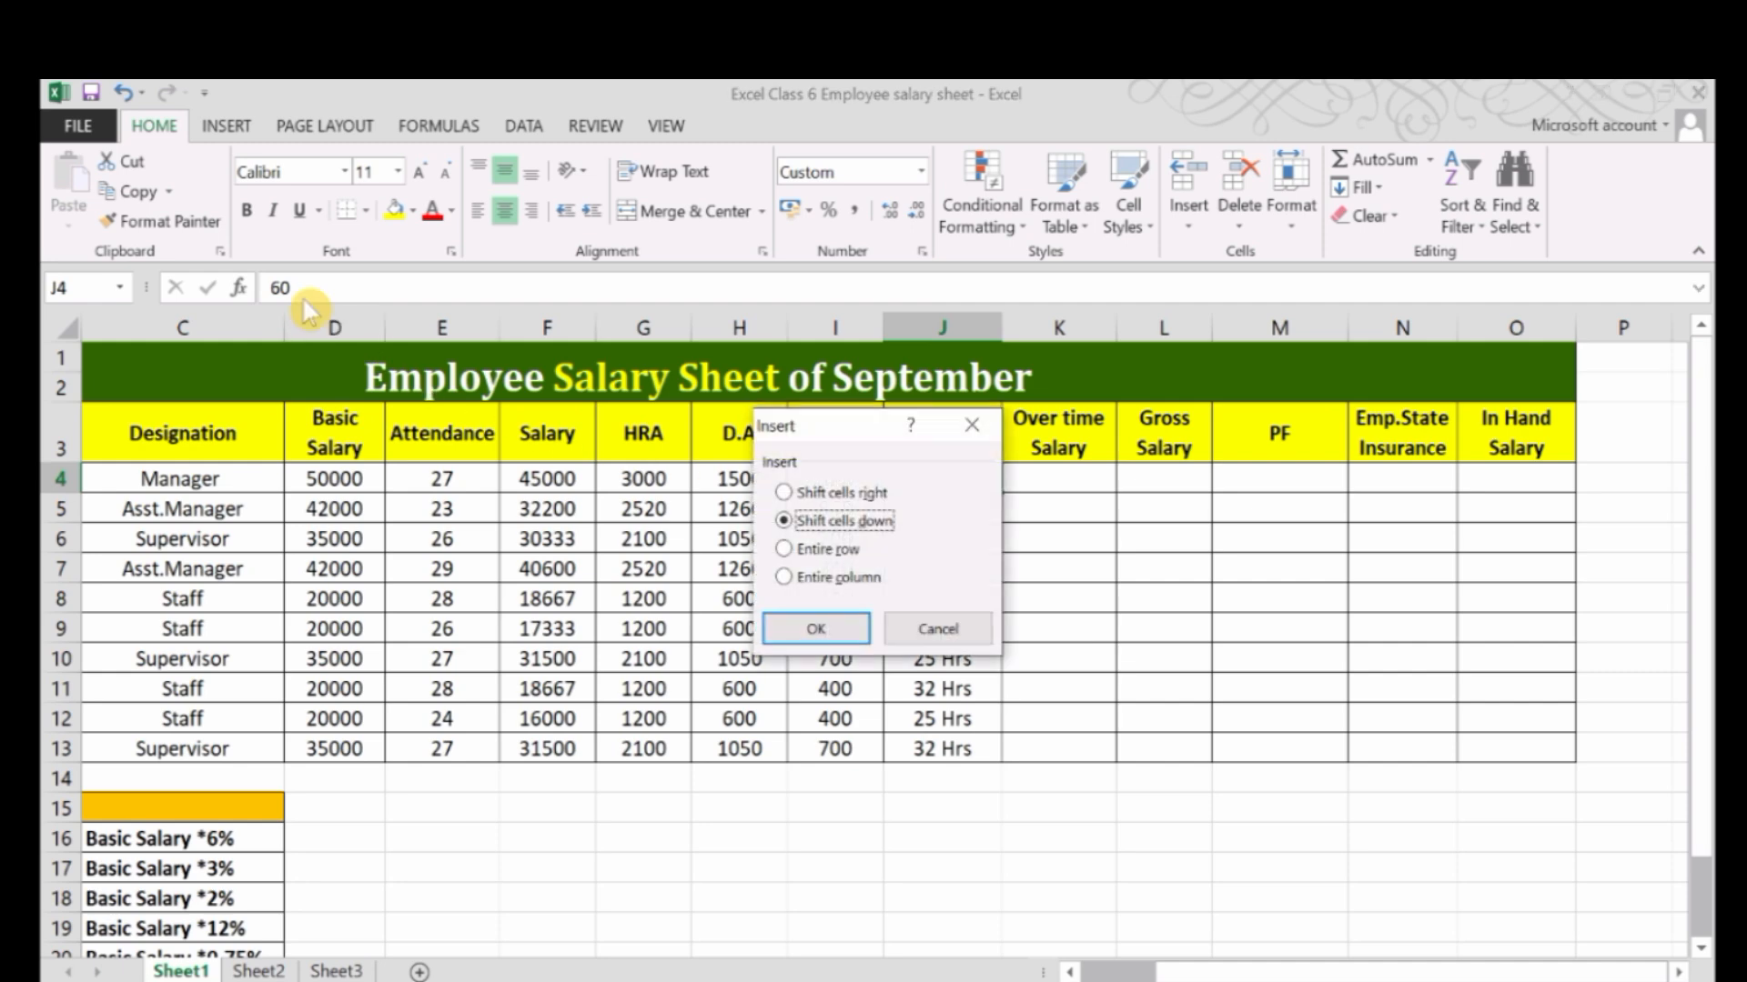
{"action": "left_click", "coordinate": [972, 425]}
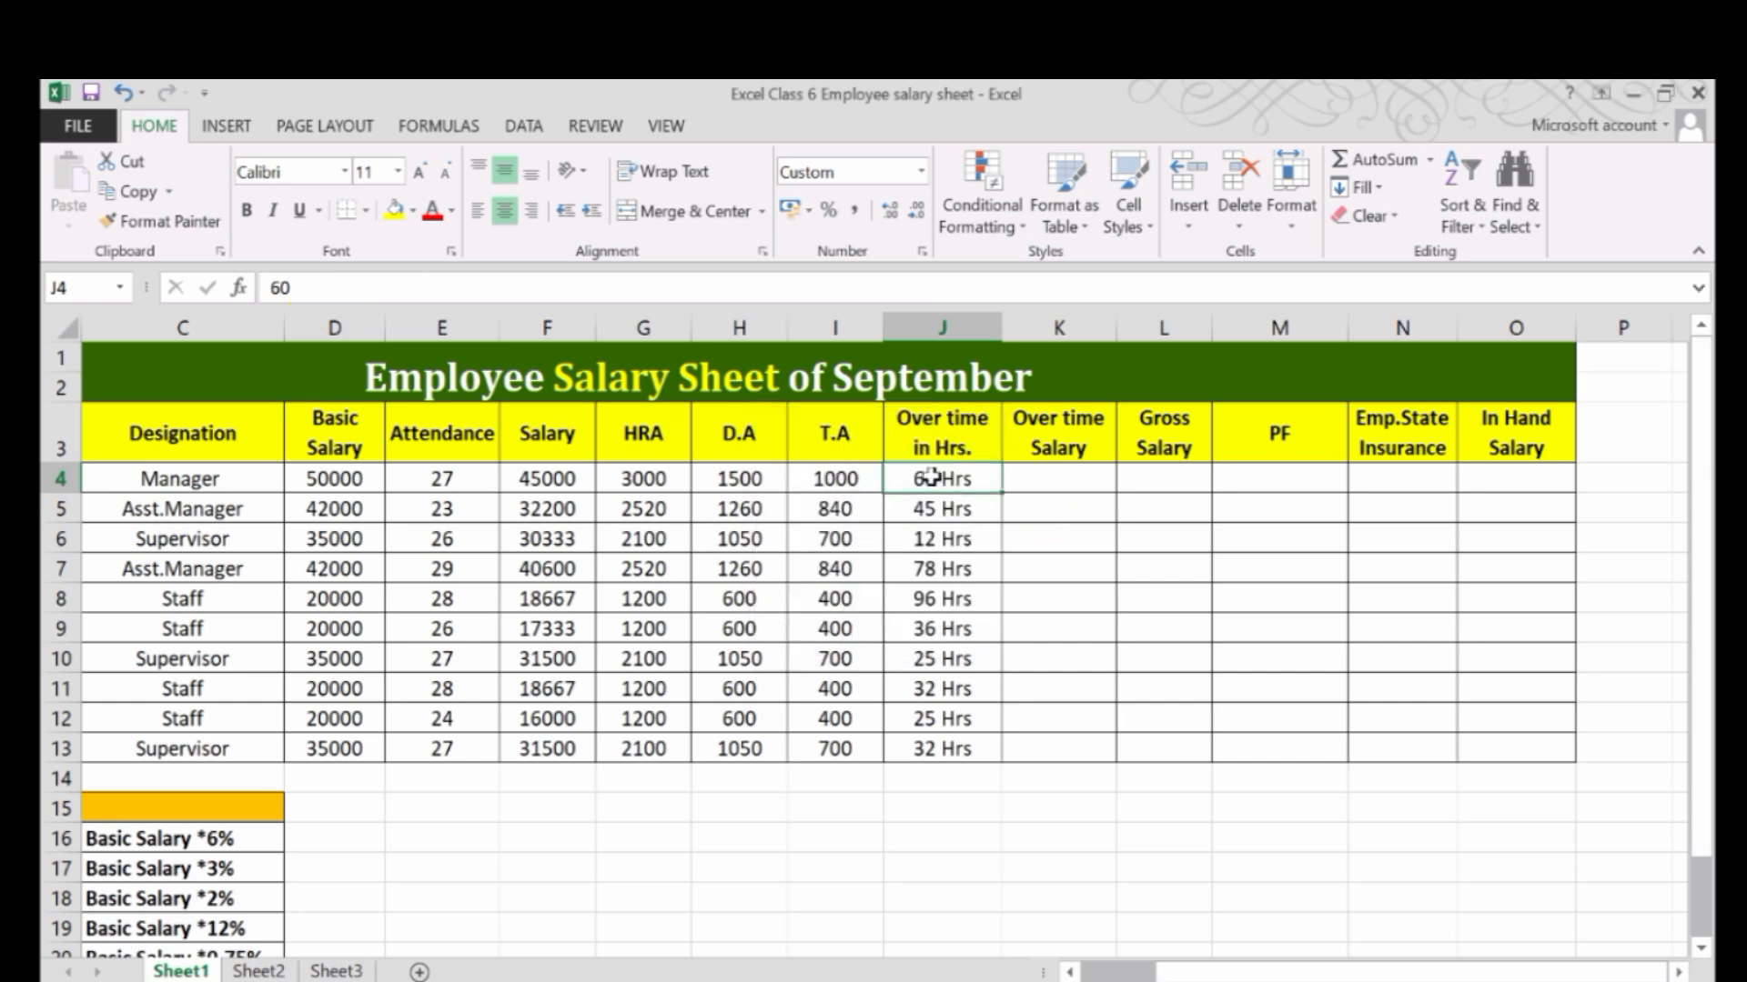
{"action": "left_click", "coordinate": [942, 508]}
{"action": "left_click", "coordinate": [937, 565]}
{"action": "left_click", "coordinate": [951, 681]}
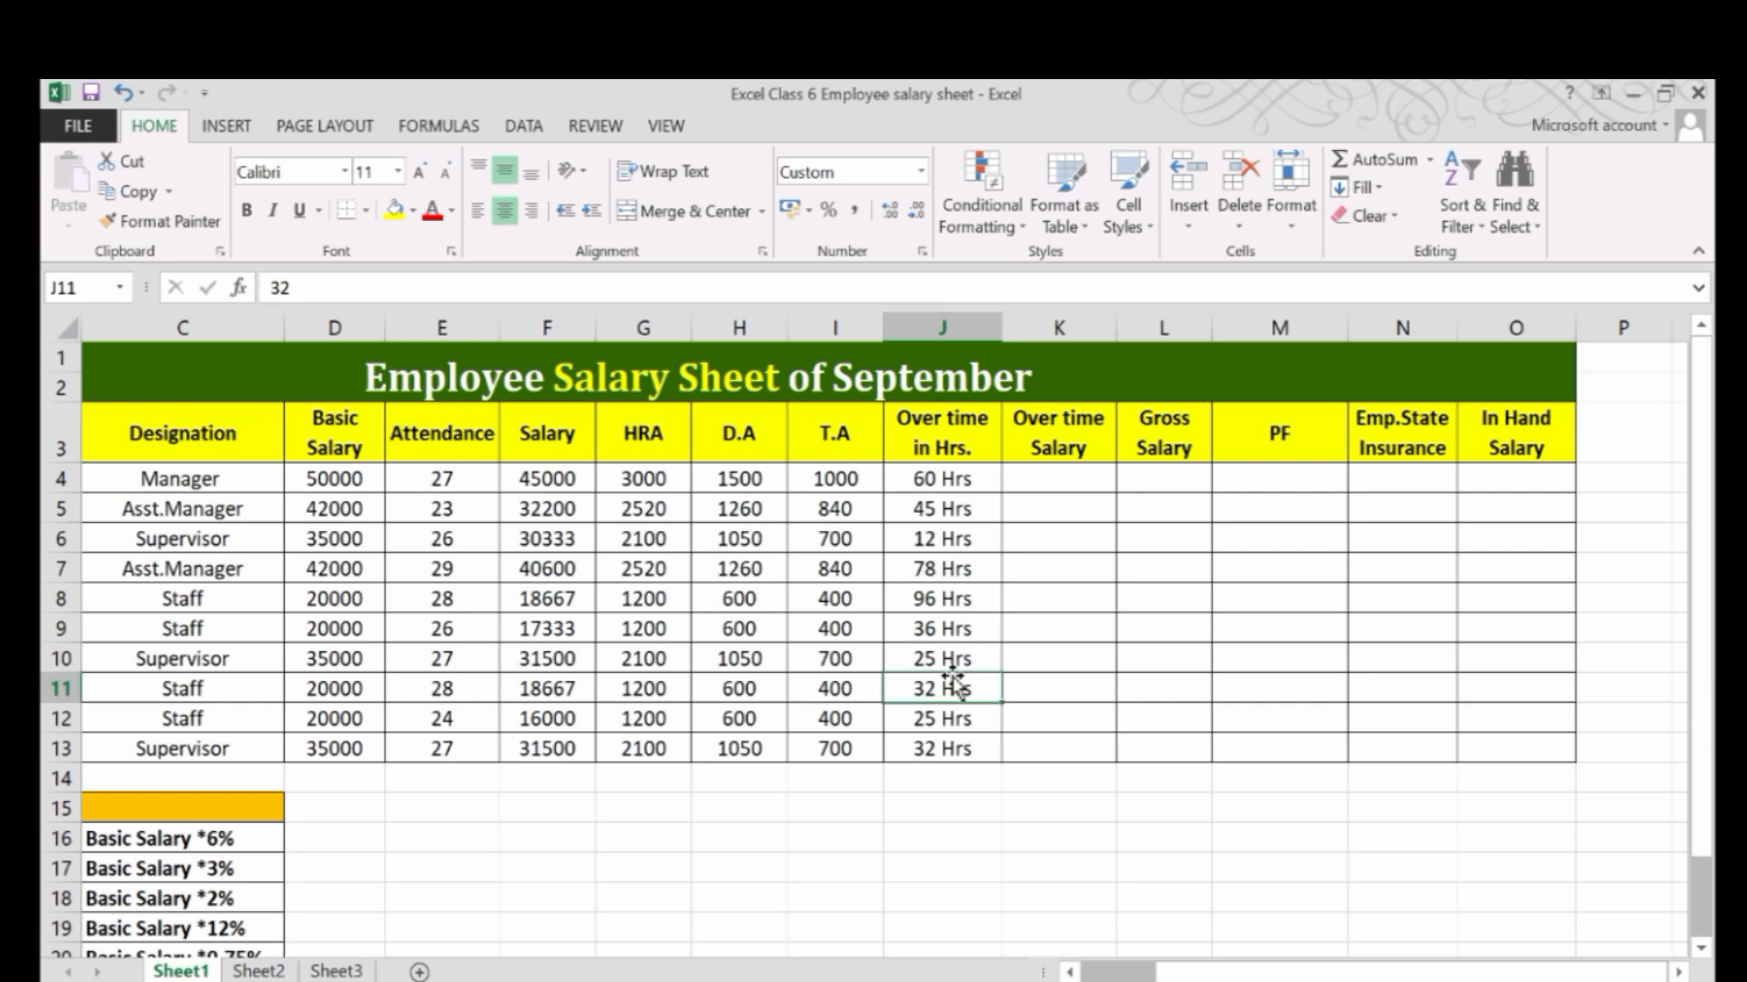
Apply the custom number format # "HRS" to the overtime hours in cells J4 to J13.
{"action": "left_click", "coordinate": [955, 487]}
{"action": "left_click_drag", "start_coordinate": [957, 498], "coordinate": [976, 752]}
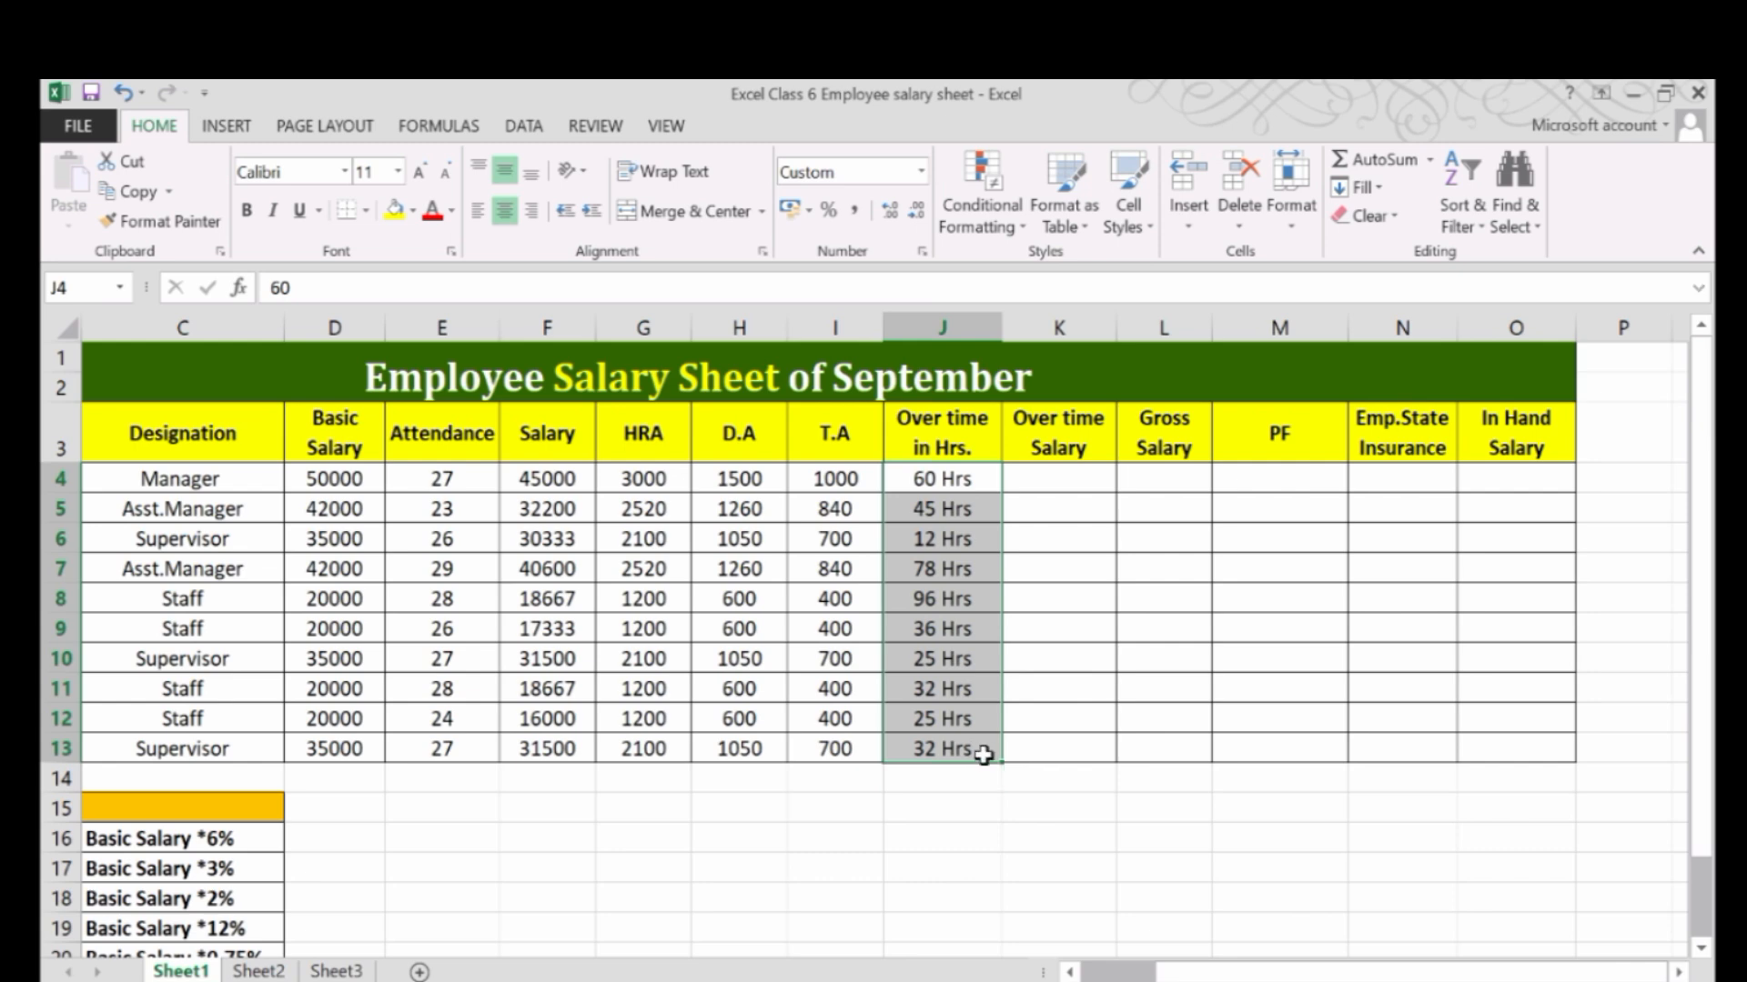
{"action": "key", "text": "ctrl+1"}
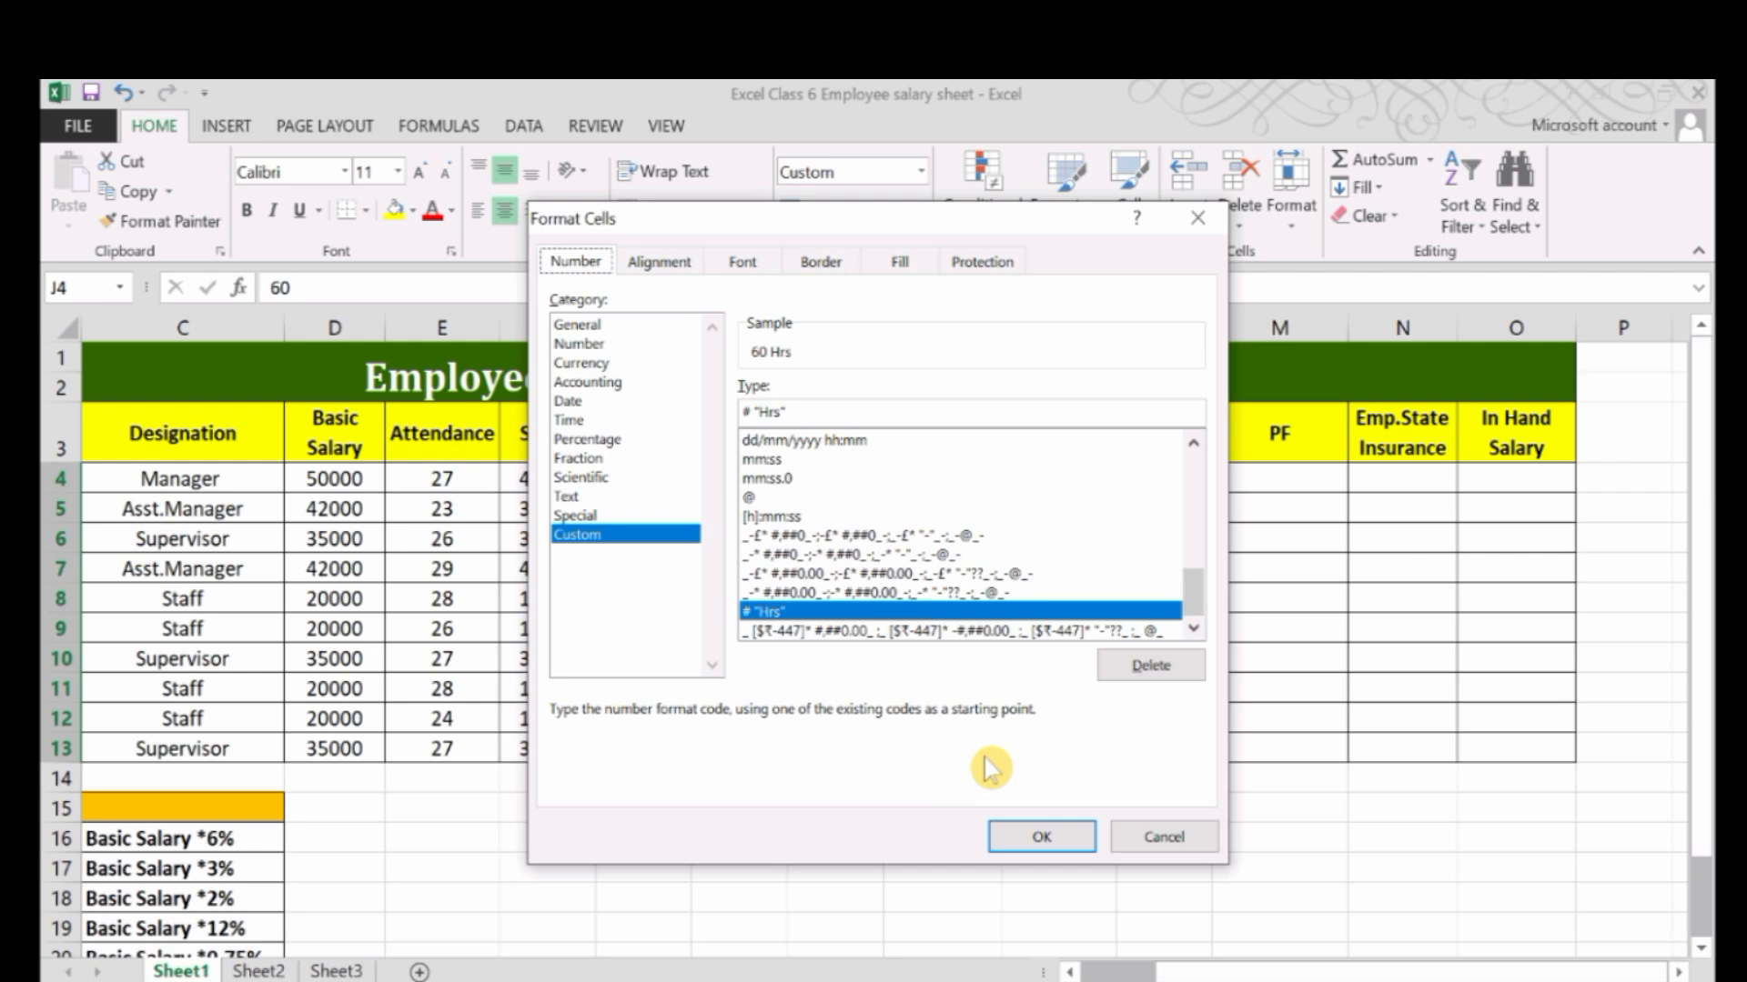
{"action": "left_click", "coordinate": [589, 535]}
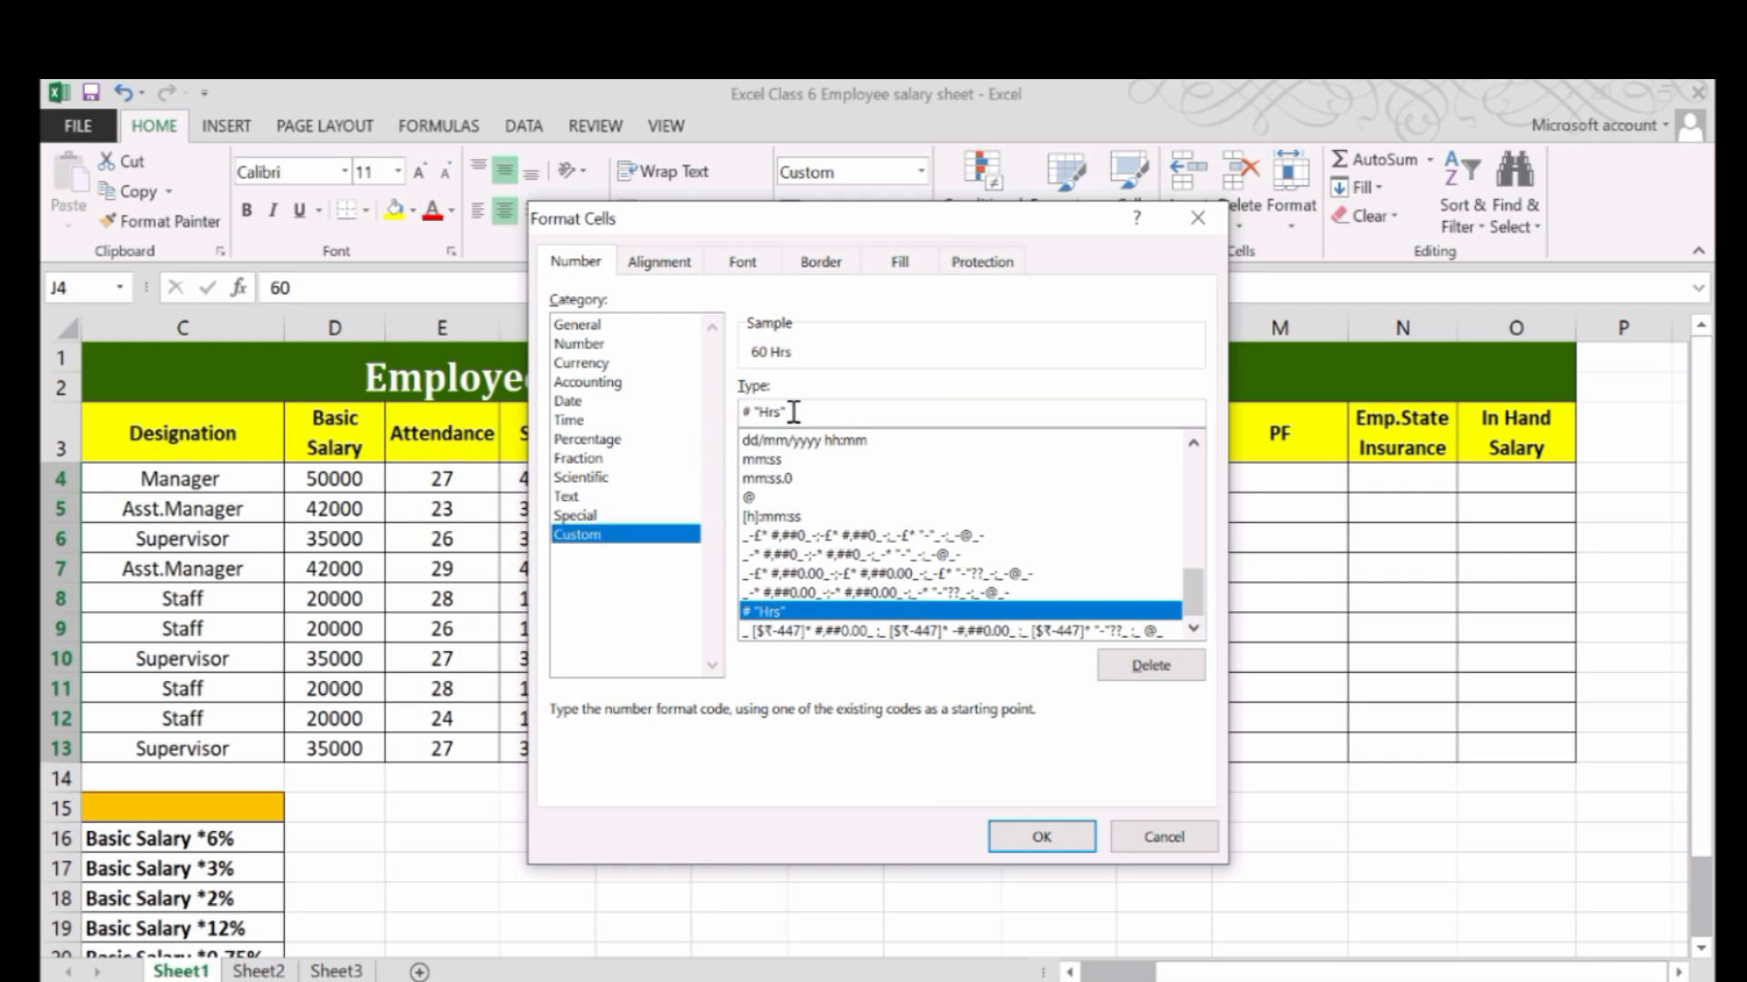
{"action": "left_click", "coordinate": [792, 412]}
{"action": "key", "text": "BackSpace"}
{"action": "key", "text": "BackSpace"}
{"action": "key", "text": "BackSpace"}
{"action": "key", "text": "BackSpace"}
{"action": "key", "text": "BackSpace"}
{"action": "key", "text": "BackSpace"}
{"action": "key", "text": "BackSpace"}
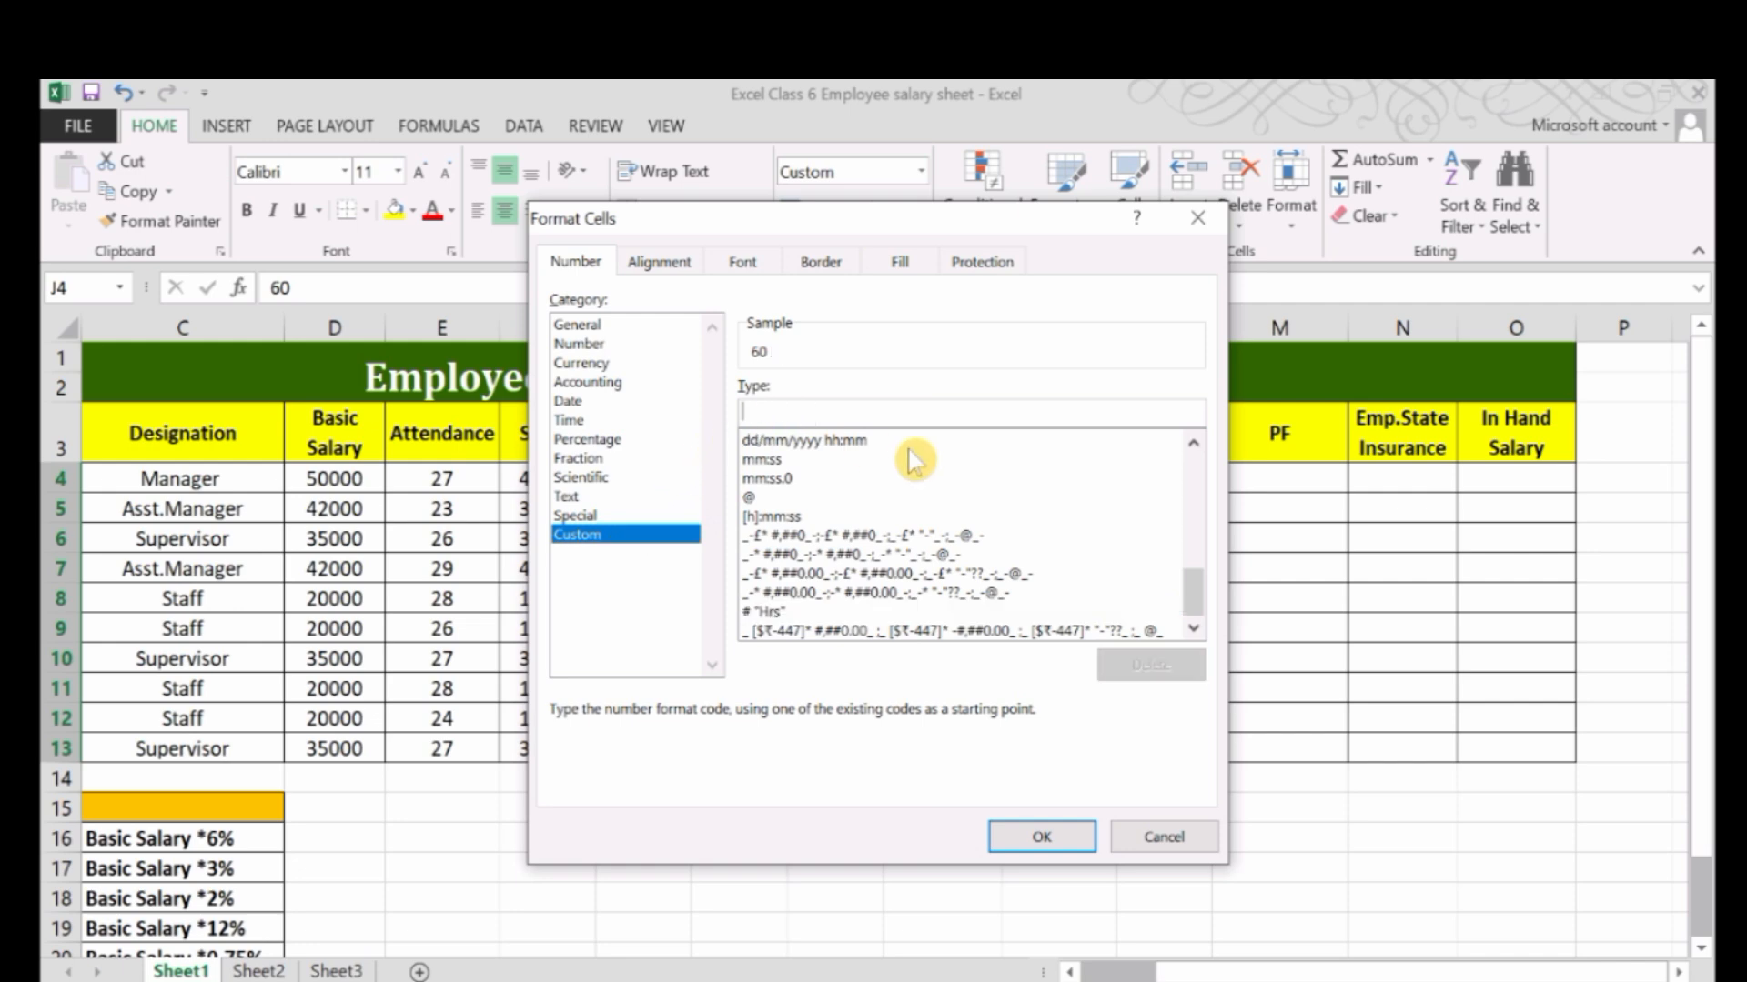
{"action": "type", "text": "#"}
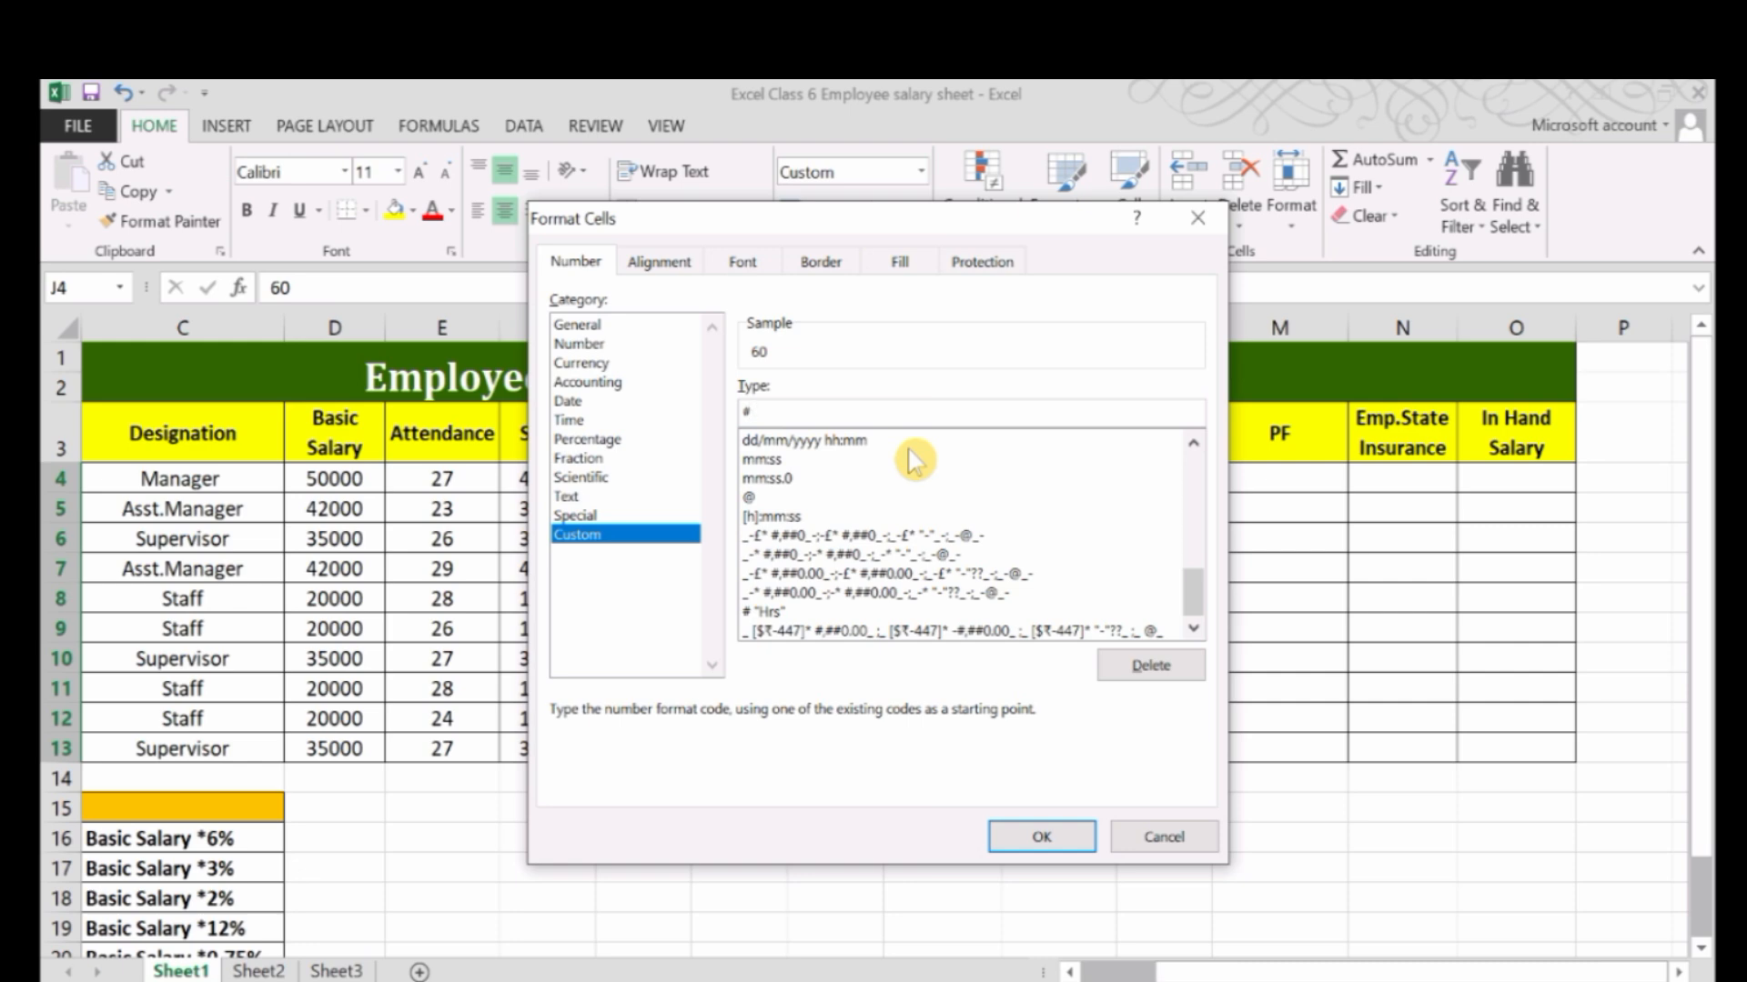
{"action": "type", "text": " \"HRS\""}
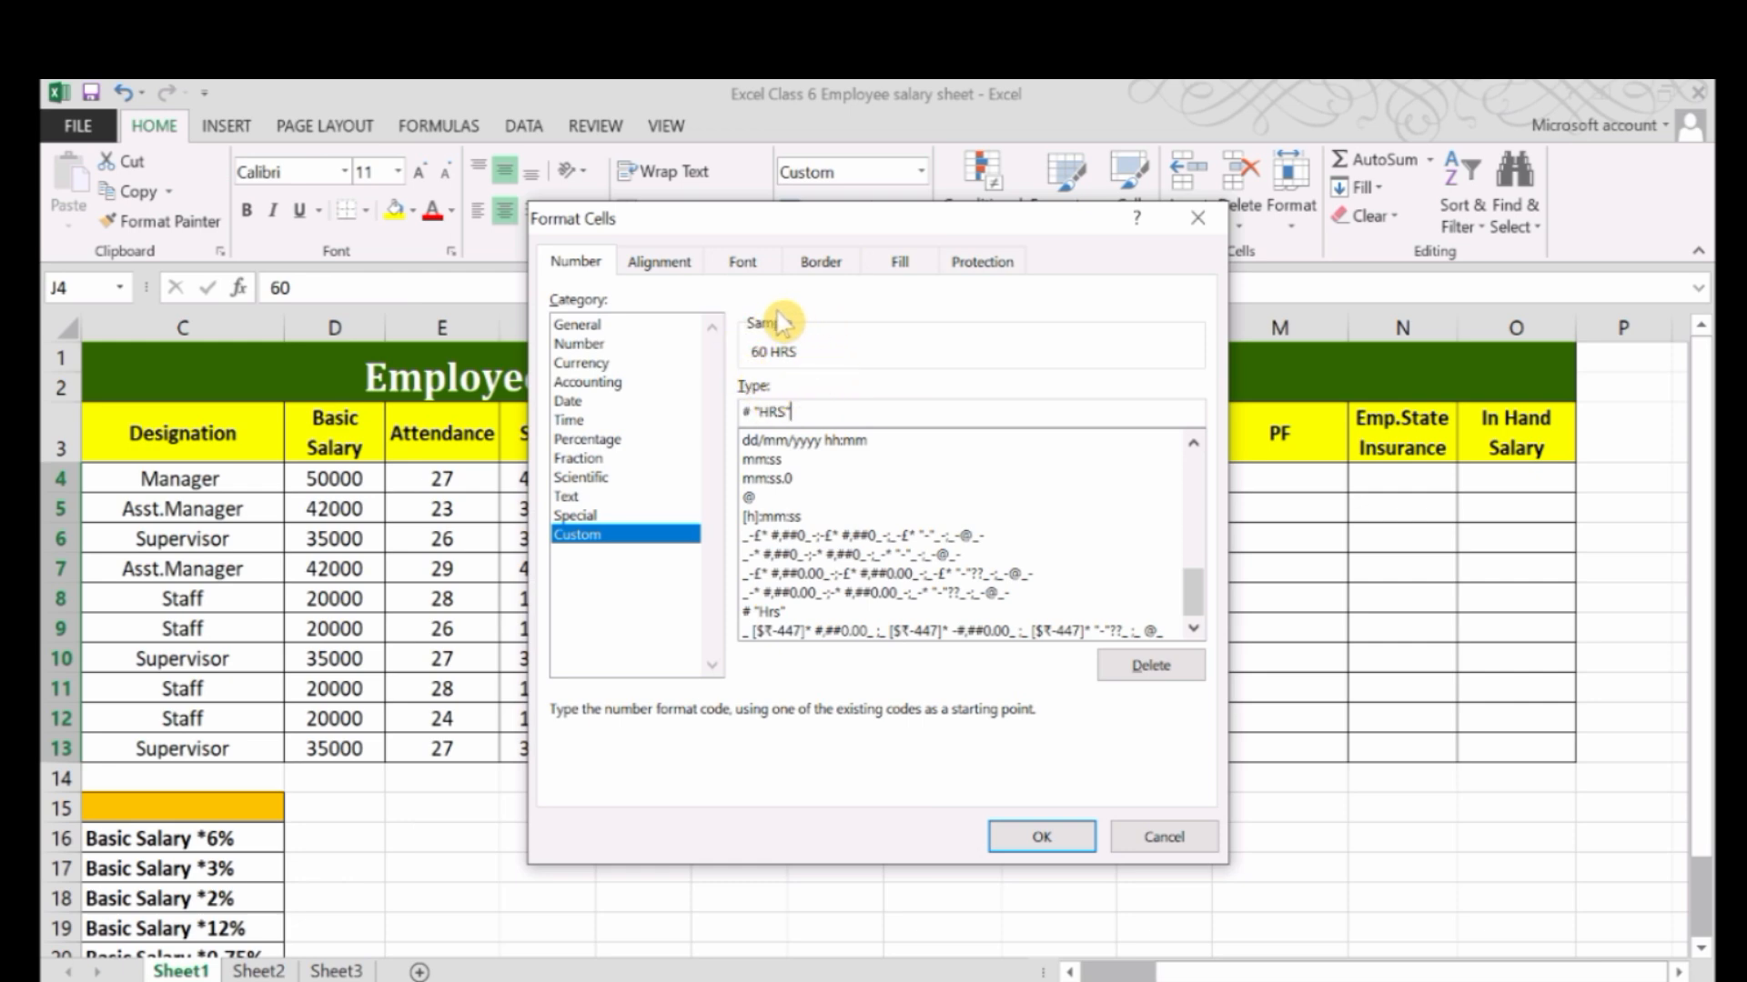
{"action": "left_click", "coordinate": [1024, 837]}
{"action": "left_click", "coordinate": [1093, 719]}
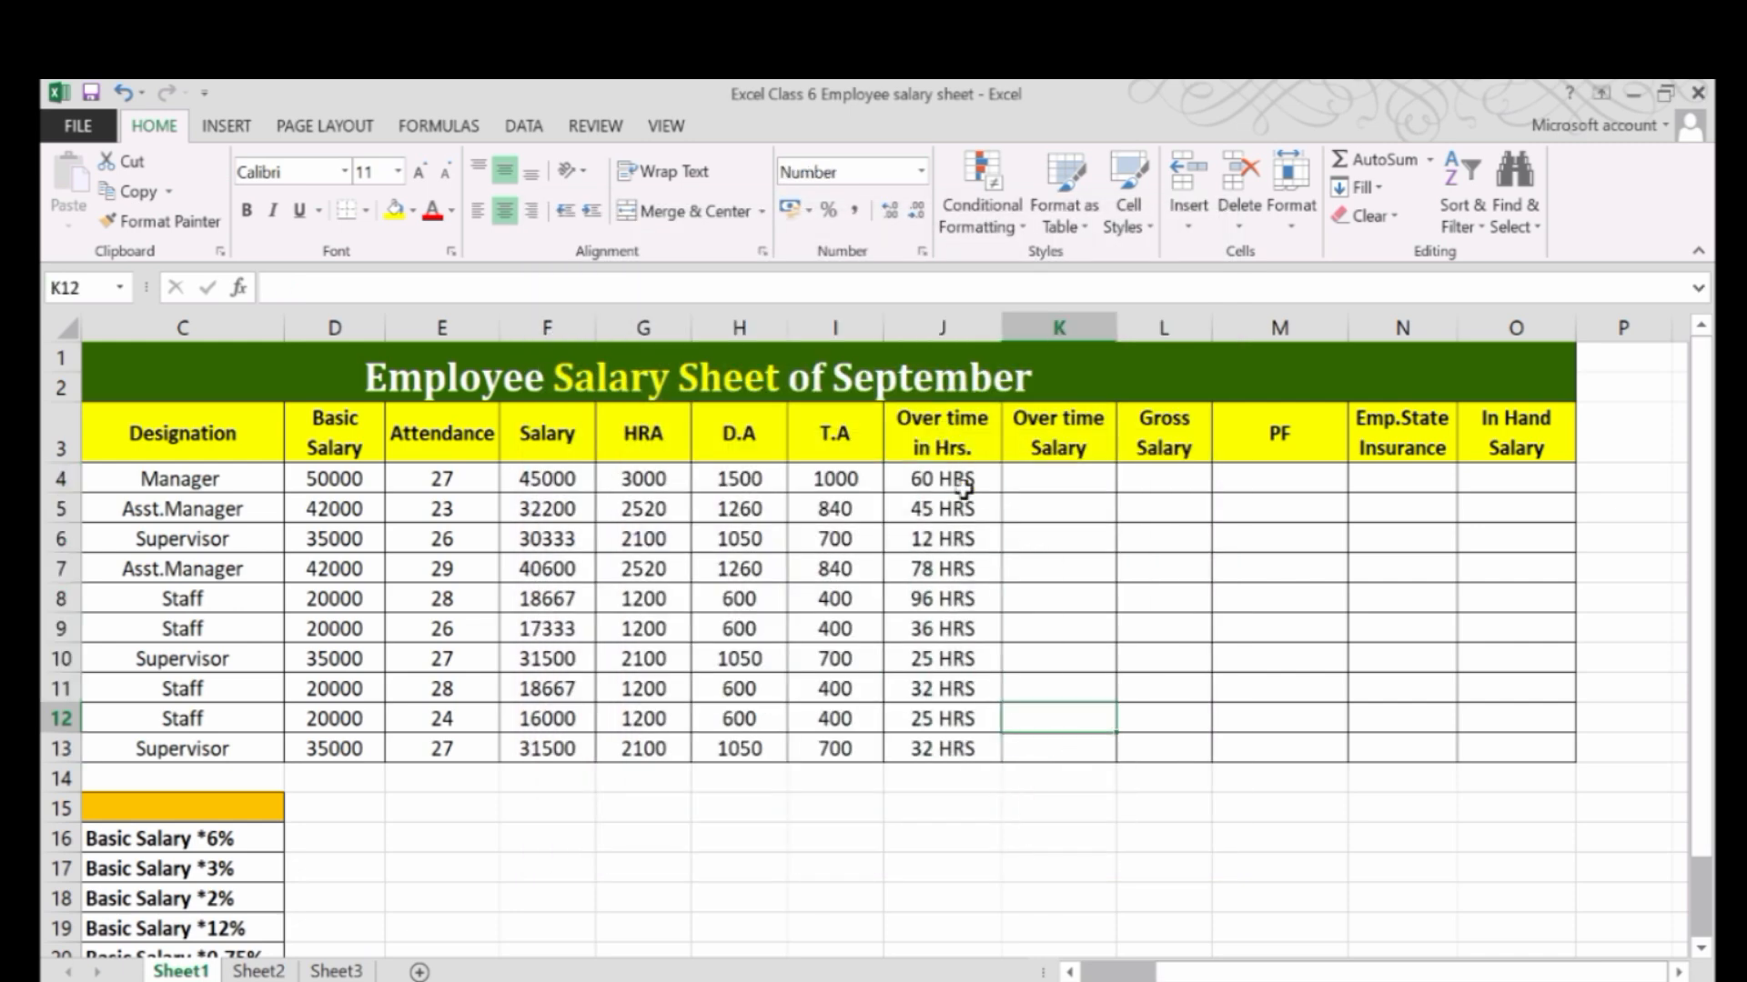
Compare the underlying values of the formatted overtime cells J7 and J5 with their displayed text.
{"action": "left_click_drag", "start_coordinate": [964, 488], "coordinate": [953, 691]}
{"action": "left_click", "coordinate": [940, 572]}
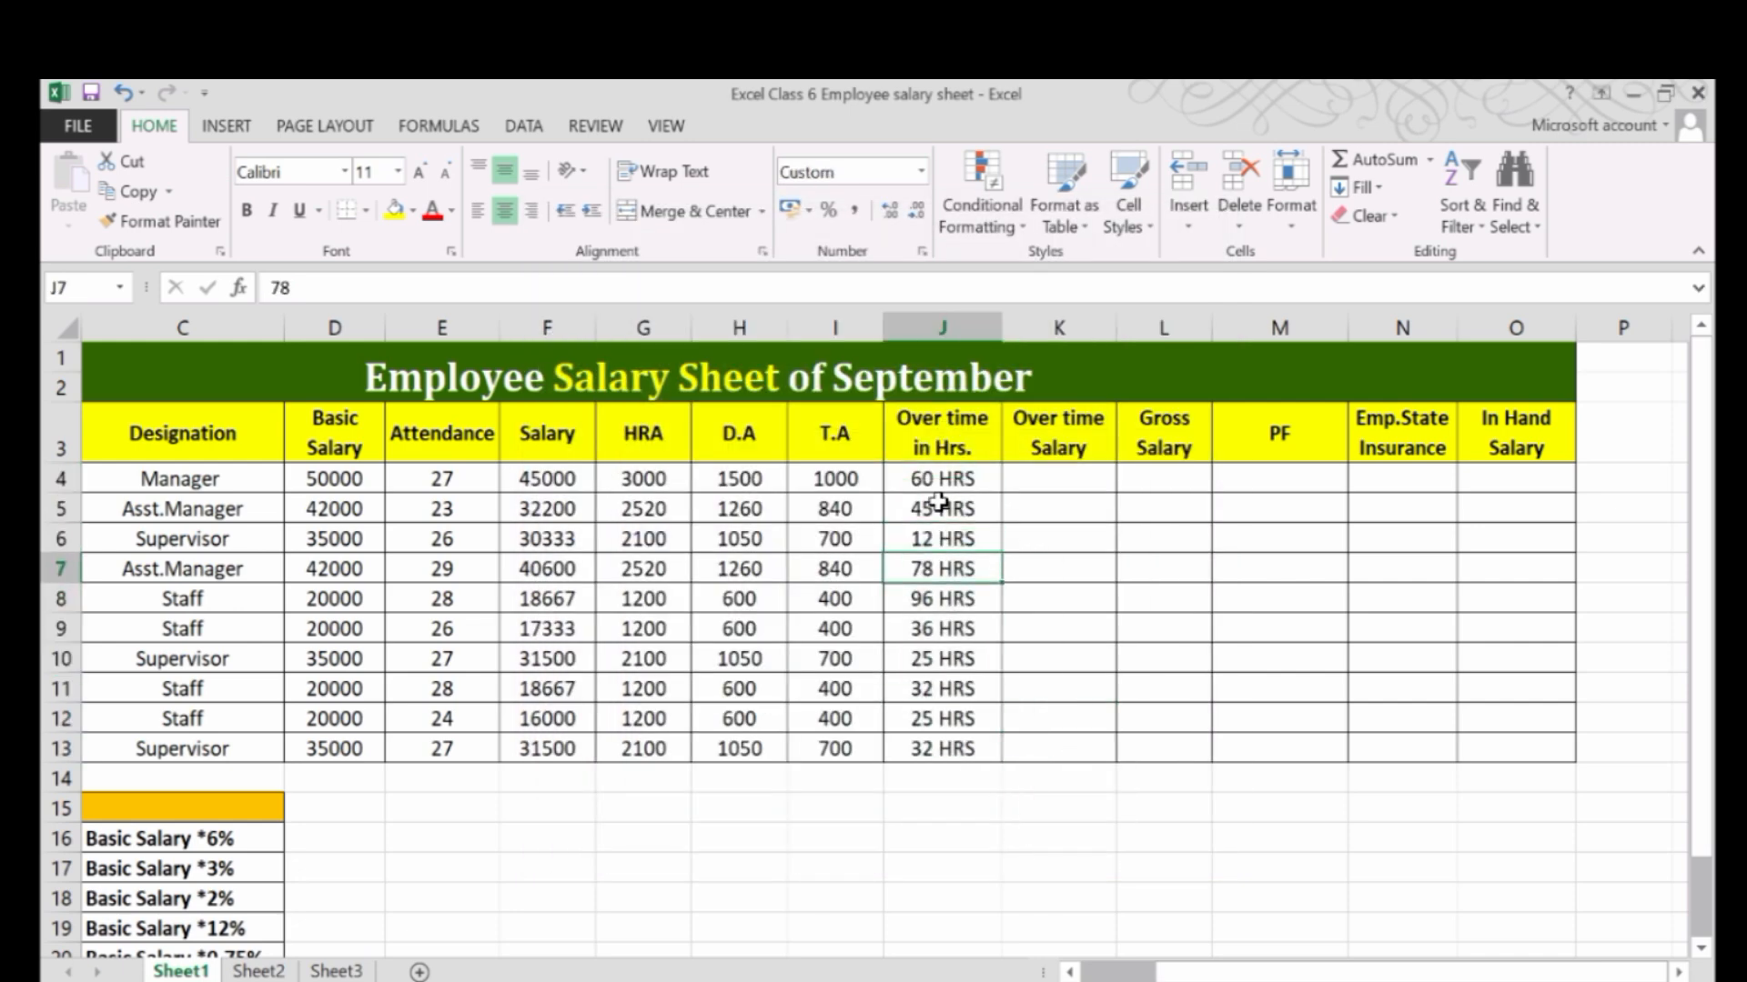
{"action": "left_click", "coordinate": [939, 505]}
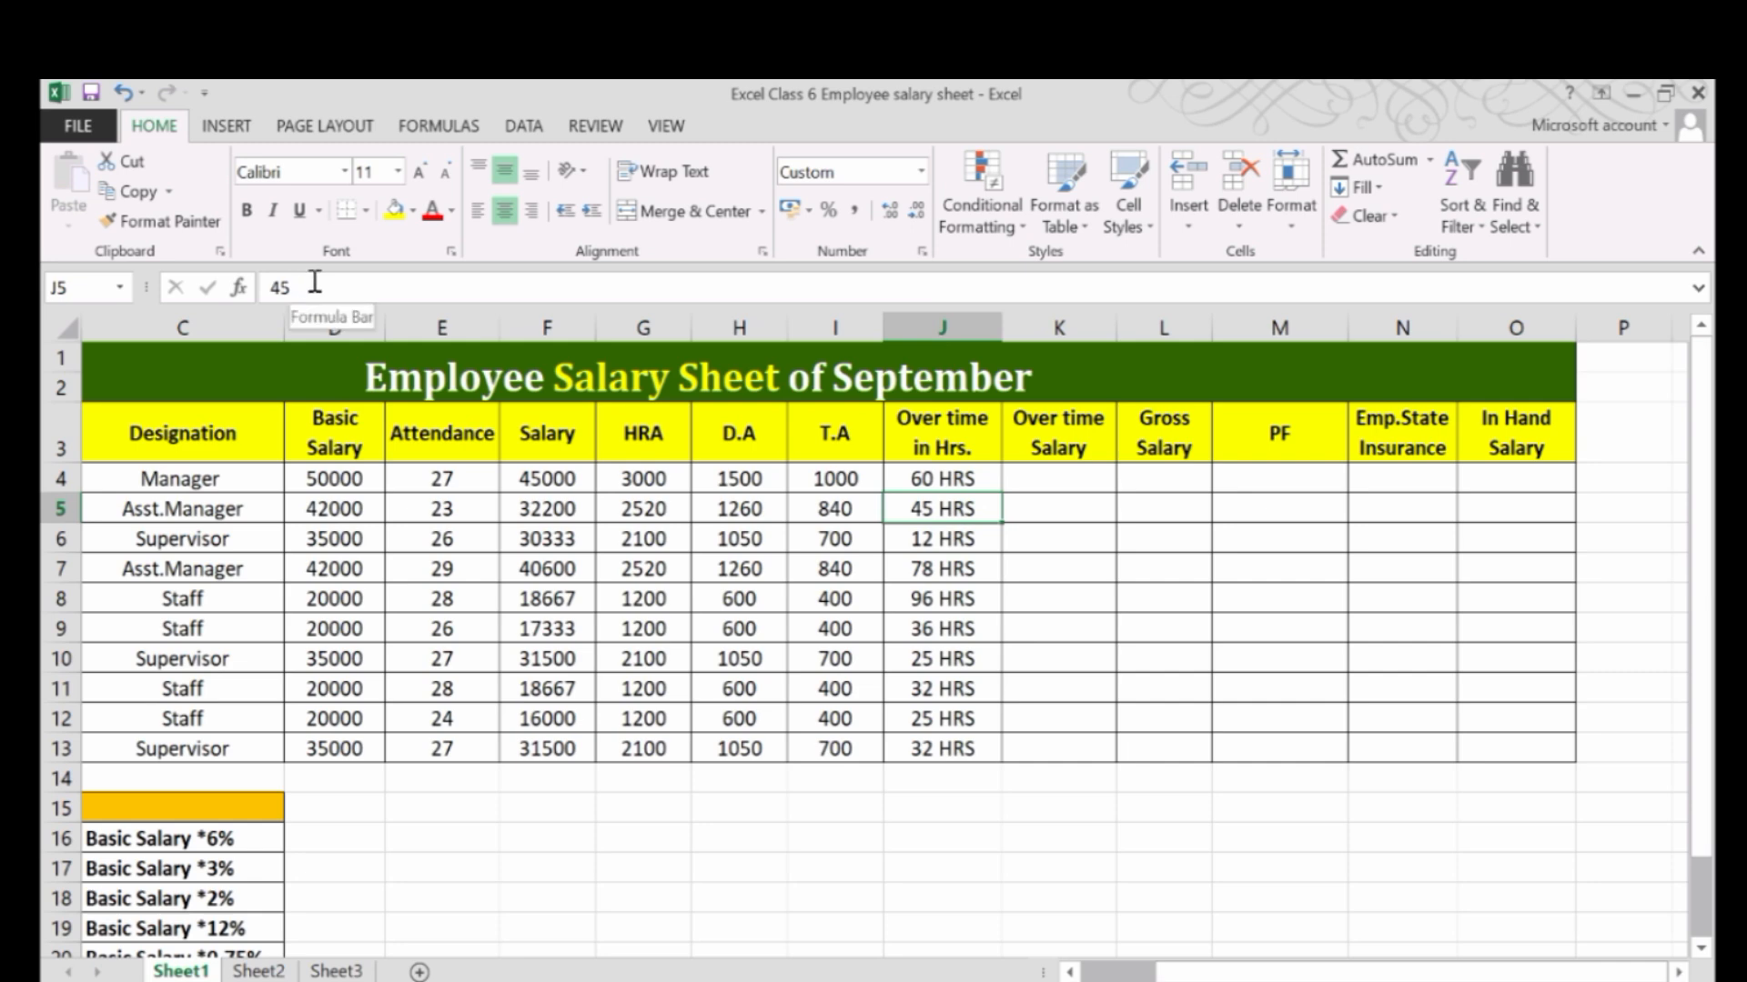
Start a formula in cell K4 for the first employee's overtime salary.
{"action": "left_click", "coordinate": [921, 481]}
{"action": "left_click", "coordinate": [1094, 477]}
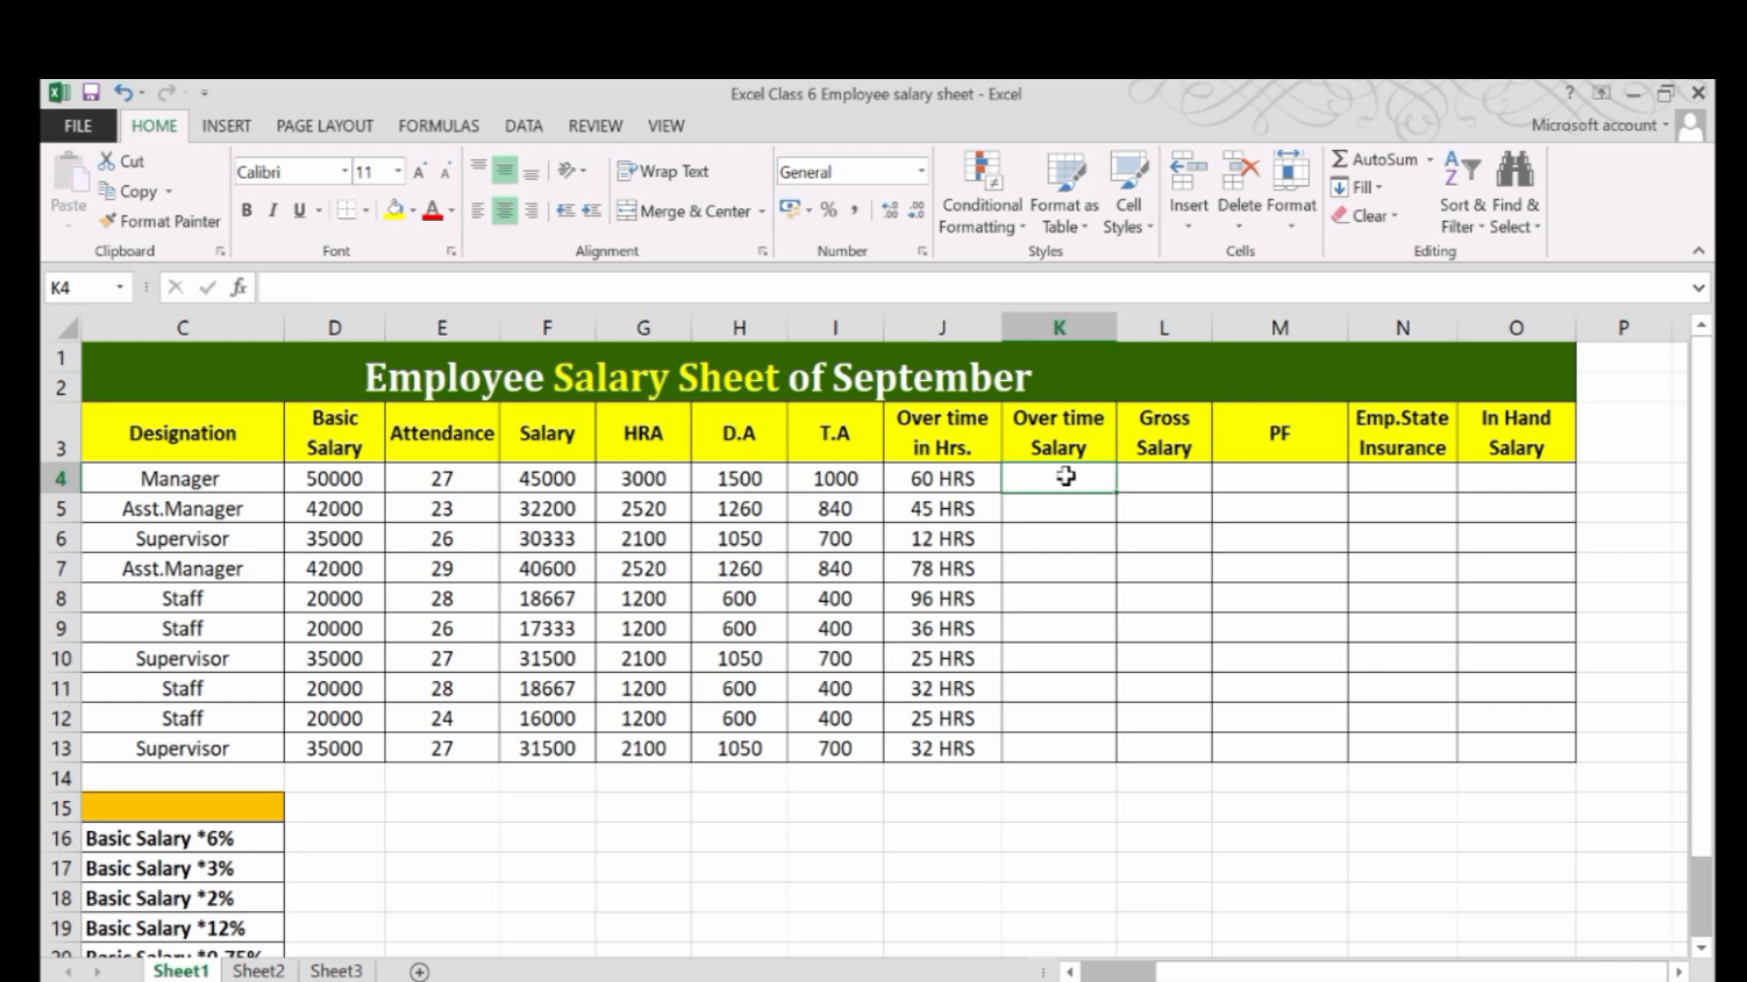
{"action": "type", "text": "="}
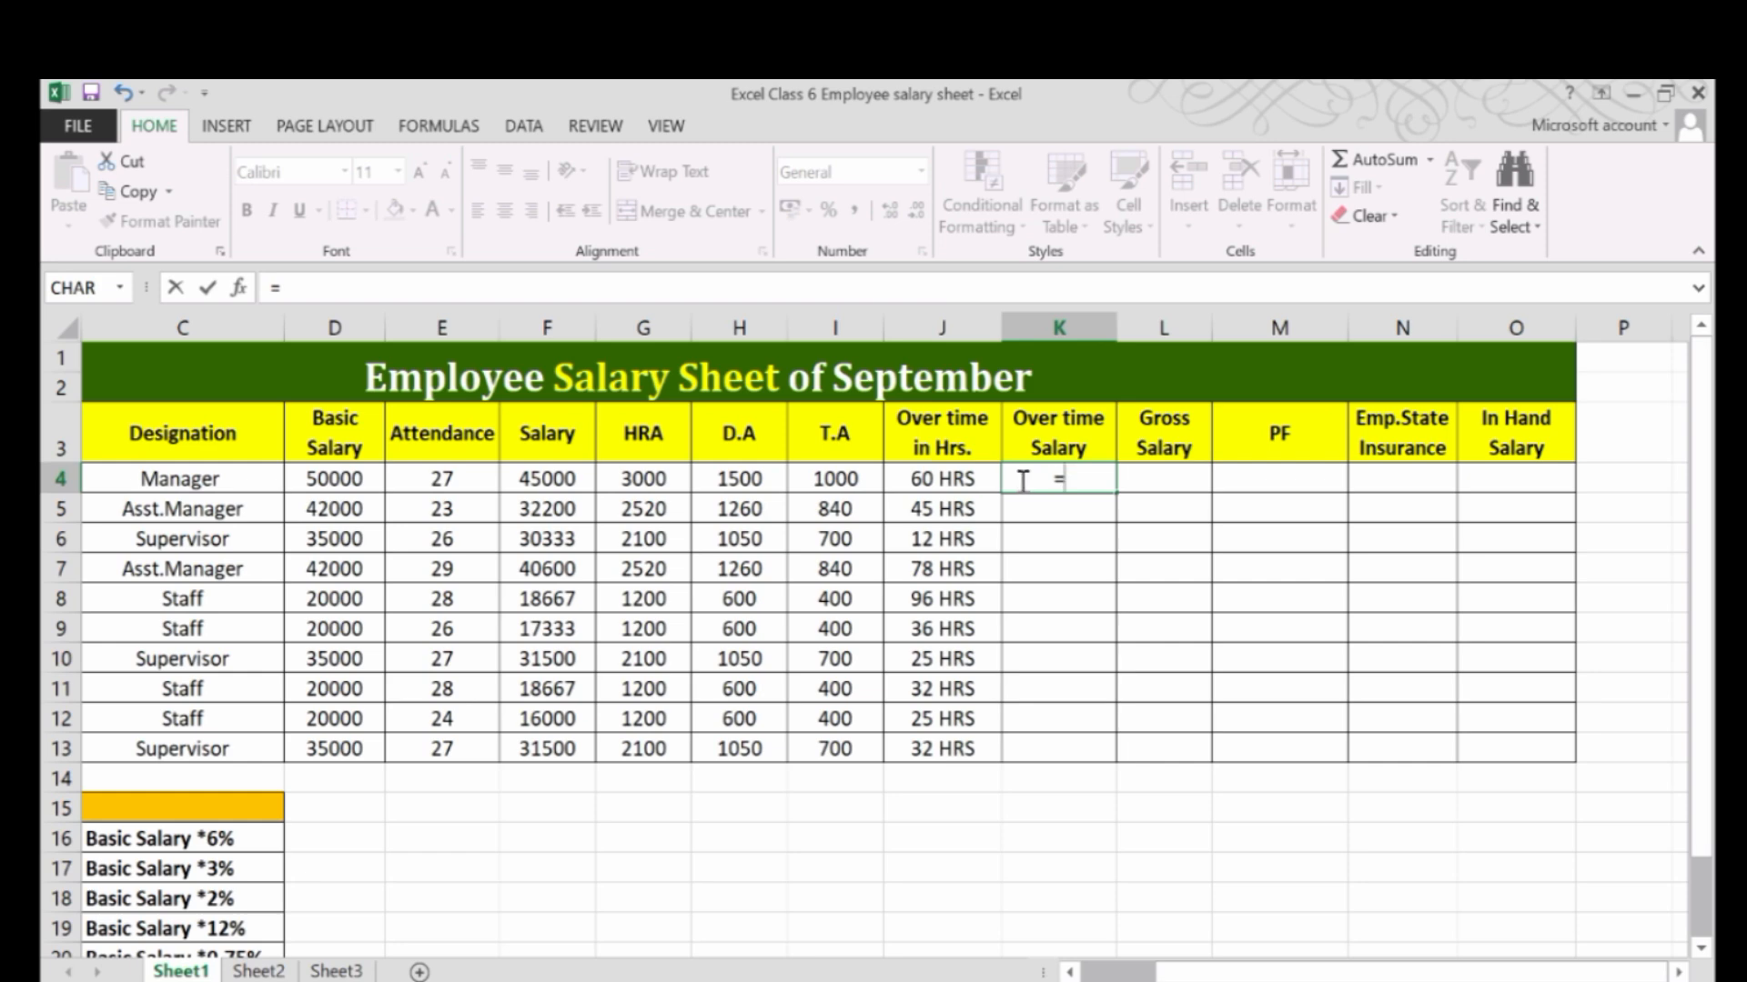
{"action": "left_click", "coordinate": [354, 482]}
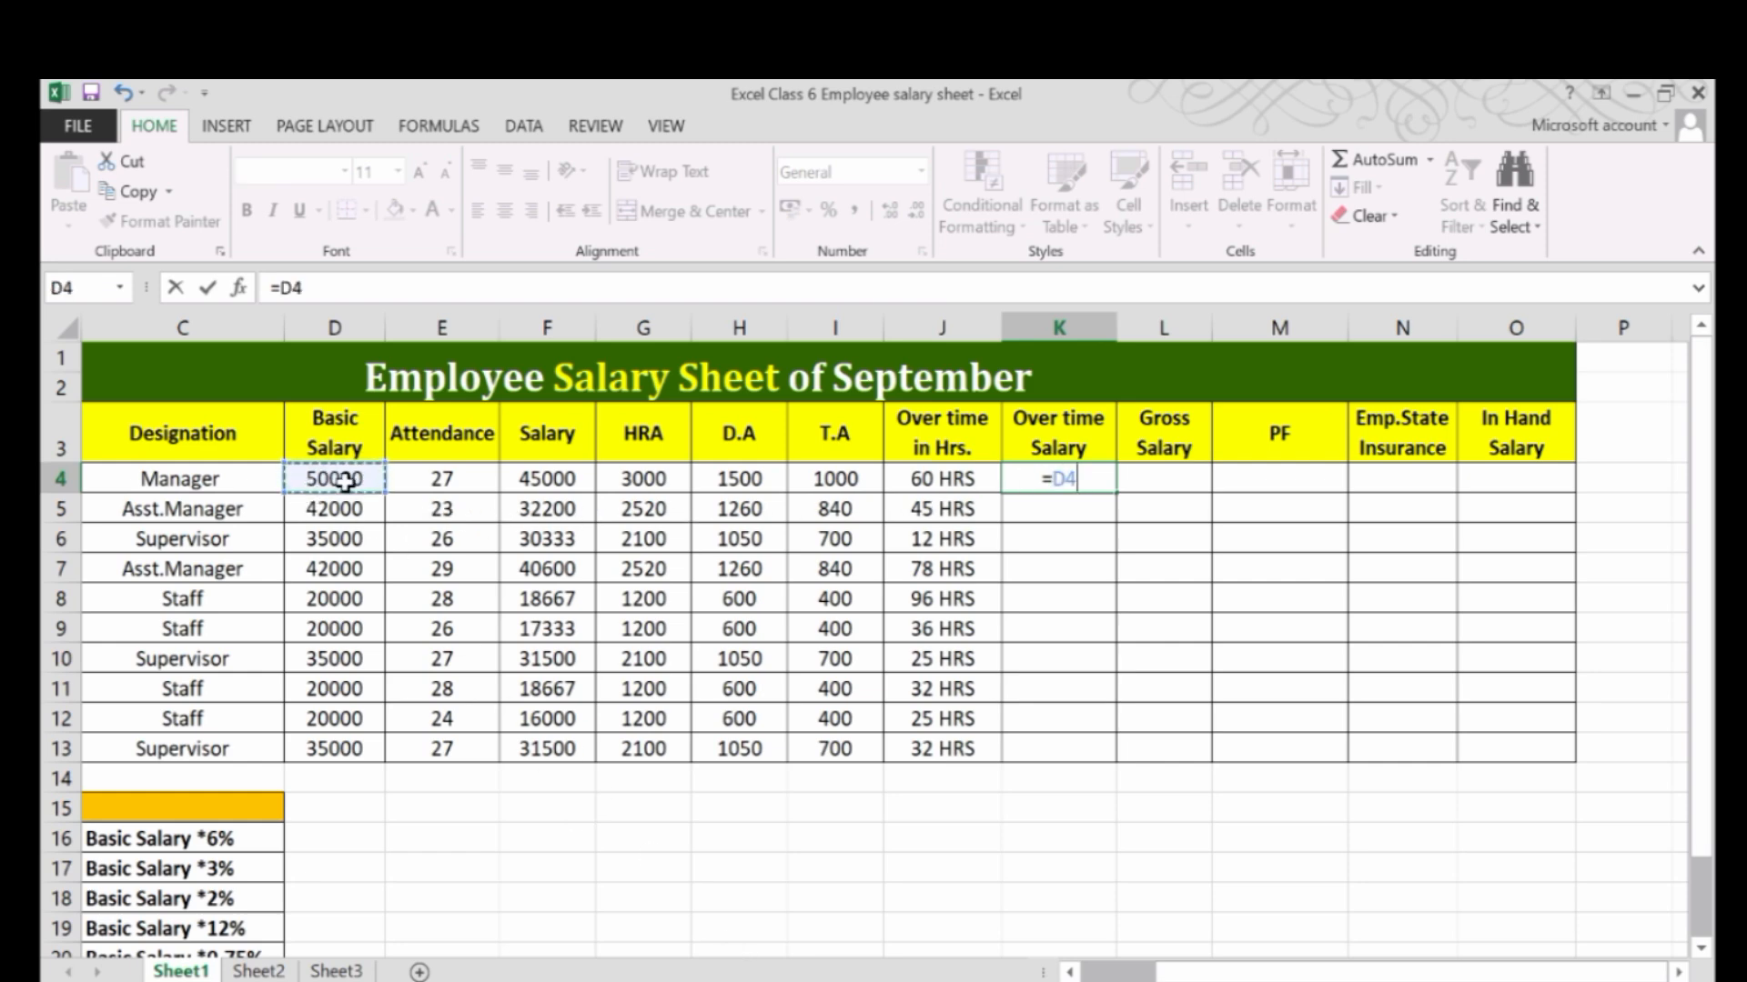
{"action": "type", "text": "/"}
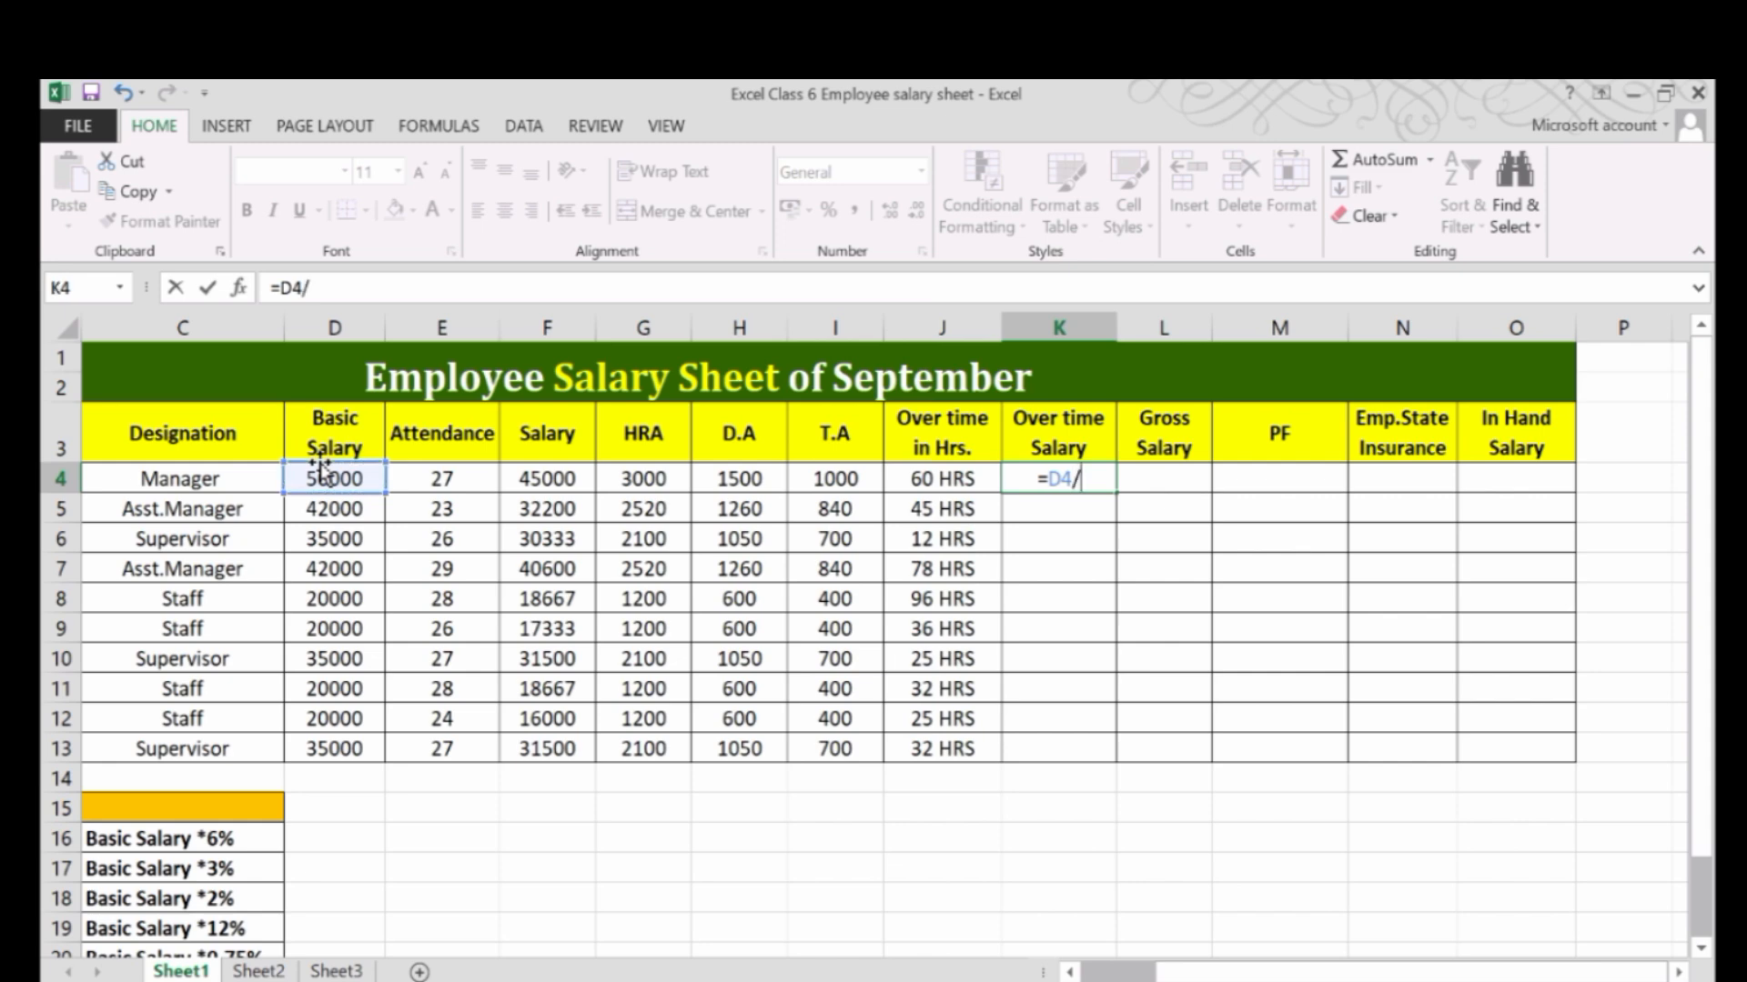
{"action": "type", "text": "30"}
{"action": "type", "text": "/8"}
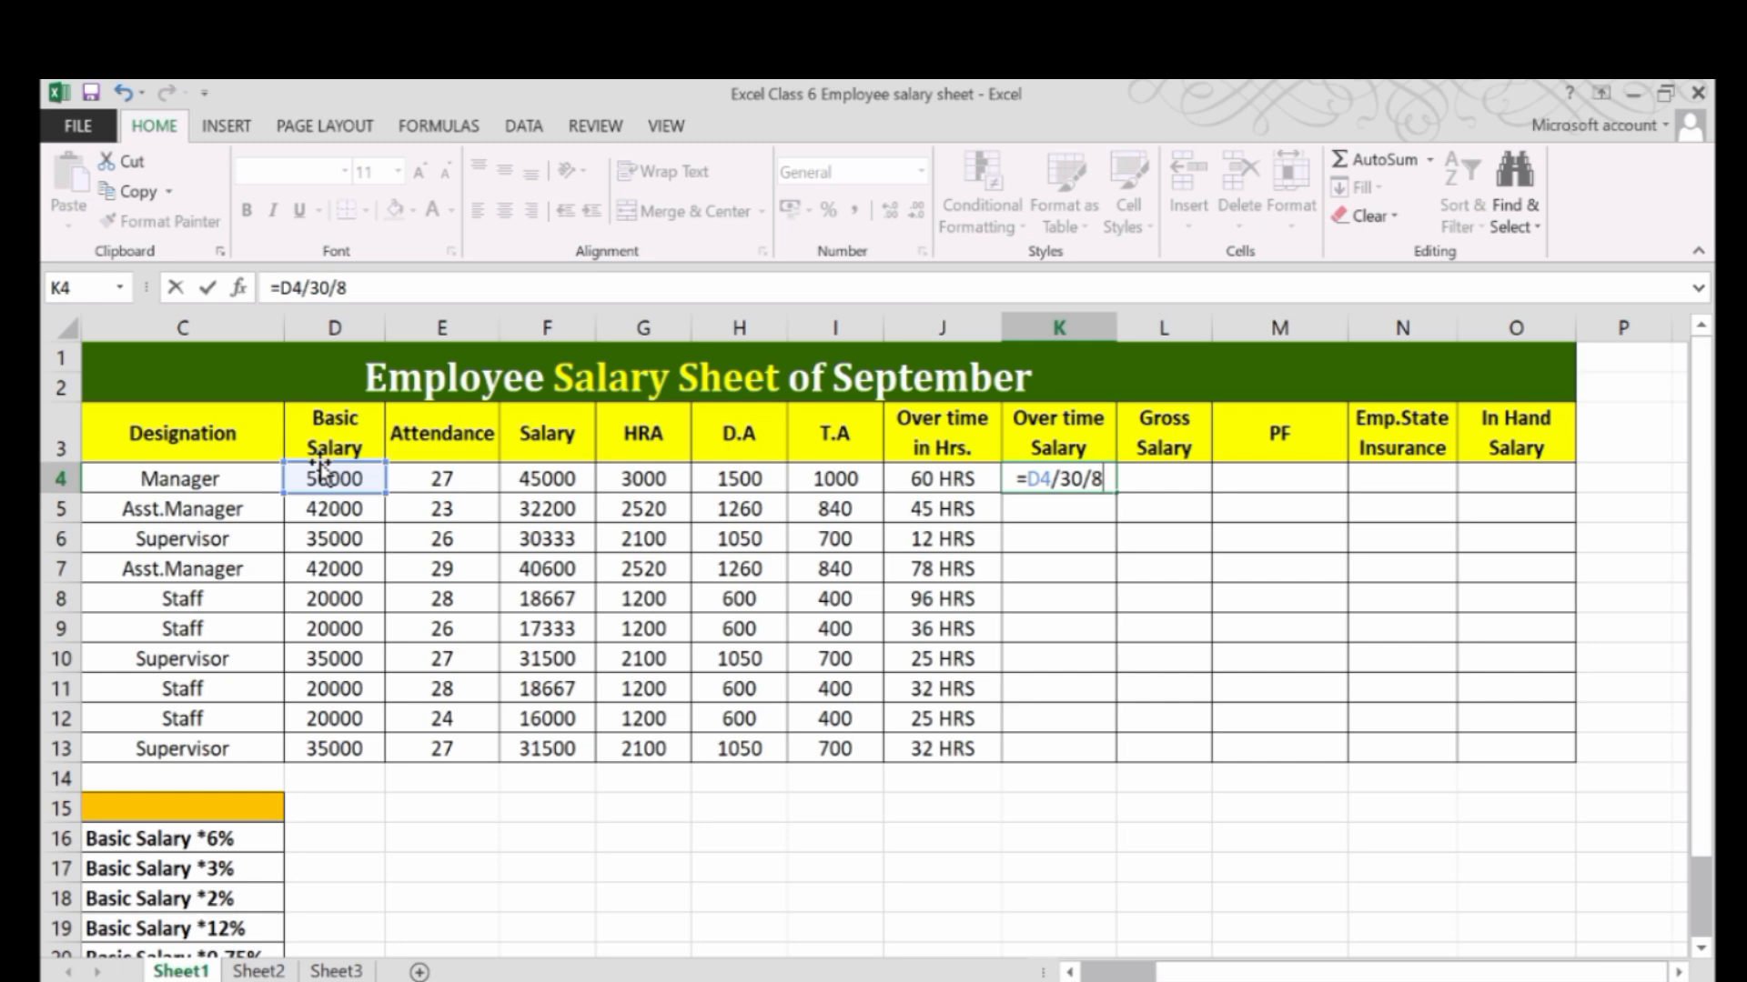
{"action": "key", "text": "BackSpace"}
{"action": "key", "text": "BackSpace"}
{"action": "key", "text": "BackSpace"}
{"action": "key", "text": "BackSpace"}
{"action": "key", "text": "BackSpace"}
{"action": "key", "text": "BackSpace"}
{"action": "key", "text": "BackSpace"}
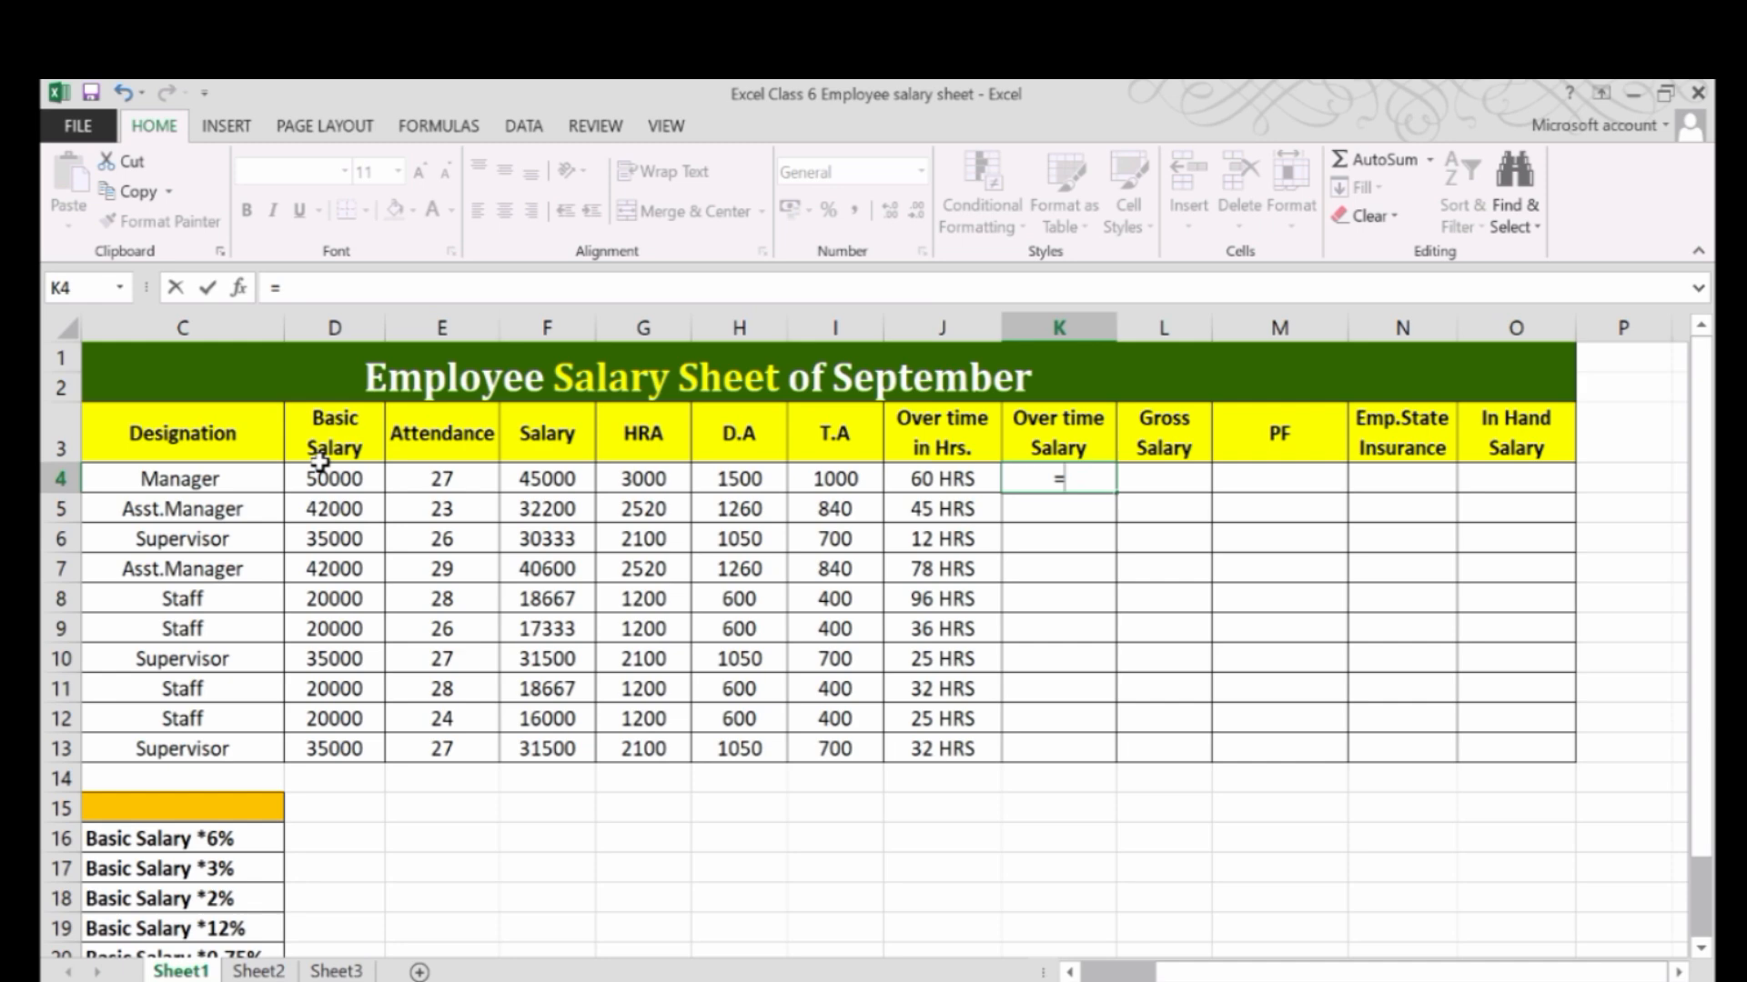
Complete the overtime salary formula in K4 as =D4/30/8*J4 and fill it down to K13.
{"action": "left_click", "coordinate": [324, 475]}
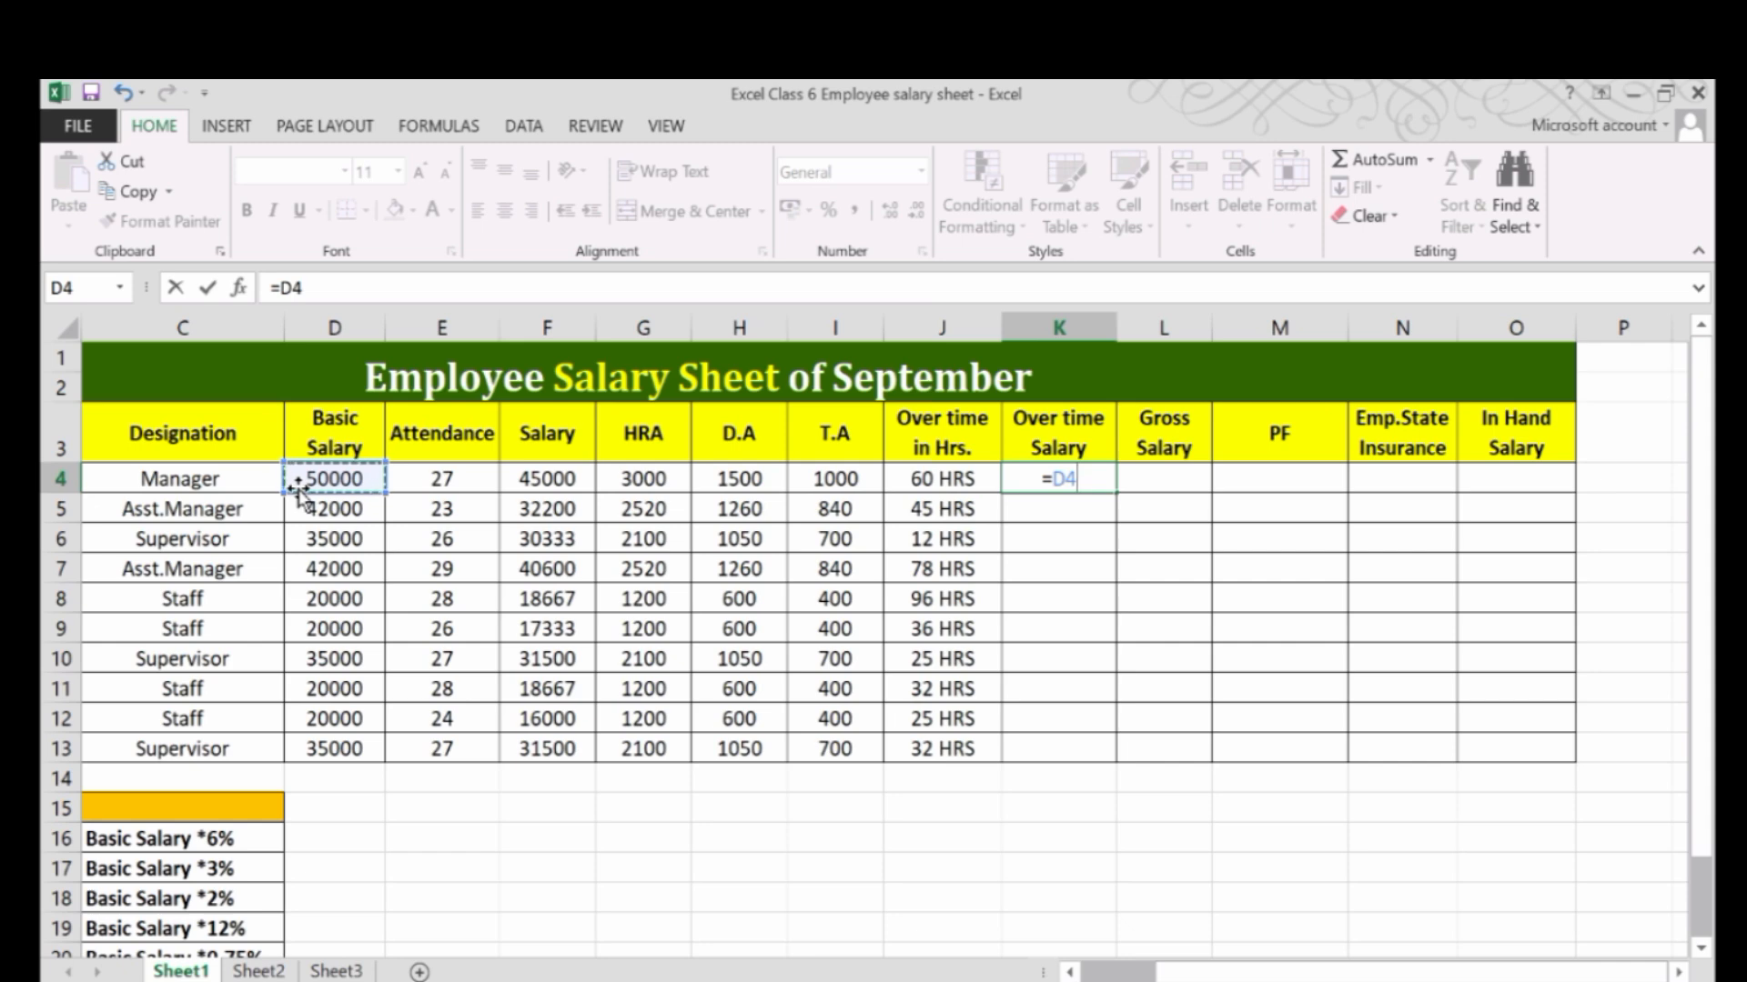
{"action": "type", "text": "/30"}
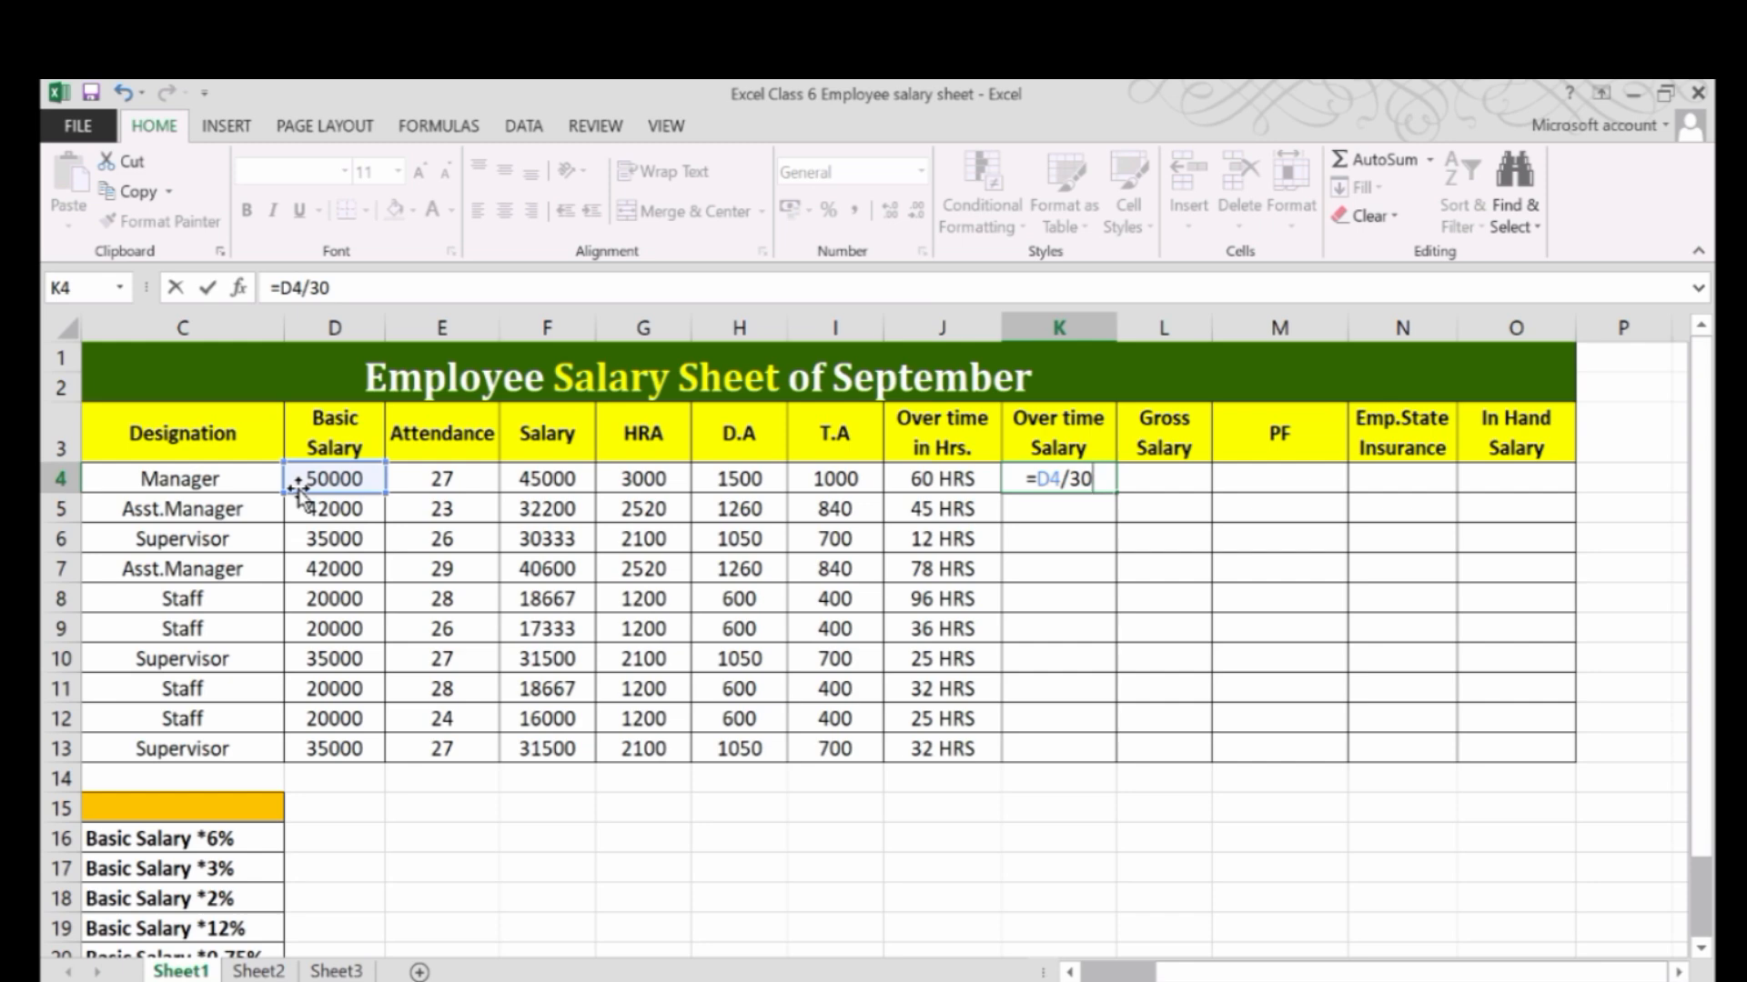
{"action": "type", "text": "/8"}
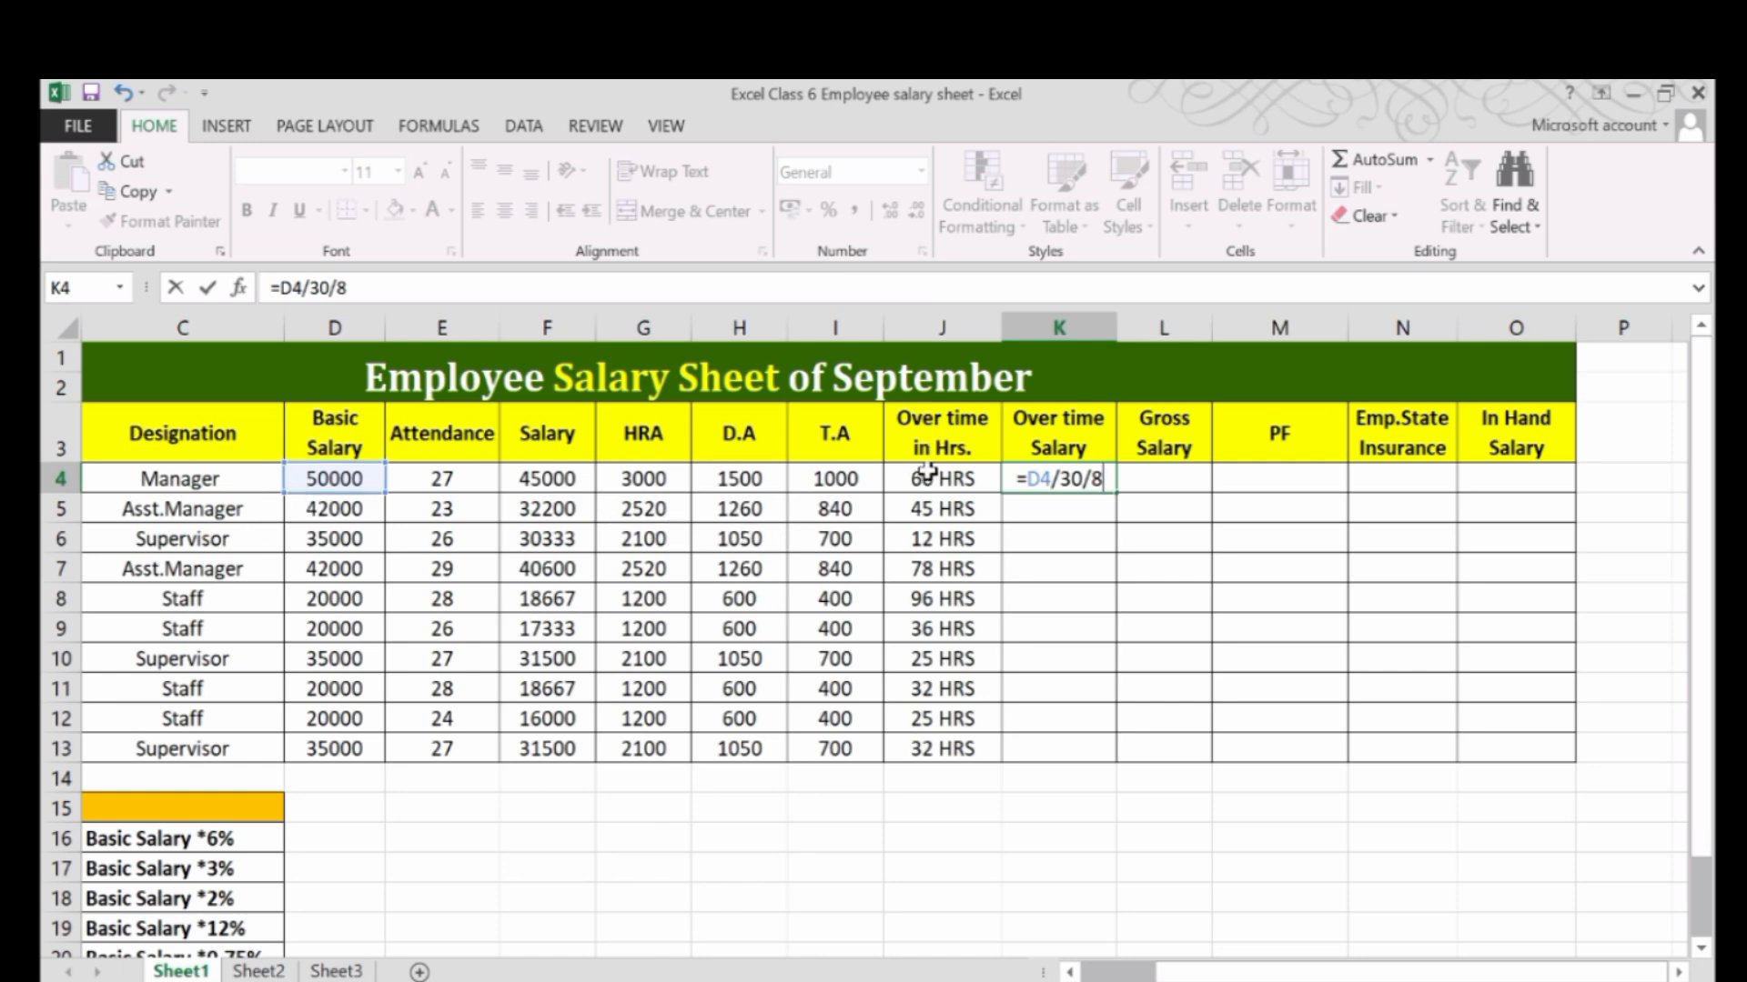
{"action": "type", "text": "*"}
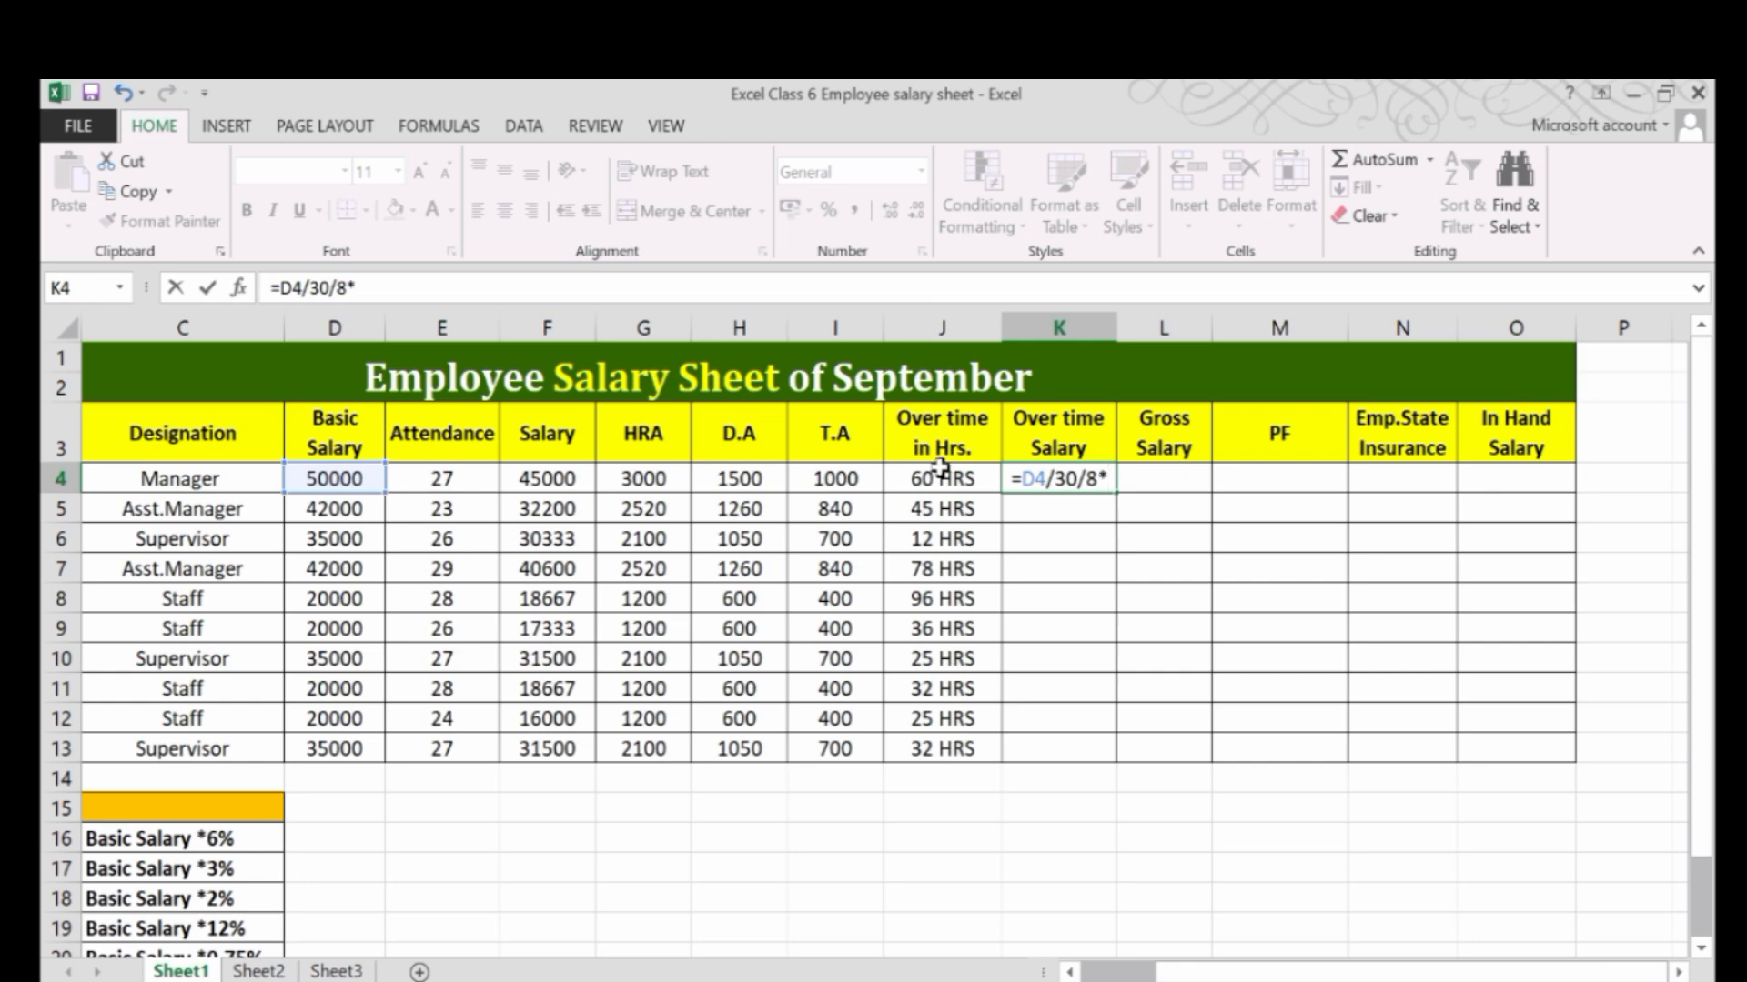
{"action": "left_click", "coordinate": [956, 478]}
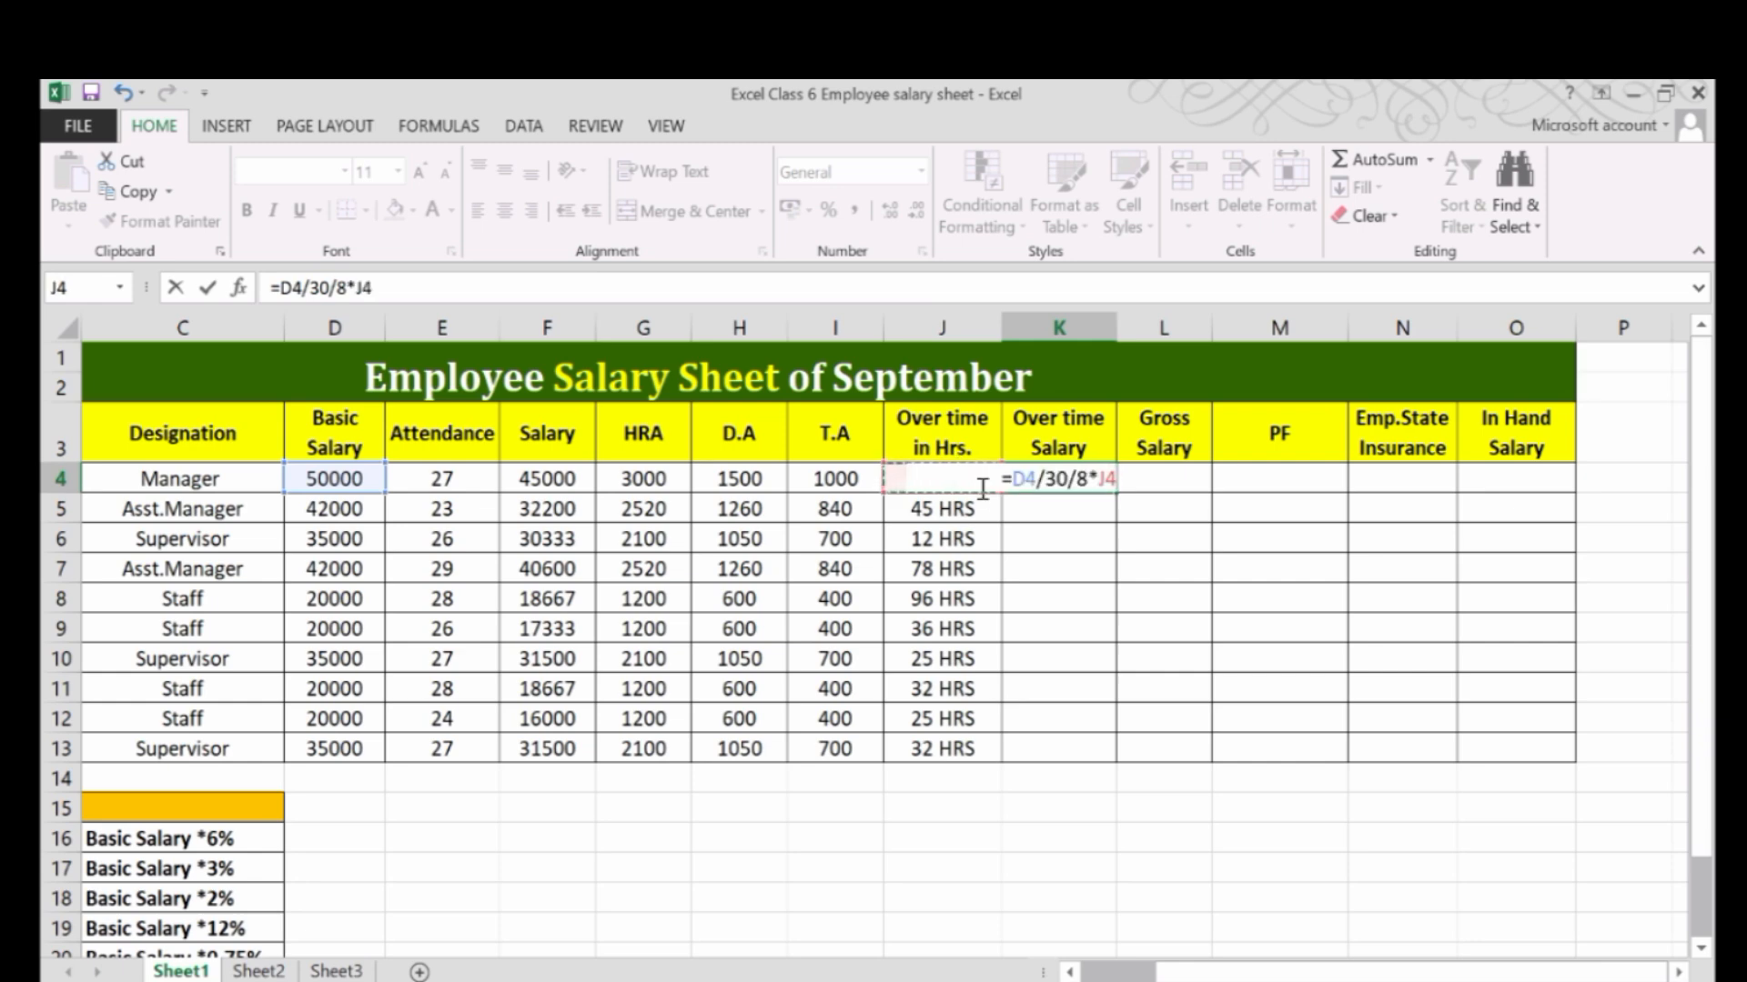
{"action": "key", "text": "Return"}
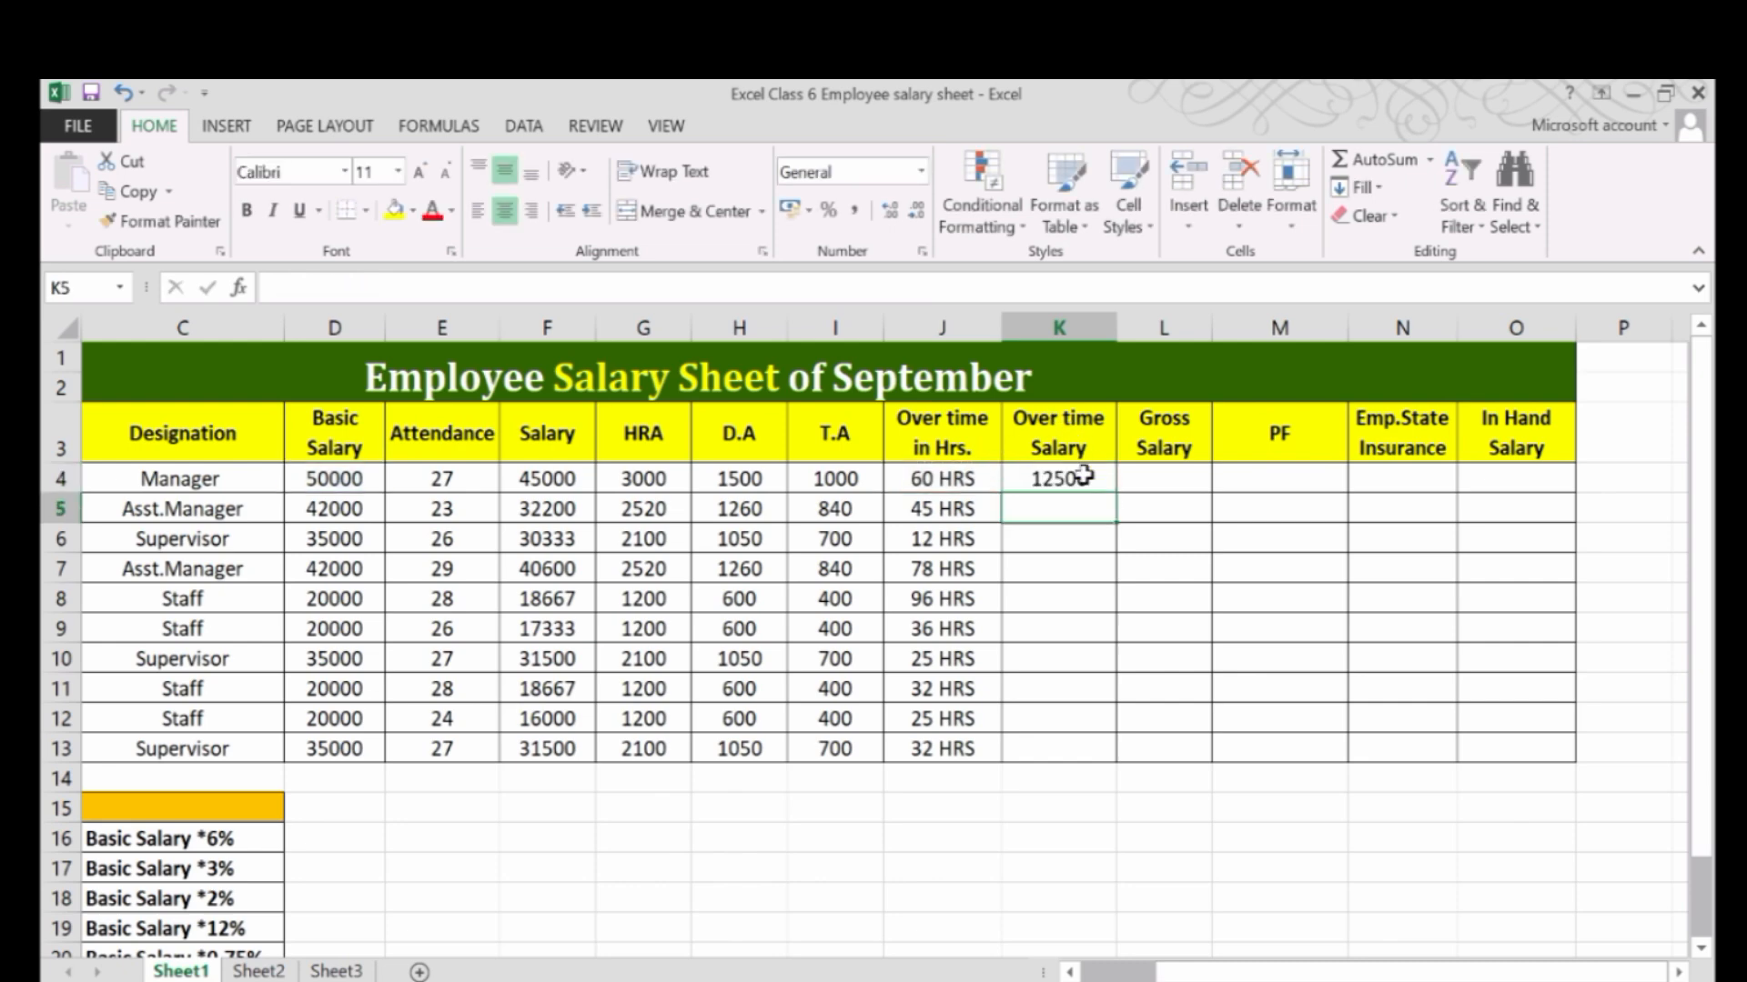
{"action": "left_click", "coordinate": [1082, 475]}
{"action": "left_click_drag", "start_coordinate": [1115, 498], "coordinate": [1113, 752]}
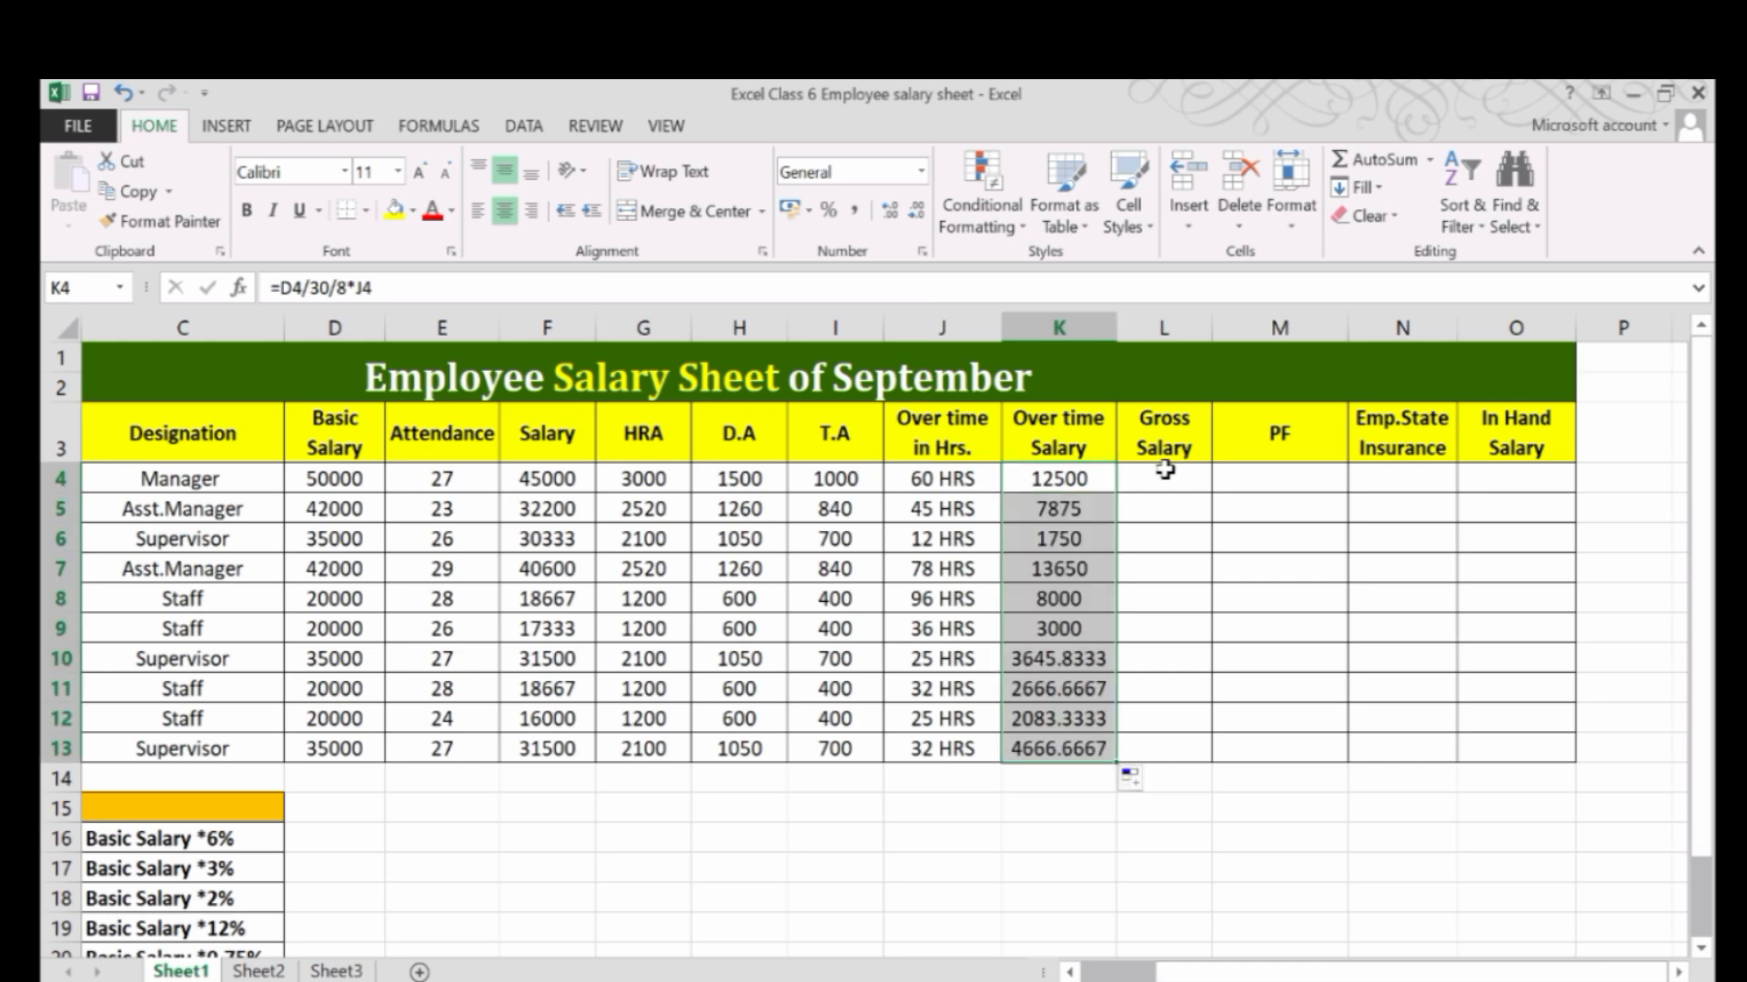
{"action": "left_click", "coordinate": [1165, 471]}
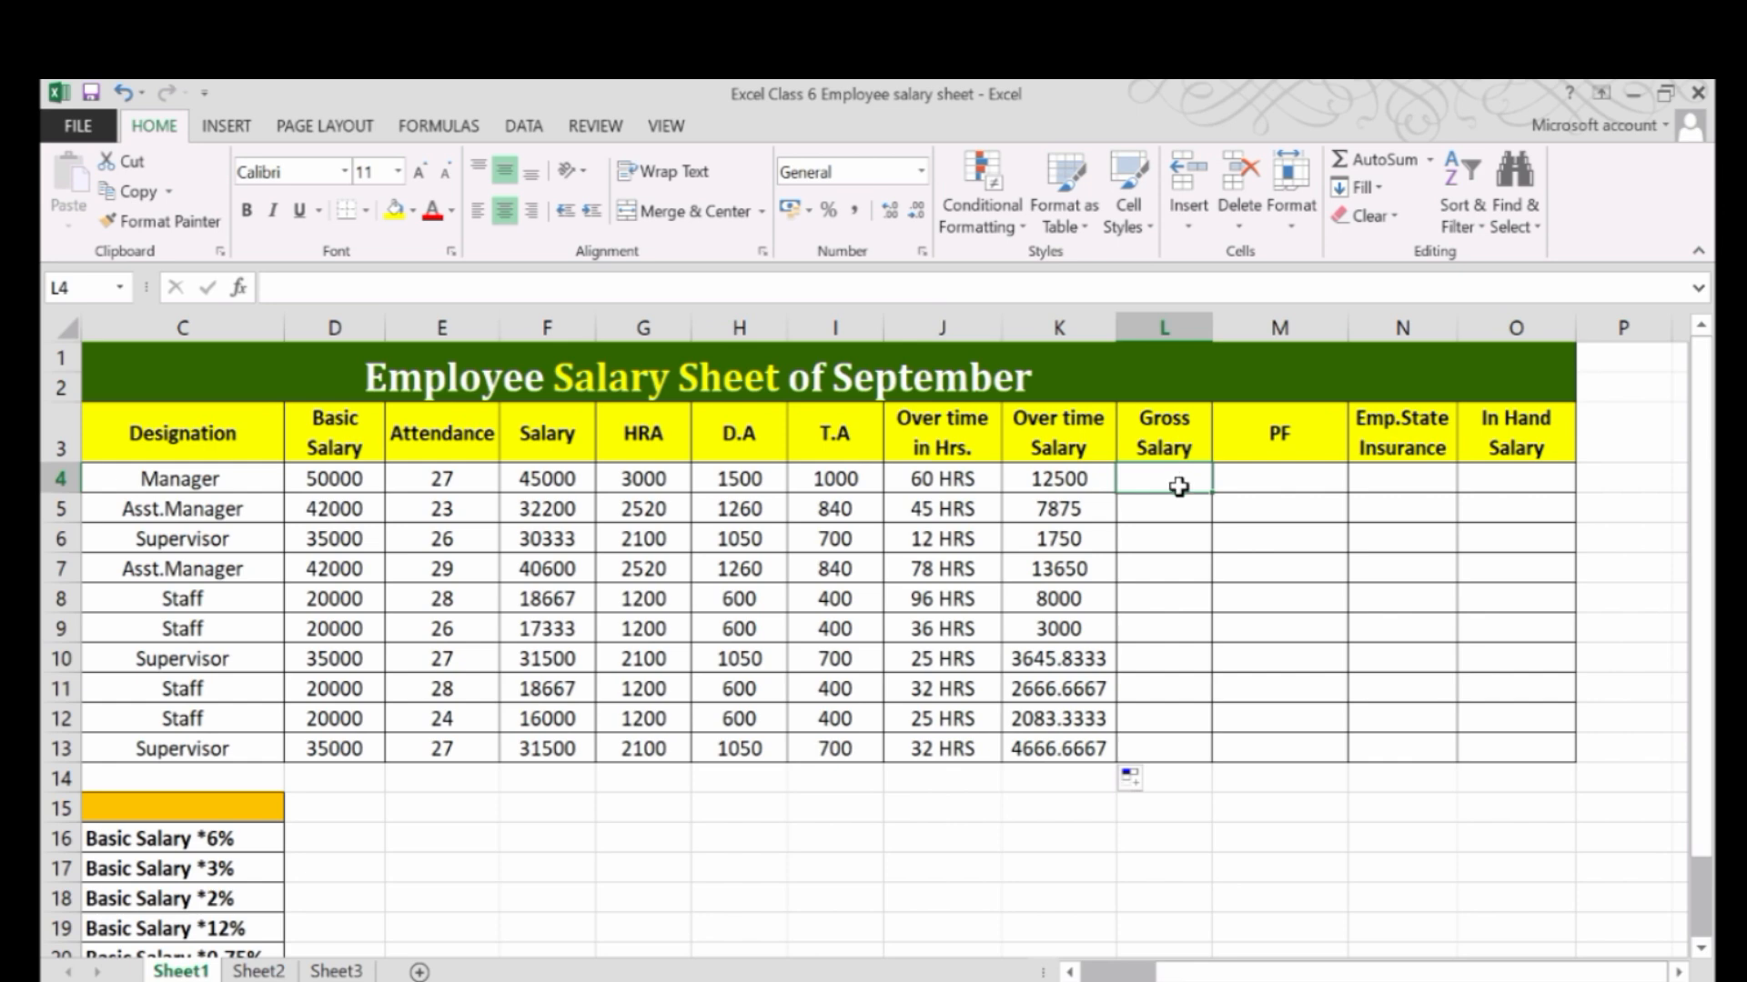
{"action": "type", "text": "="}
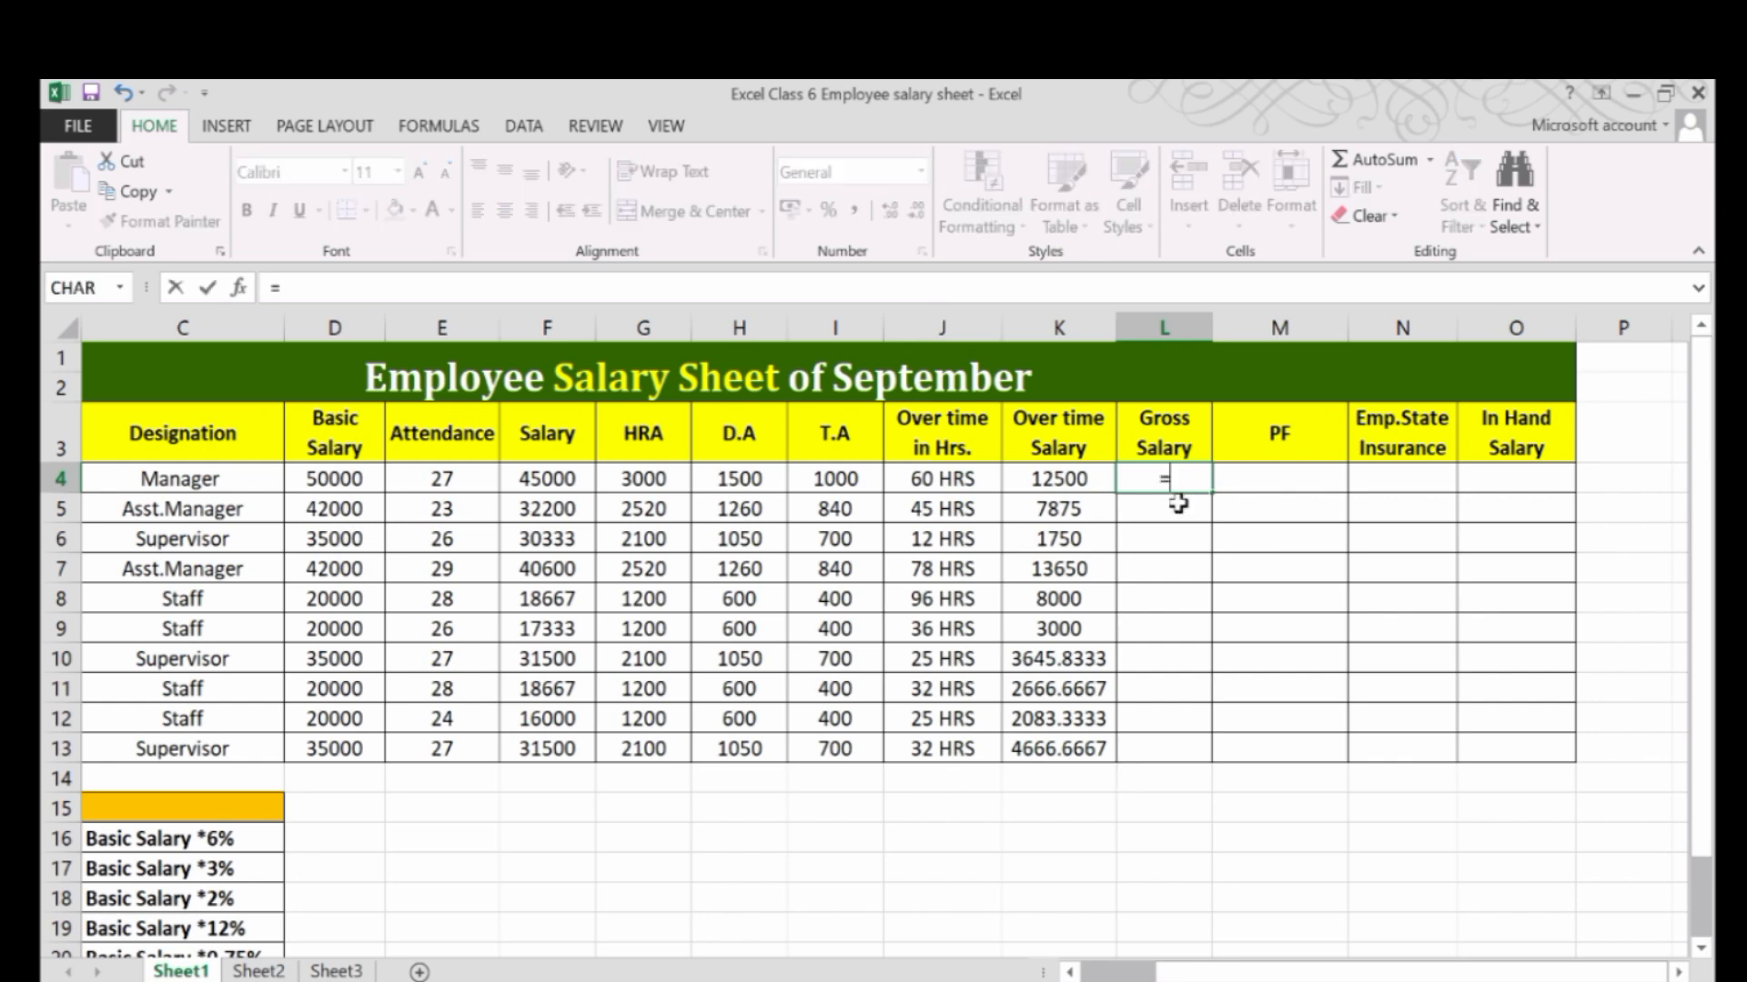
{"action": "left_click", "coordinate": [528, 482]}
{"action": "type", "text": "+"}
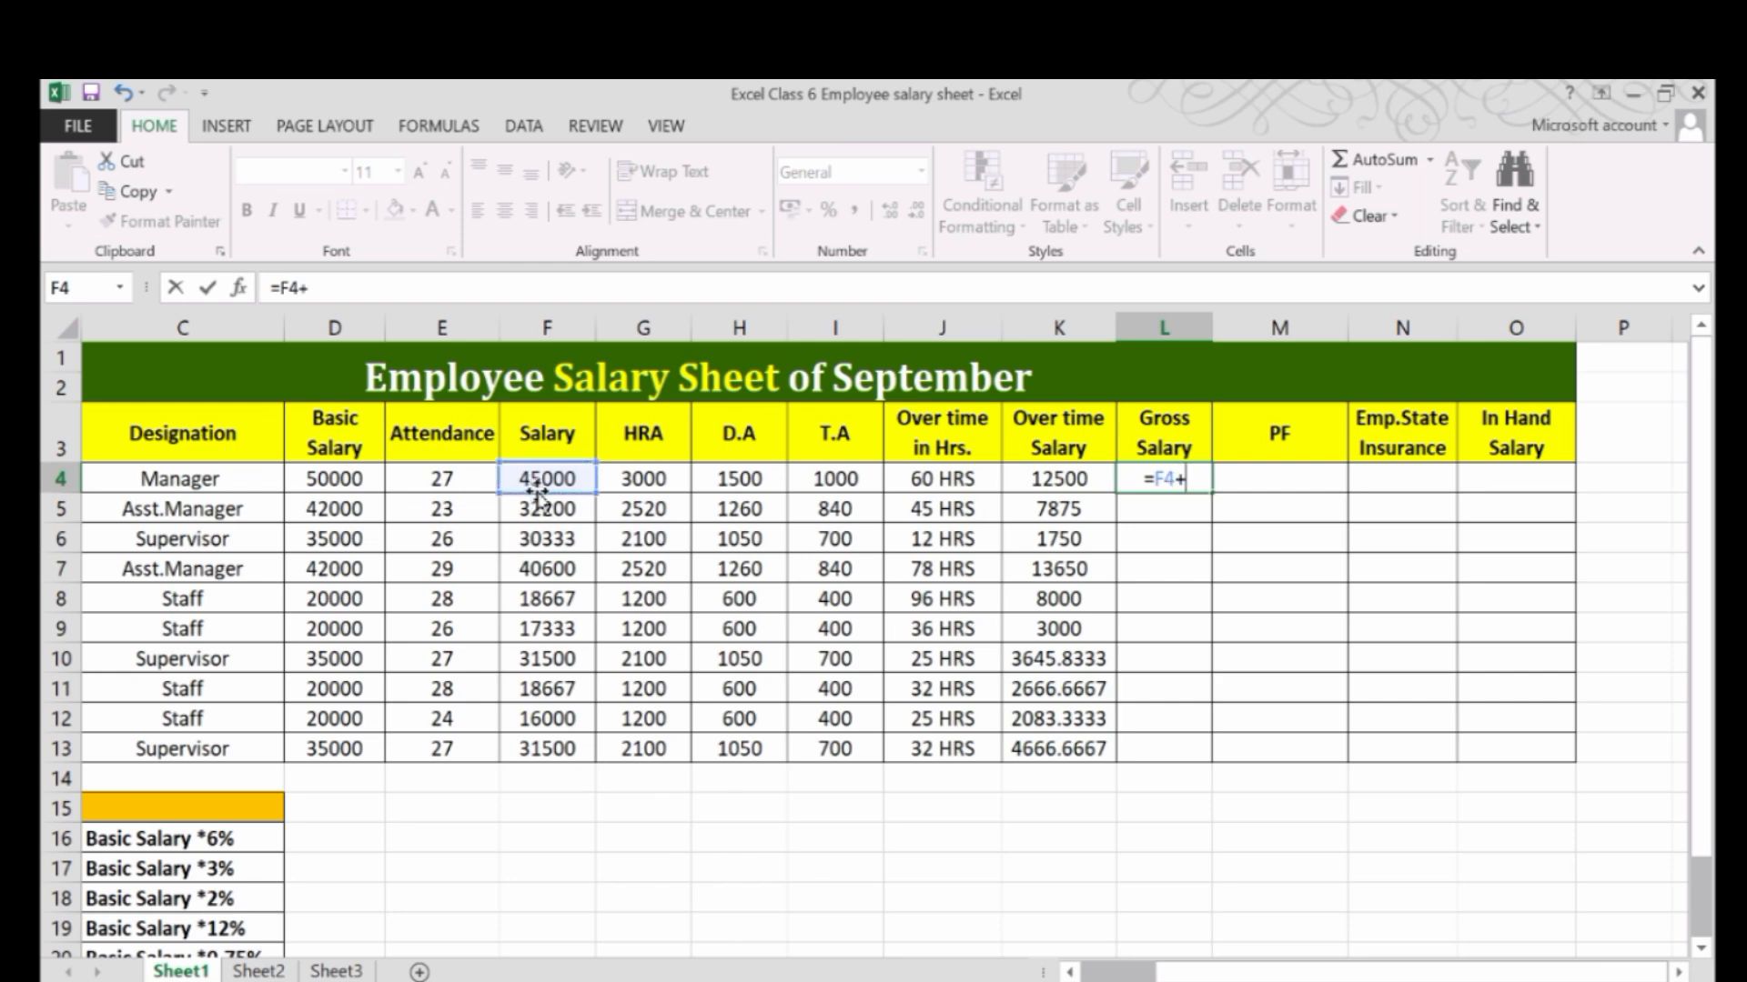
{"action": "left_click", "coordinate": [655, 476]}
{"action": "type", "text": "+"}
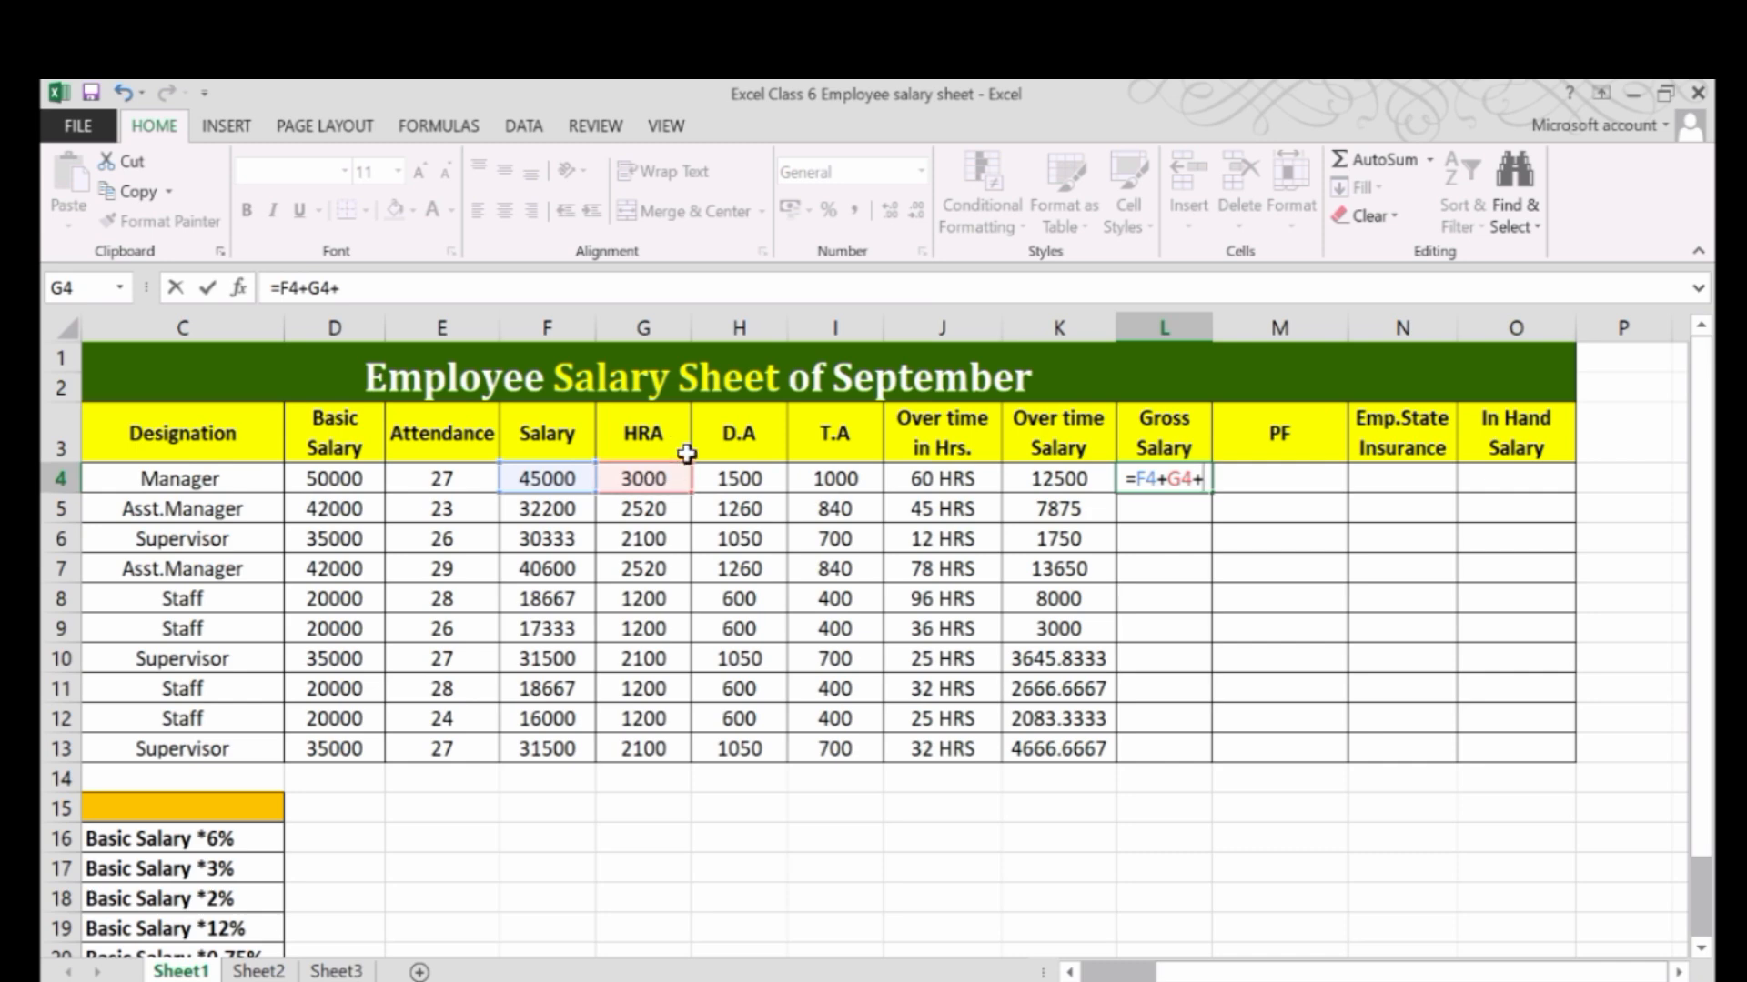
{"action": "left_click", "coordinate": [714, 471]}
{"action": "type", "text": "+"}
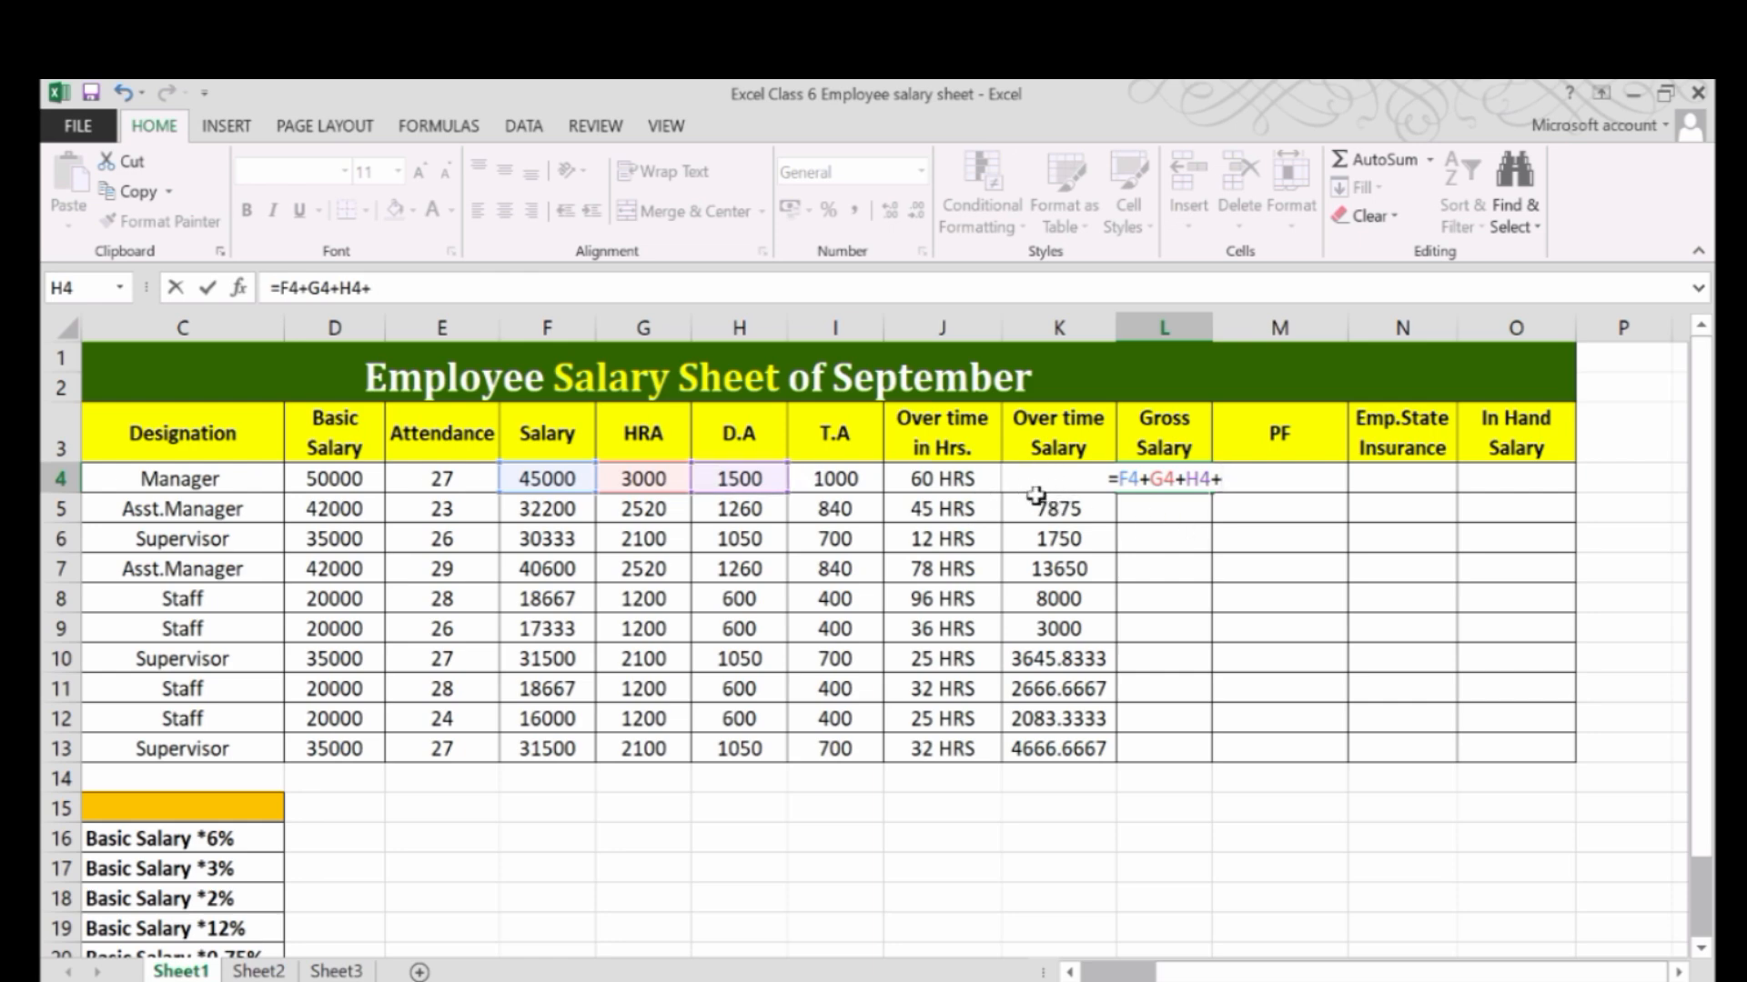
{"action": "key", "text": "BackSpace"}
{"action": "key", "text": "BackSpace"}
{"action": "key", "text": "BackSpace"}
{"action": "key", "text": "BackSpace"}
{"action": "key", "text": "BackSpace"}
{"action": "key", "text": "BackSpace"}
{"action": "key", "text": "BackSpace"}
{"action": "key", "text": "BackSpace"}
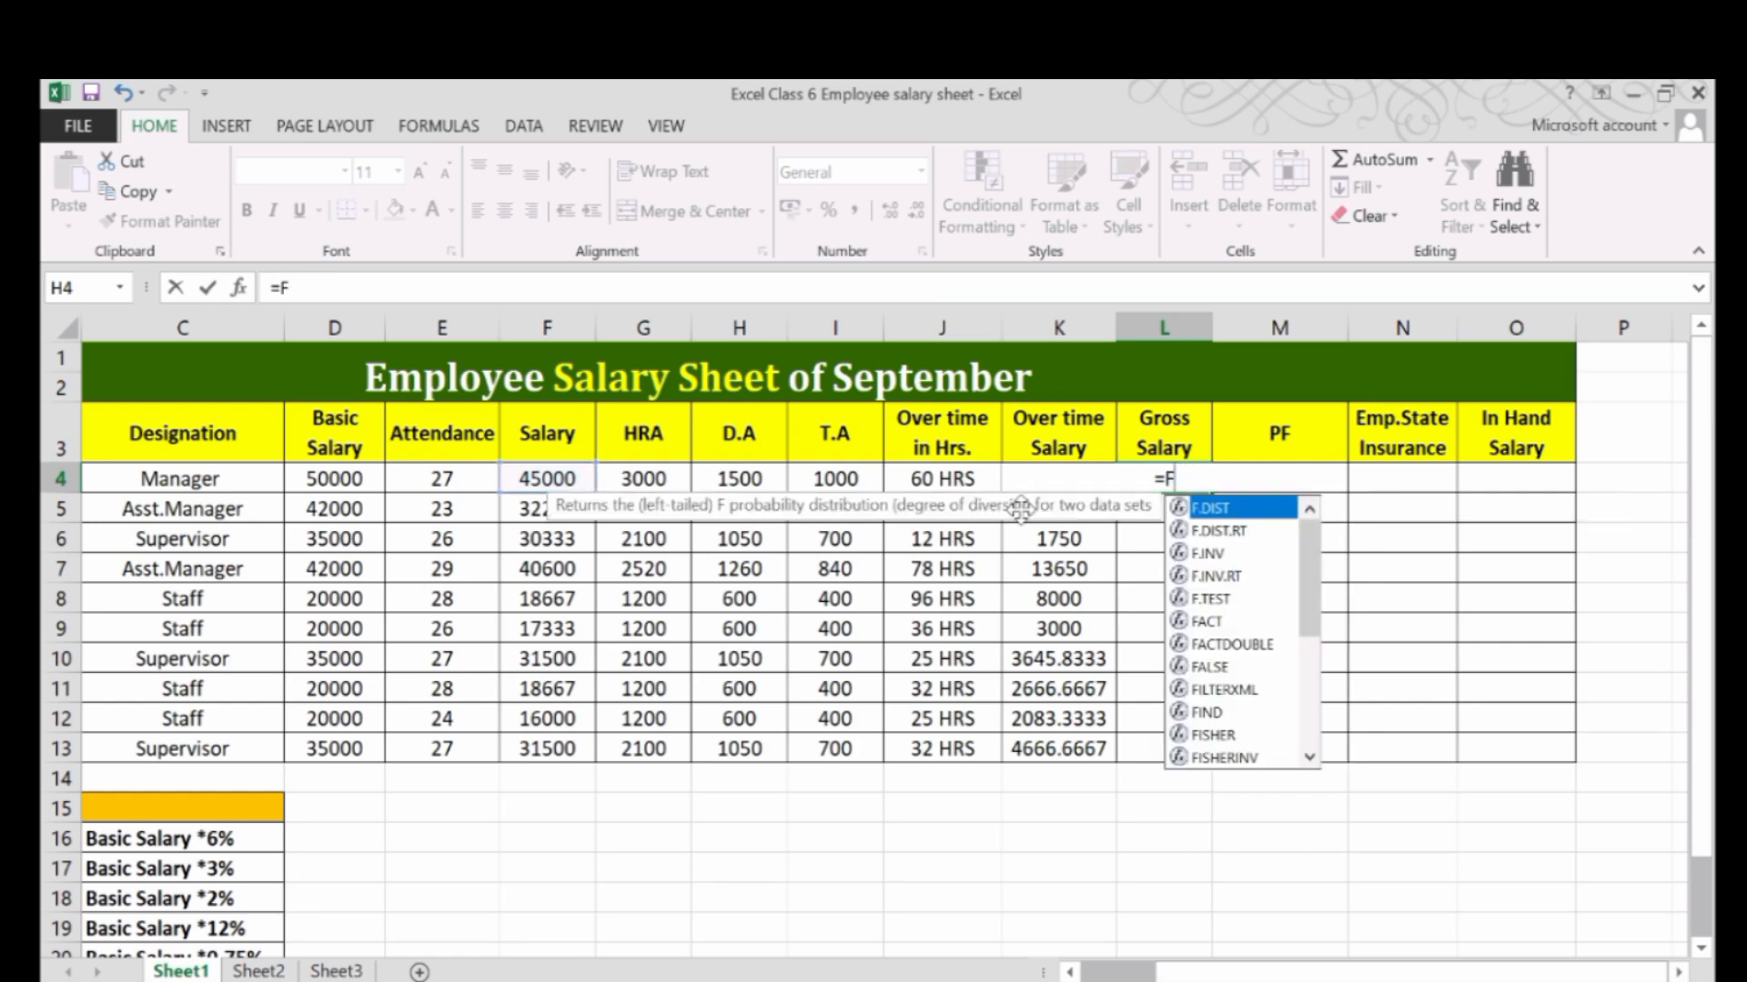
{"action": "key", "text": "Escape"}
{"action": "key", "text": "Return"}
Left-align cell L4 and enter the gross salary formula =F4+G4+H4+I4+K4 in it.
{"action": "left_click", "coordinate": [1129, 480]}
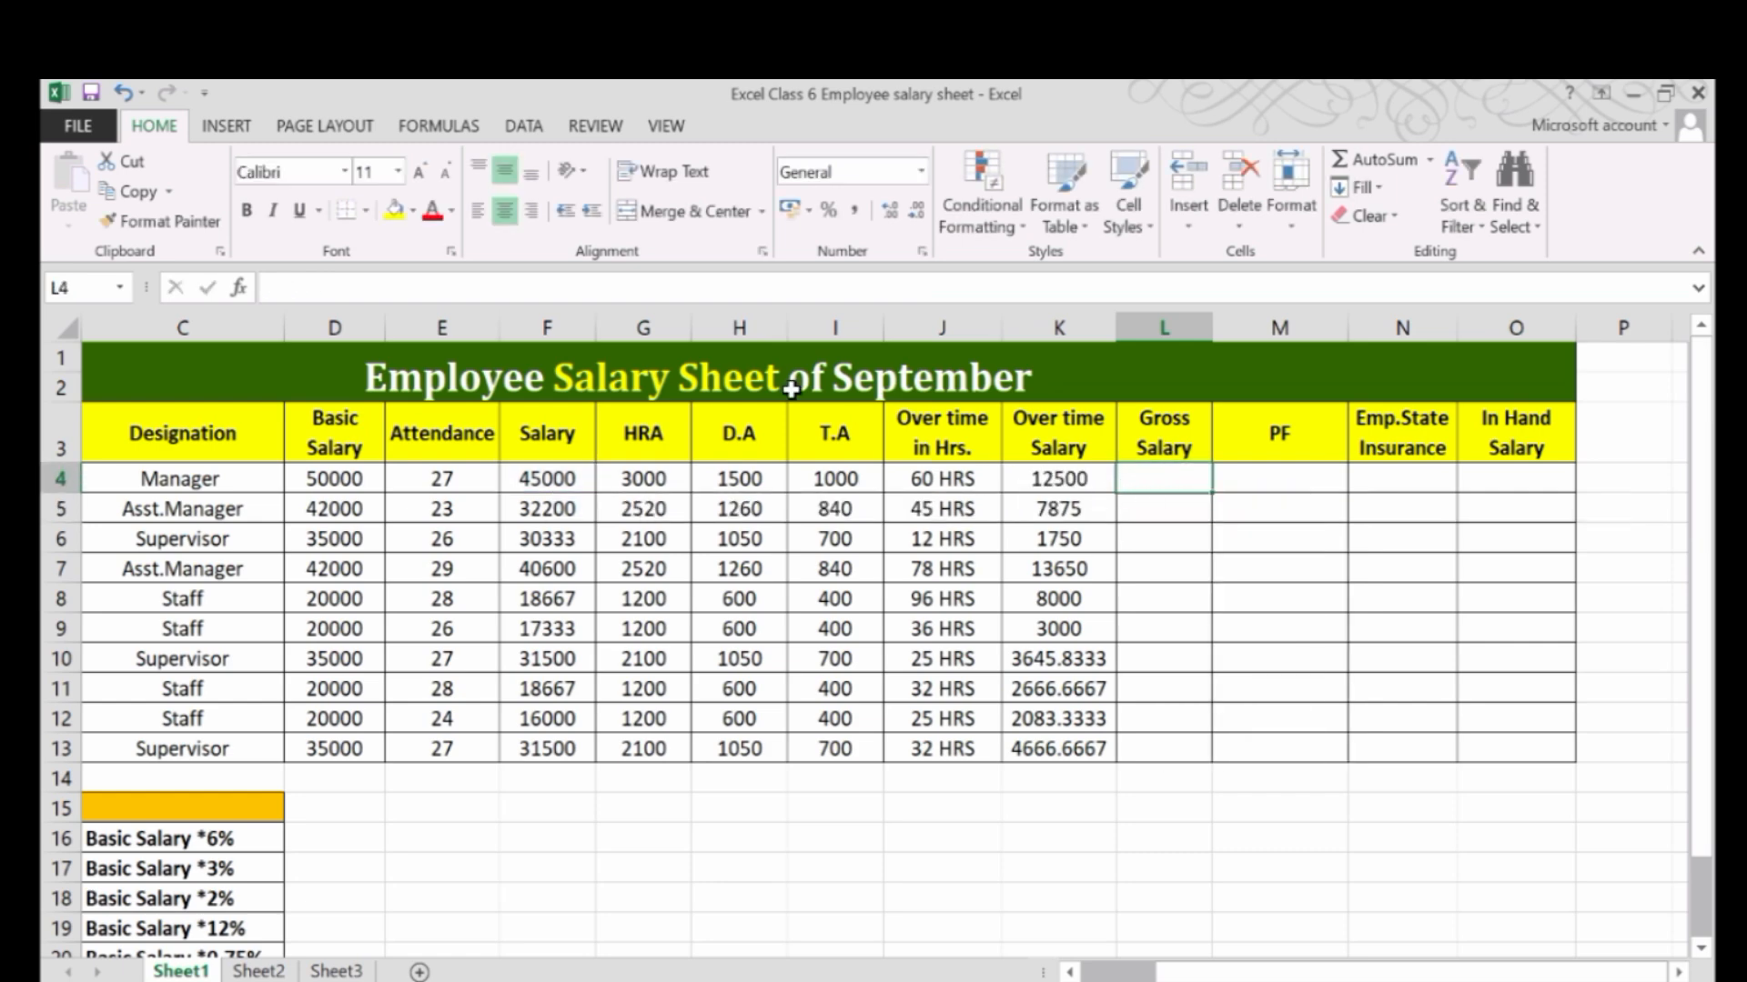
{"action": "left_click", "coordinate": [479, 213]}
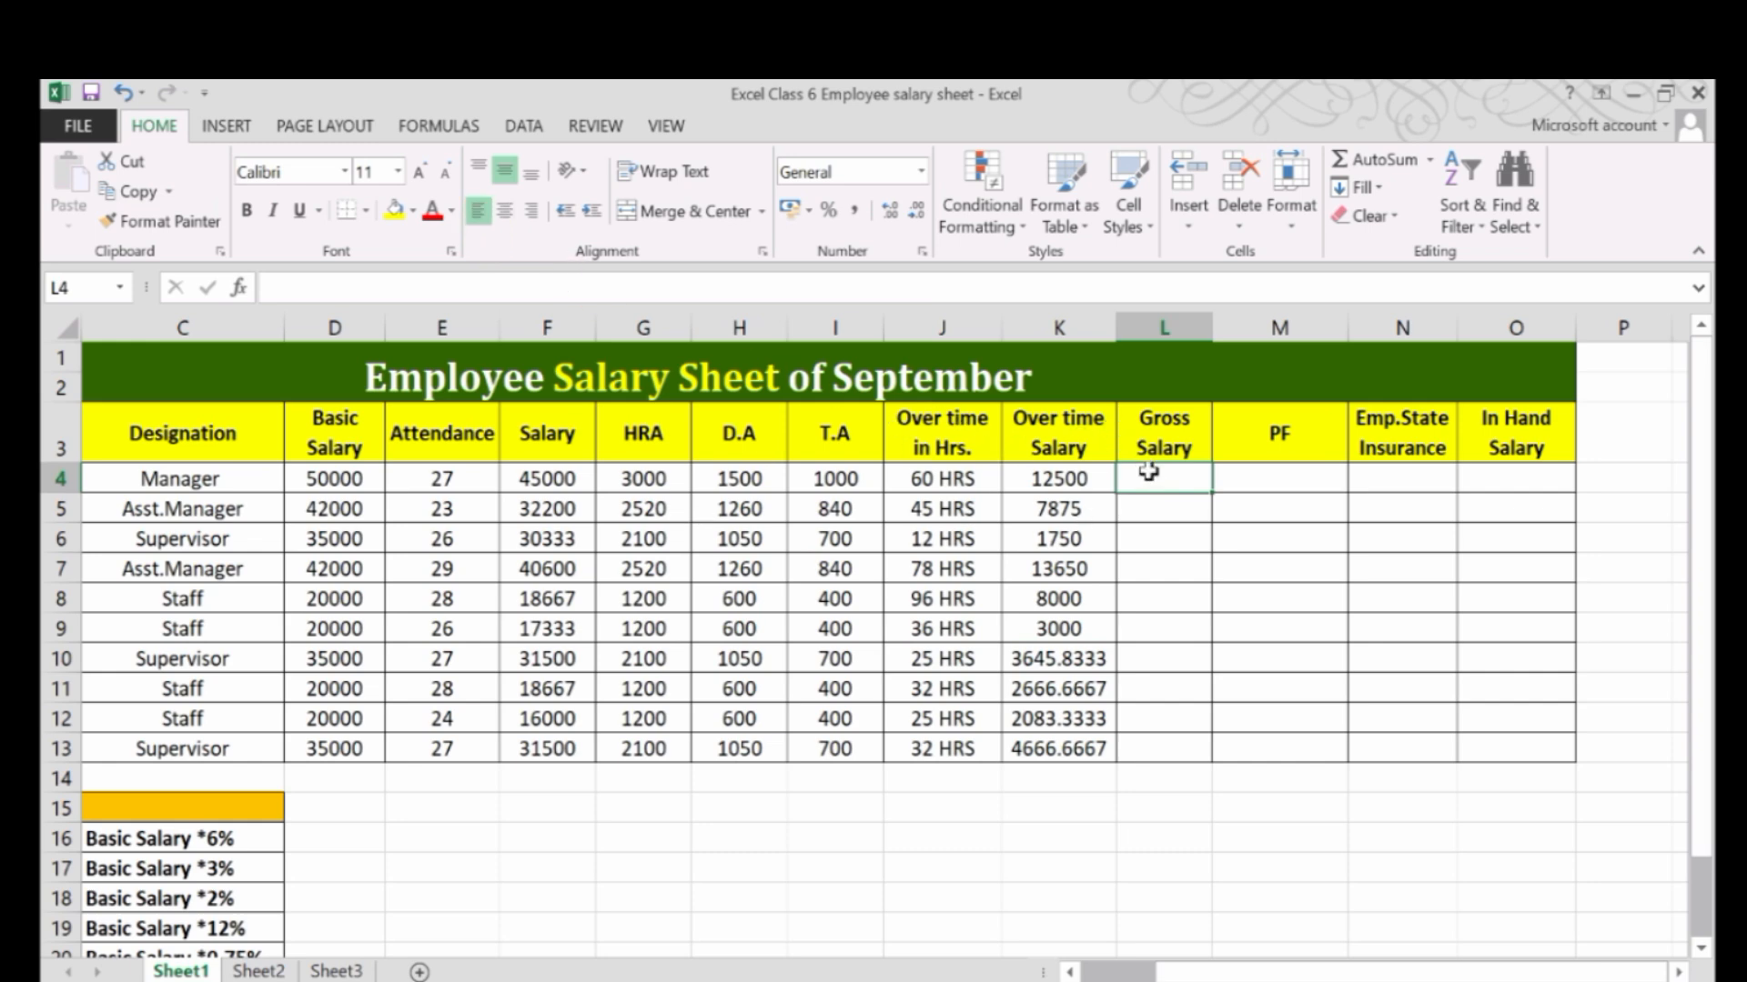
{"action": "type", "text": "="}
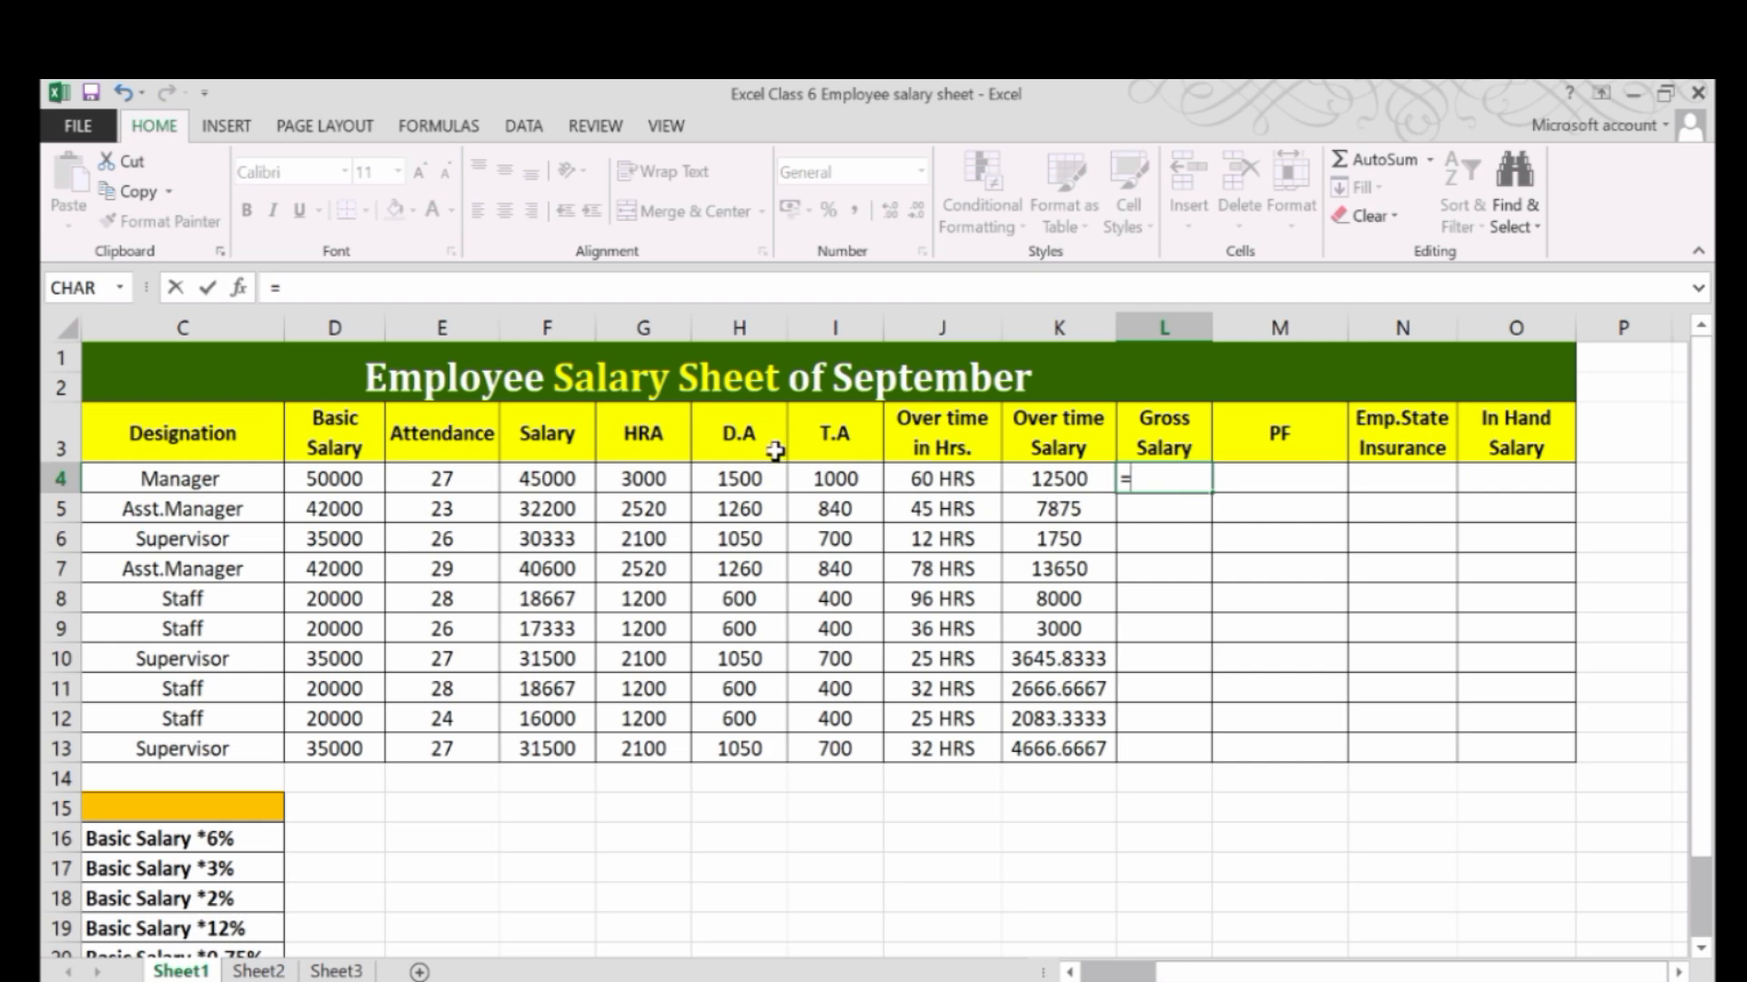
{"action": "left_click", "coordinate": [558, 473]}
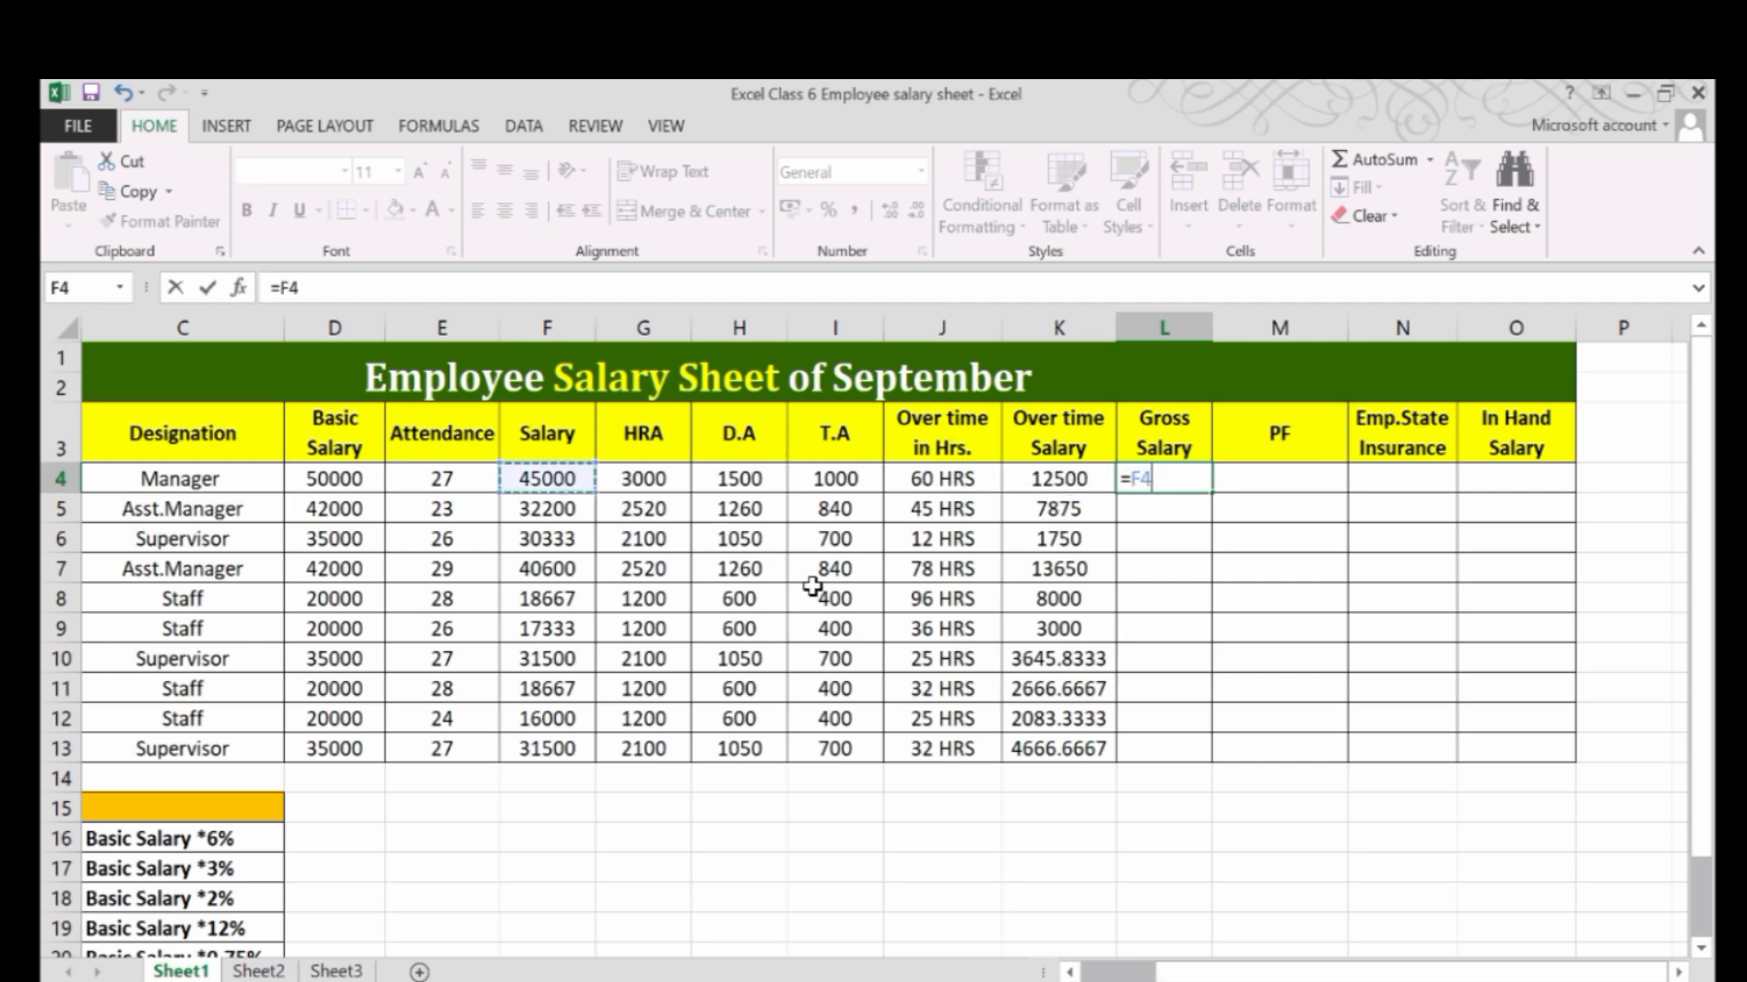
{"action": "type", "text": "+"}
{"action": "left_click", "coordinate": [609, 473]}
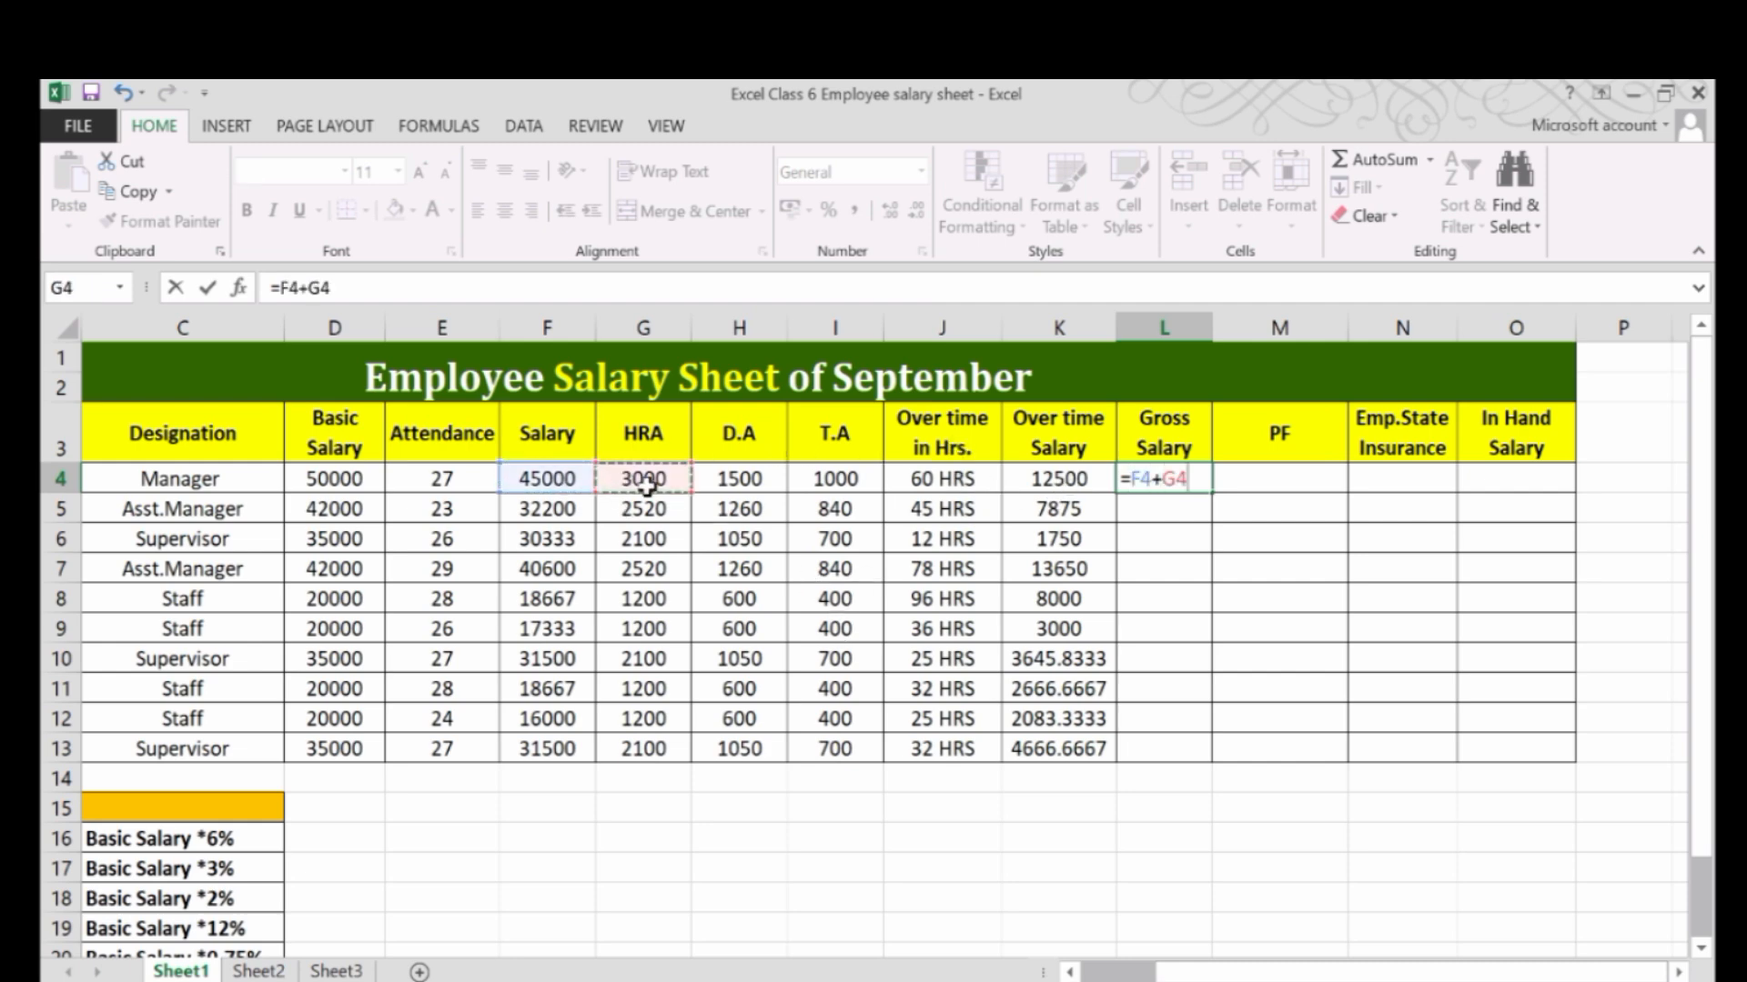
{"action": "type", "text": "+"}
{"action": "left_click", "coordinate": [733, 484]}
{"action": "type", "text": "+"}
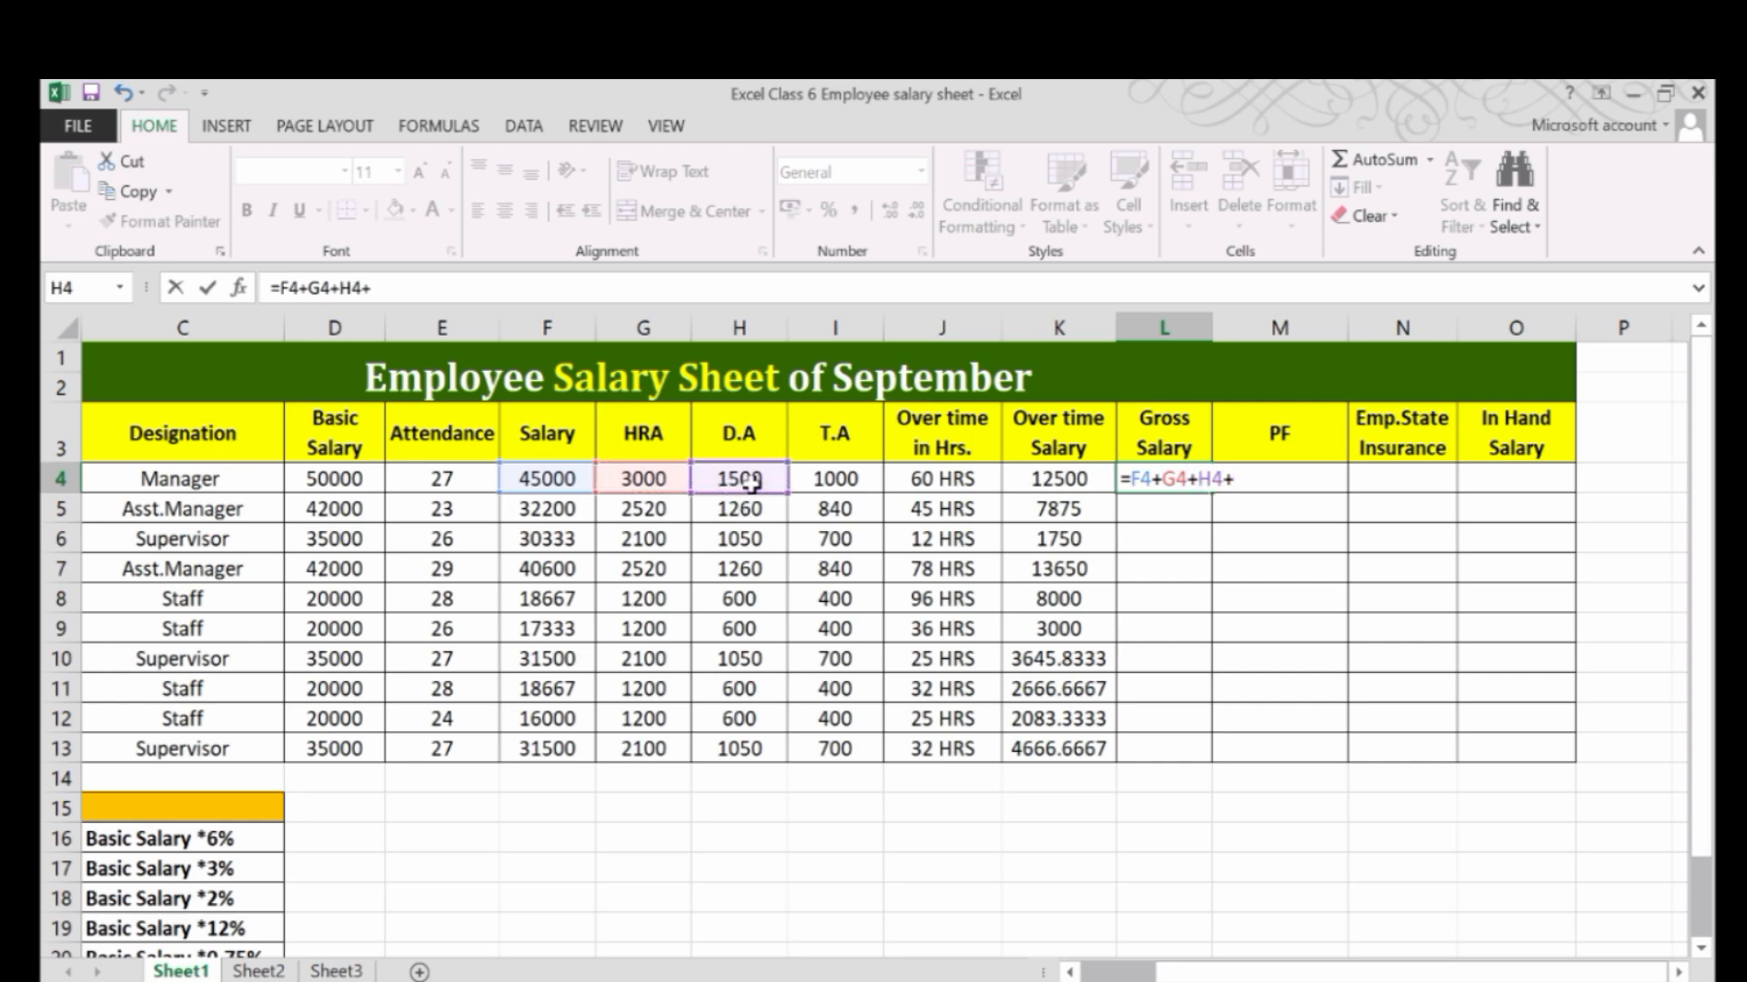
{"action": "left_click", "coordinate": [828, 487]}
{"action": "type", "text": "+"}
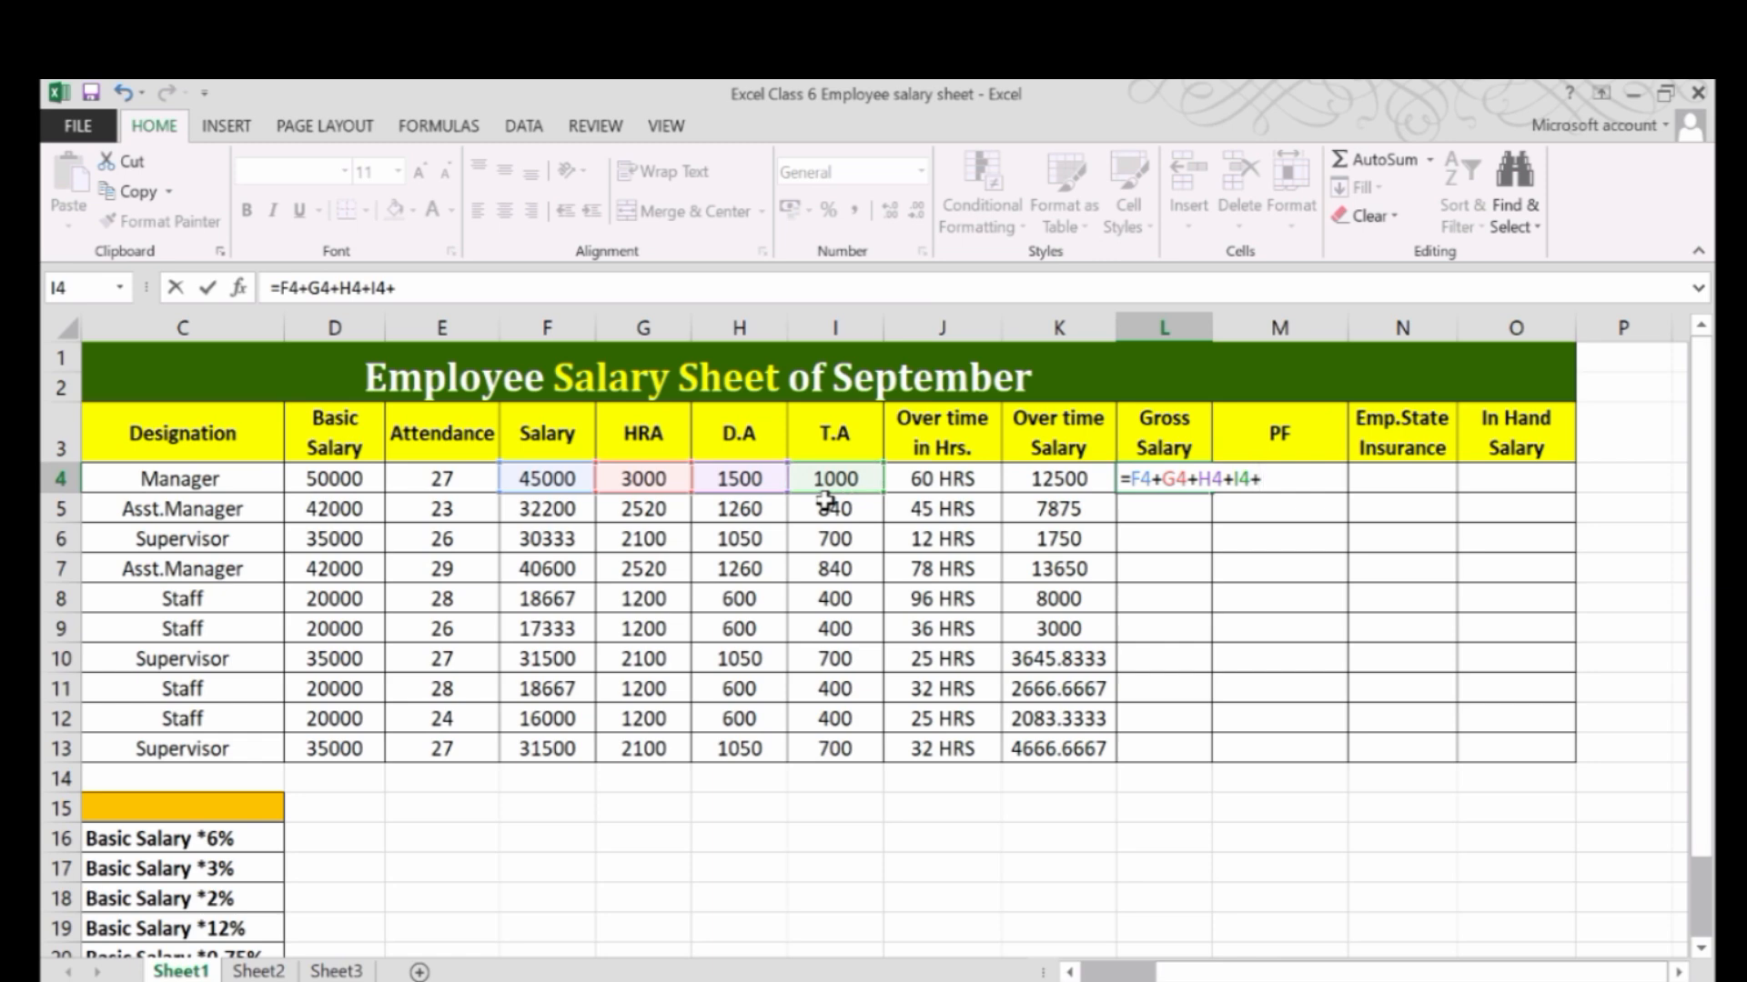
{"action": "left_click", "coordinate": [1038, 479]}
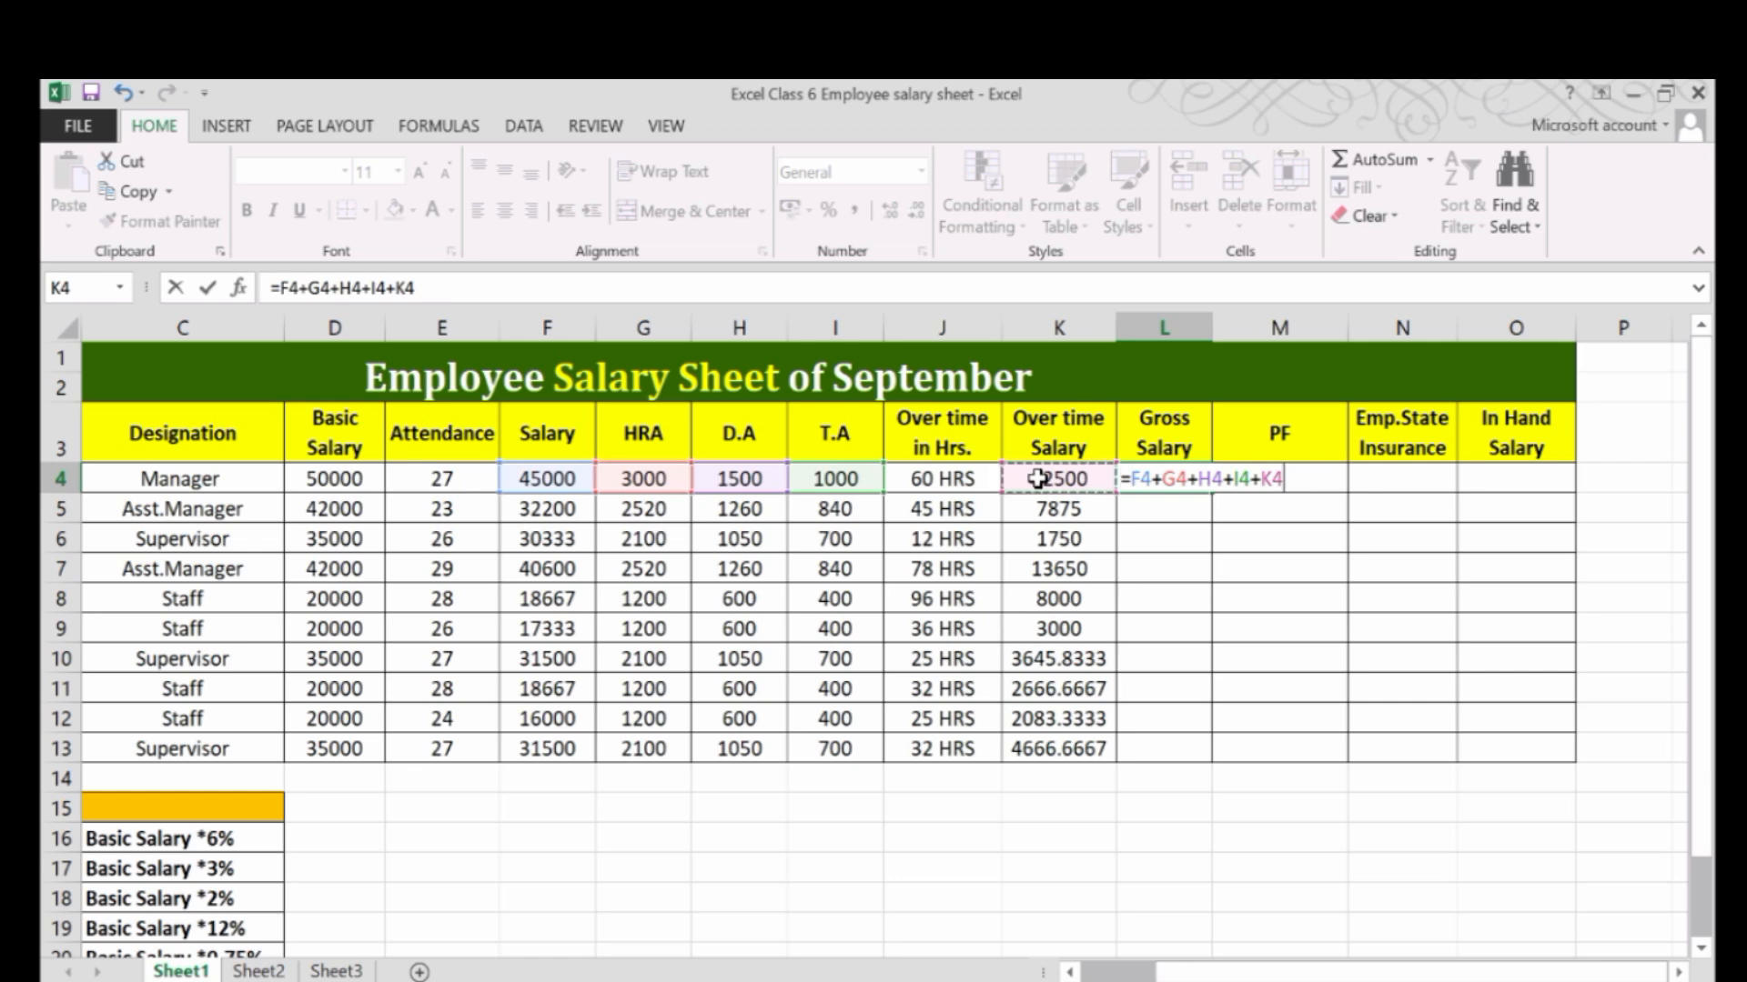
{"action": "key", "text": "Return"}
Fill the gross salary formula from L4 down to L13.
{"action": "left_click", "coordinate": [1153, 482]}
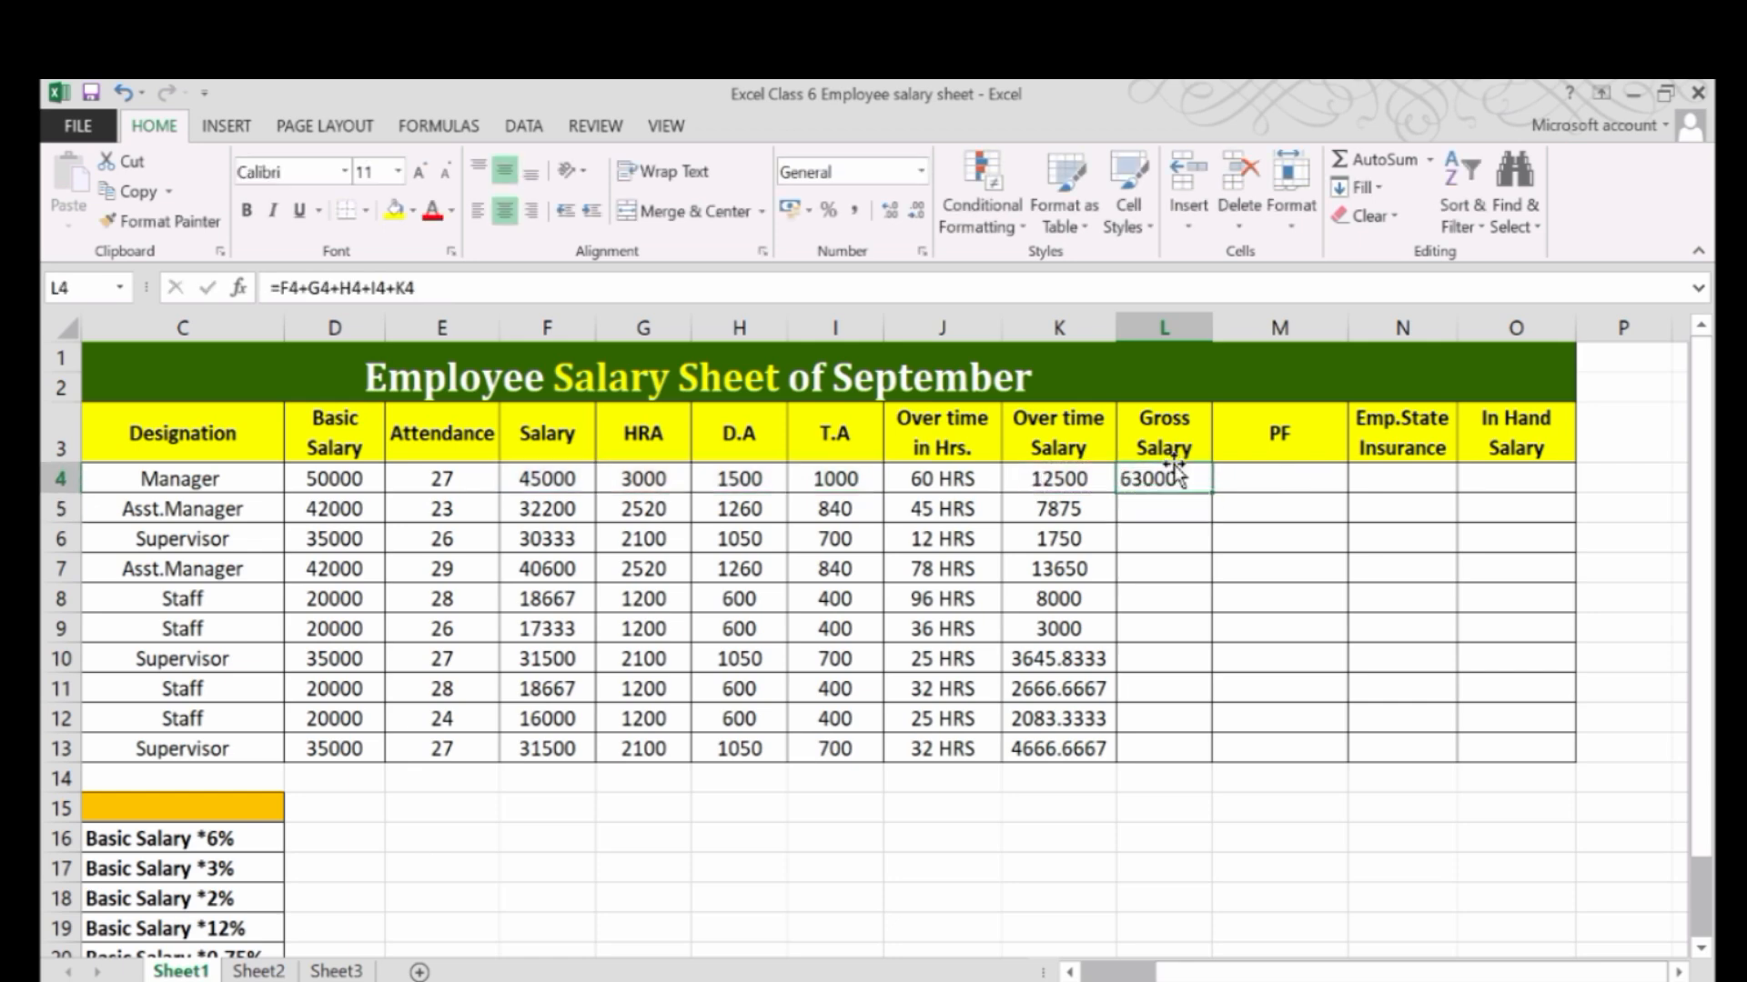
{"action": "left_click_drag", "start_coordinate": [1199, 487], "coordinate": [1222, 748]}
{"action": "key", "text": "ctrl+d"}
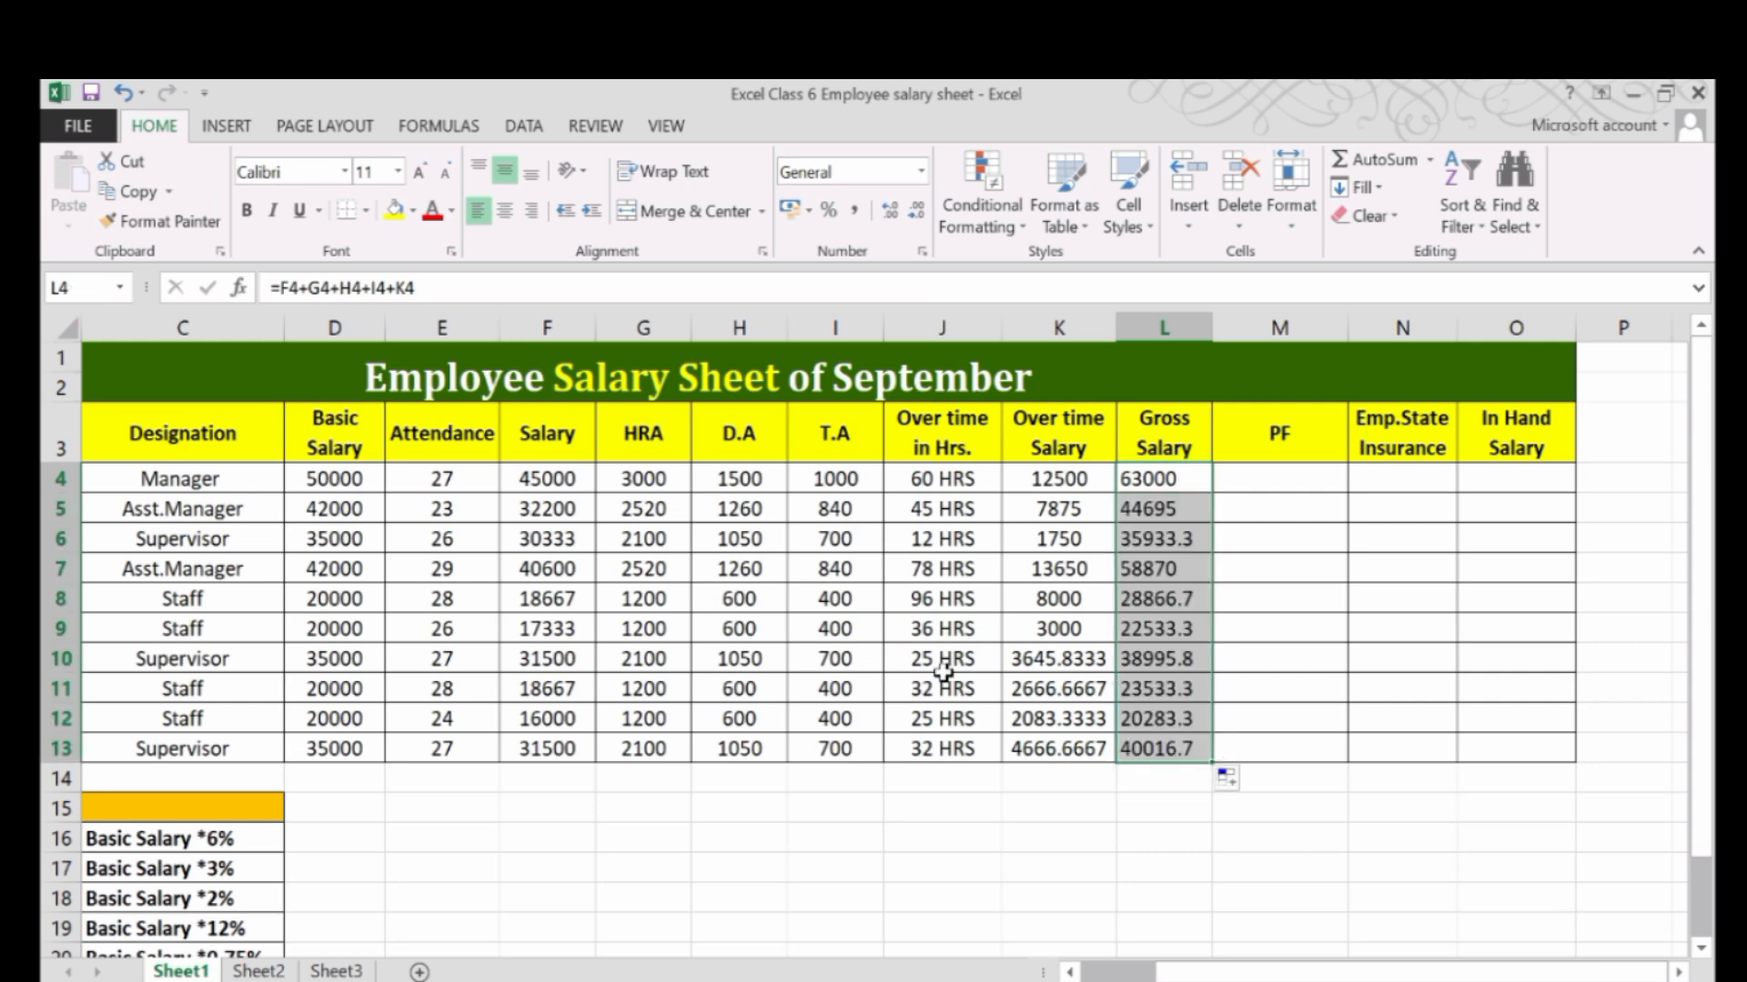
Review the salary, T.A, overtime salary and gross salary cells F4, I4, K4, L5 and L4, ending on PF cell M4.
{"action": "left_click", "coordinate": [579, 482]}
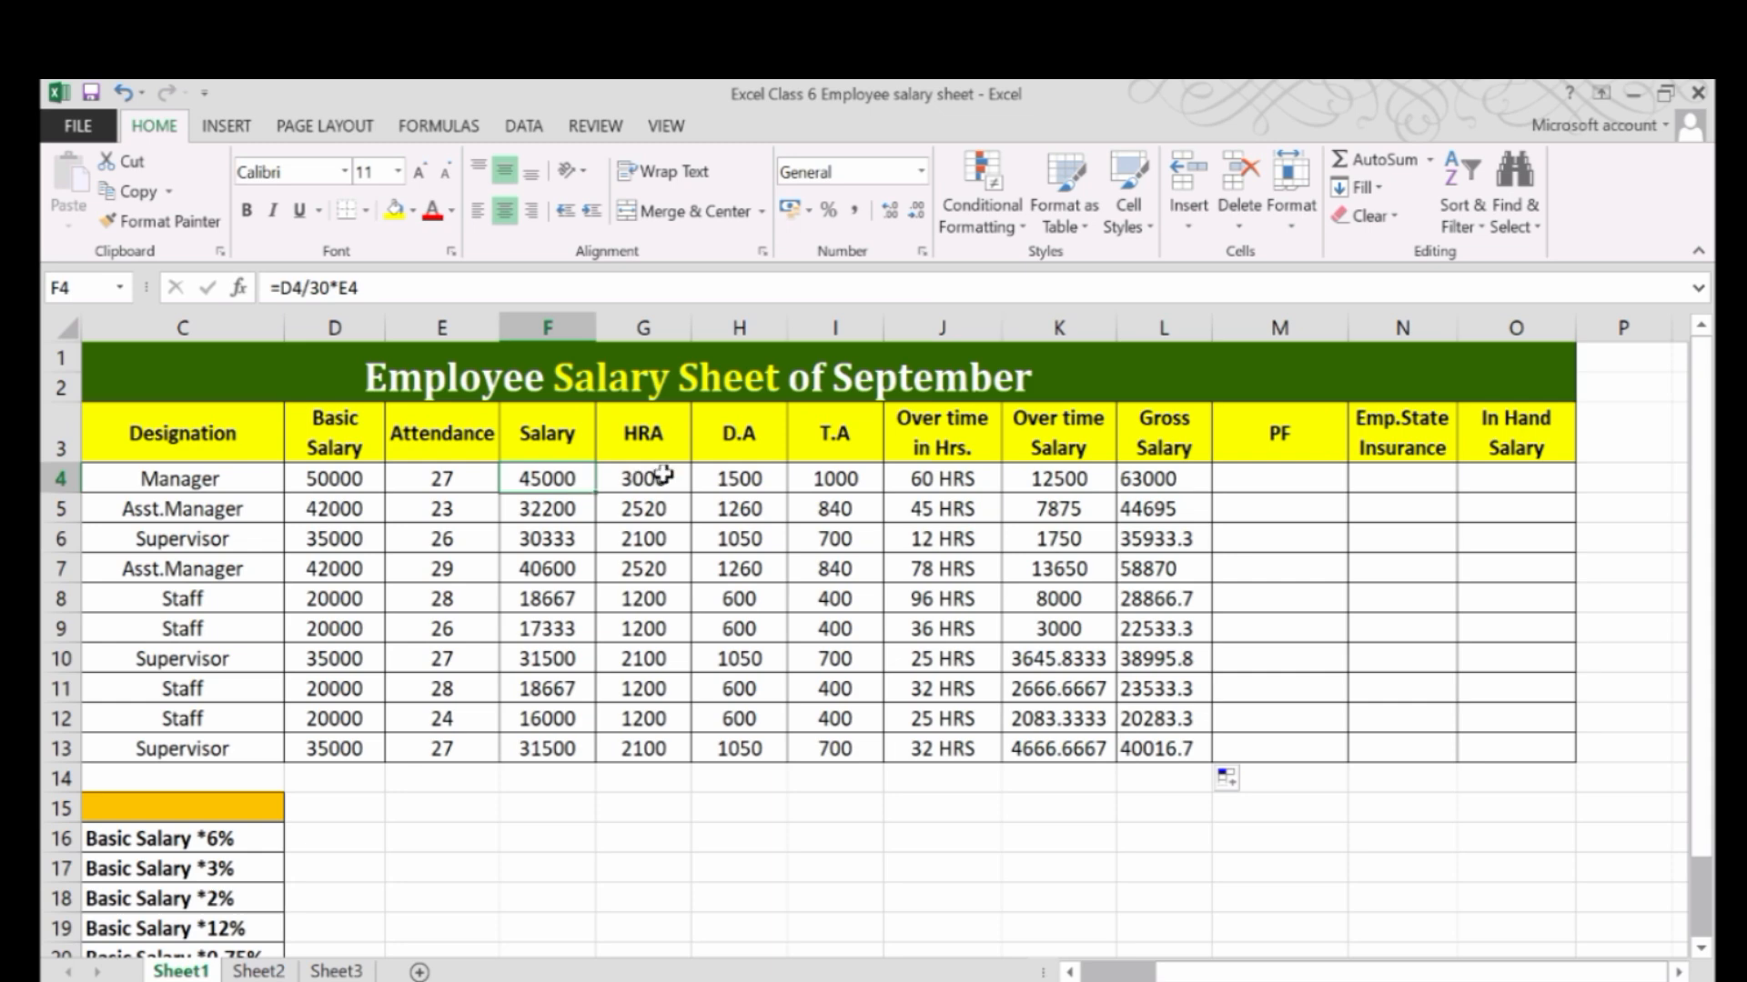
{"action": "left_click", "coordinate": [836, 478]}
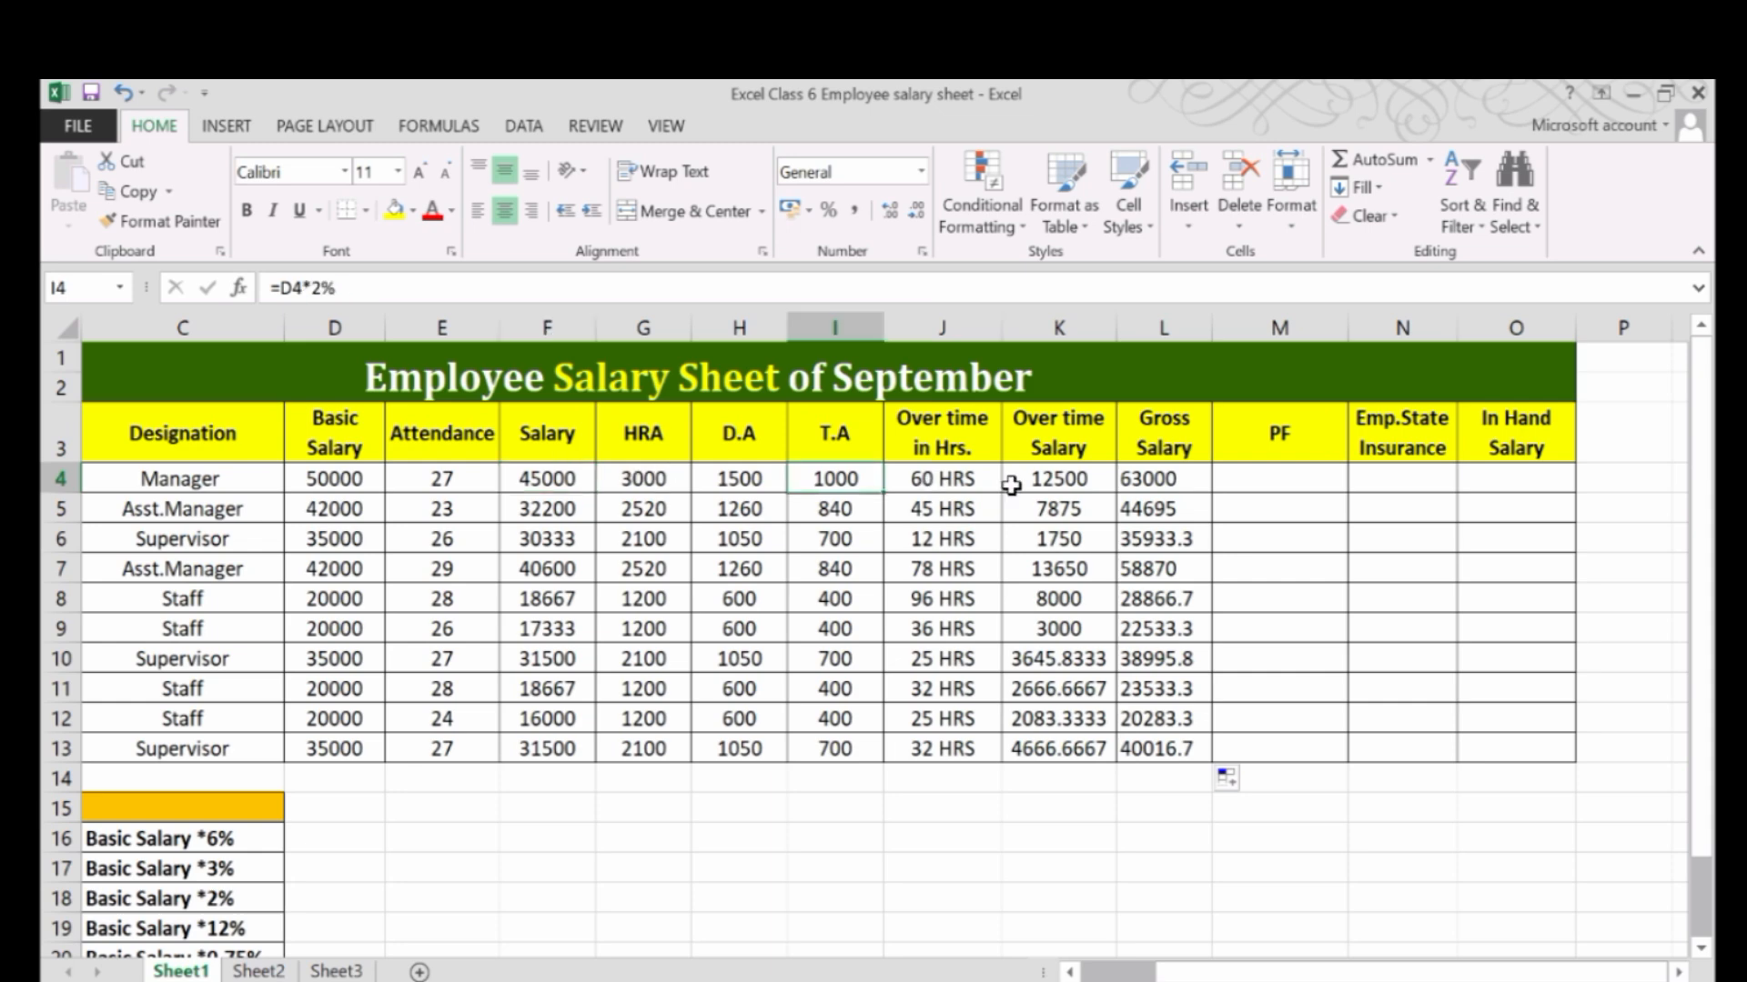
{"action": "left_click", "coordinate": [1046, 478]}
{"action": "left_click", "coordinate": [1154, 498]}
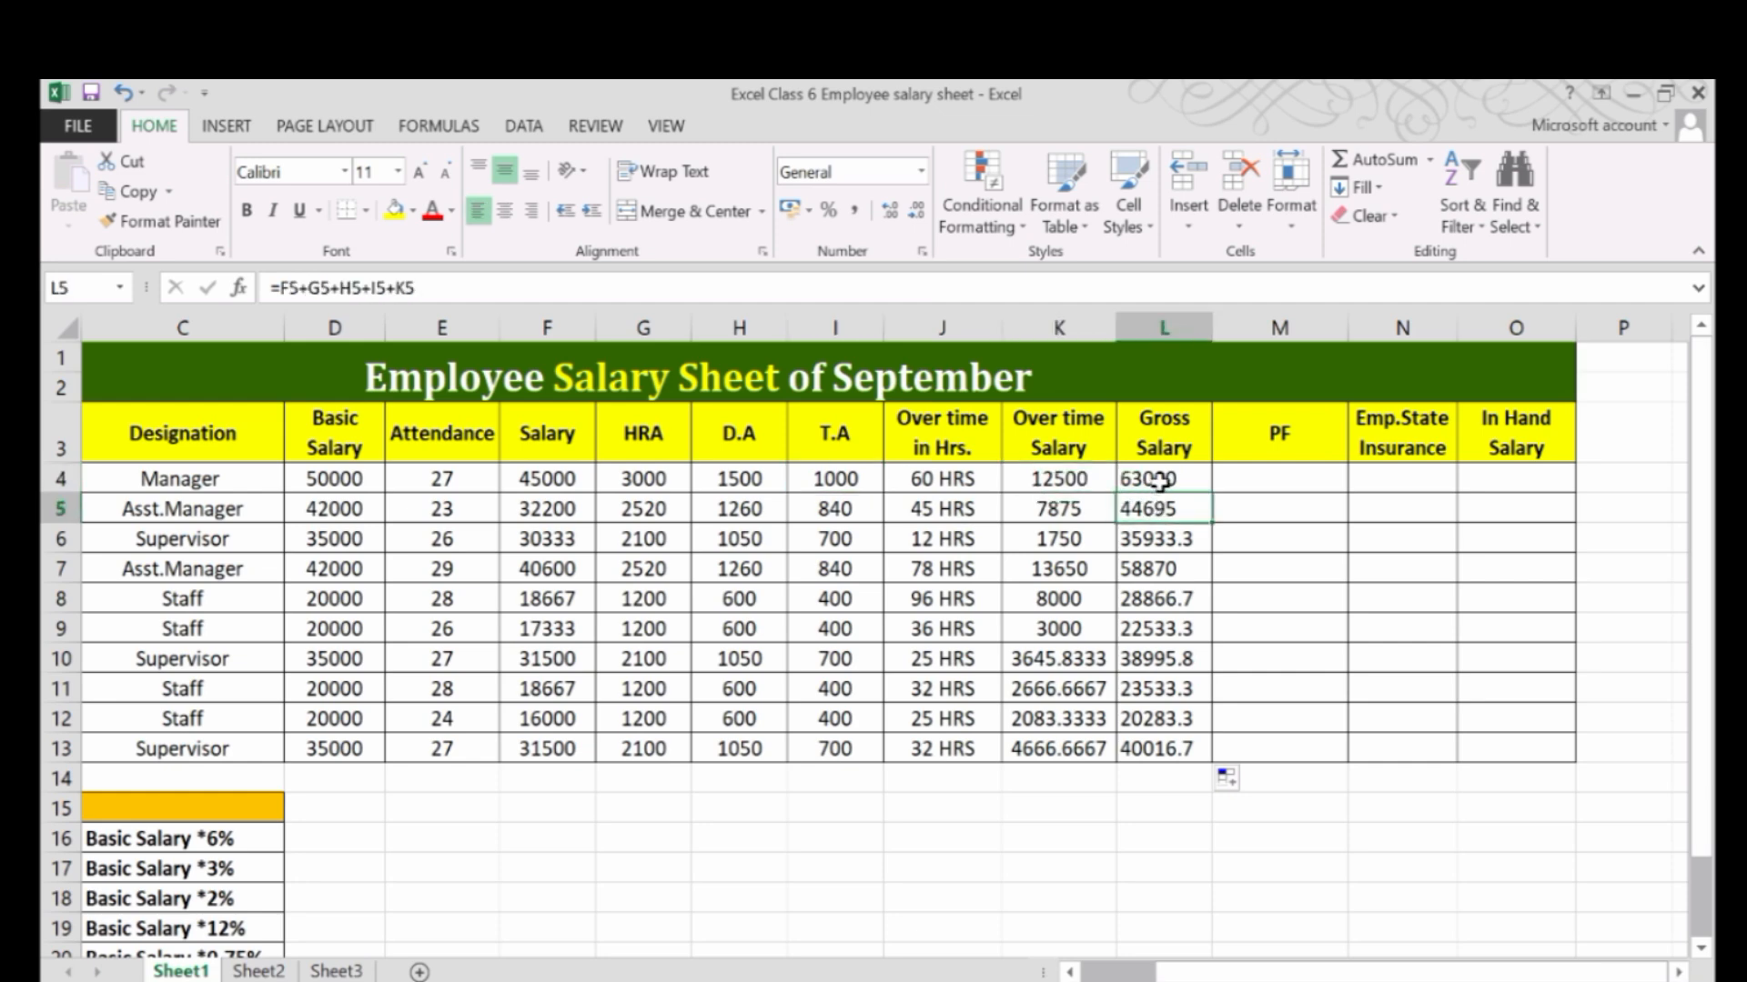
{"action": "left_click", "coordinate": [1318, 486]}
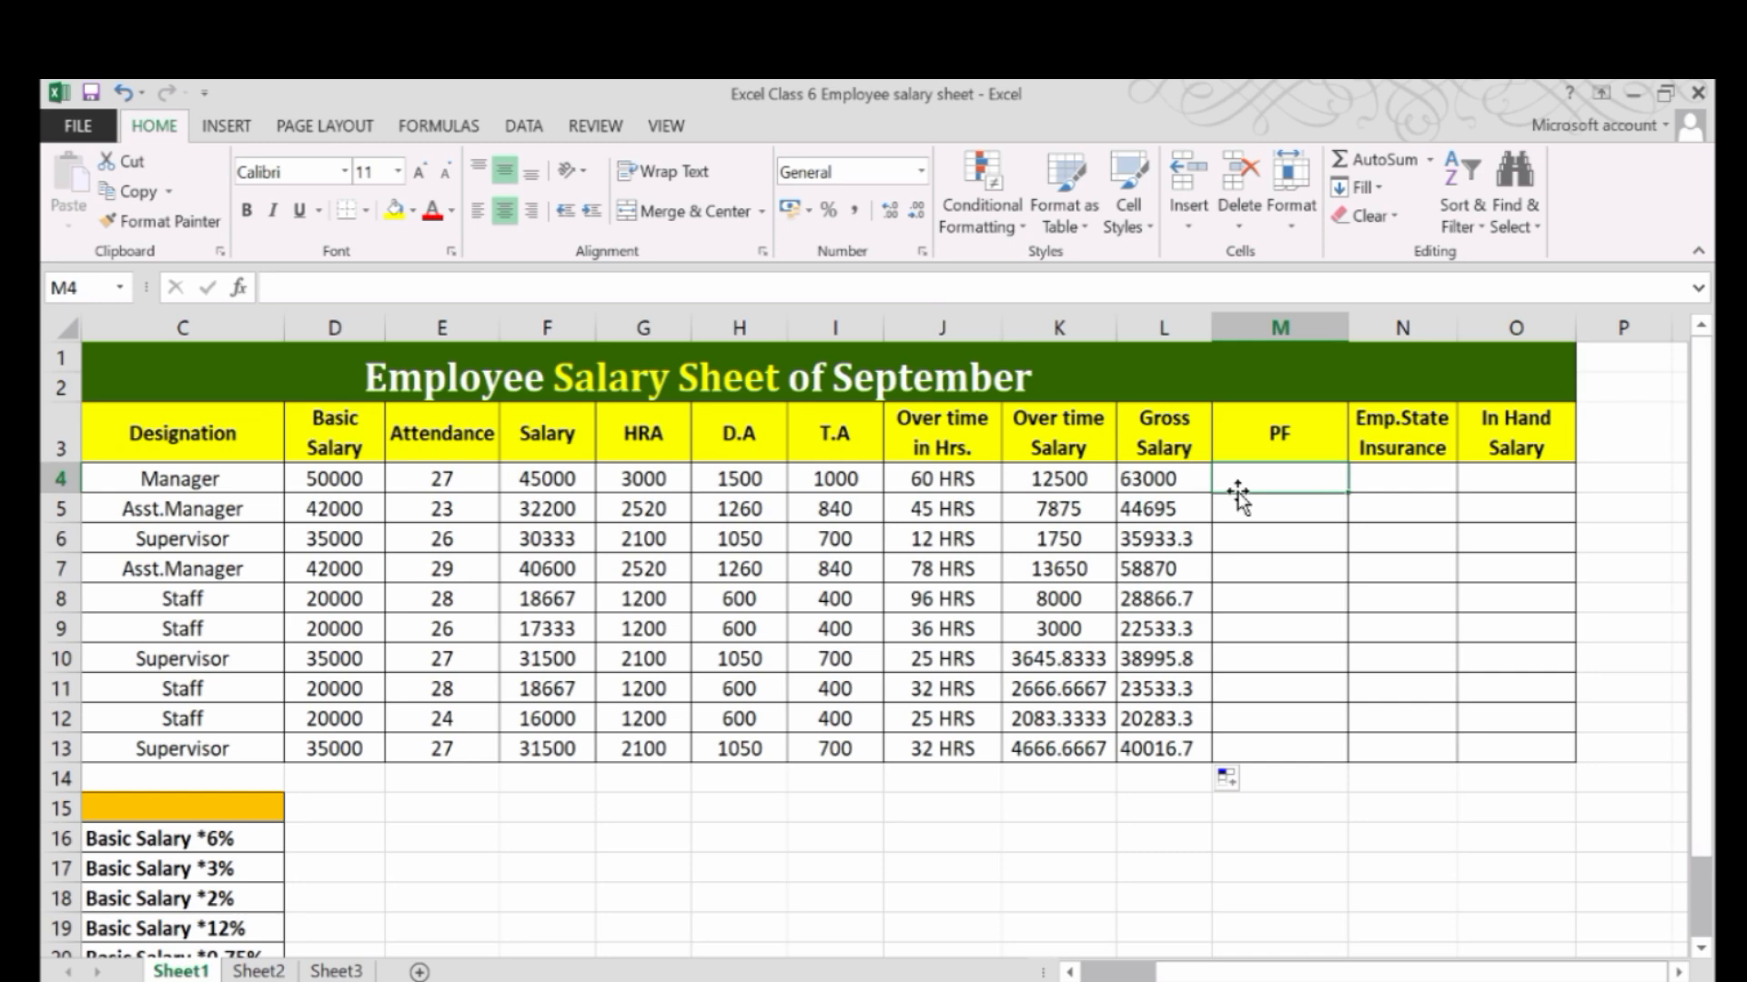
{"action": "left_click", "coordinate": [1125, 477]}
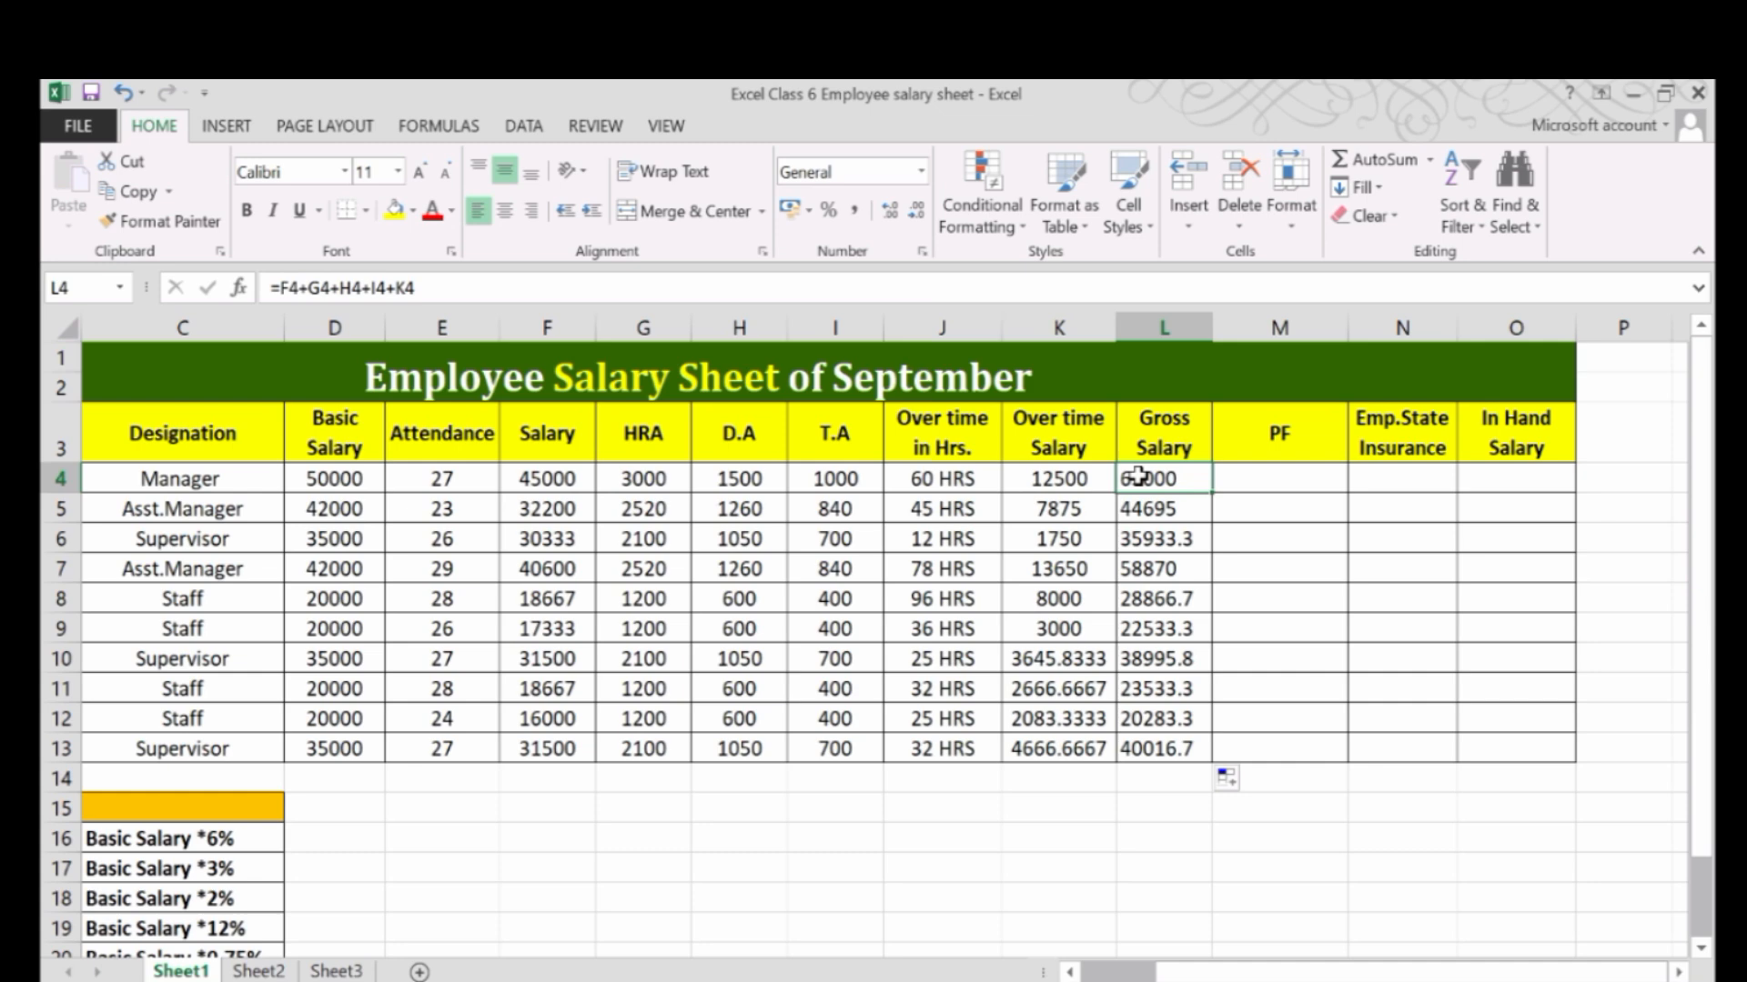
{"action": "left_click", "coordinate": [1271, 477]}
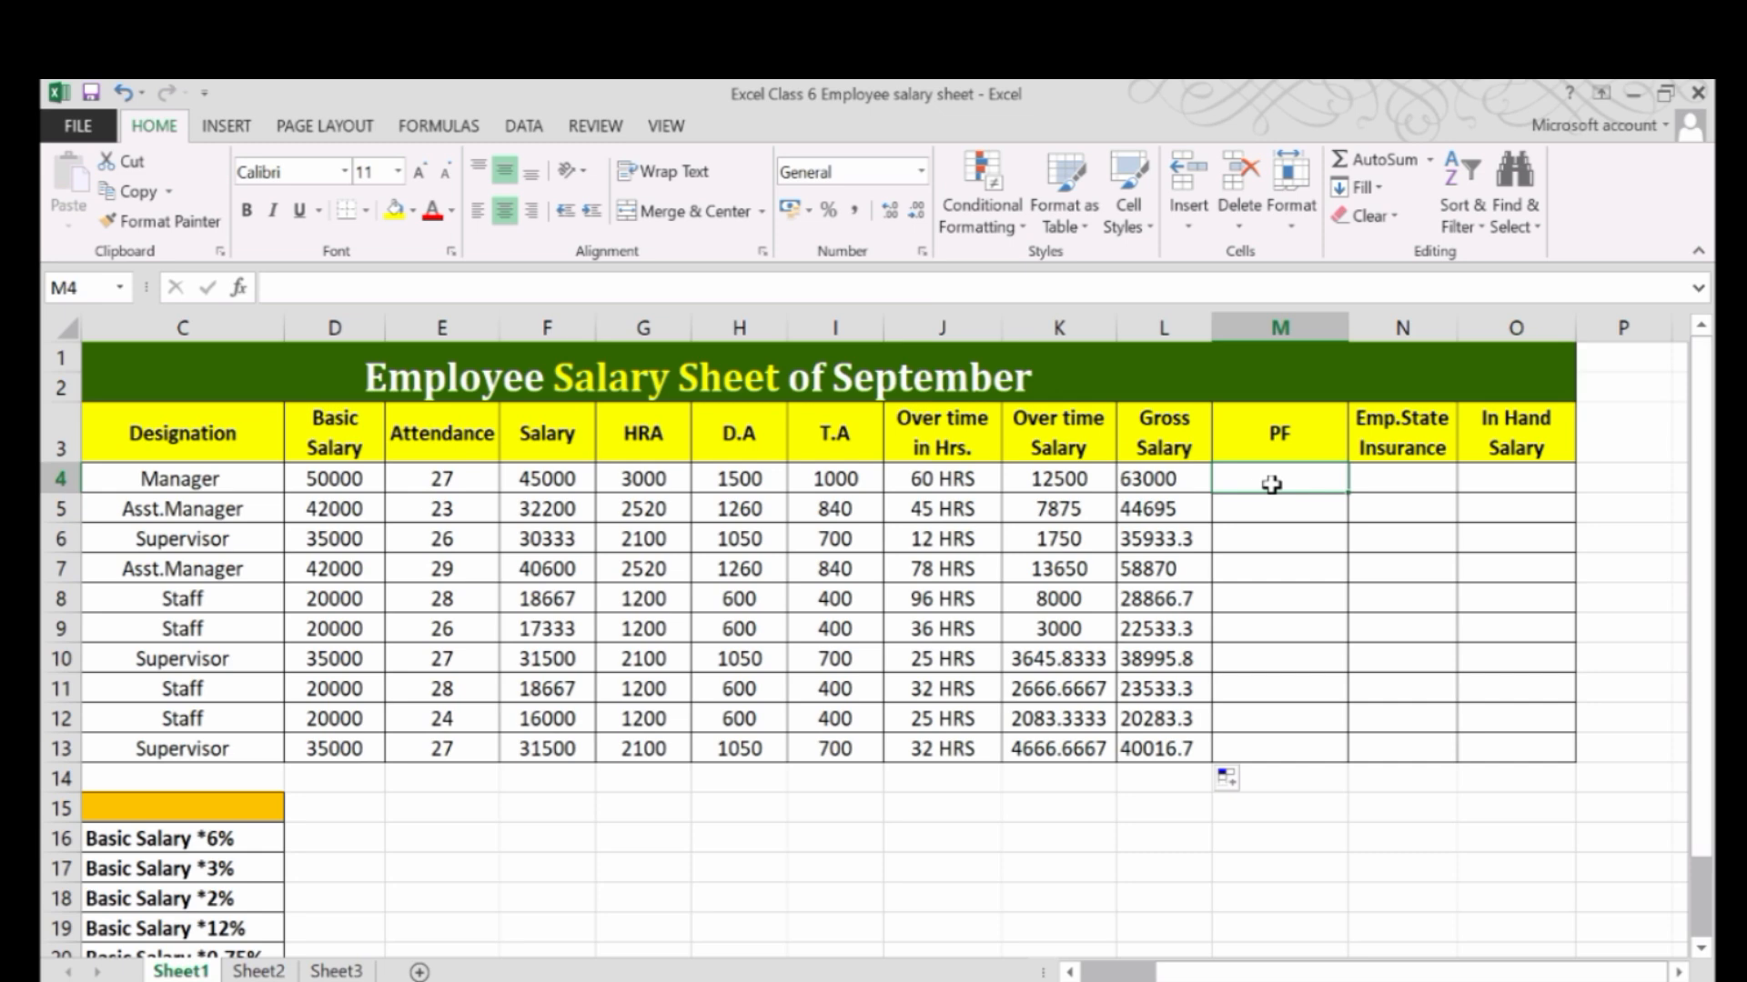
Enter the PF formula =D4*12% in cell M4, using the P.F rate from the allowance table.
{"action": "left_click_drag", "start_coordinate": [1333, 971], "coordinate": [1254, 971]}
{"action": "scroll", "coordinate": [893, 849], "scroll_direction": "down", "scroll_amount": 1}
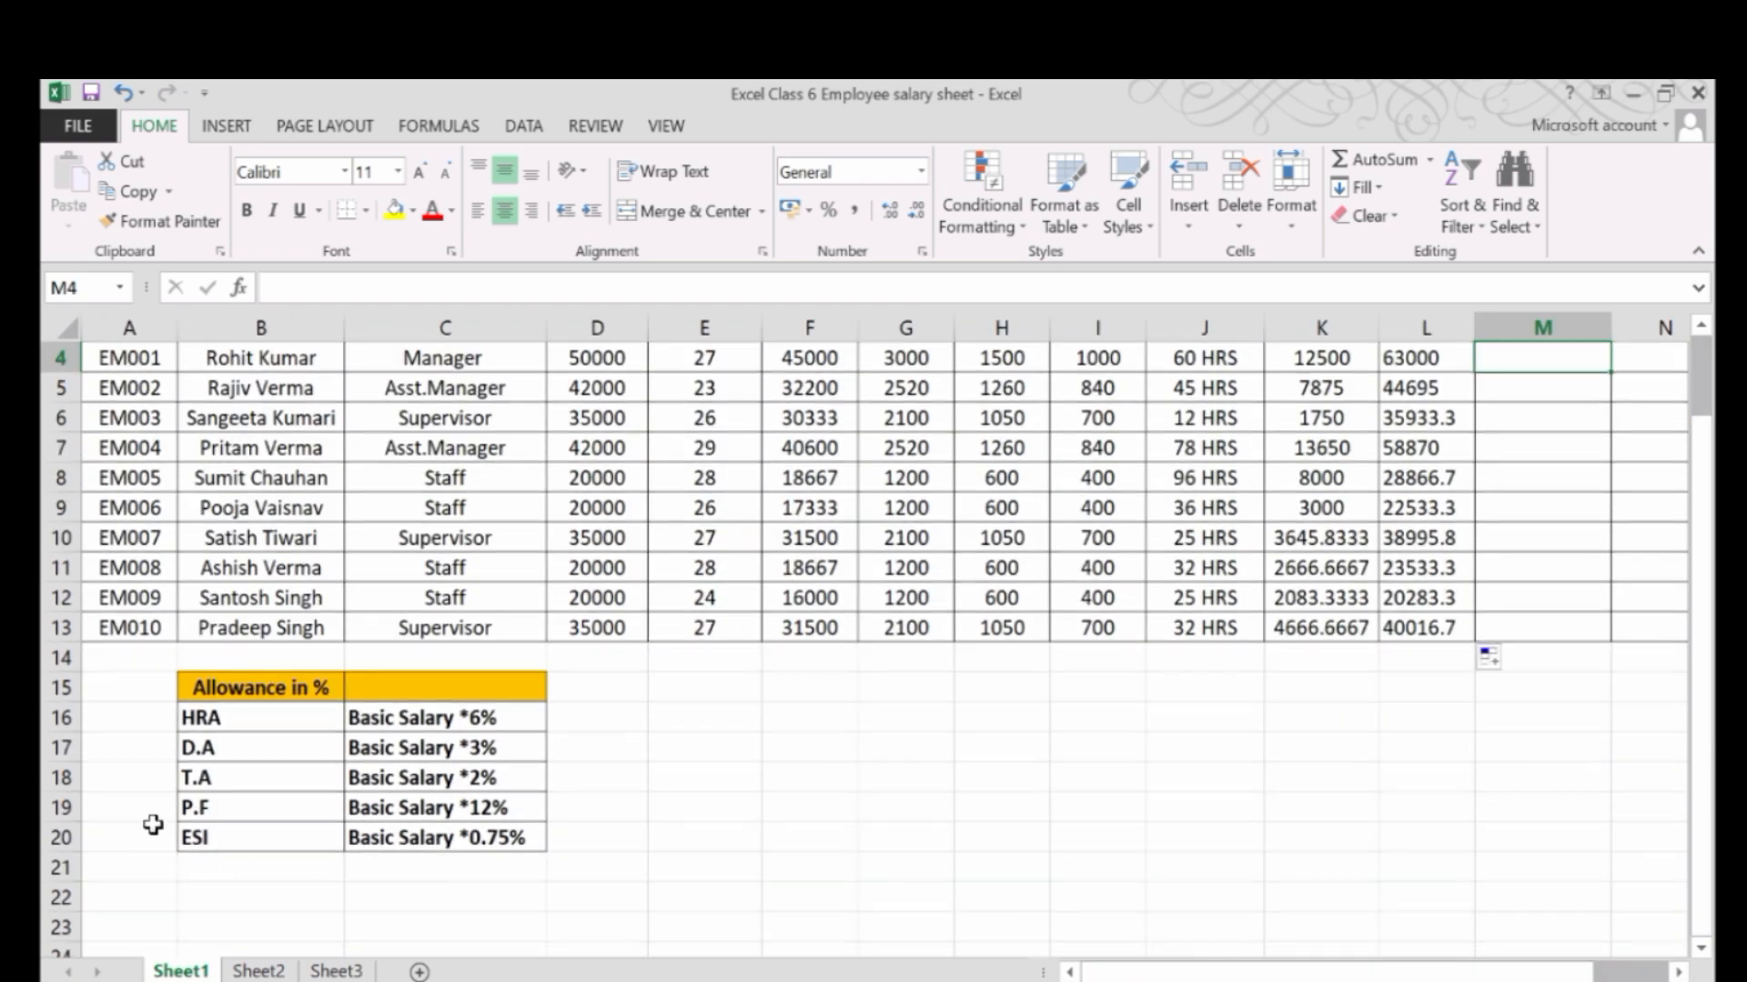
{"action": "scroll", "coordinate": [1401, 784], "scroll_direction": "up", "scroll_amount": 1}
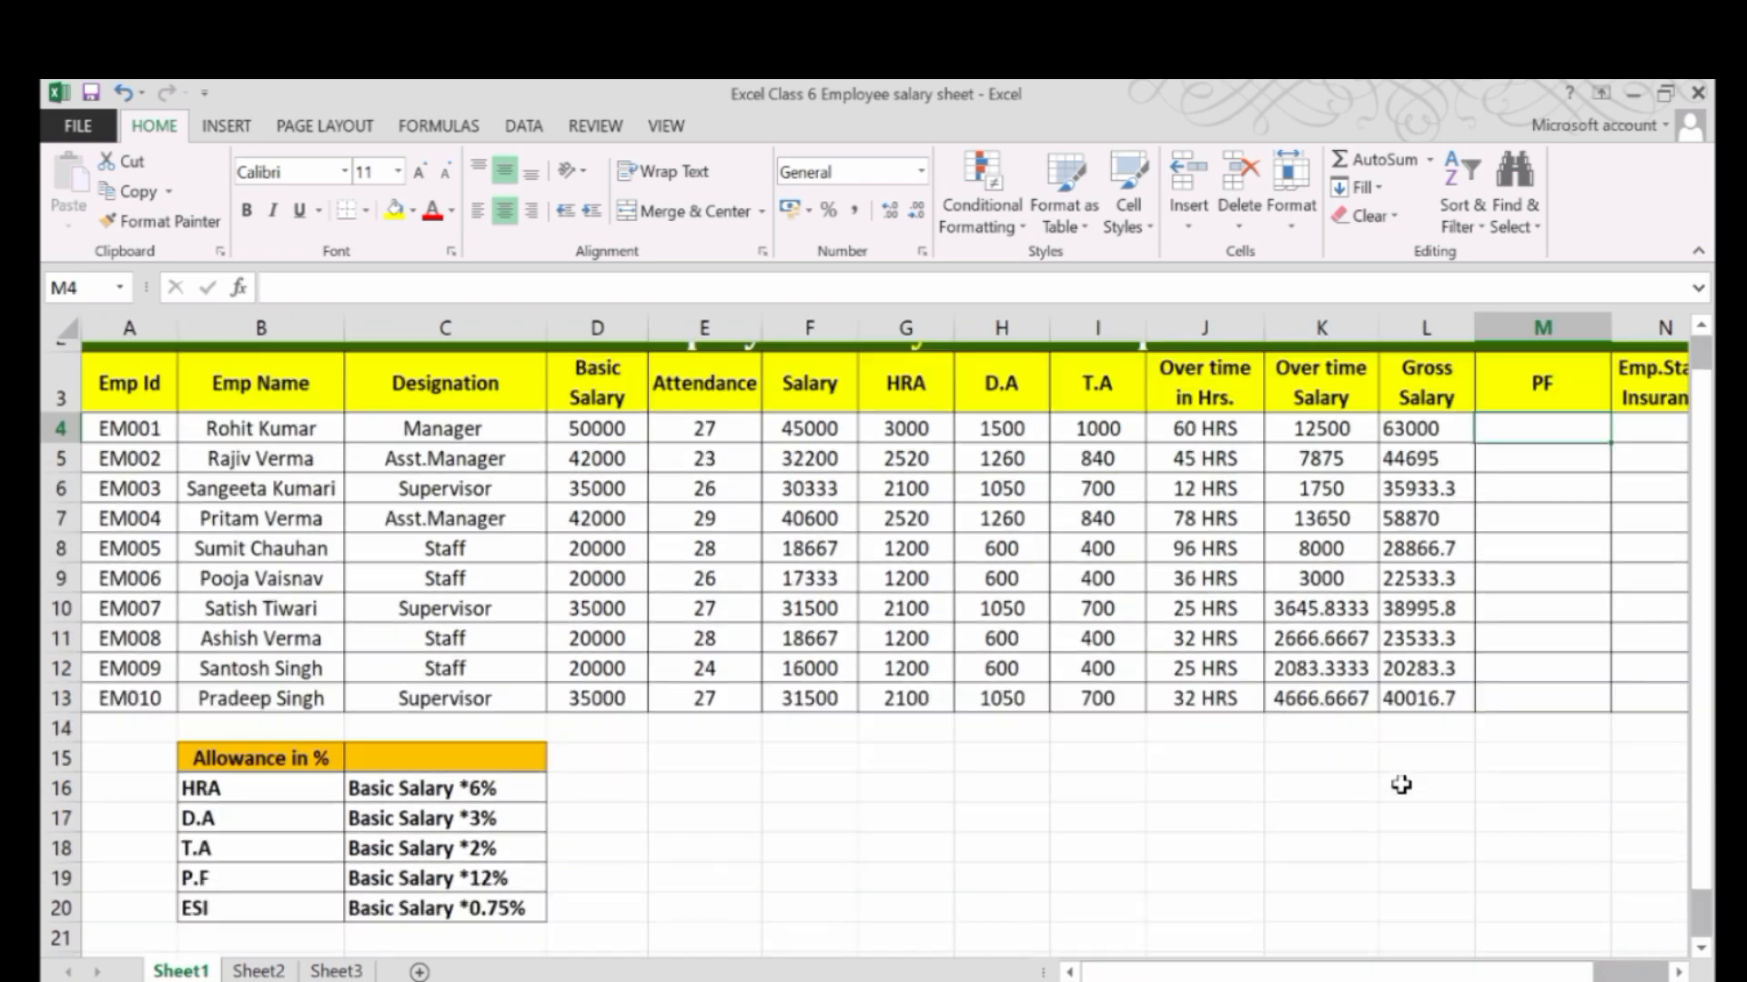
{"action": "scroll", "coordinate": [1493, 442], "scroll_direction": "up", "scroll_amount": 1}
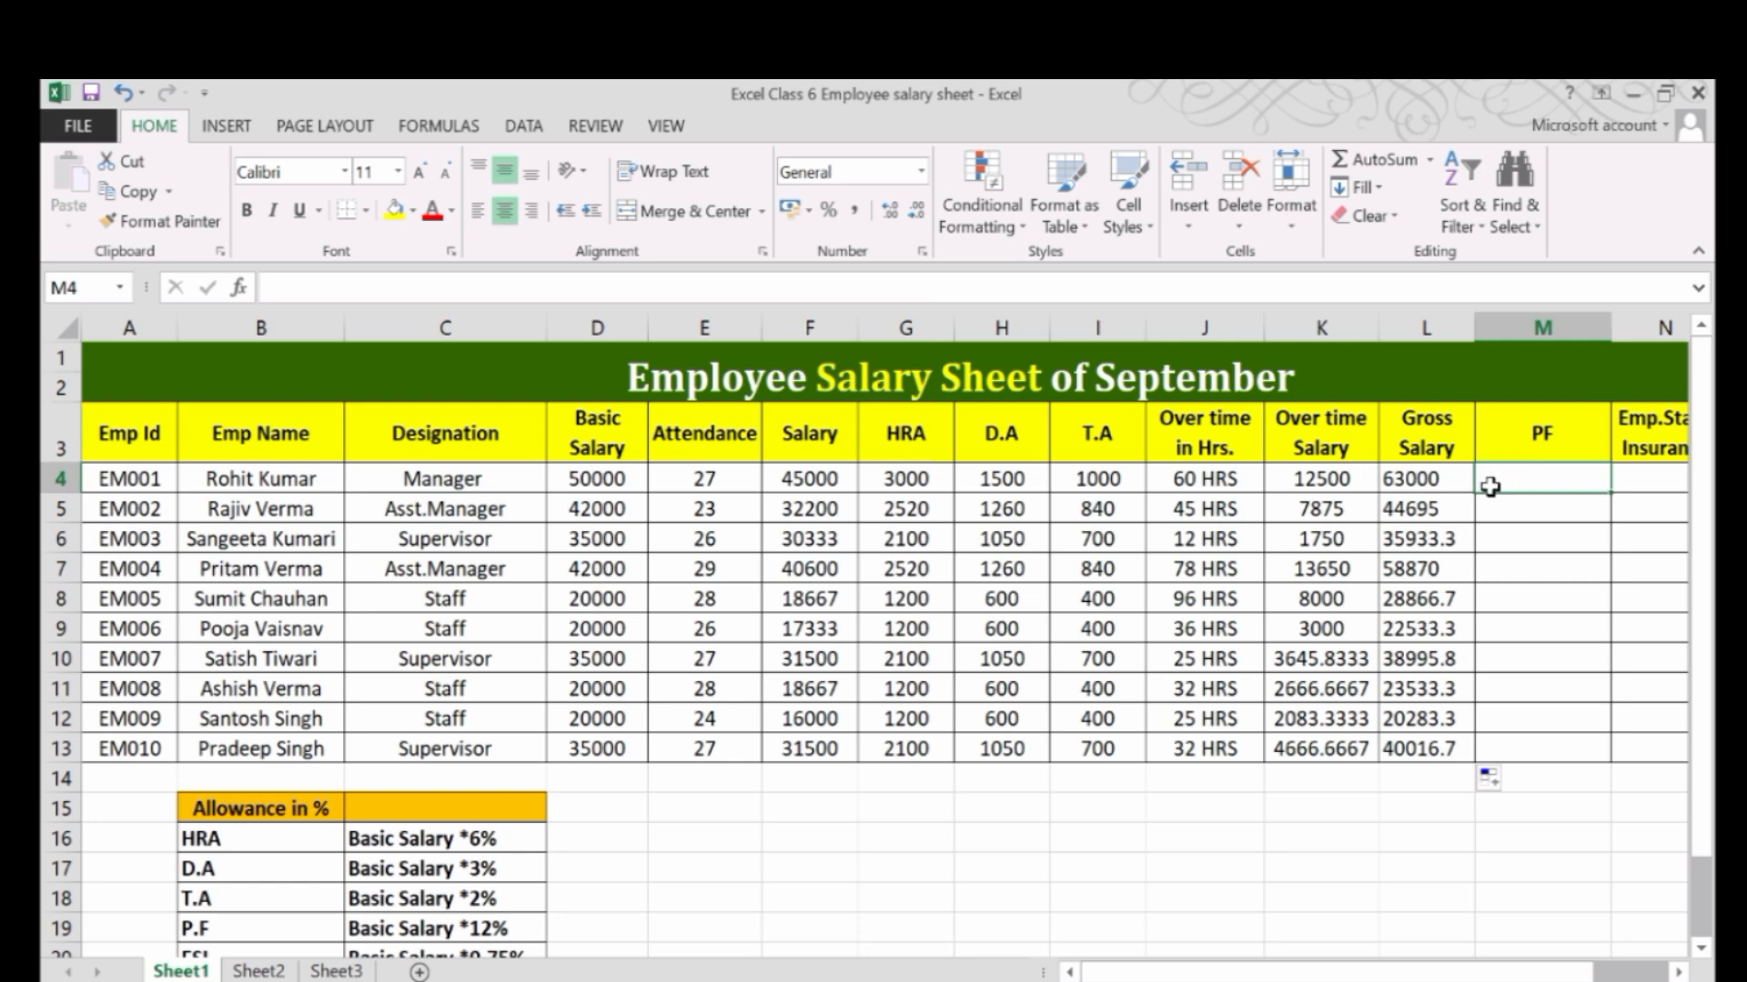
{"action": "type", "text": "="}
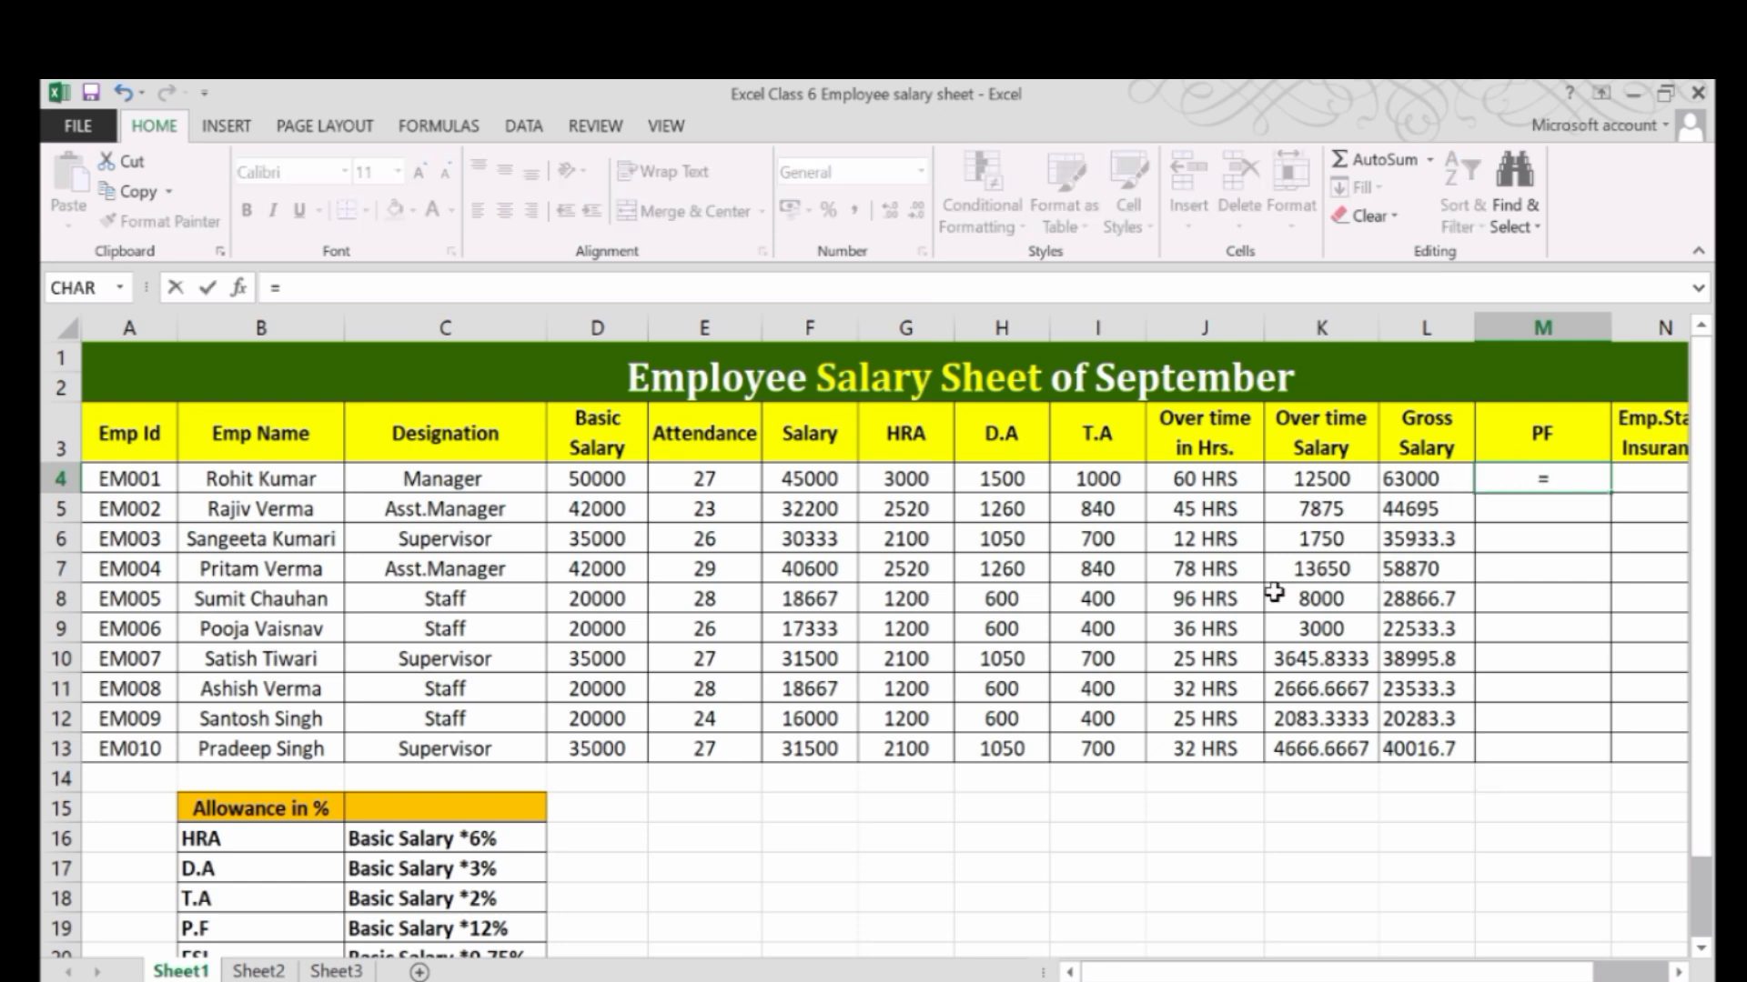
{"action": "left_click", "coordinate": [588, 474]}
{"action": "type", "text": "*"}
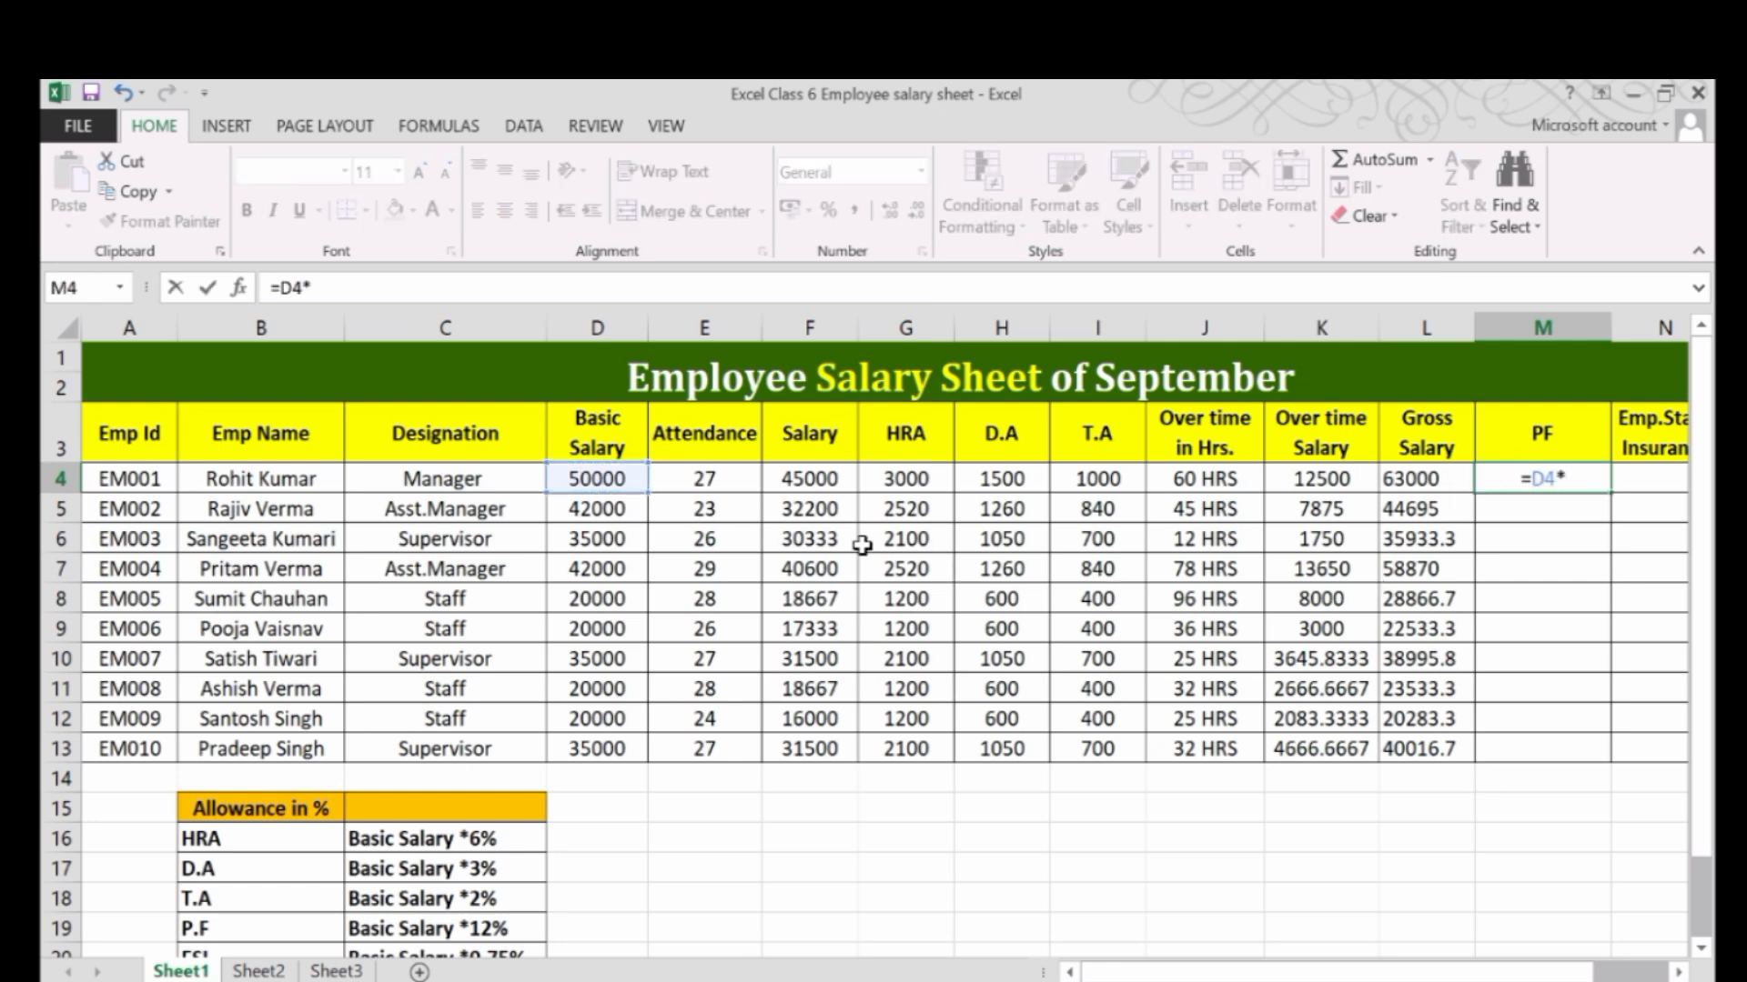
{"action": "type", "text": "12%"}
{"action": "key", "text": "ctrl+Return"}
Fill the PF formula from M4 down to M13.
{"action": "left_click", "coordinate": [1585, 482]}
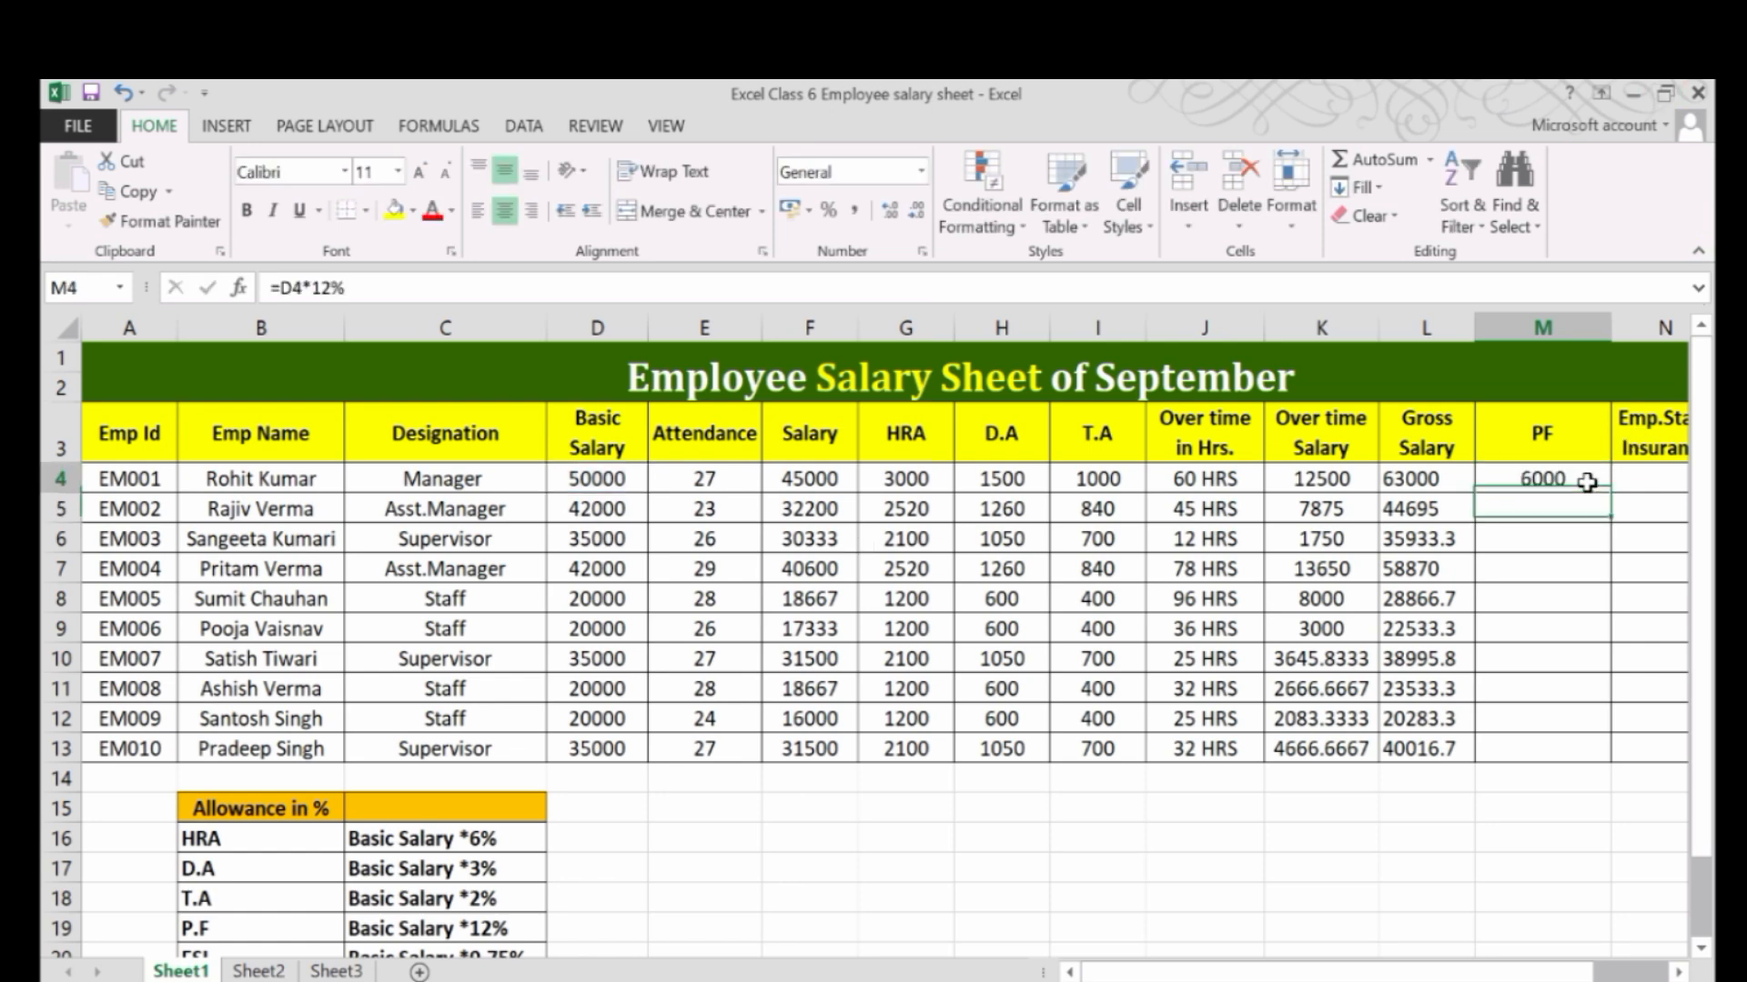
{"action": "left_click_drag", "start_coordinate": [1610, 493], "coordinate": [1609, 763]}
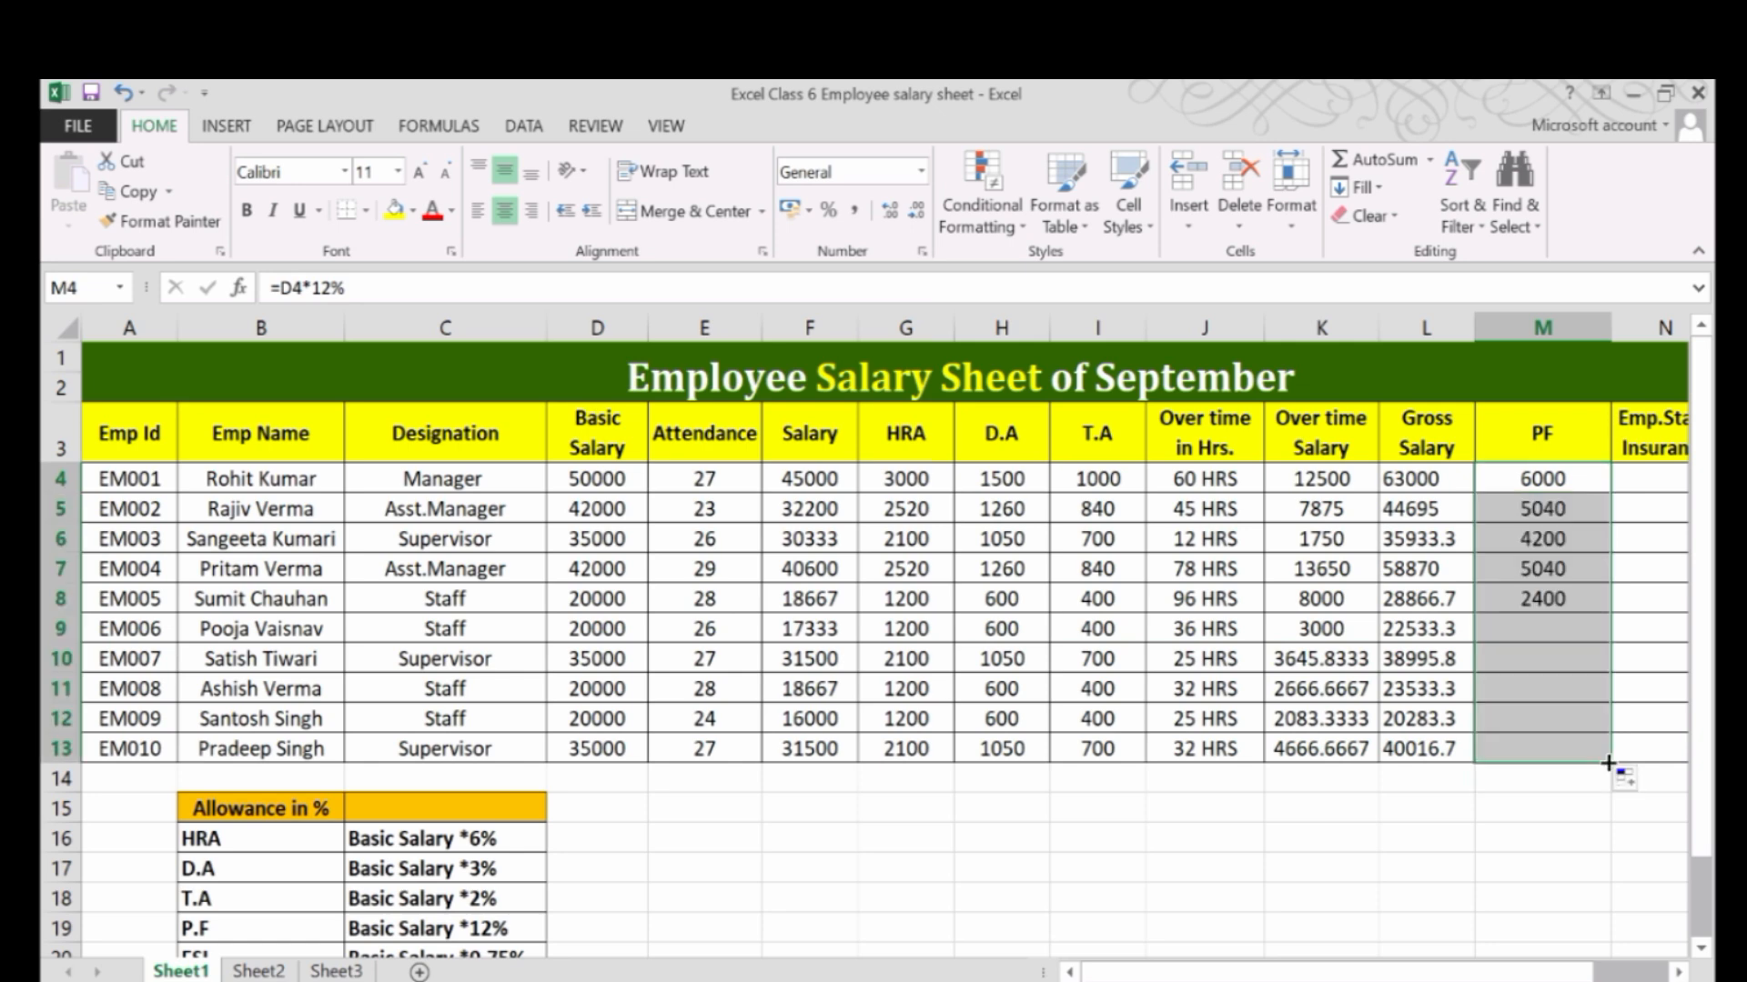
{"action": "left_click", "coordinate": [1559, 475]}
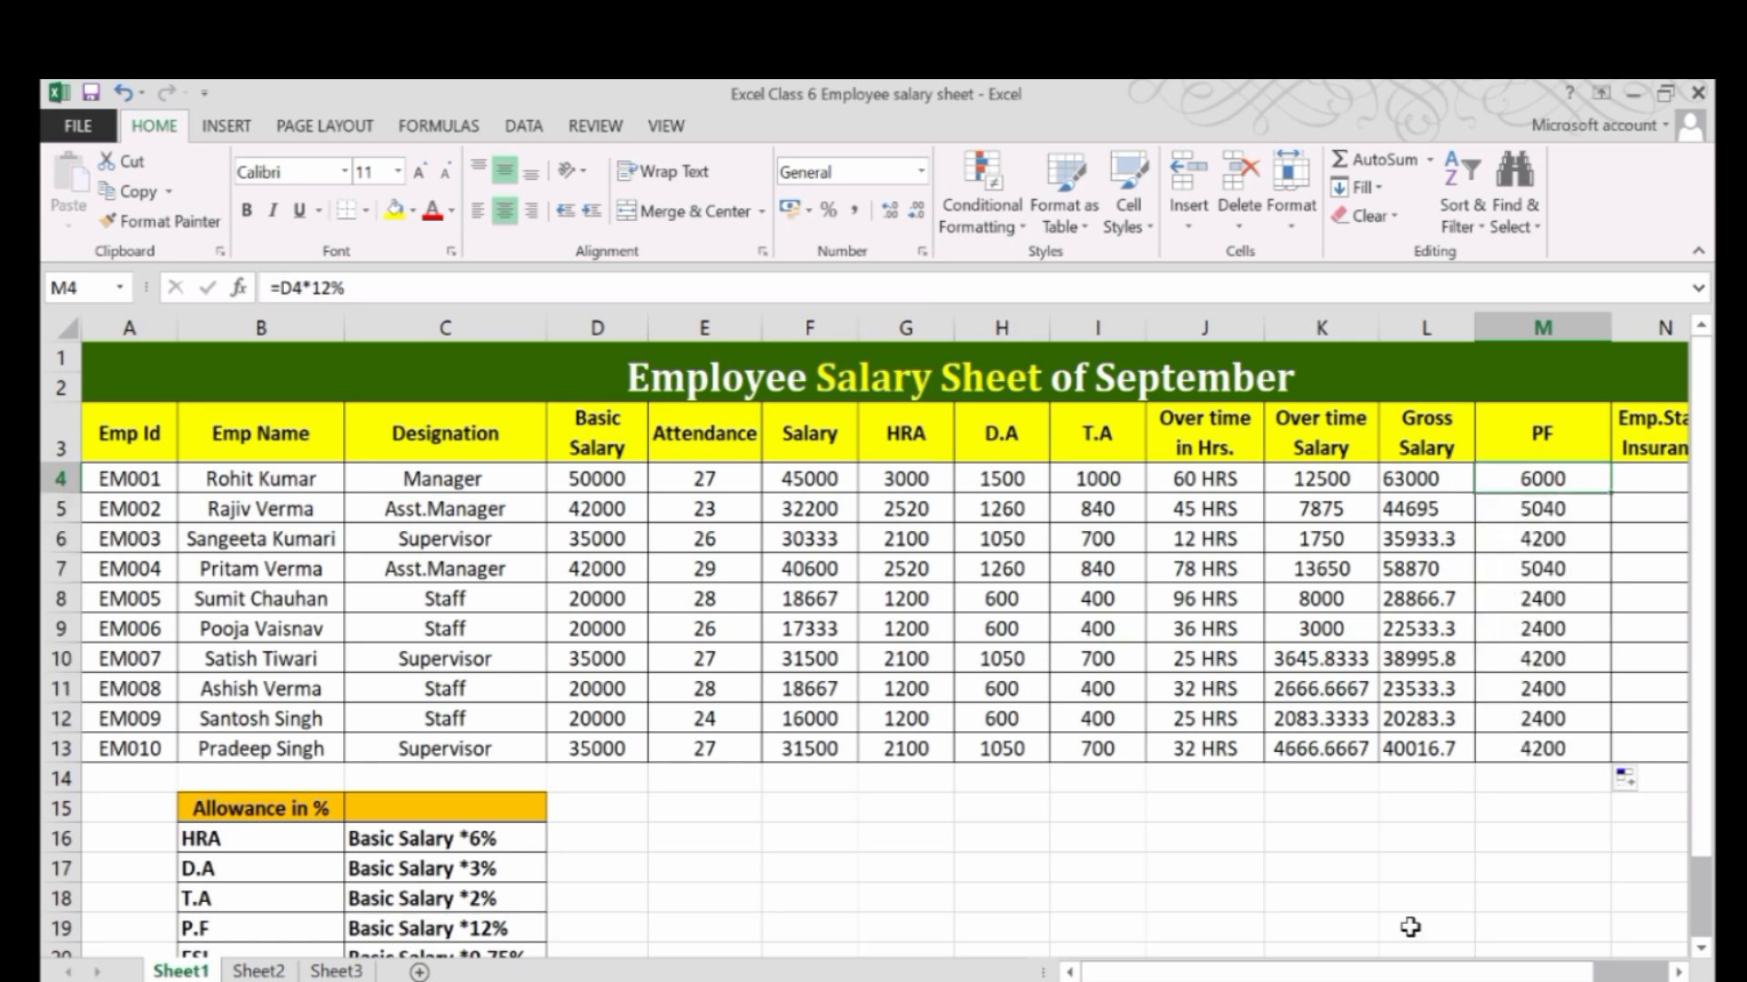
Enter the employee state insurance formula =D4*0.75% in cell N4, using the ESI rate from the allowance table.
{"action": "left_click_drag", "start_coordinate": [1419, 971], "coordinate": [1406, 970]}
{"action": "scroll", "coordinate": [1068, 792], "scroll_direction": "down", "scroll_amount": 1}
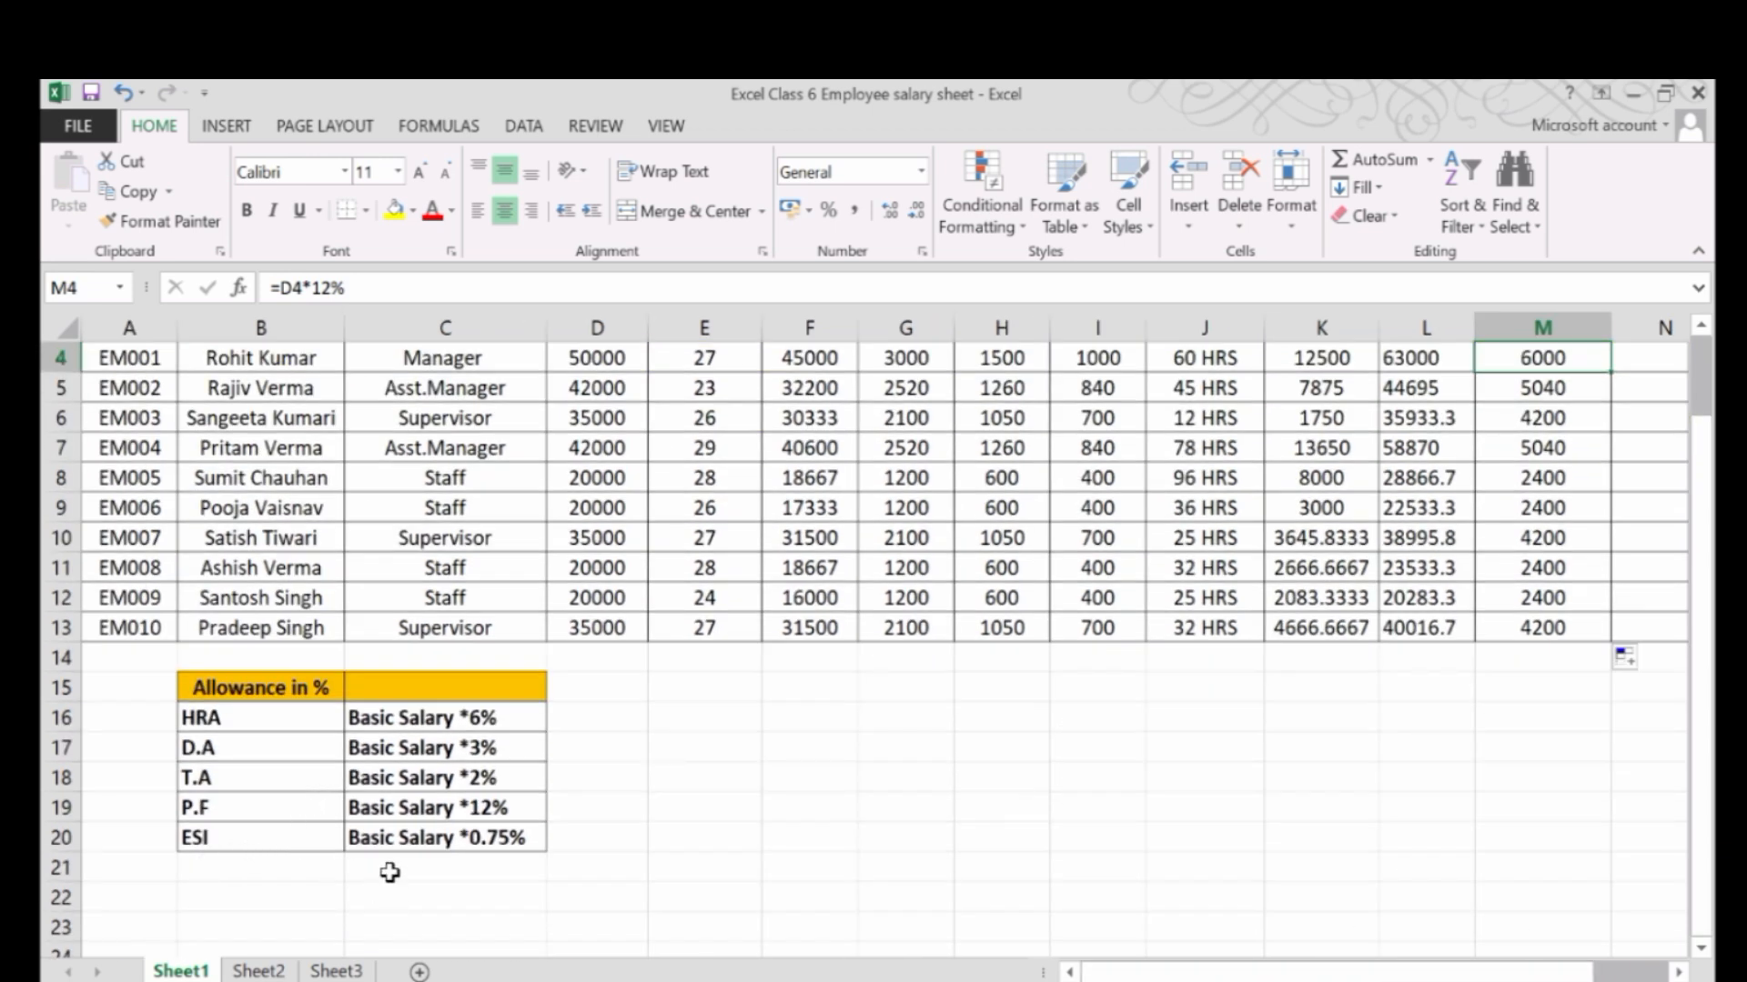
{"action": "left_click_drag", "start_coordinate": [1429, 971], "coordinate": [1446, 970]}
{"action": "scroll", "coordinate": [1522, 780], "scroll_direction": "up", "scroll_amount": 1}
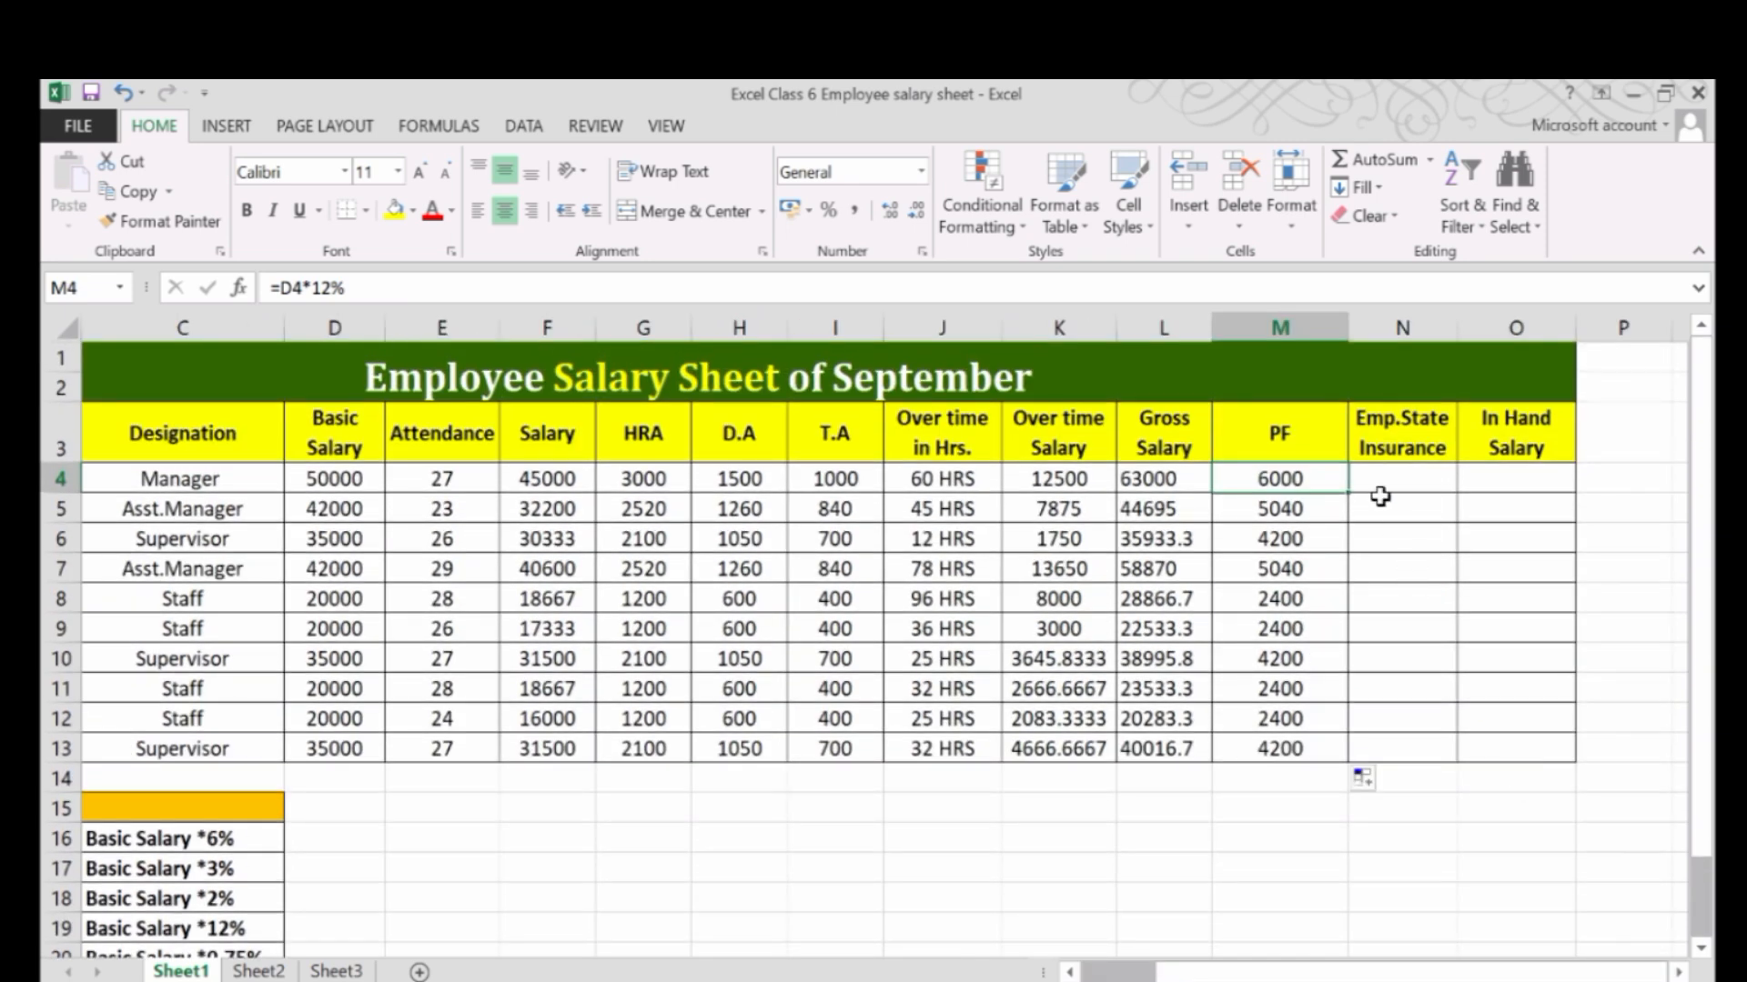
{"action": "left_click", "coordinate": [1388, 471]}
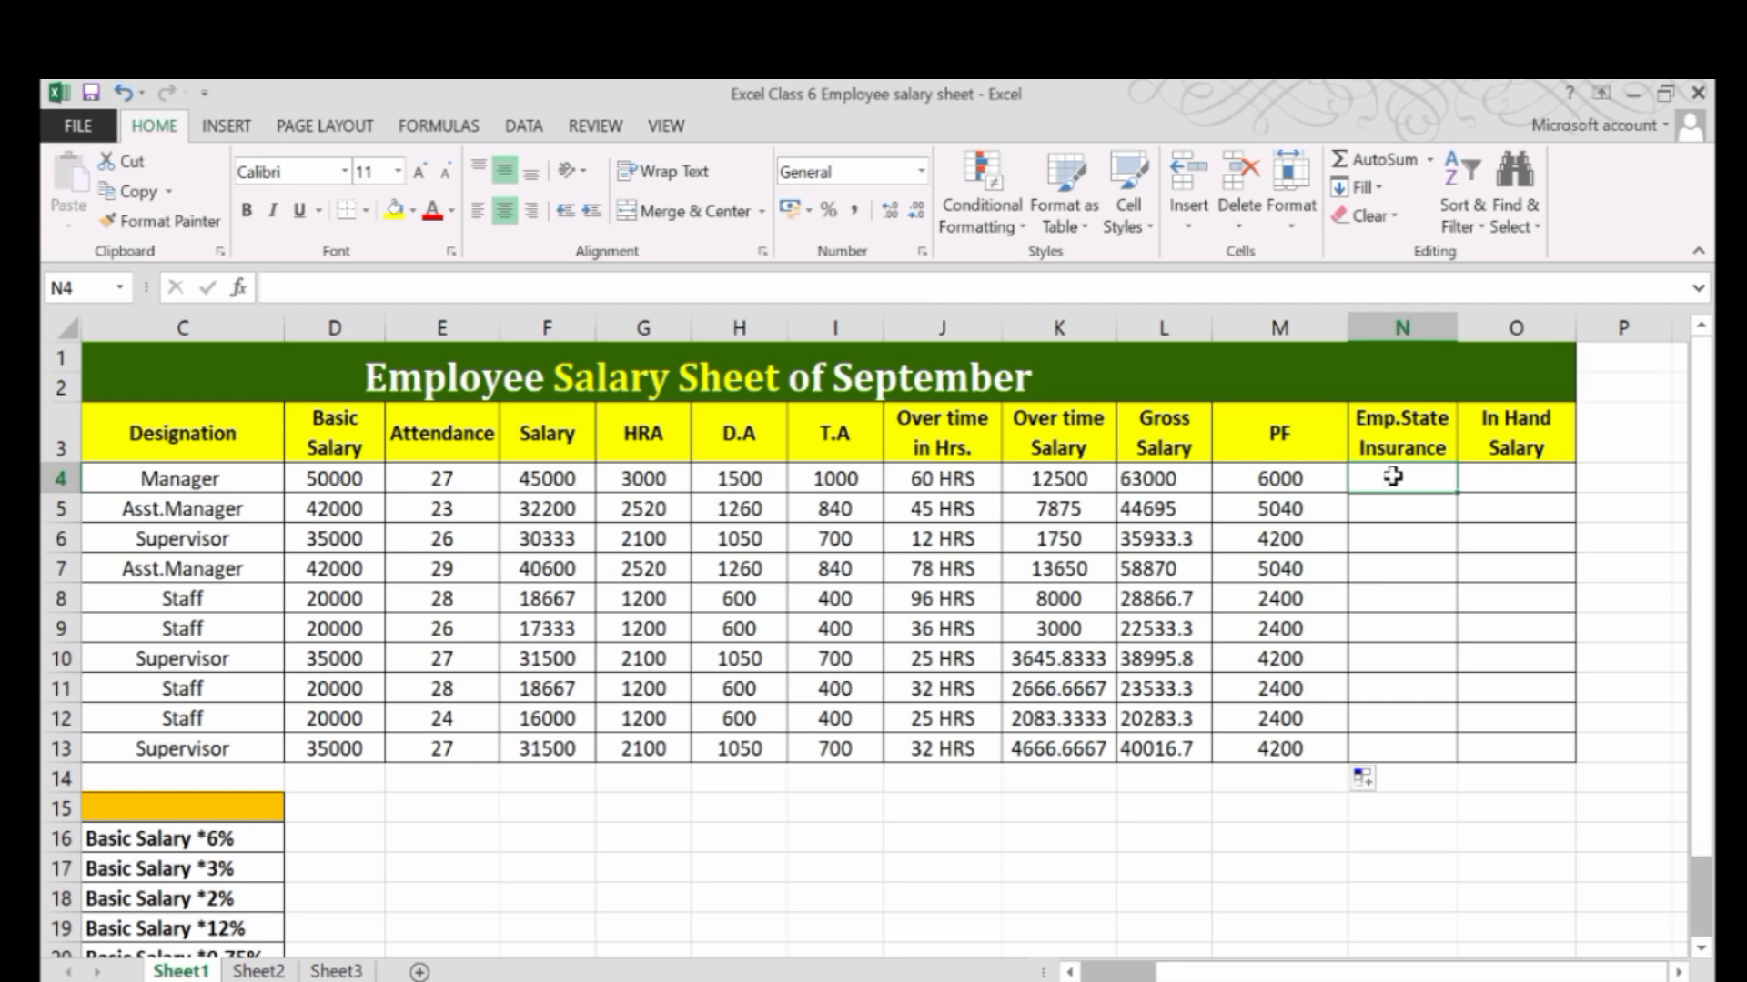
{"action": "type", "text": "="}
{"action": "left_click", "coordinate": [314, 474]}
{"action": "type", "text": "*"}
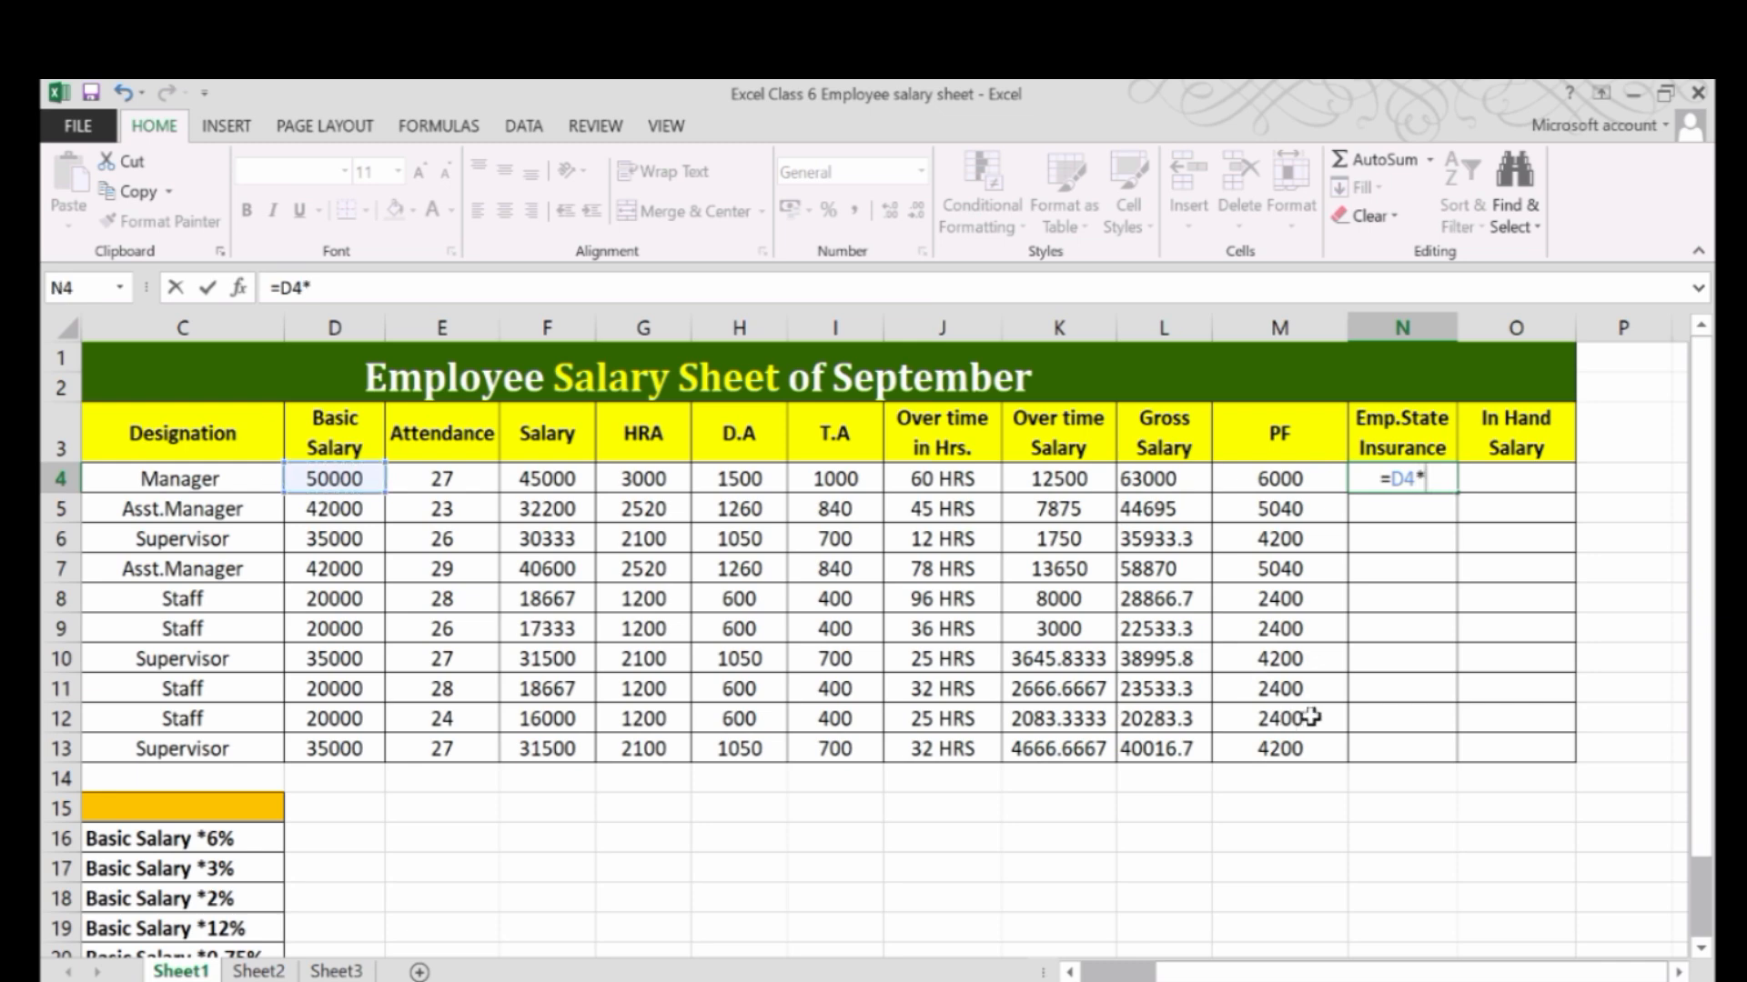
{"action": "type", "text": "0.7"}
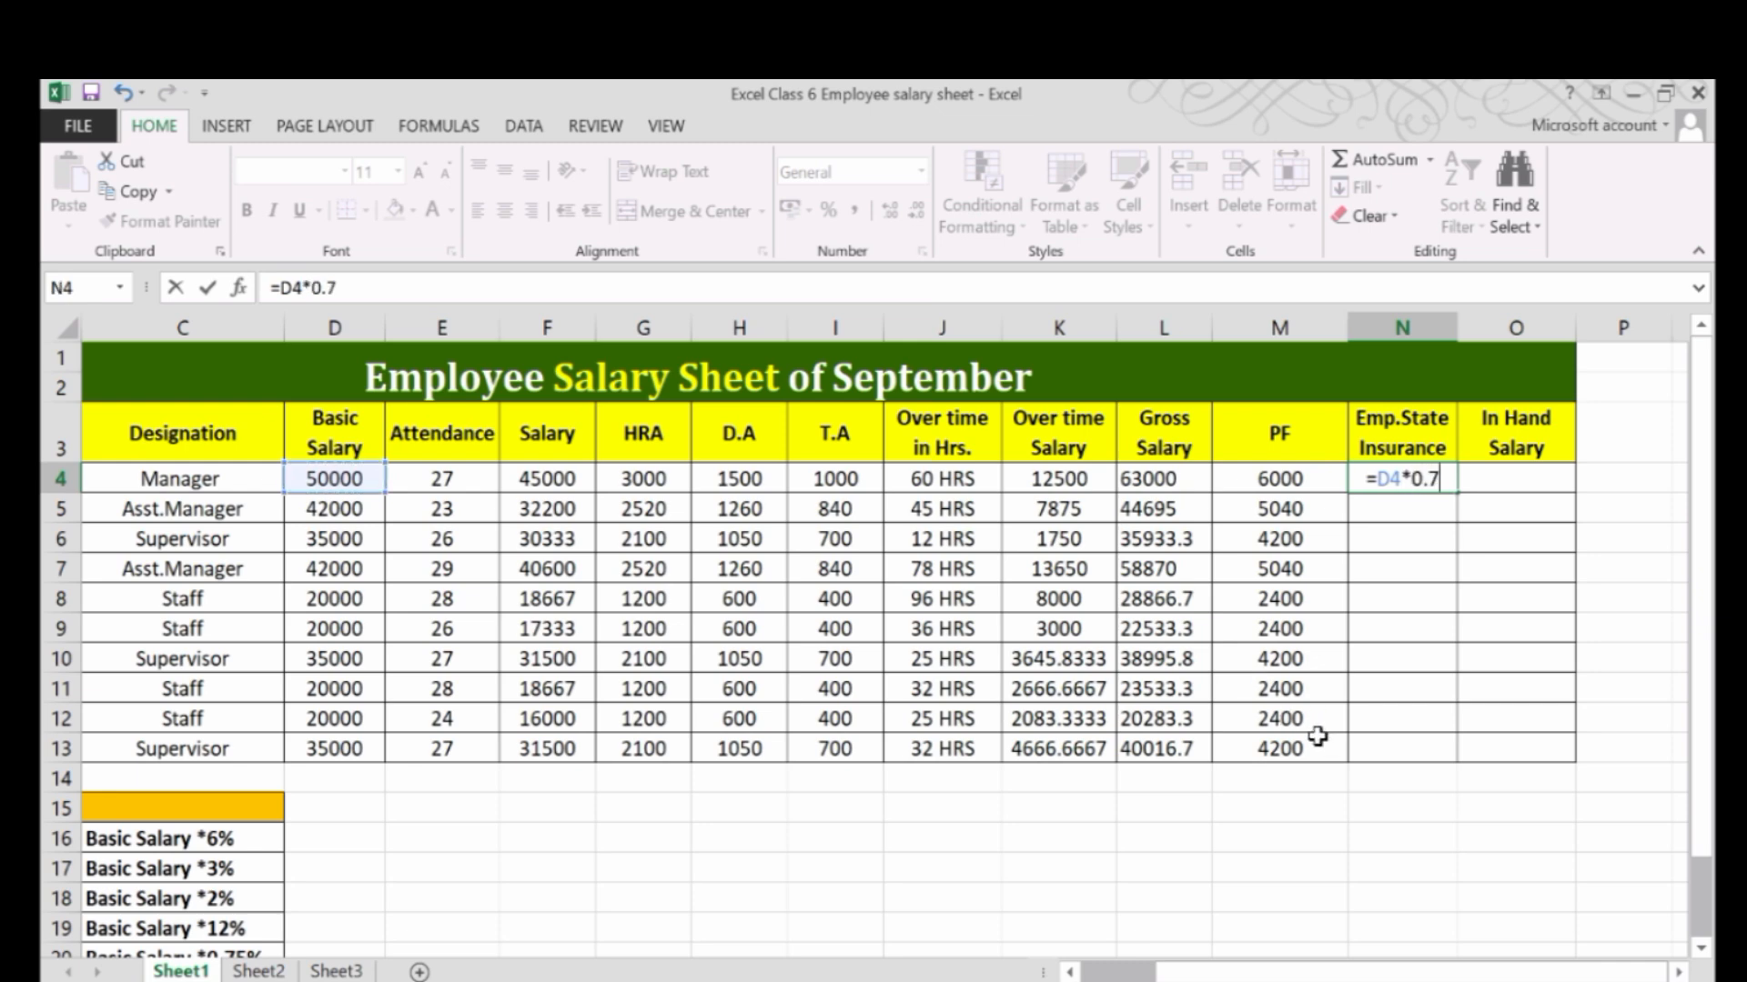
{"action": "type", "text": "5%"}
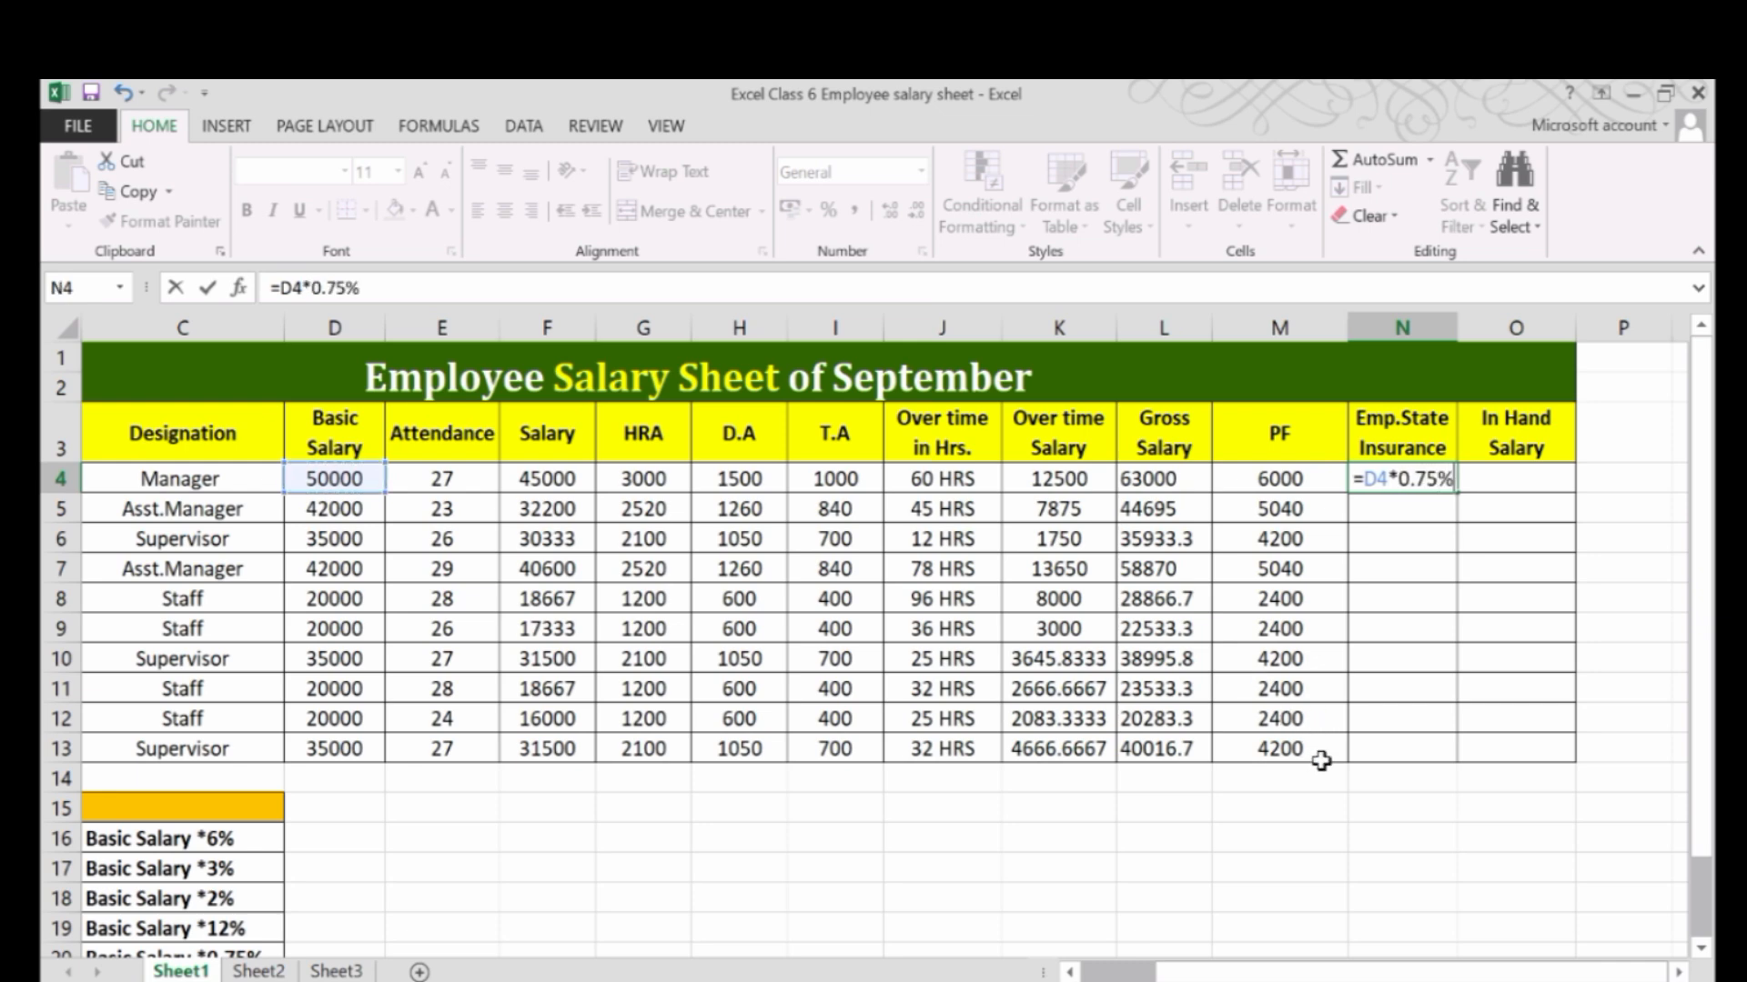
{"action": "key", "text": "Return"}
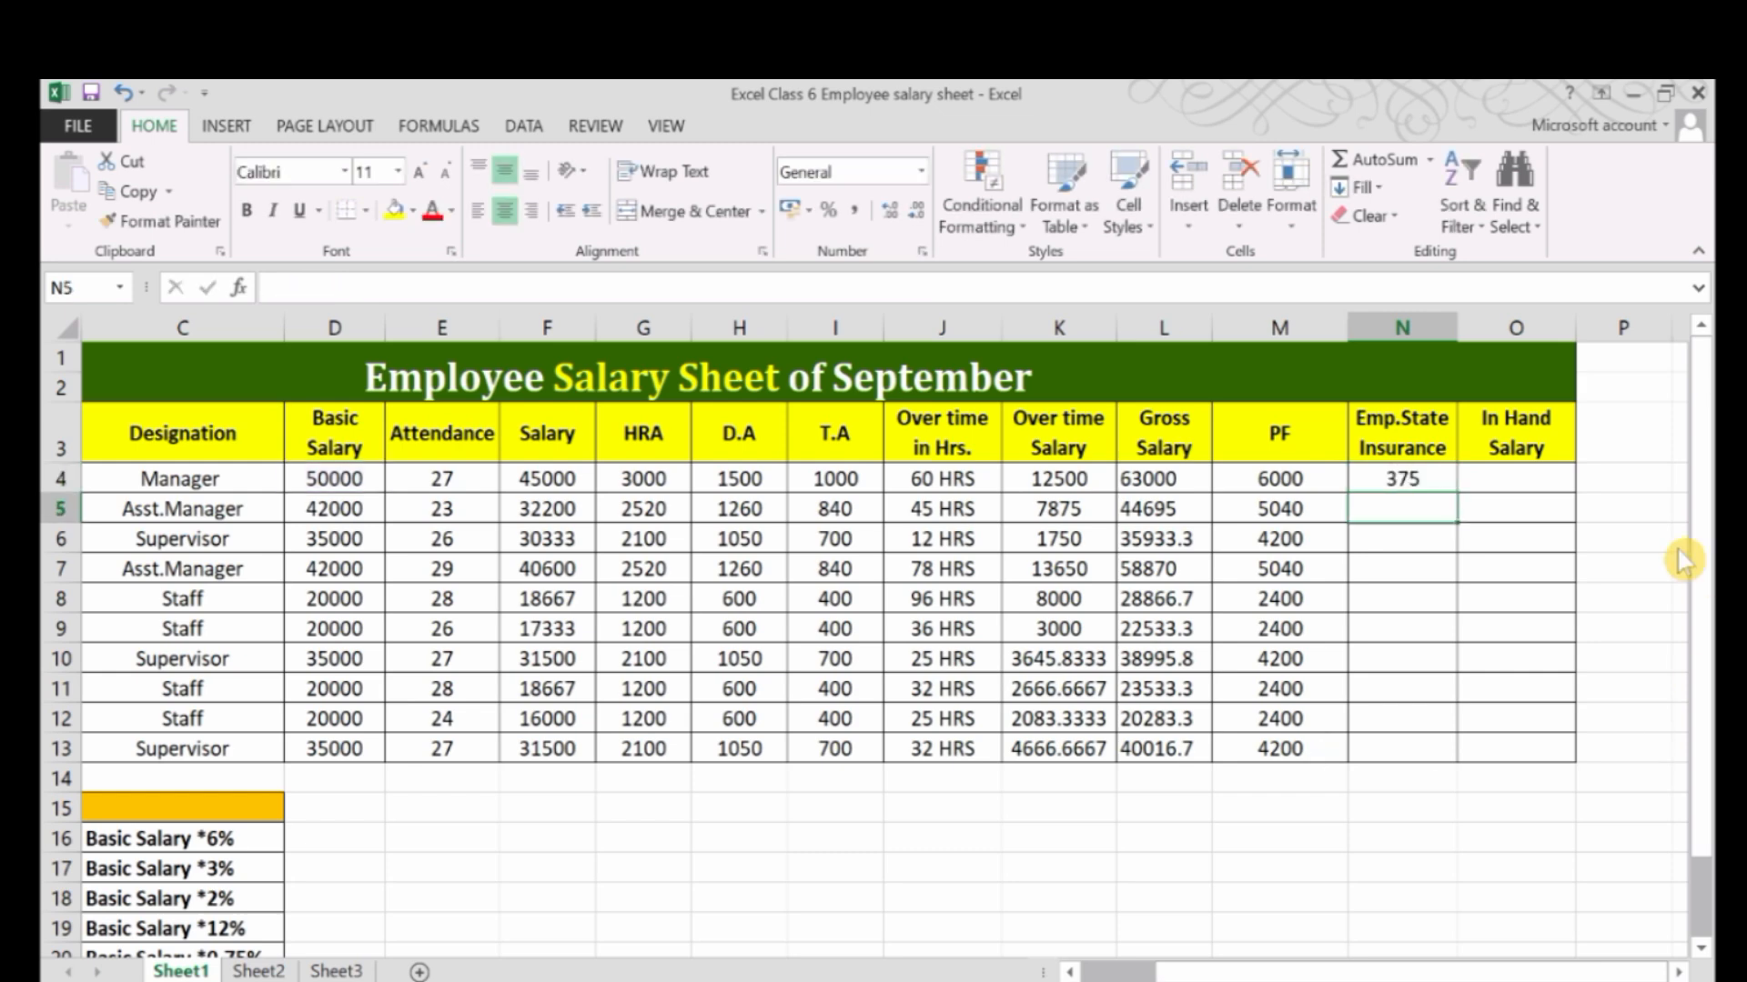
Fill the state insurance formula from N4 down to N13.
{"action": "left_click", "coordinate": [1433, 488]}
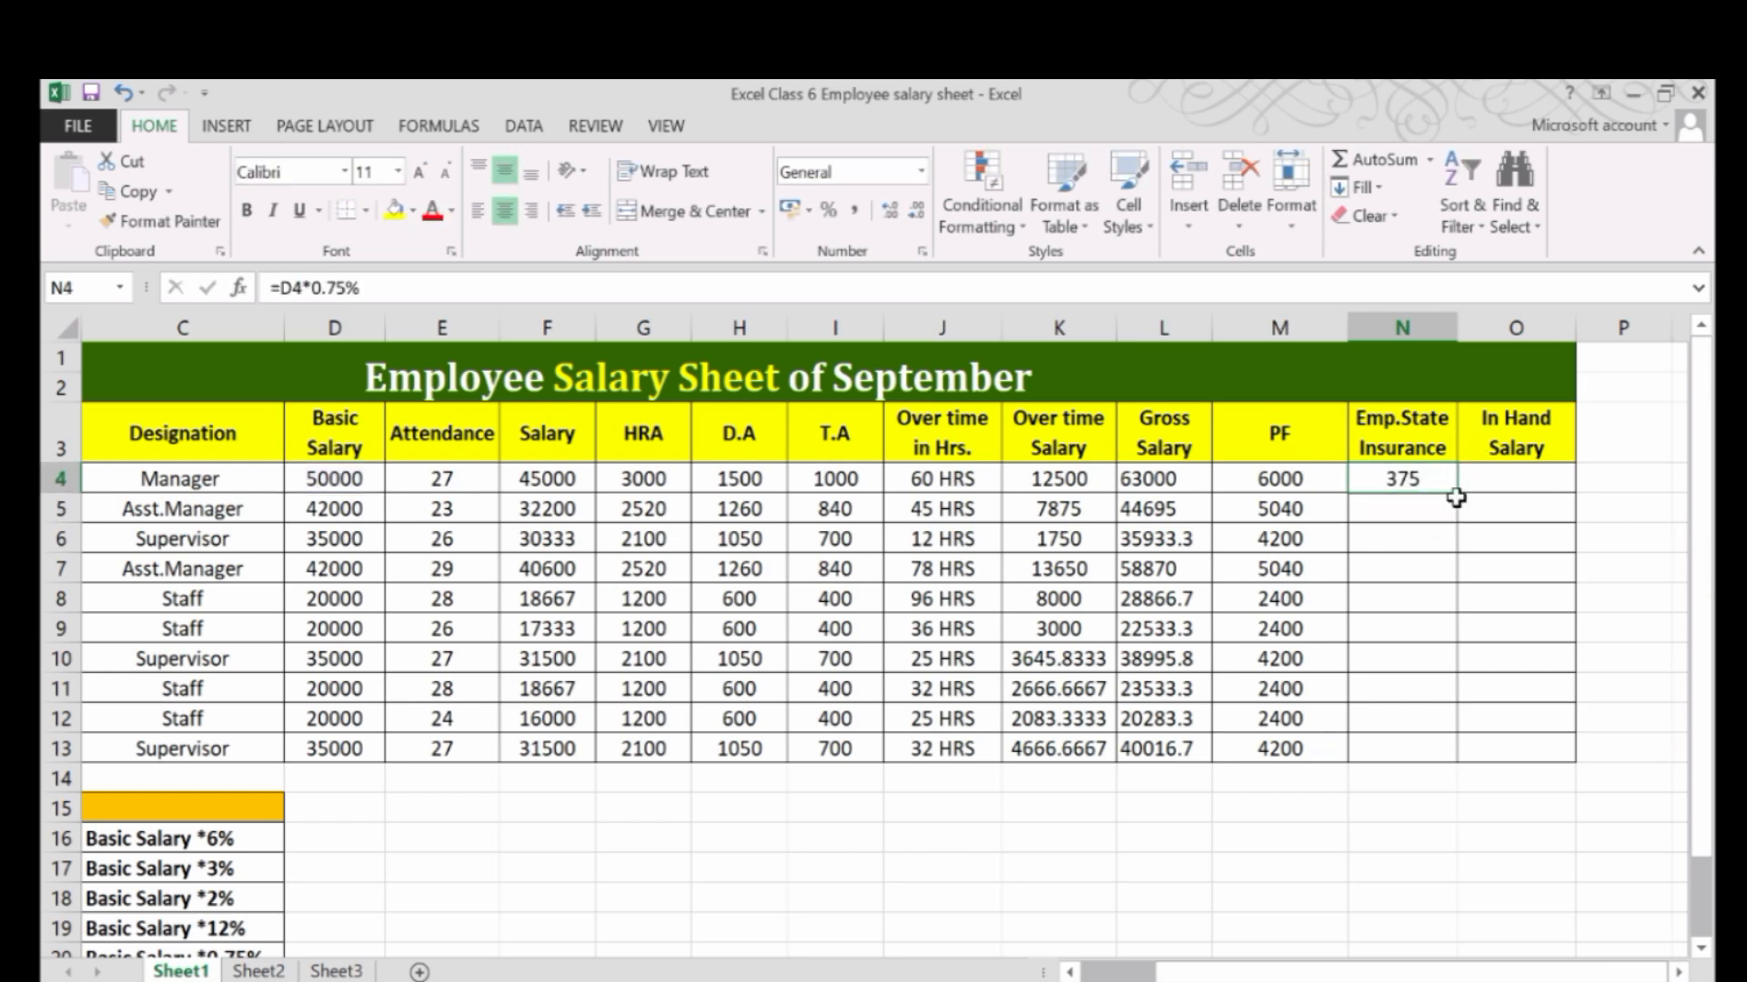
{"action": "left_click_drag", "start_coordinate": [1453, 498], "coordinate": [1438, 752]}
{"action": "left_click", "coordinate": [1378, 654]}
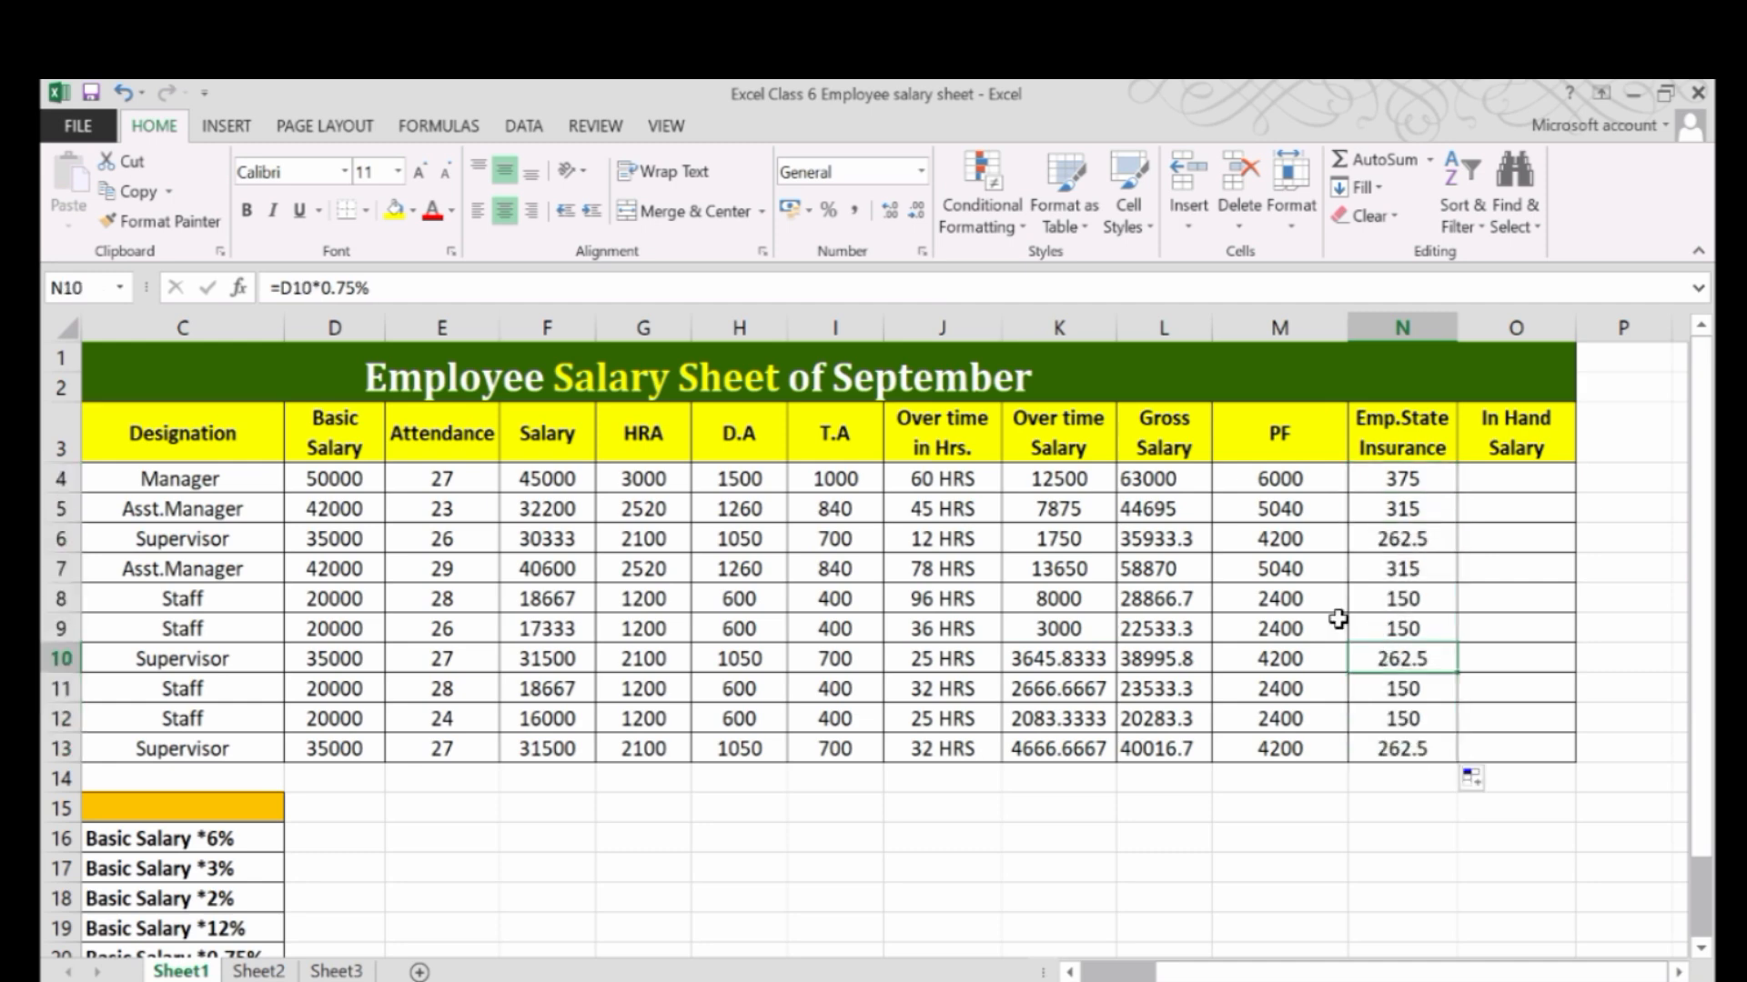
Review the gross salary, PF and state insurance cells L4, M4 and N4 that determine the in-hand salary.
{"action": "left_click", "coordinate": [1499, 477]}
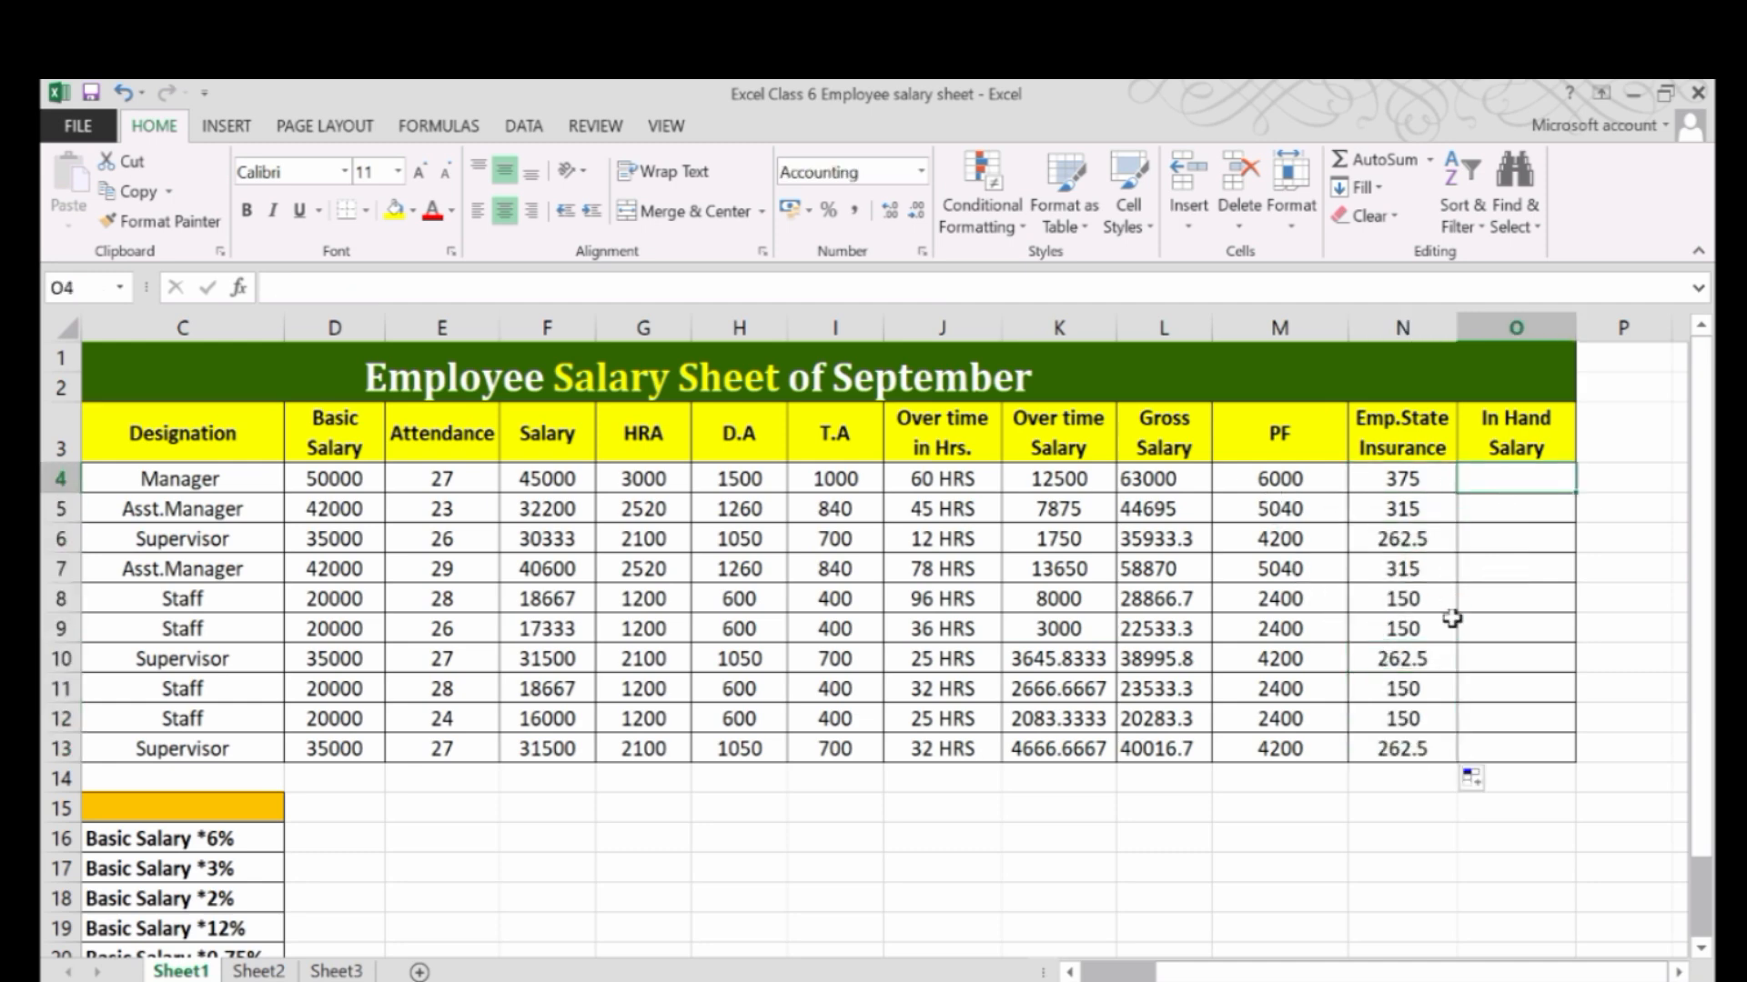
{"action": "left_click", "coordinate": [1174, 486]}
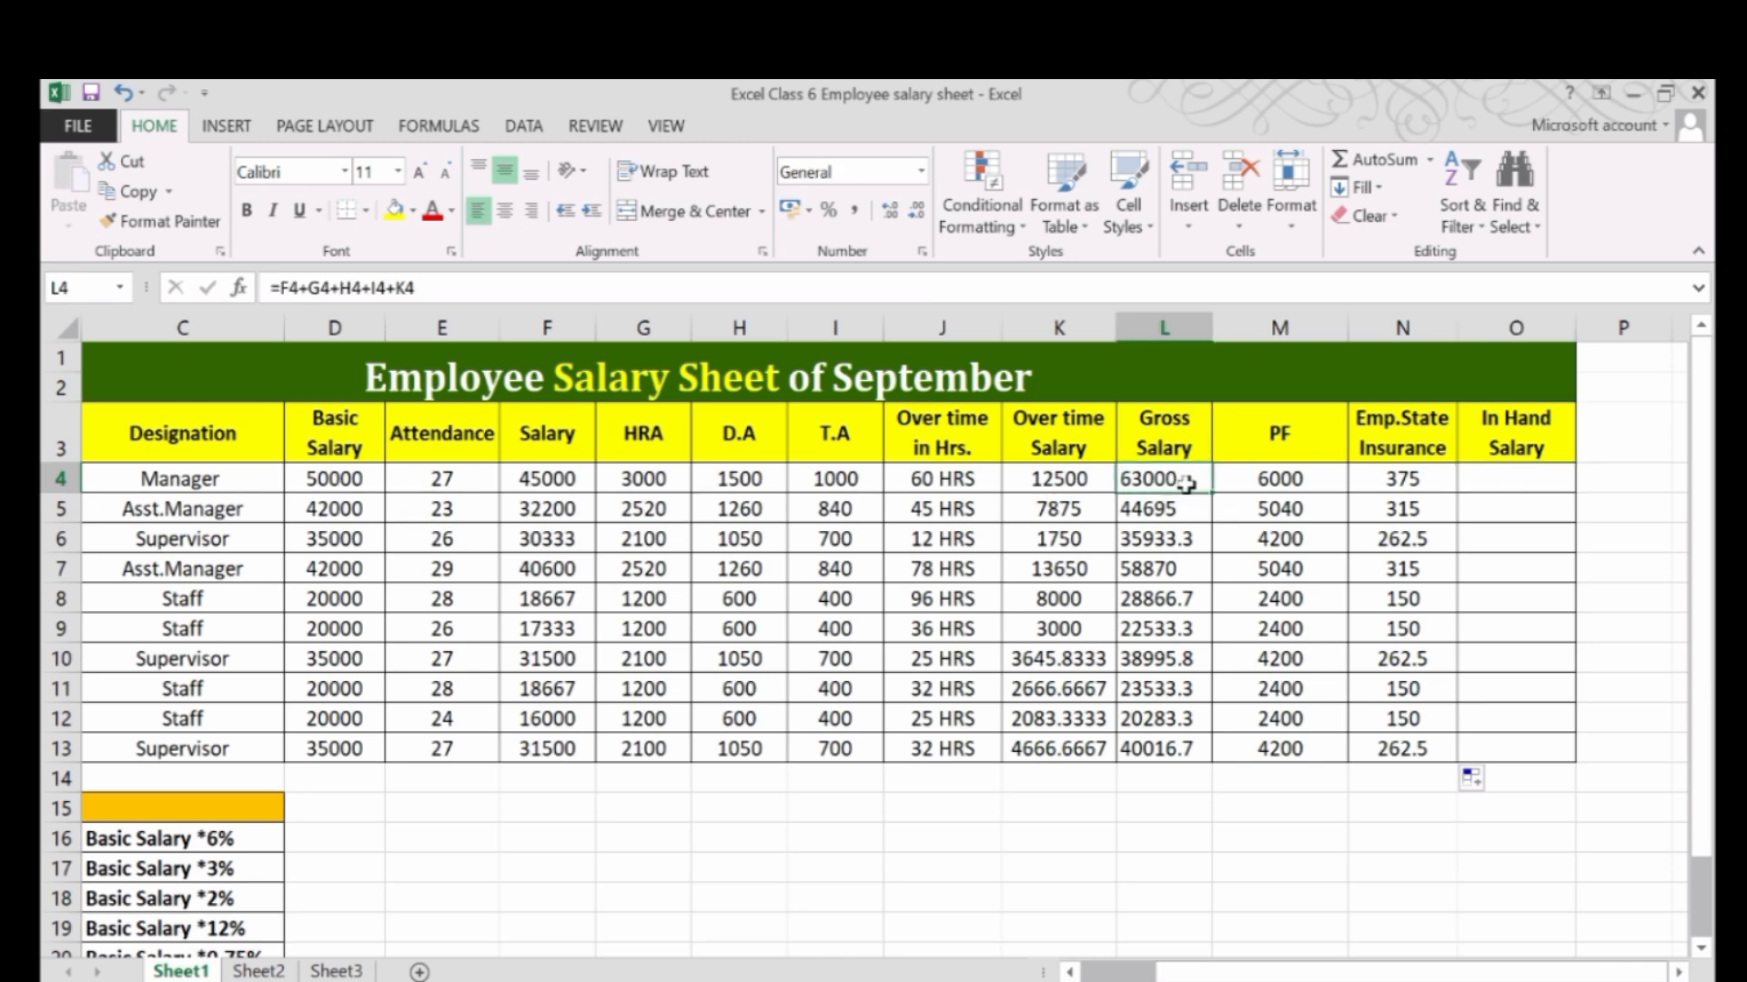
{"action": "left_click", "coordinate": [1282, 480]}
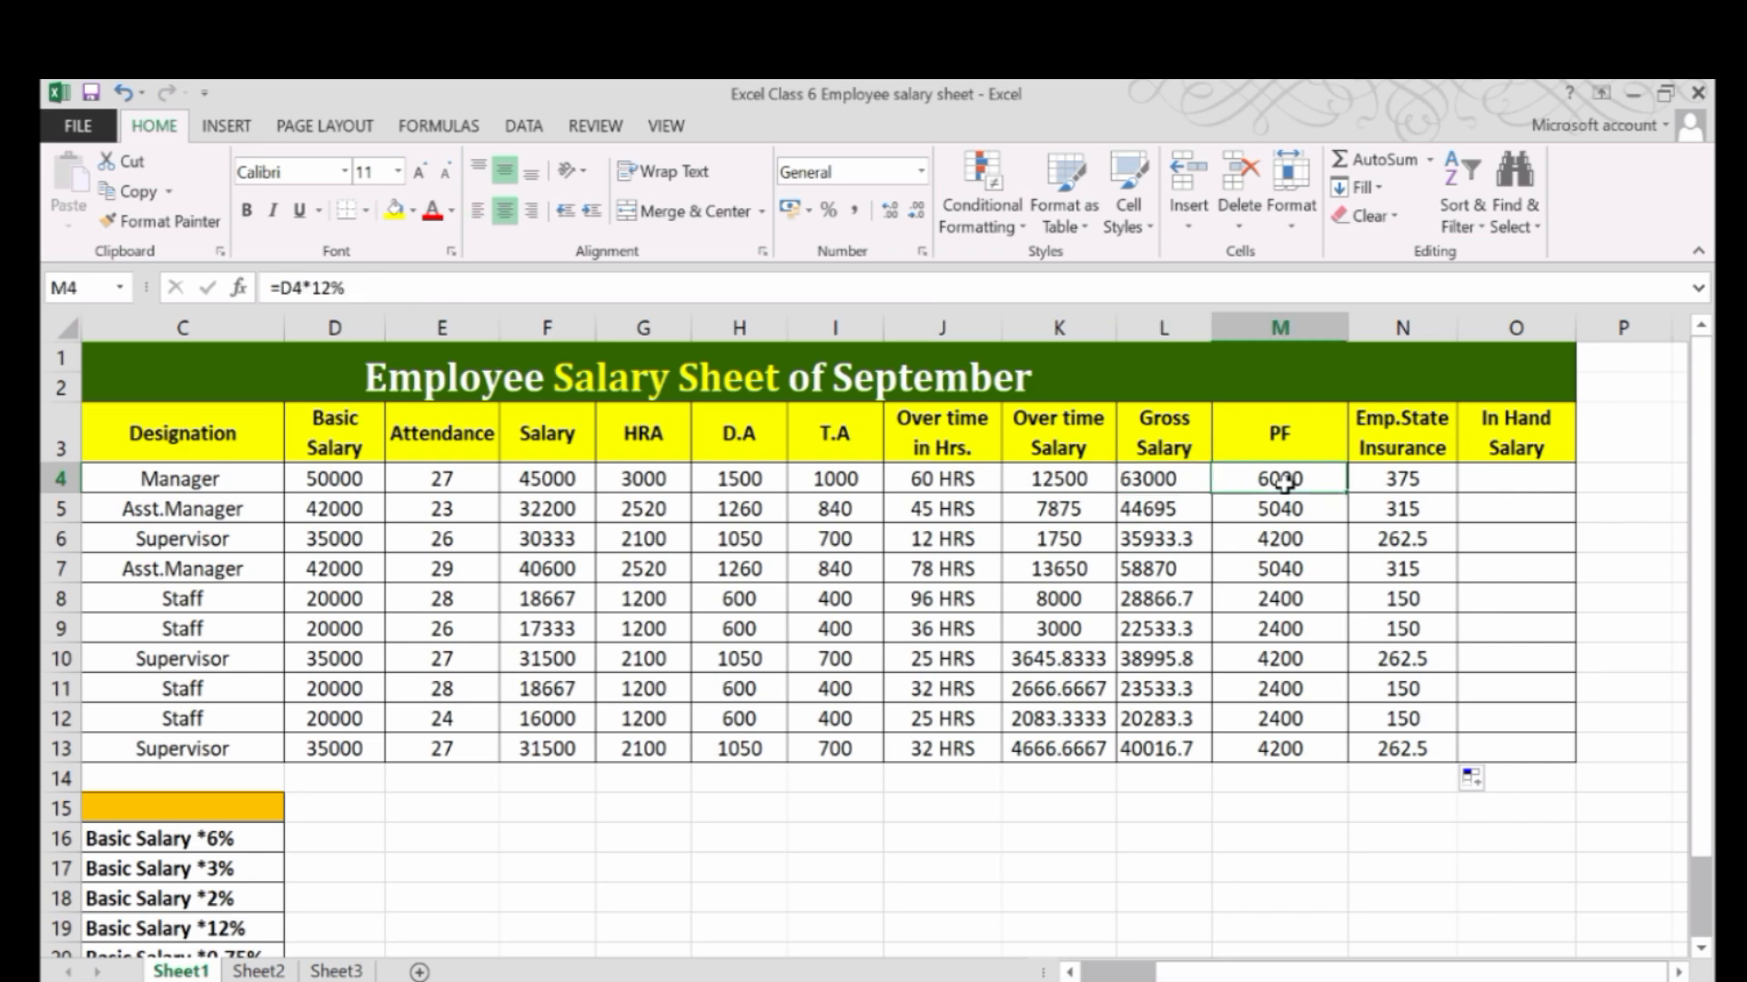
{"action": "left_click", "coordinate": [1425, 480]}
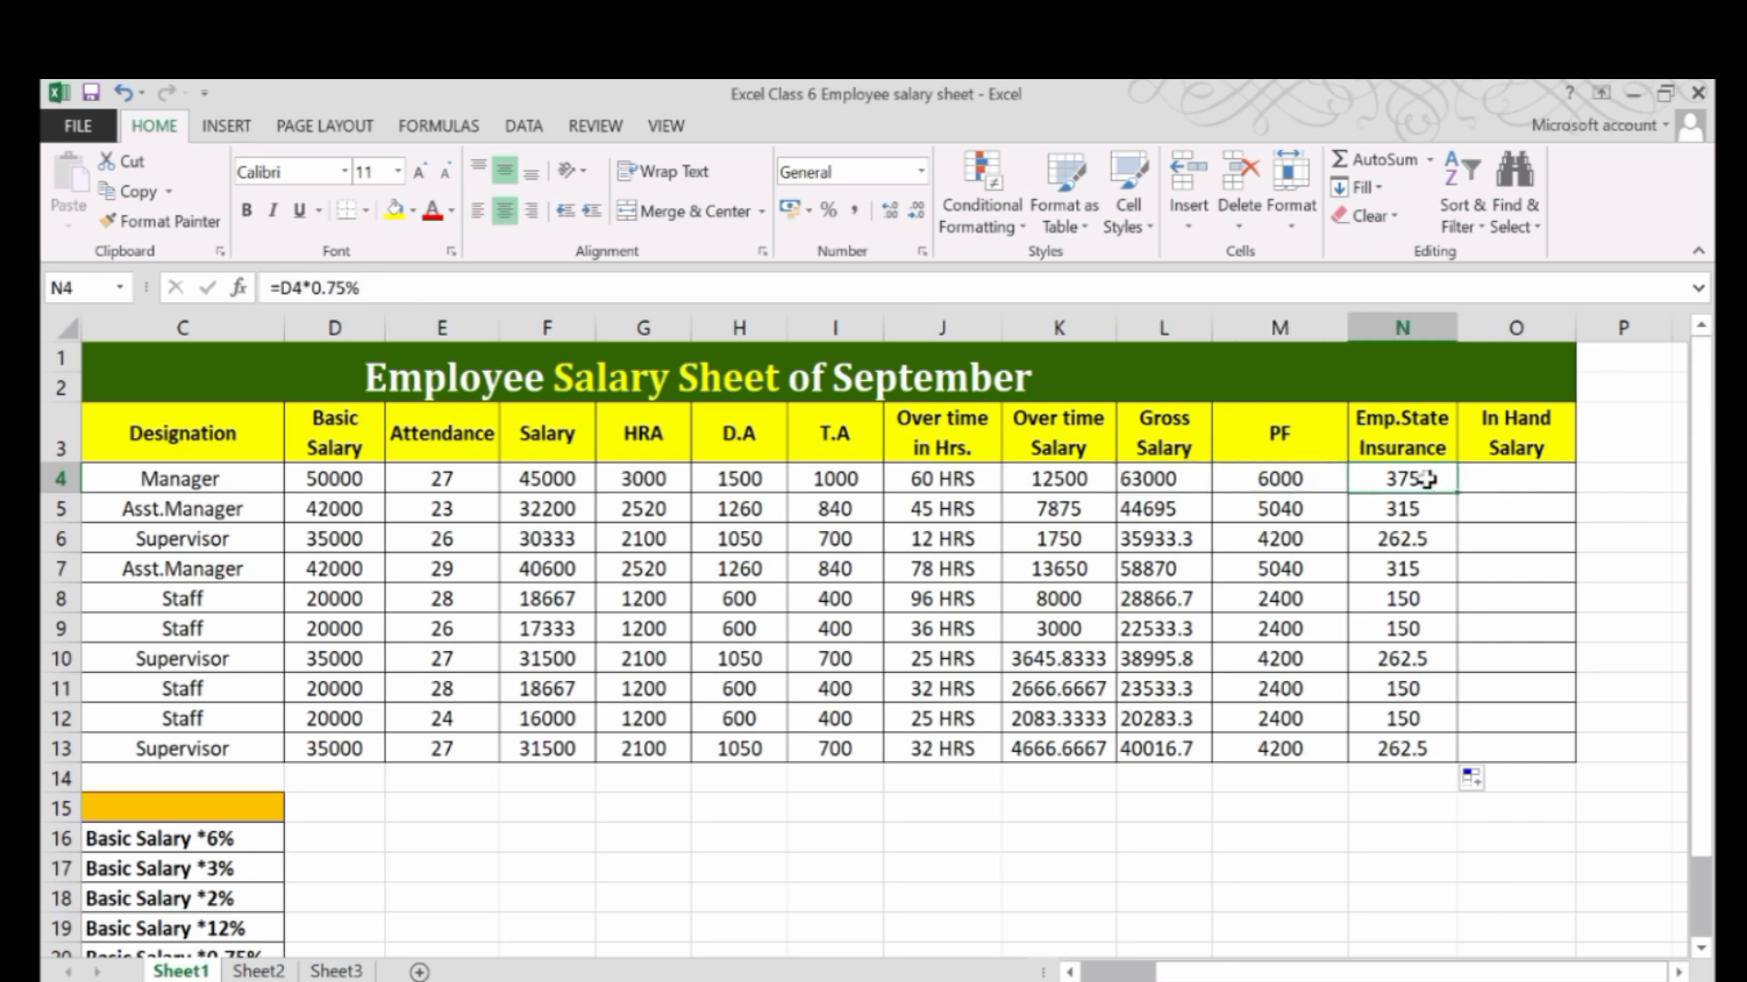
{"action": "left_click", "coordinate": [1260, 482]}
{"action": "left_click", "coordinate": [1402, 471]}
{"action": "left_click", "coordinate": [1228, 500]}
{"action": "left_click", "coordinate": [1392, 480]}
{"action": "left_click", "coordinate": [1277, 482]}
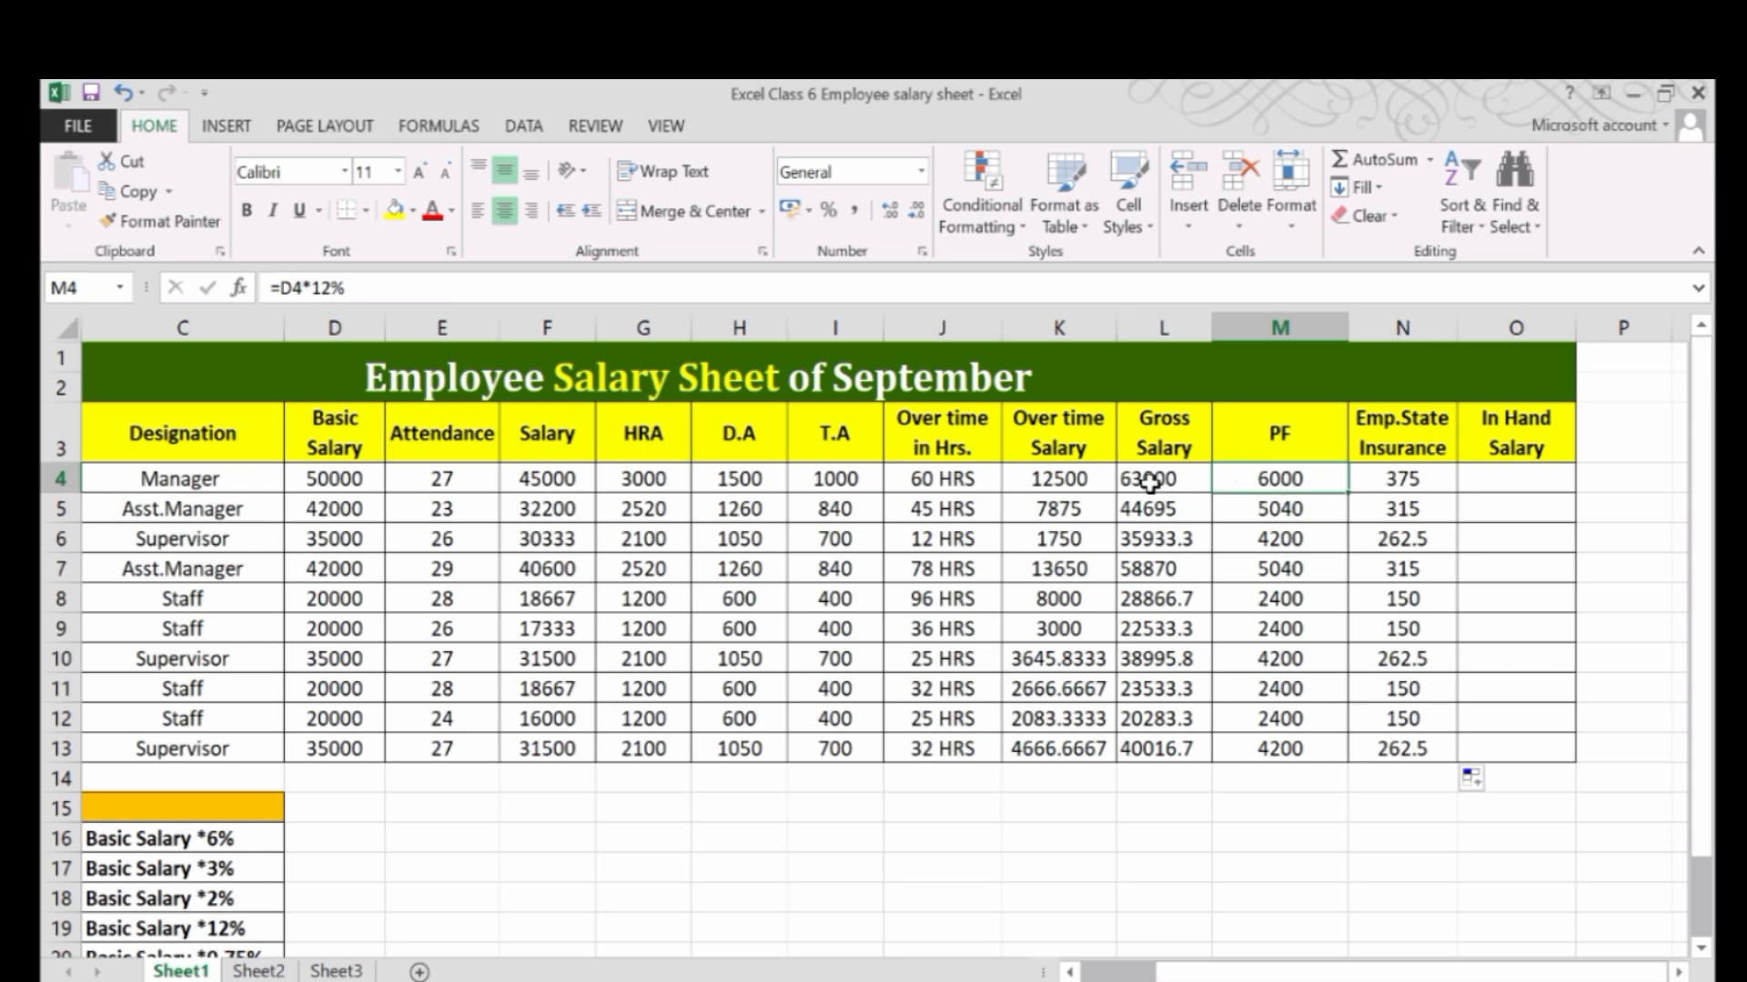
{"action": "left_click", "coordinate": [1357, 485]}
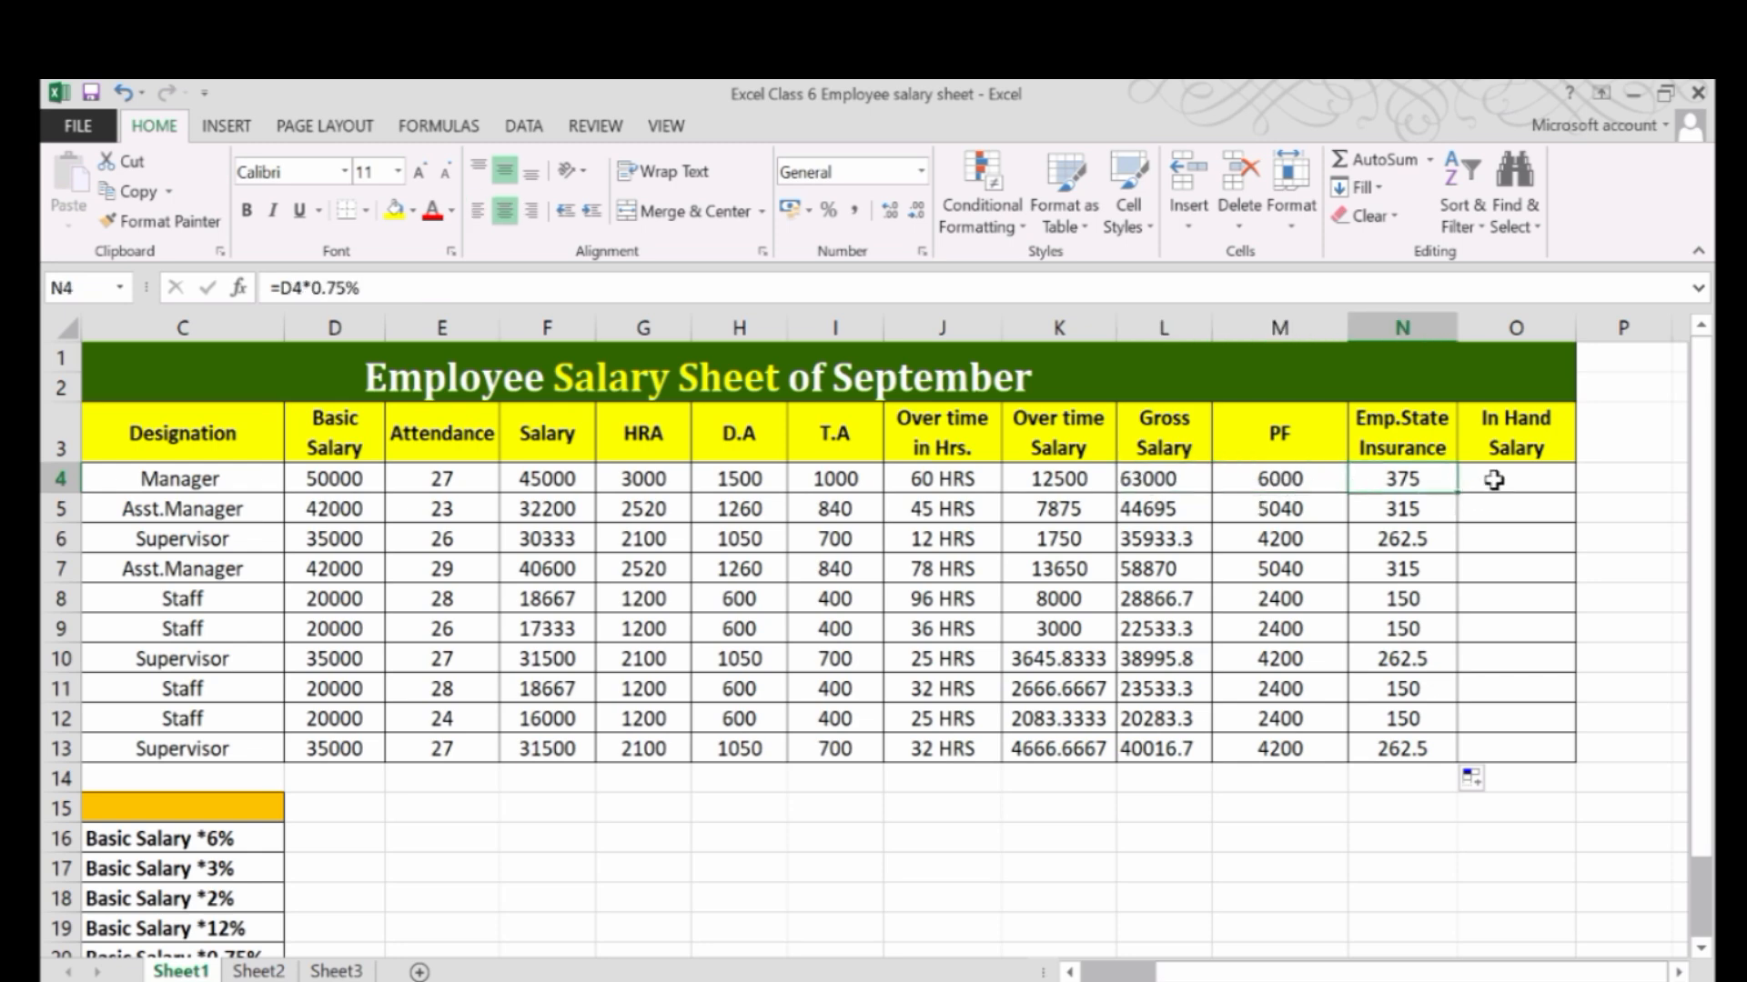
Enter the in-hand salary formula =L4-(M4+N4) in cell O4 and widen column O to fit the amount.
{"action": "left_click", "coordinate": [1494, 480]}
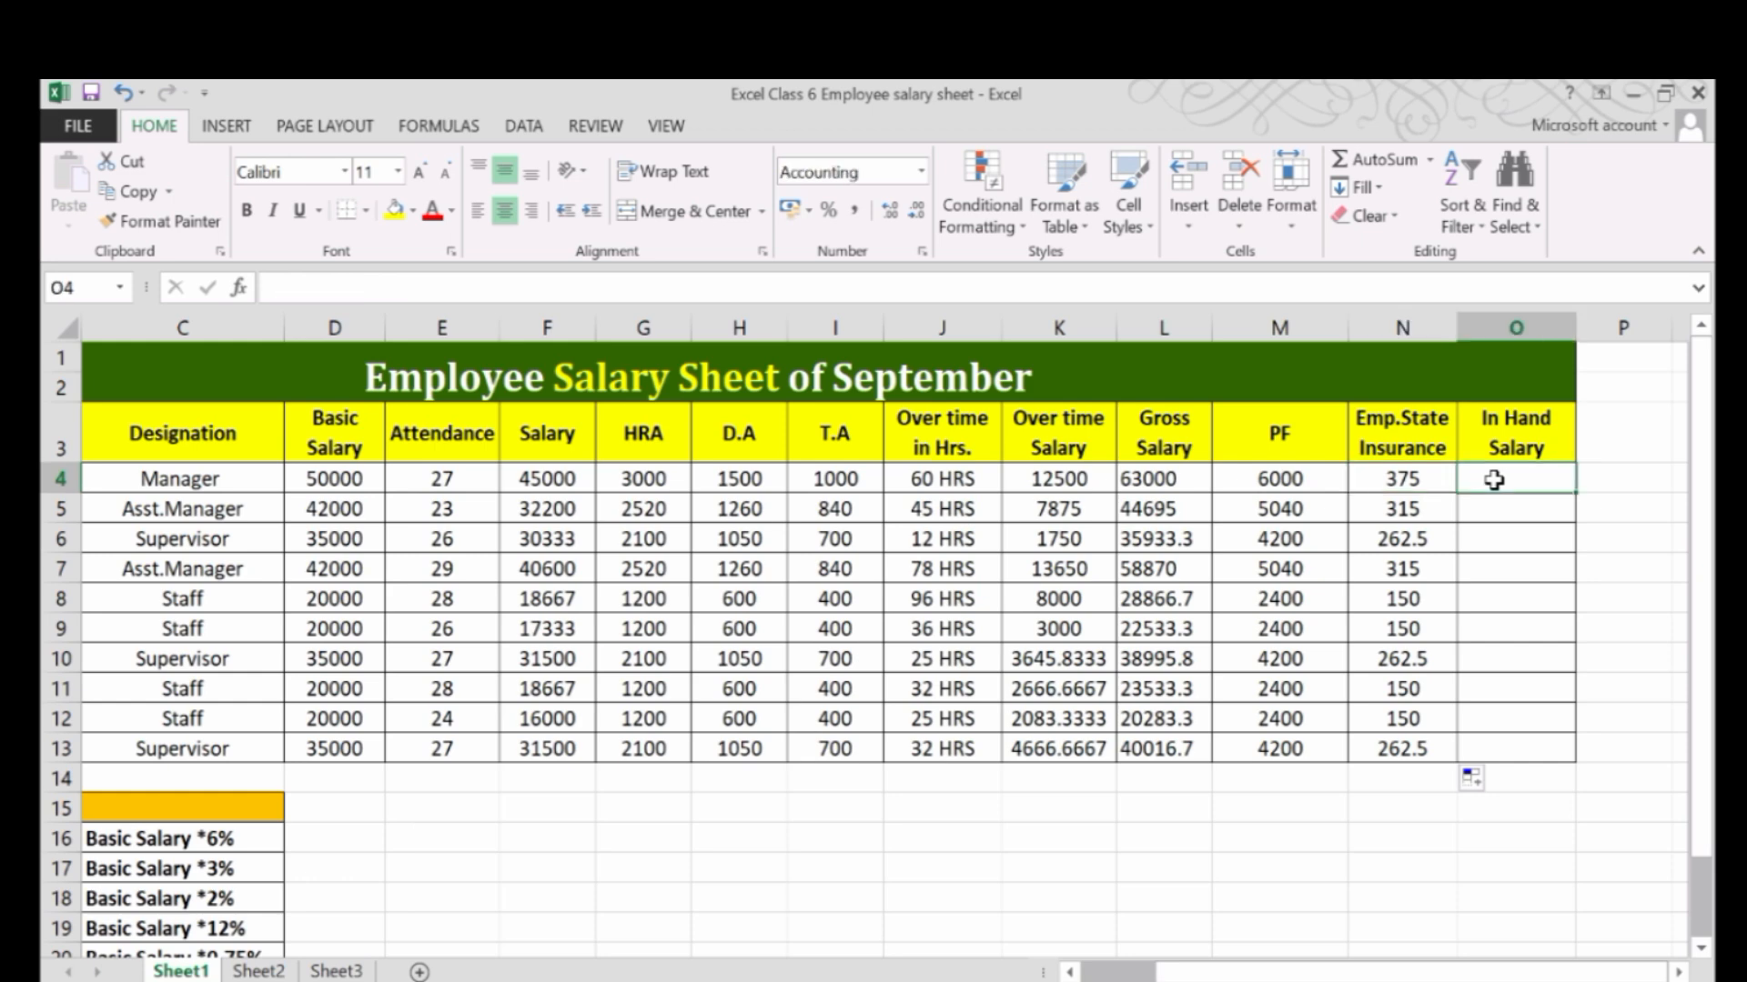
{"action": "type", "text": "="}
{"action": "left_click", "coordinate": [1144, 482]}
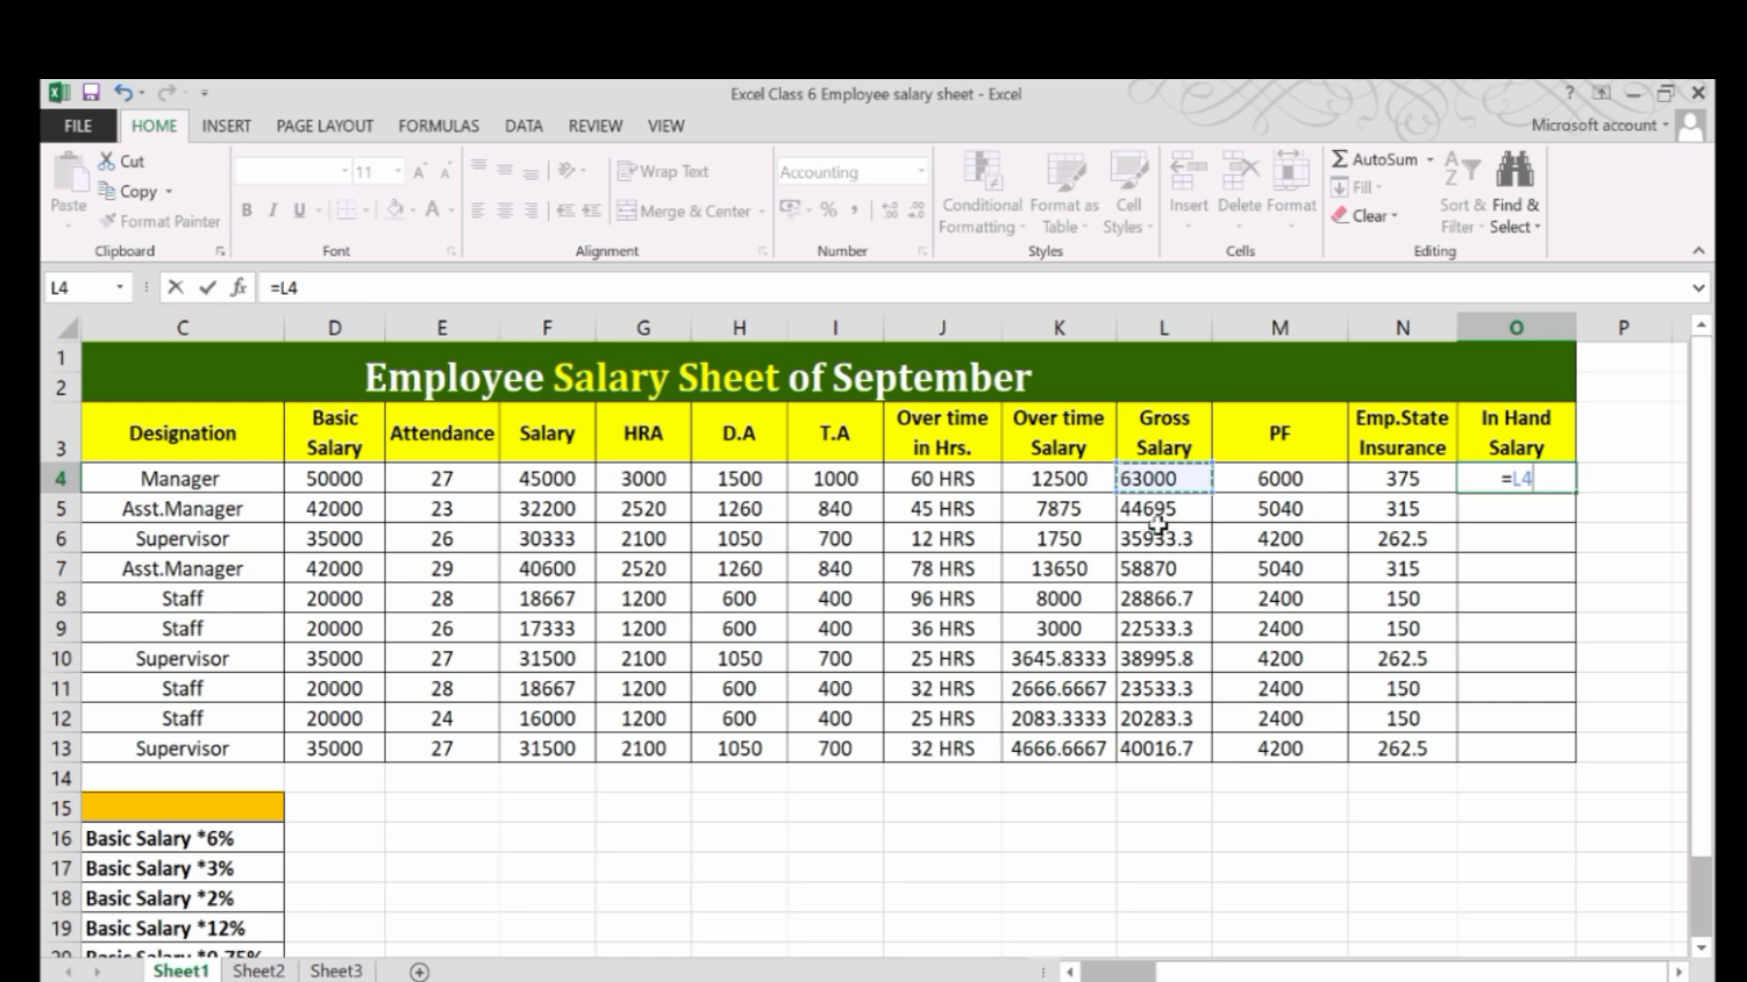
{"action": "type", "text": "-"}
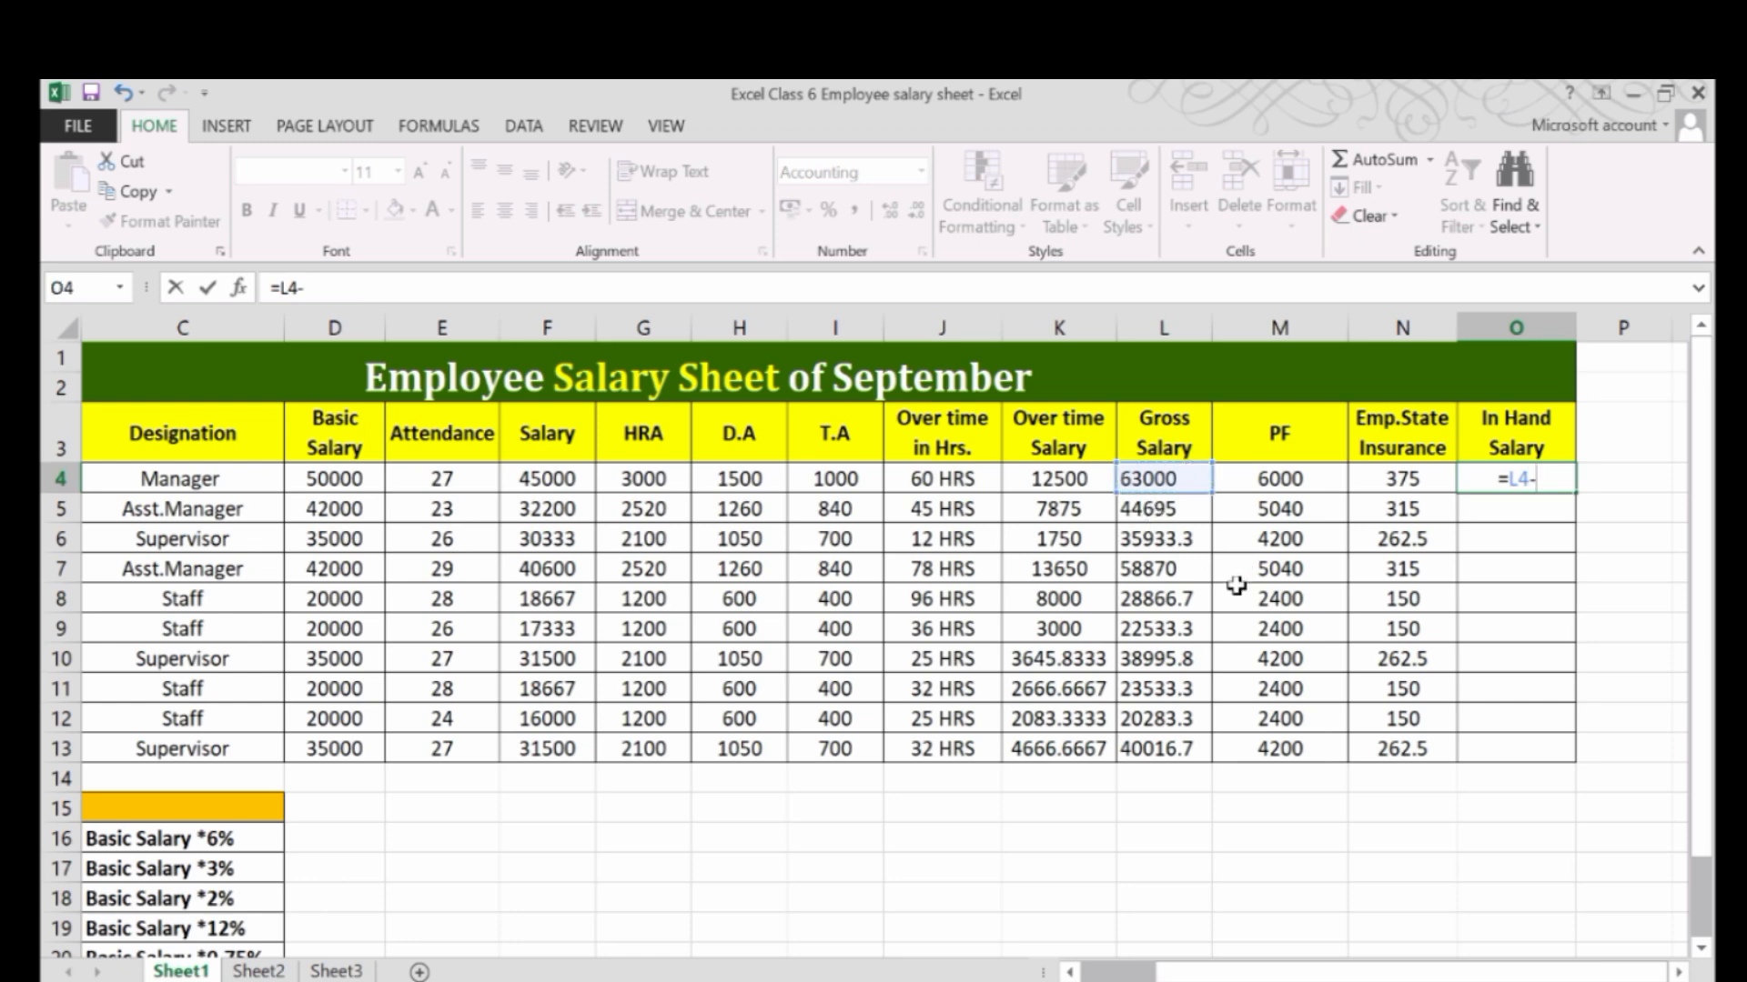
{"action": "type", "text": "("}
{"action": "left_click", "coordinate": [1297, 482]}
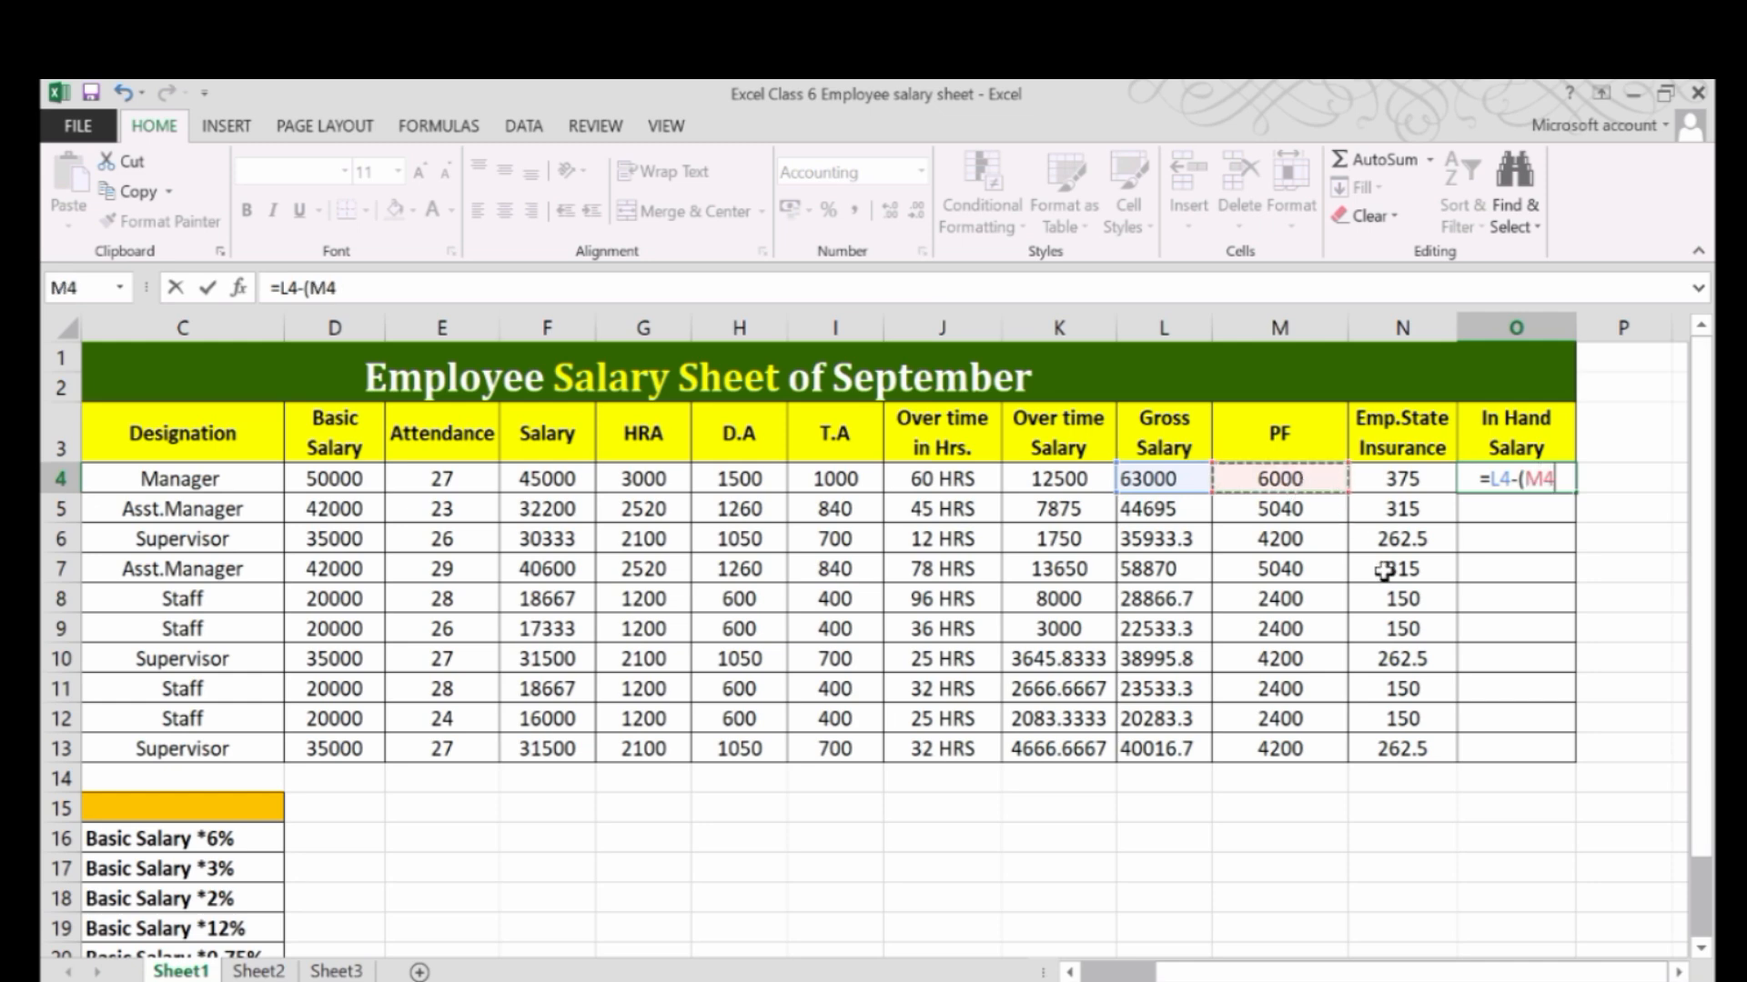
{"action": "type", "text": "+"}
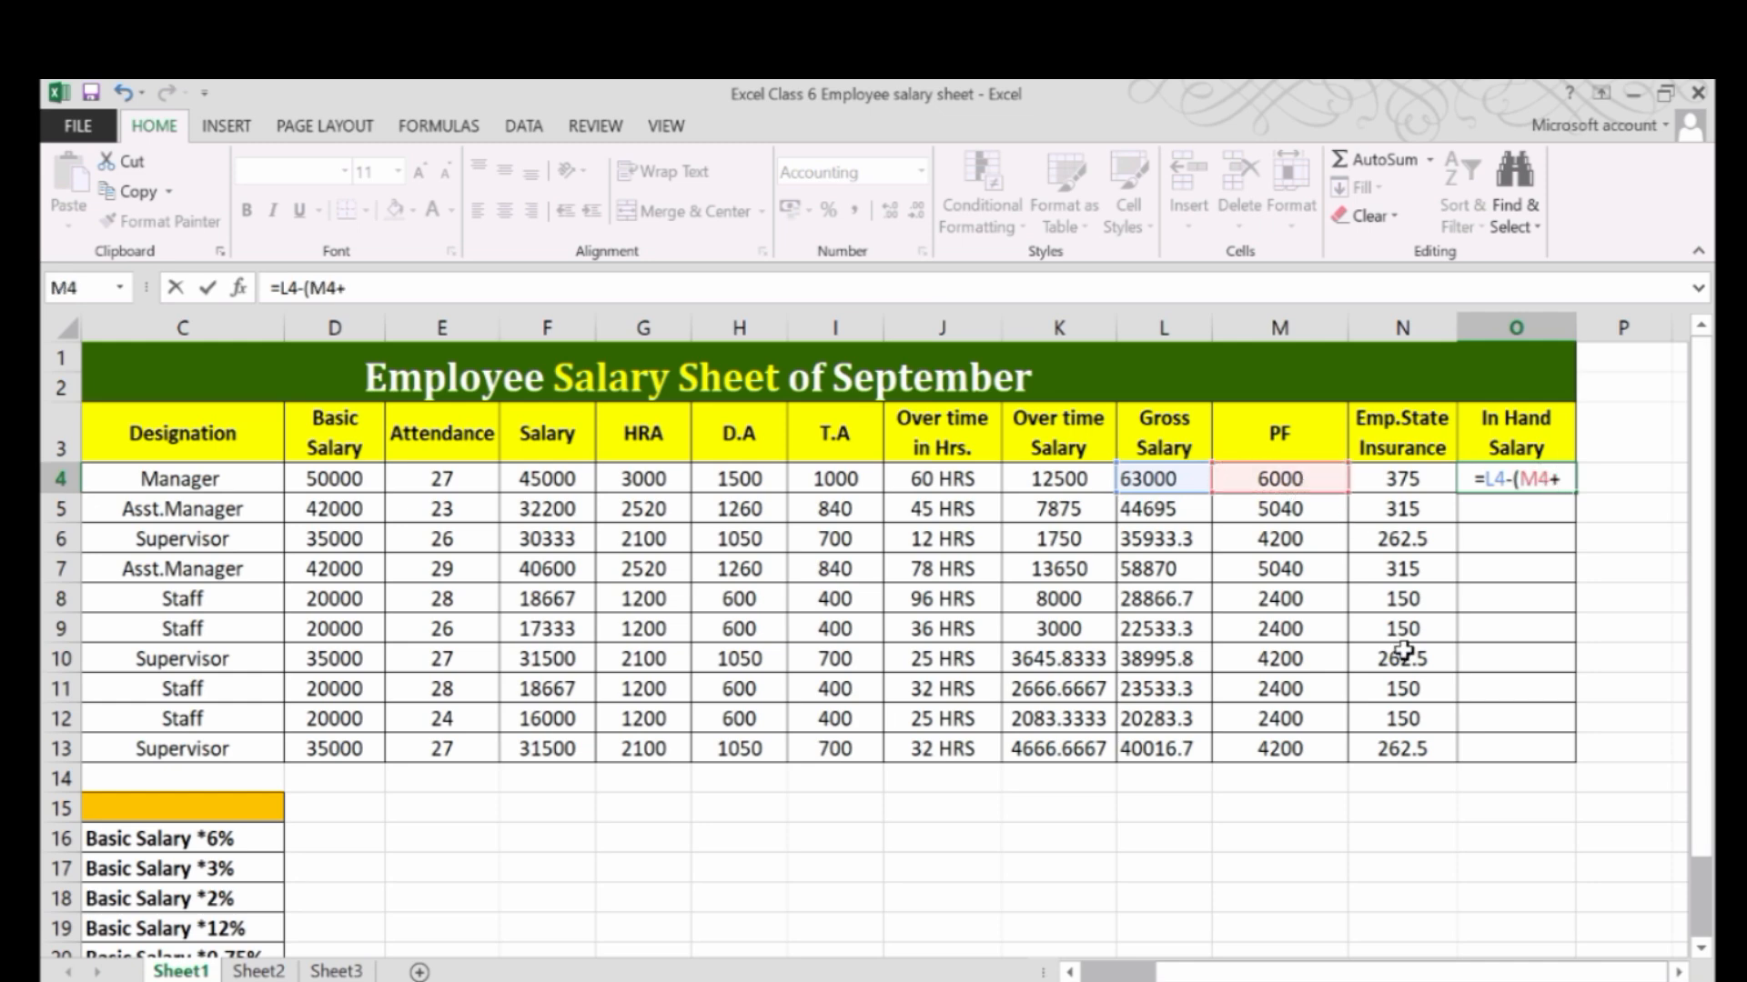
{"action": "left_click", "coordinate": [1413, 482]}
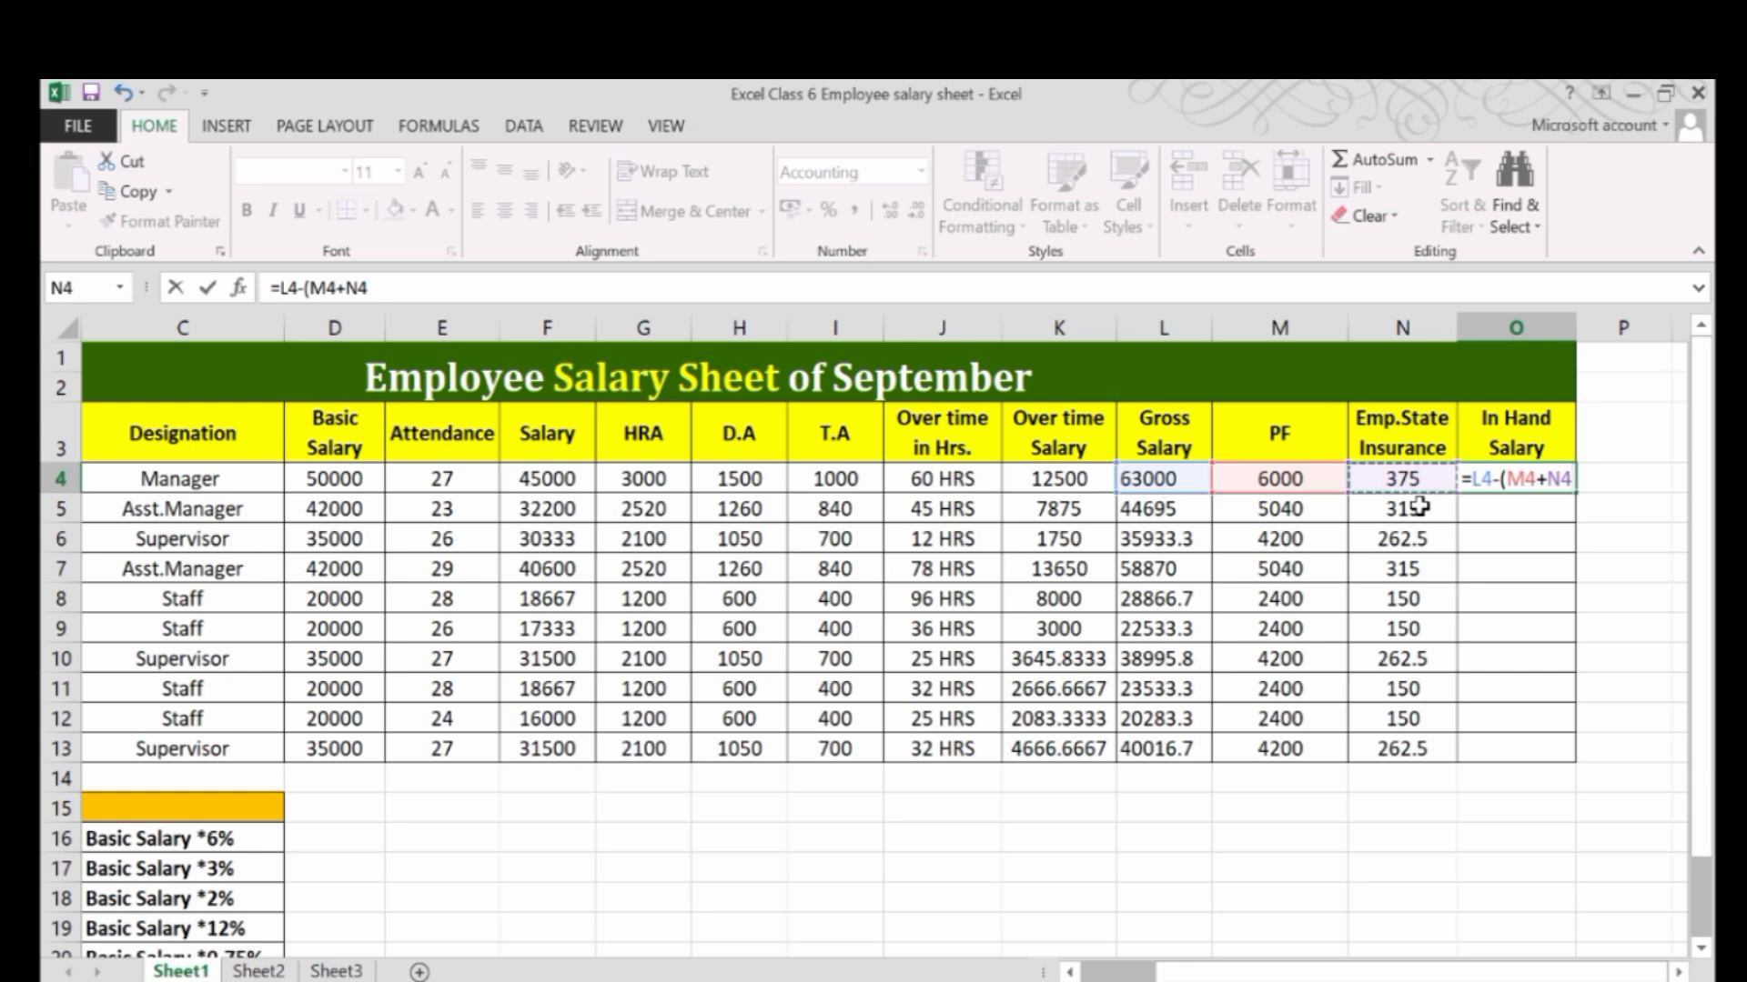
{"action": "type", "text": ")"}
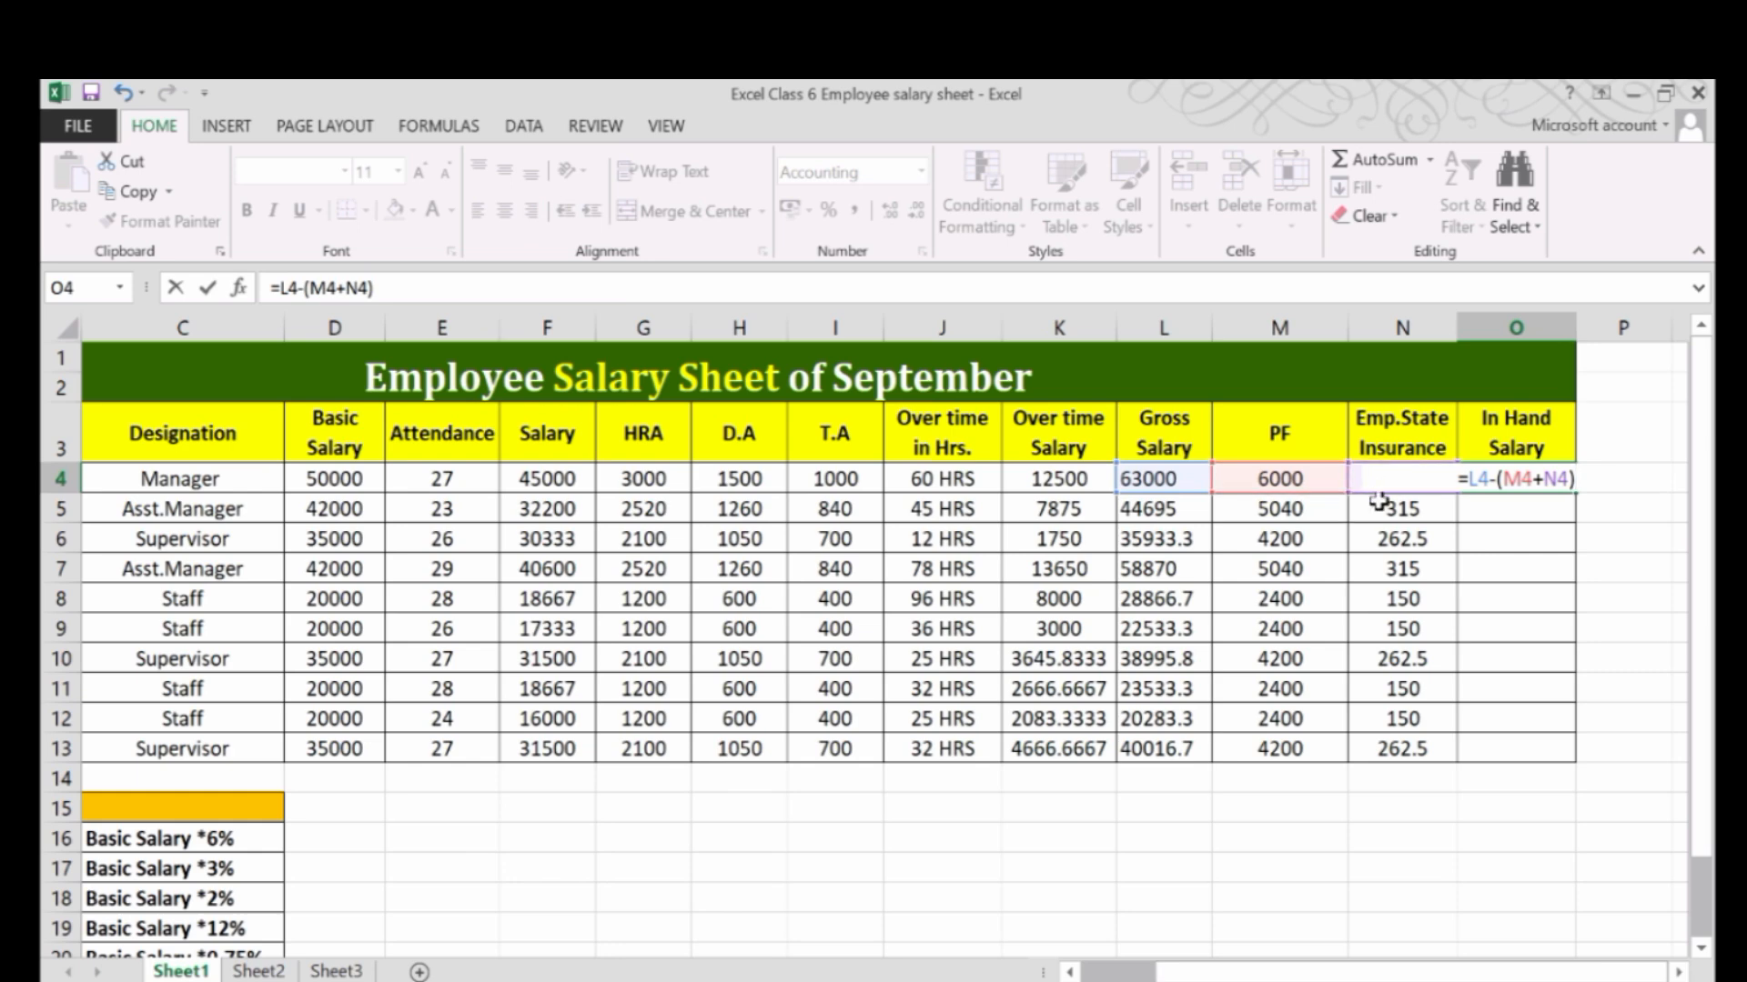
{"action": "key", "text": "ctrl+Return"}
{"action": "key", "text": "Return"}
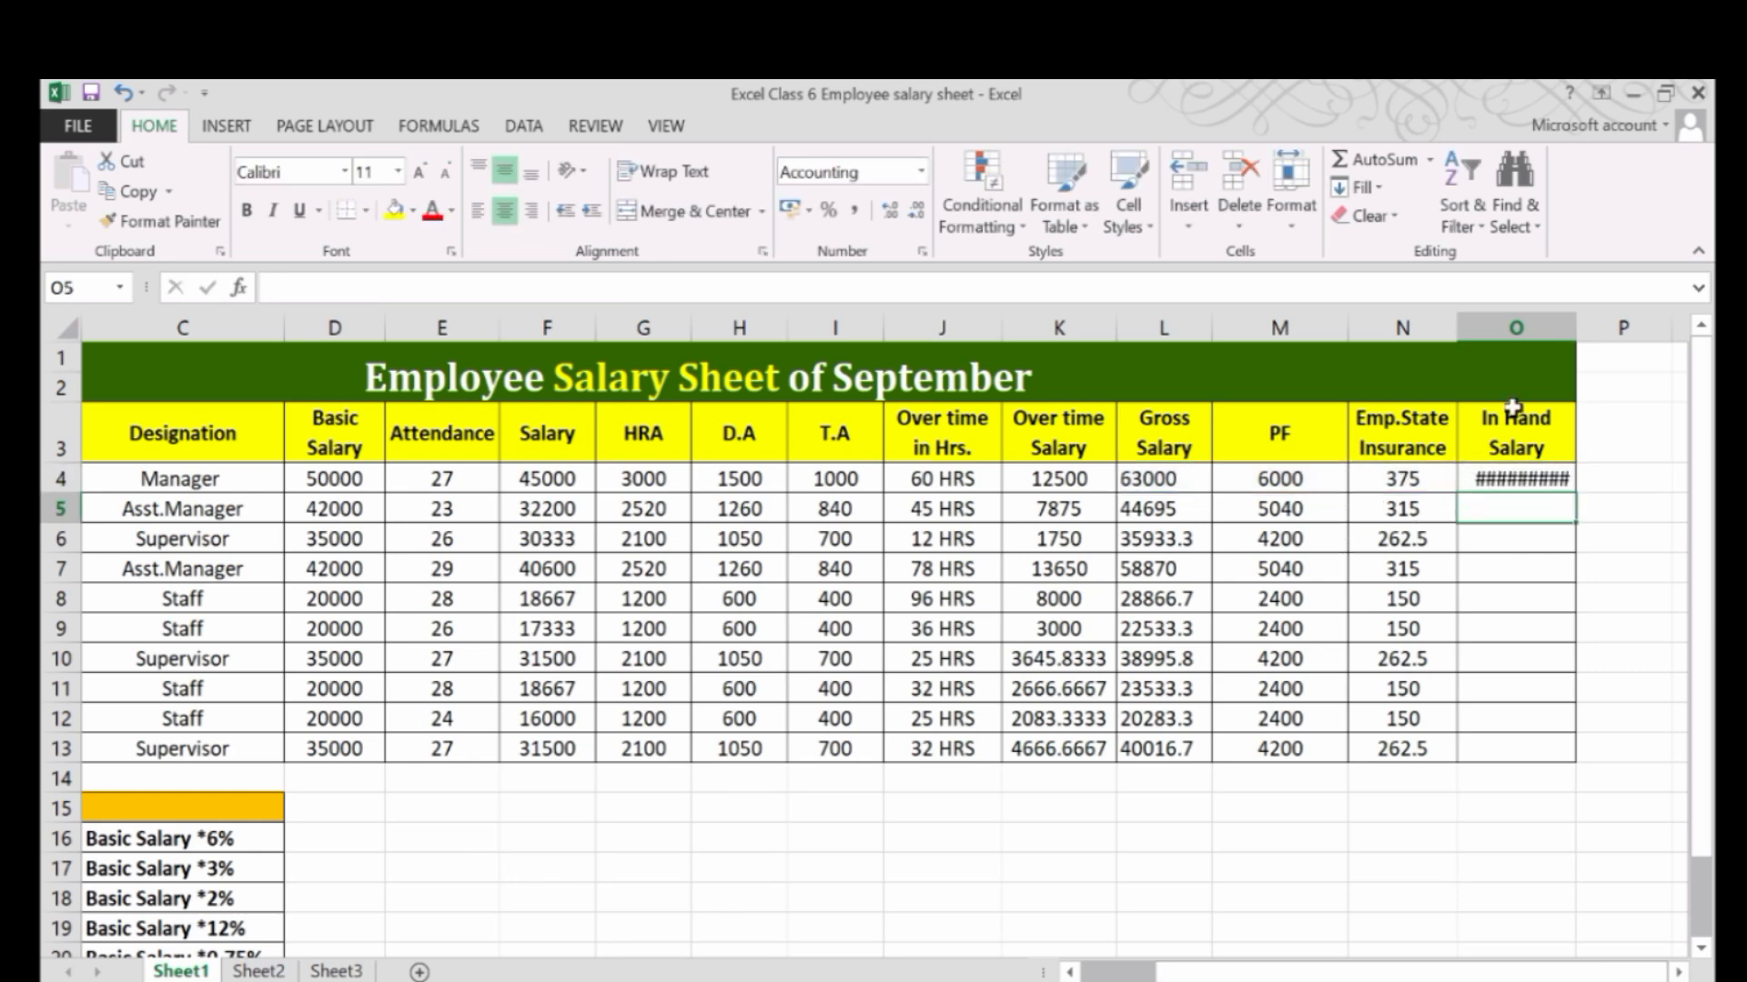
{"action": "left_click_drag", "start_coordinate": [1577, 337], "coordinate": [1619, 335]}
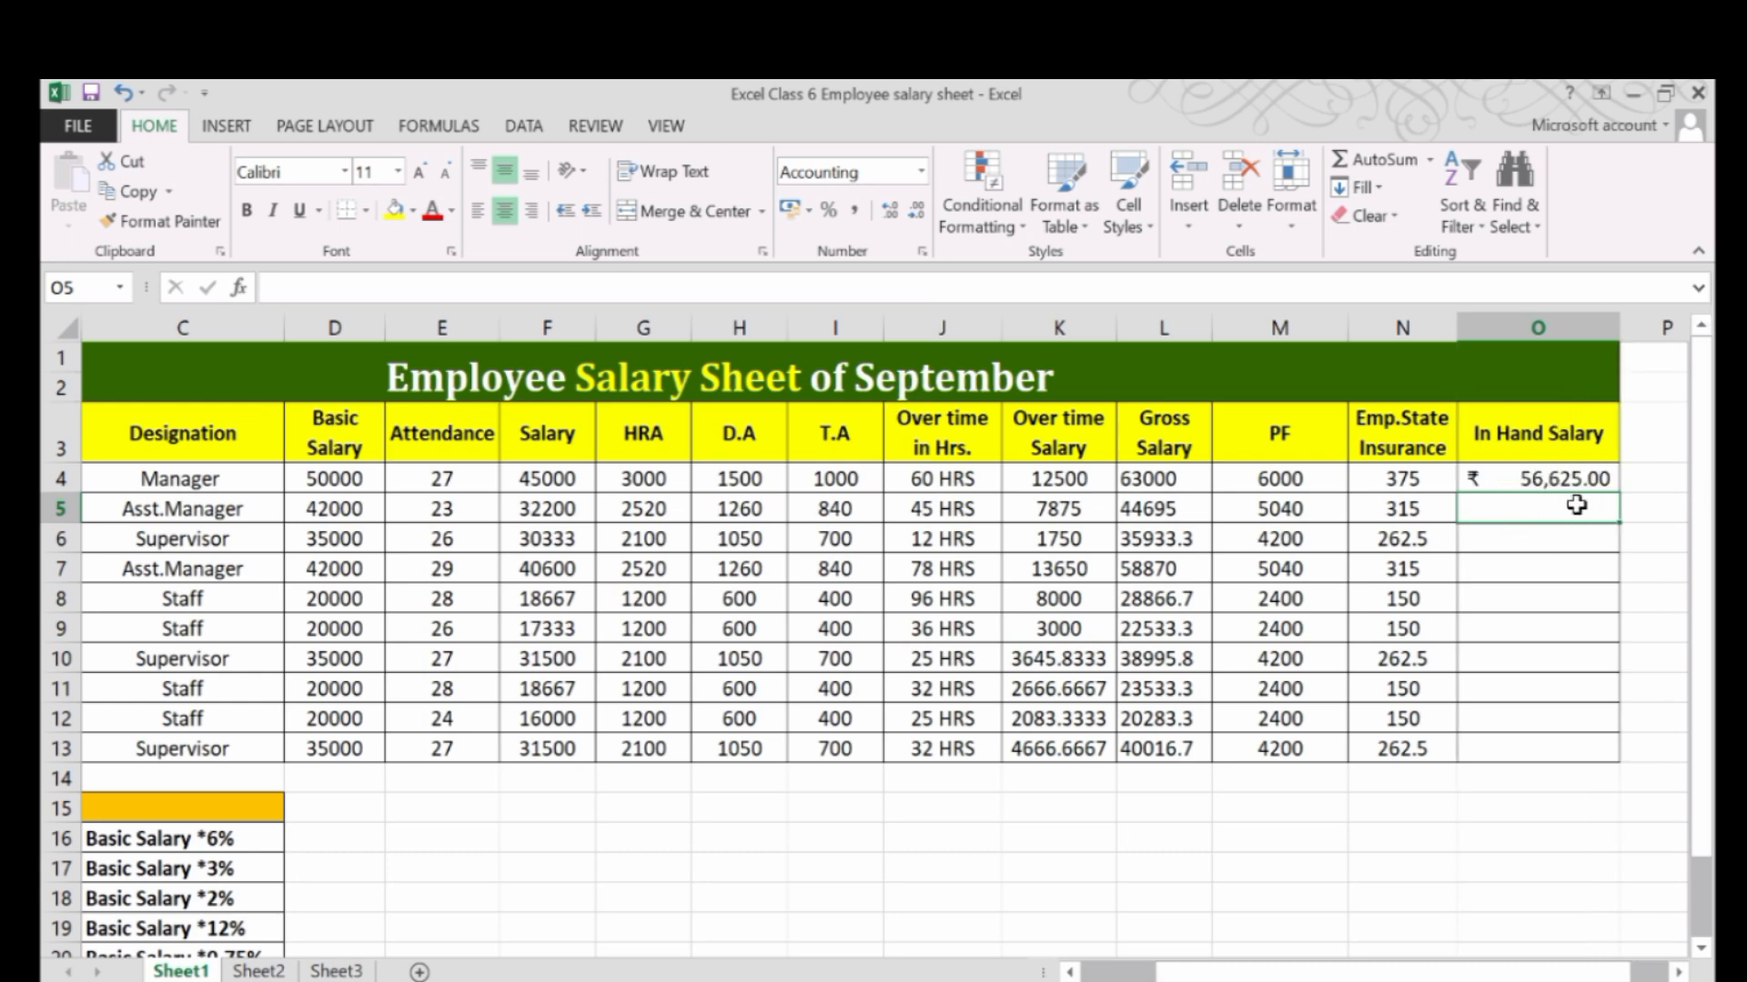
Check row 4's gross salary, PF and insurance cells, and fill the in-hand salary formula from O4 down to O13.
{"action": "left_click", "coordinate": [1557, 479]}
{"action": "left_click", "coordinate": [1164, 481]}
{"action": "left_click", "coordinate": [1329, 489]}
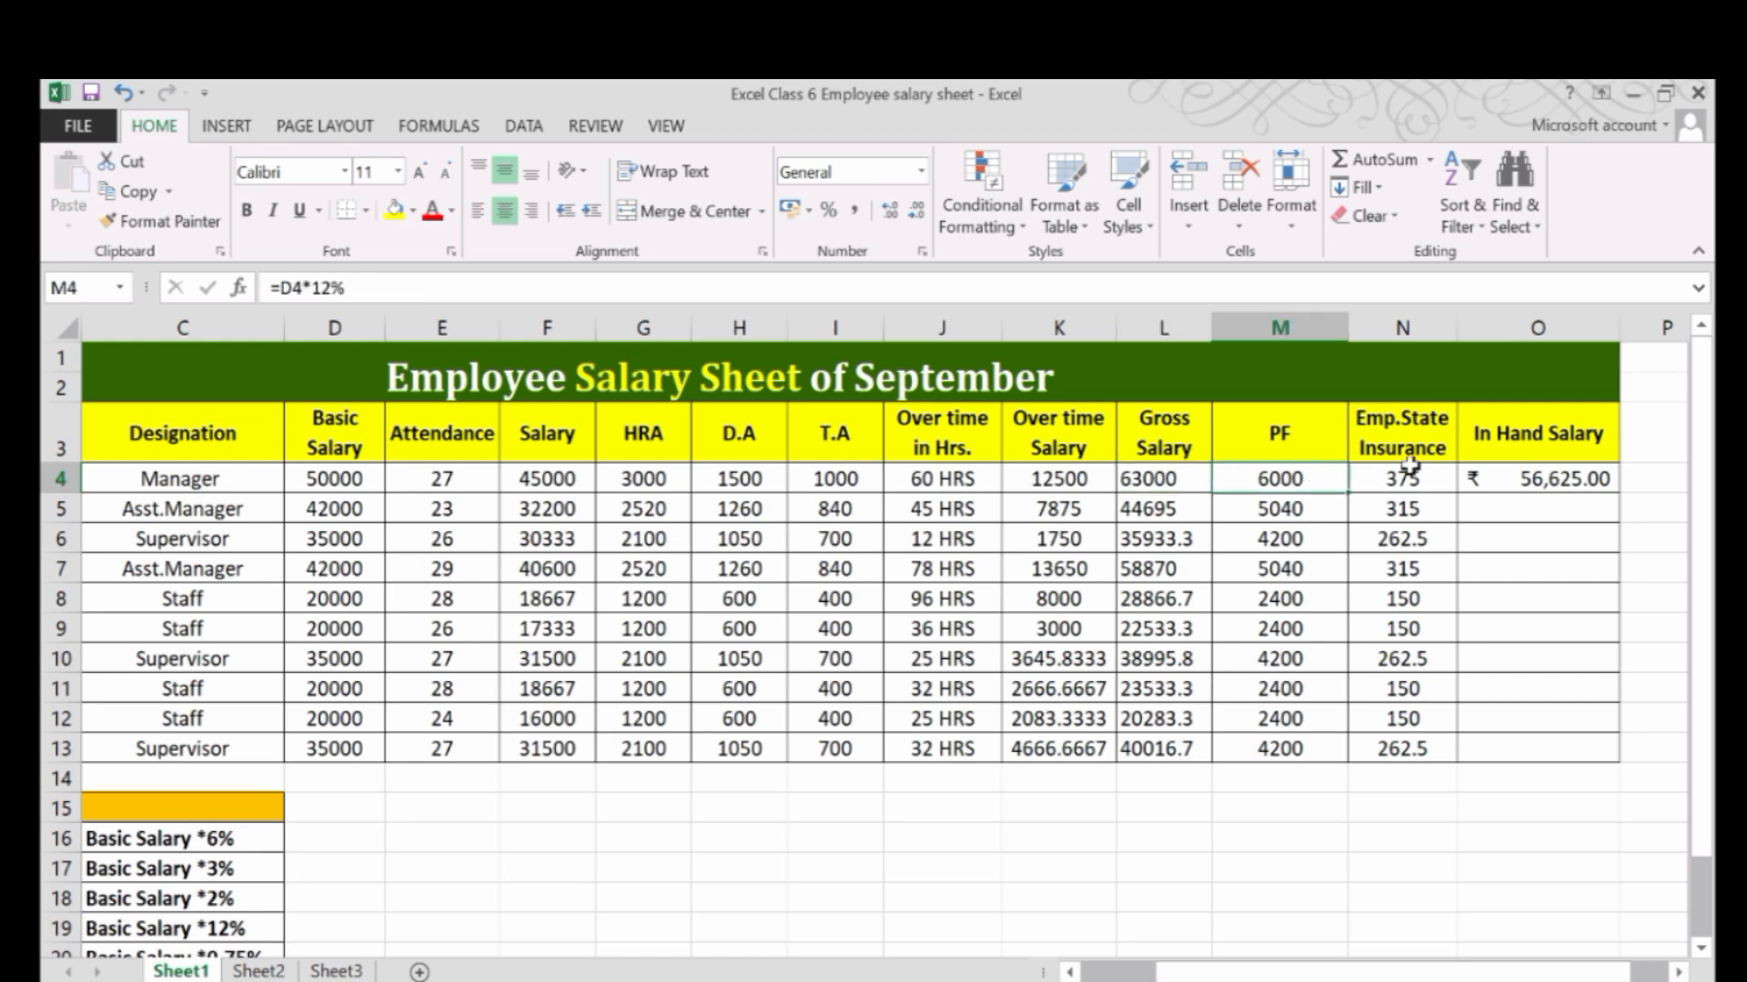
{"action": "left_click", "coordinate": [1410, 475]}
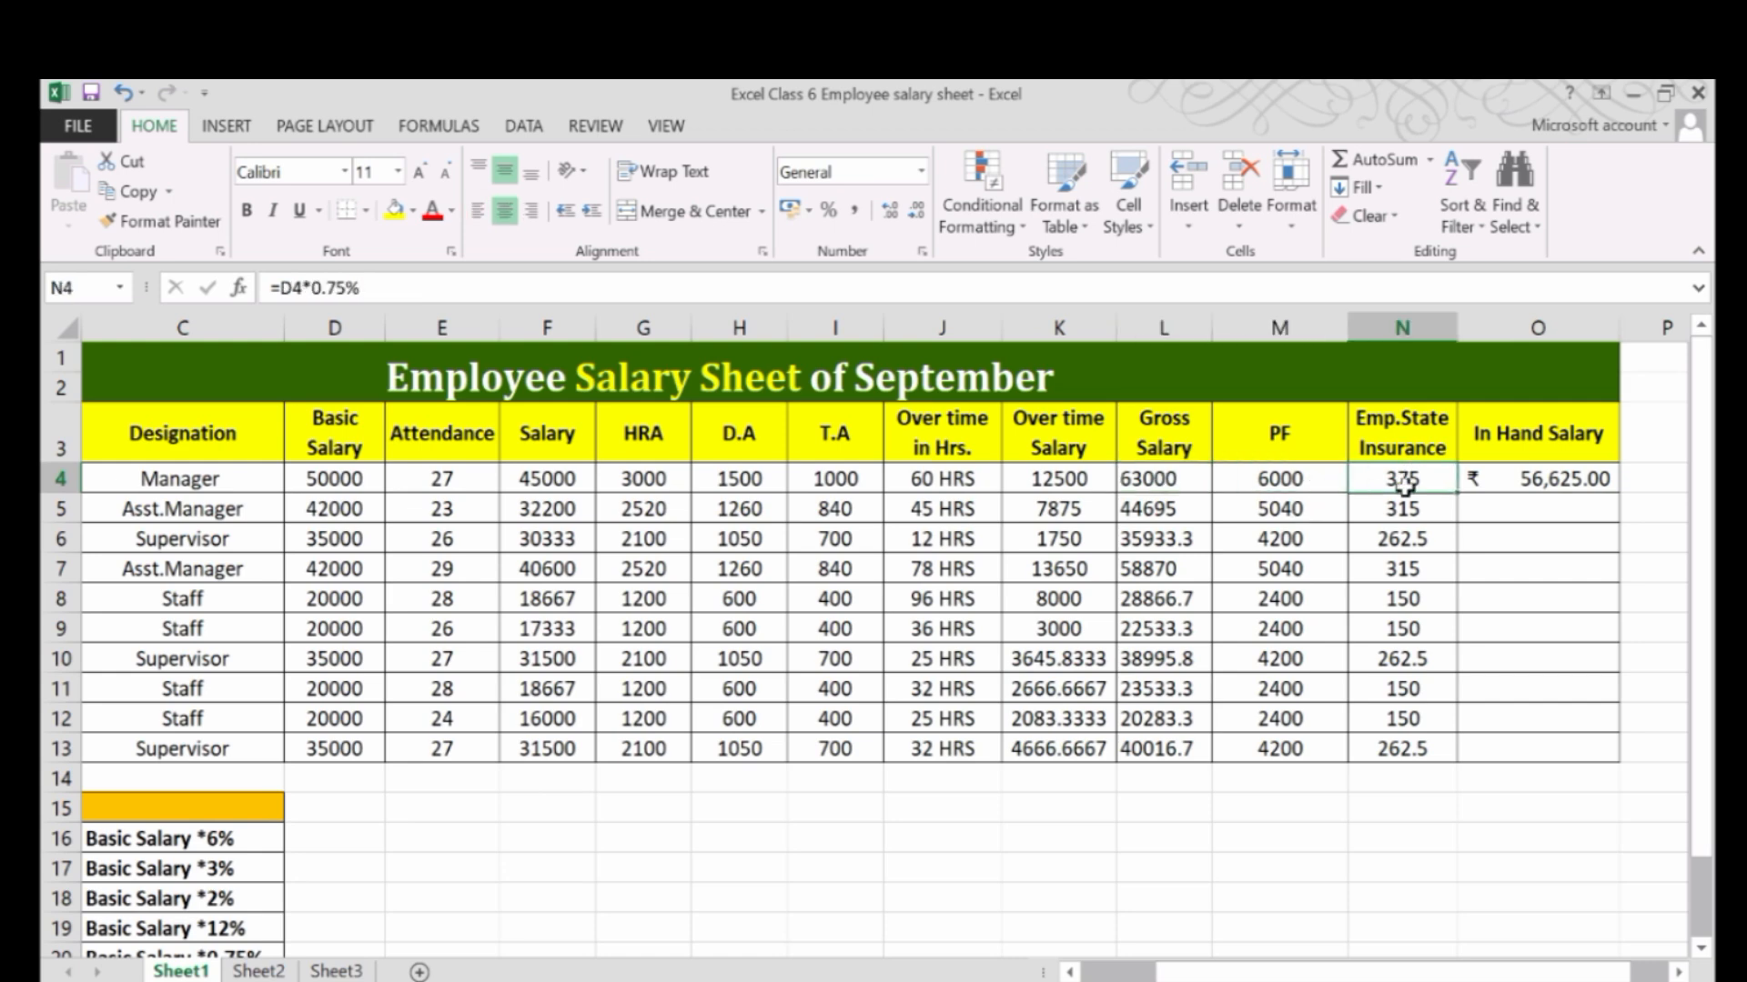
{"action": "left_click", "coordinate": [1337, 479]}
{"action": "left_click", "coordinate": [1399, 478]}
{"action": "left_click", "coordinate": [1530, 484]}
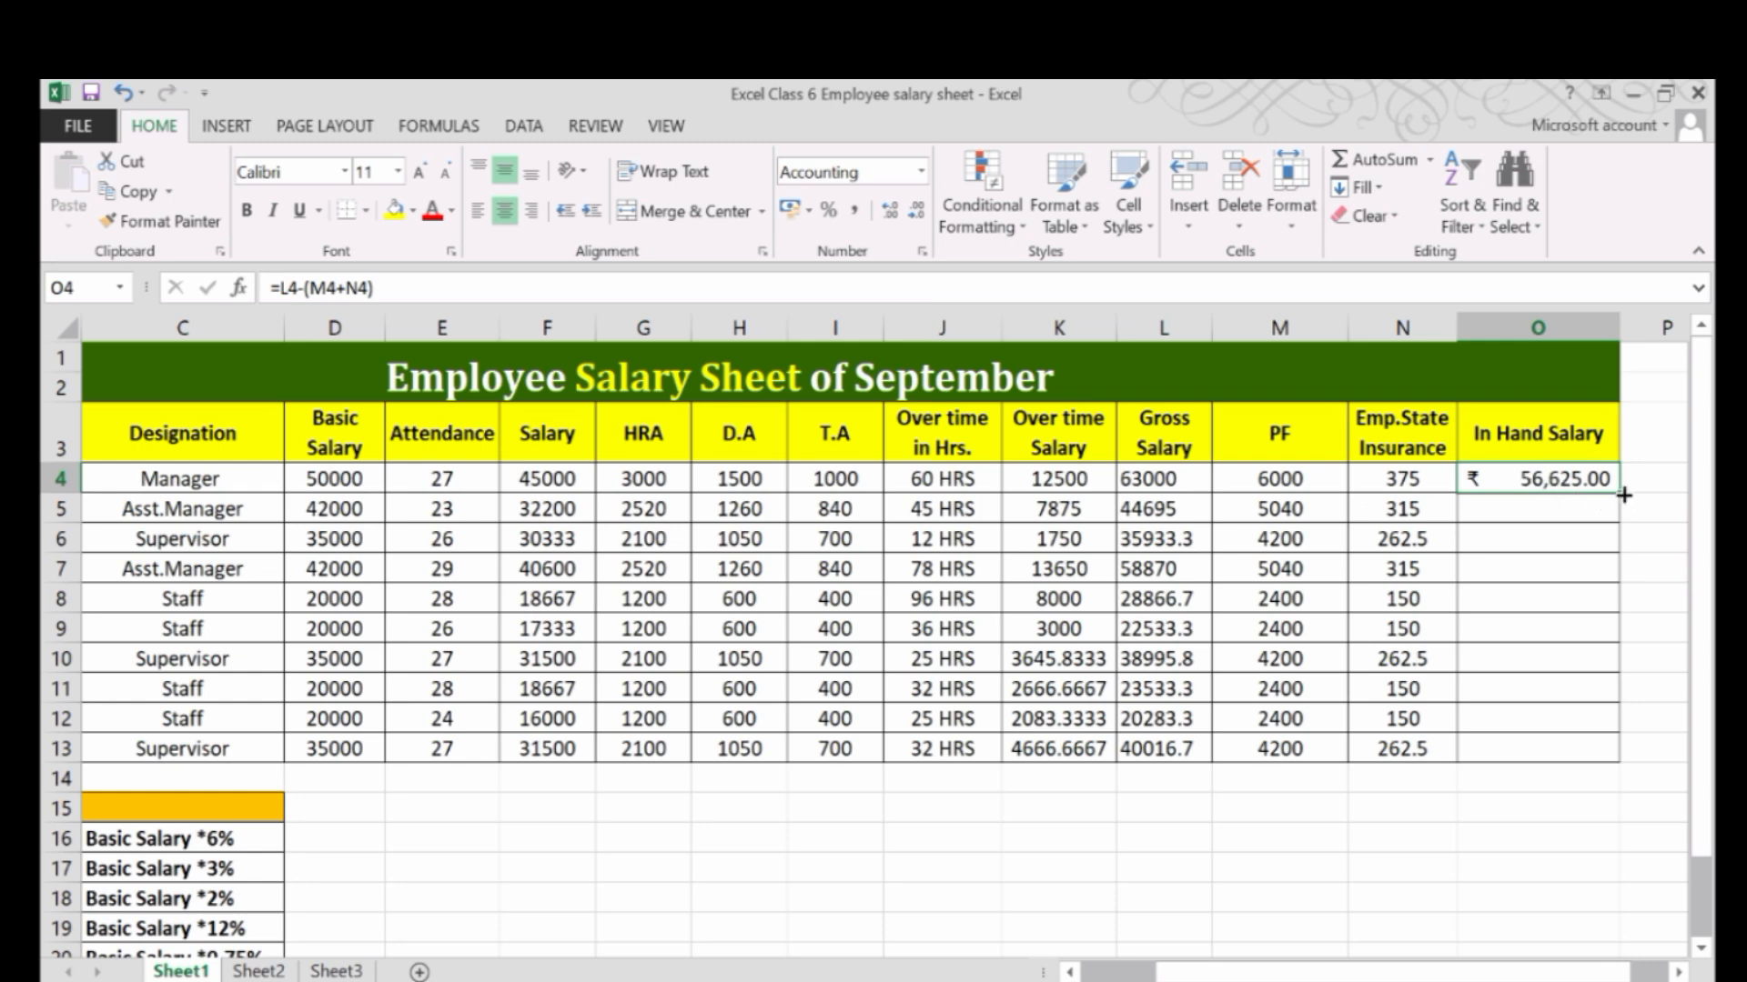
{"action": "left_click_drag", "start_coordinate": [1619, 489], "coordinate": [1588, 751]}
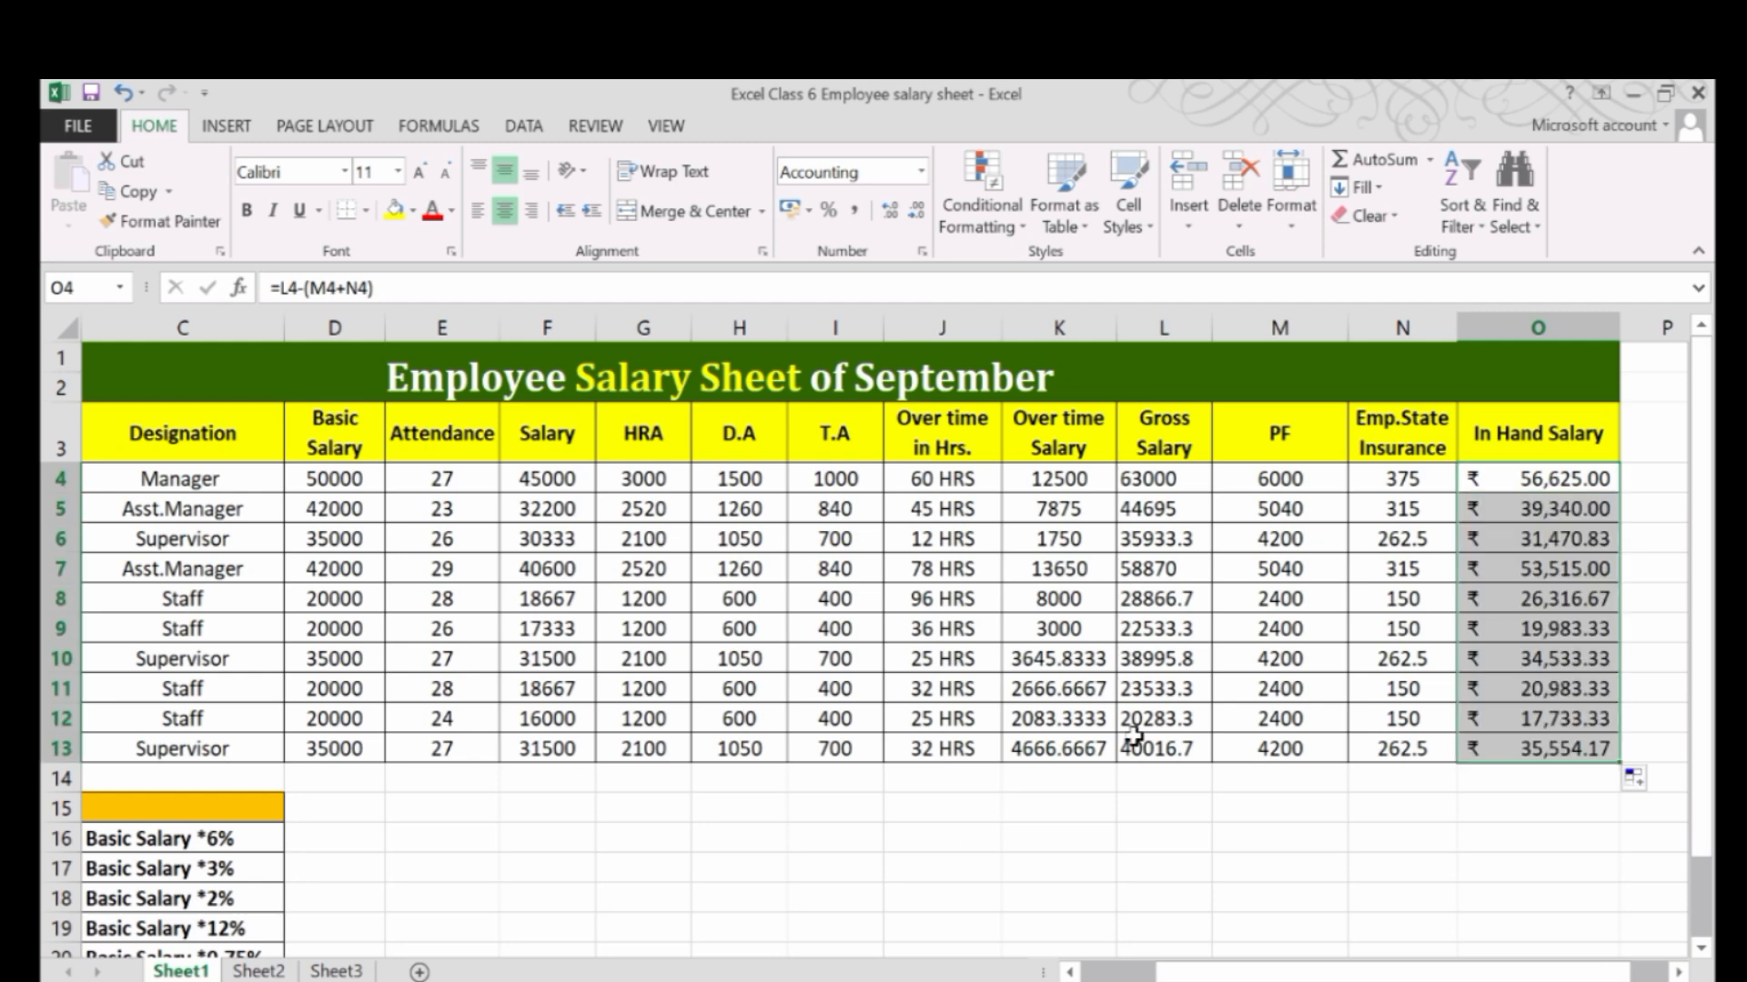
{"action": "scroll", "coordinate": [673, 628], "scroll_direction": "down", "scroll_amount": 1}
{"action": "scroll", "coordinate": [663, 655], "scroll_direction": "up", "scroll_amount": 1}
{"action": "left_click_drag", "start_coordinate": [1213, 975], "coordinate": [1178, 975]}
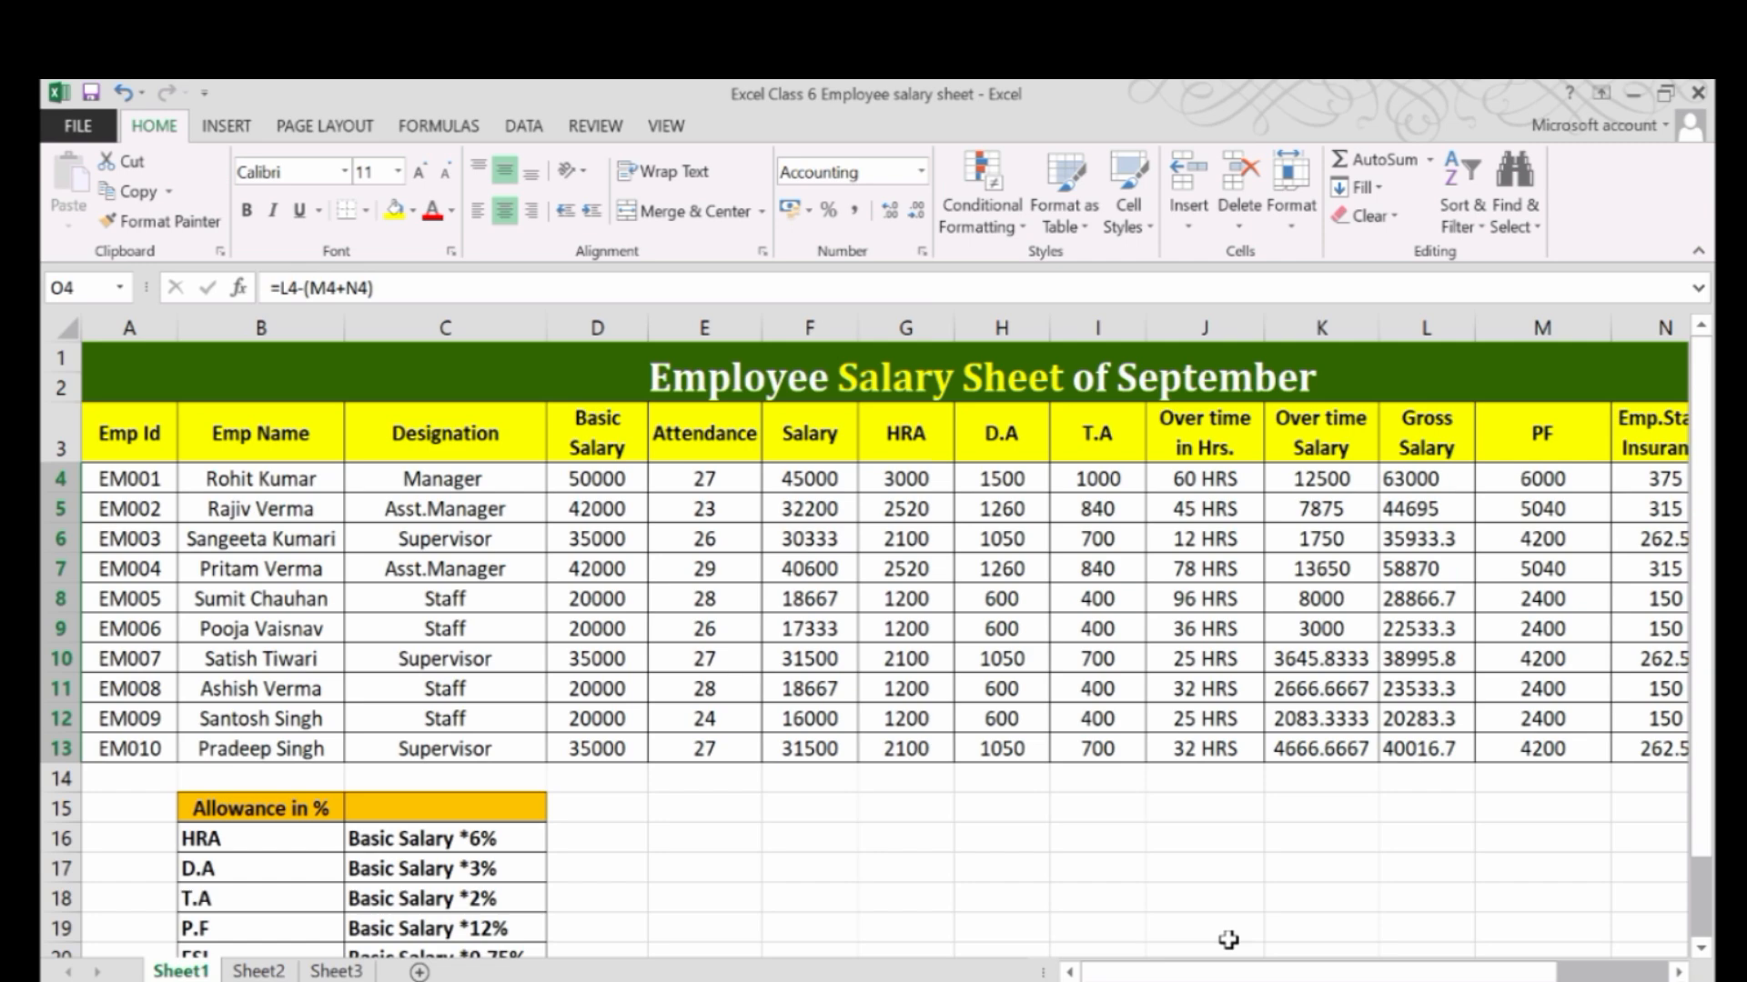
{"action": "mouse_move", "coordinate": [1278, 976]}
{"action": "left_mouse_down"}
{"action": "mouse_move", "coordinate": [1345, 975]}
{"action": "mouse_move", "coordinate": [1269, 976]}
{"action": "left_mouse_up"}
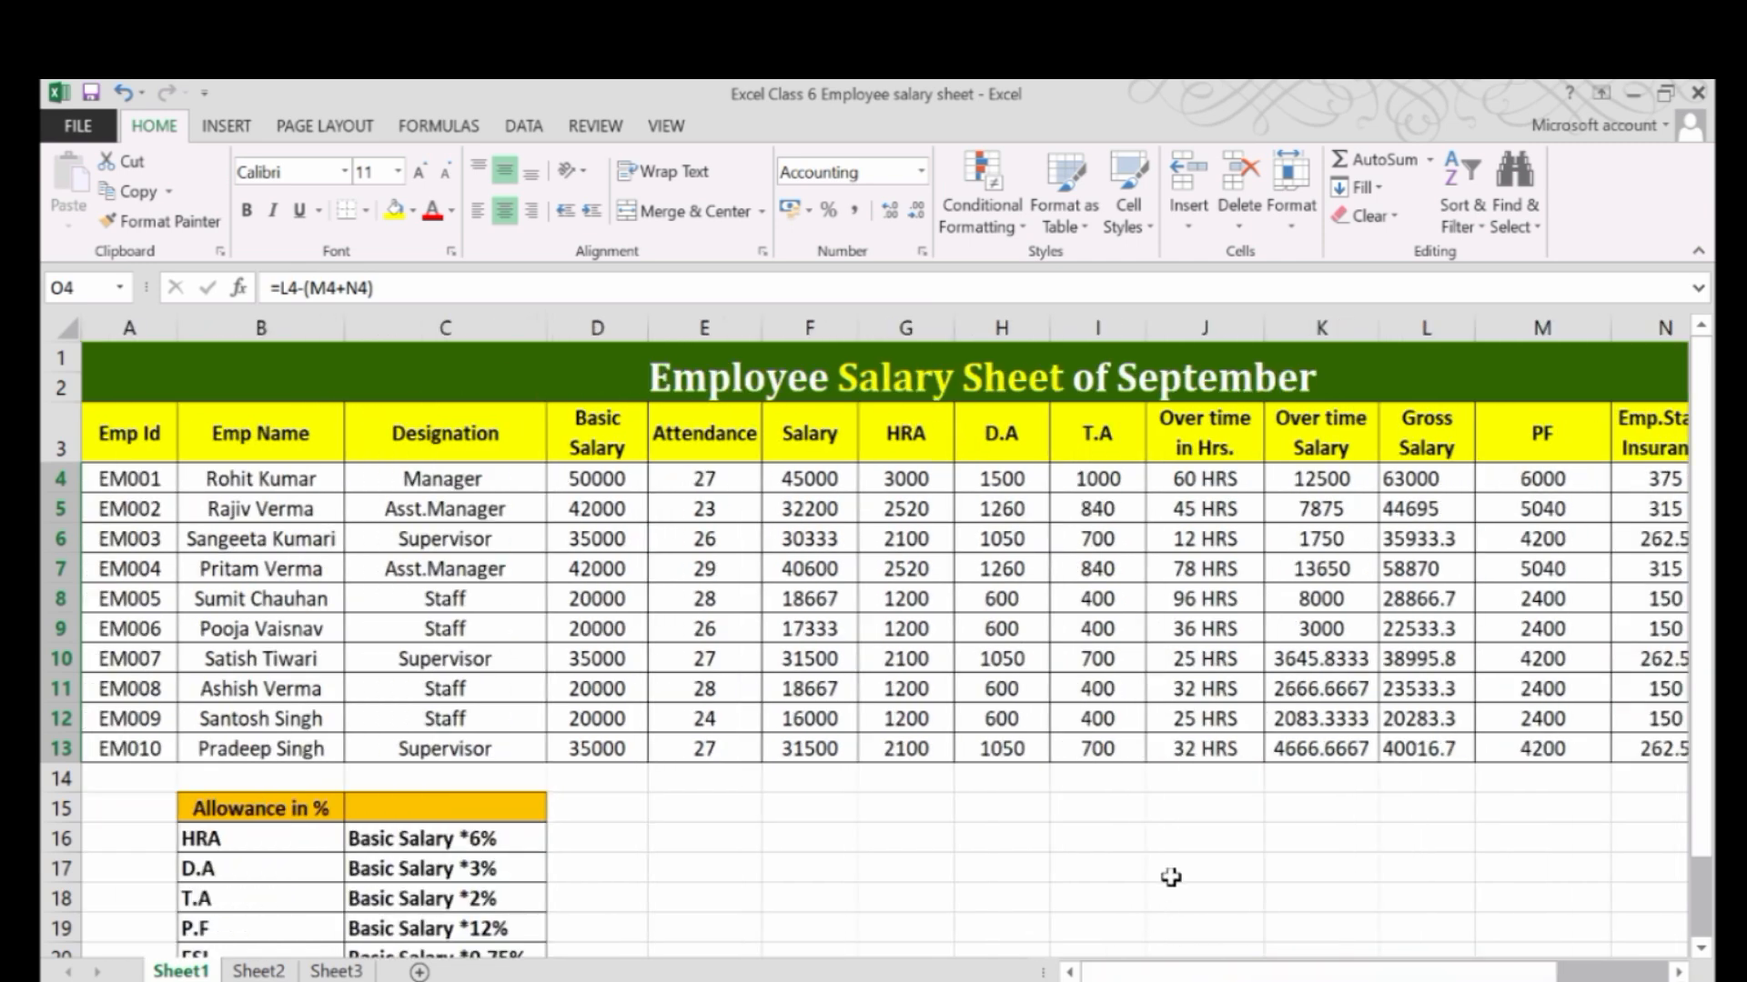